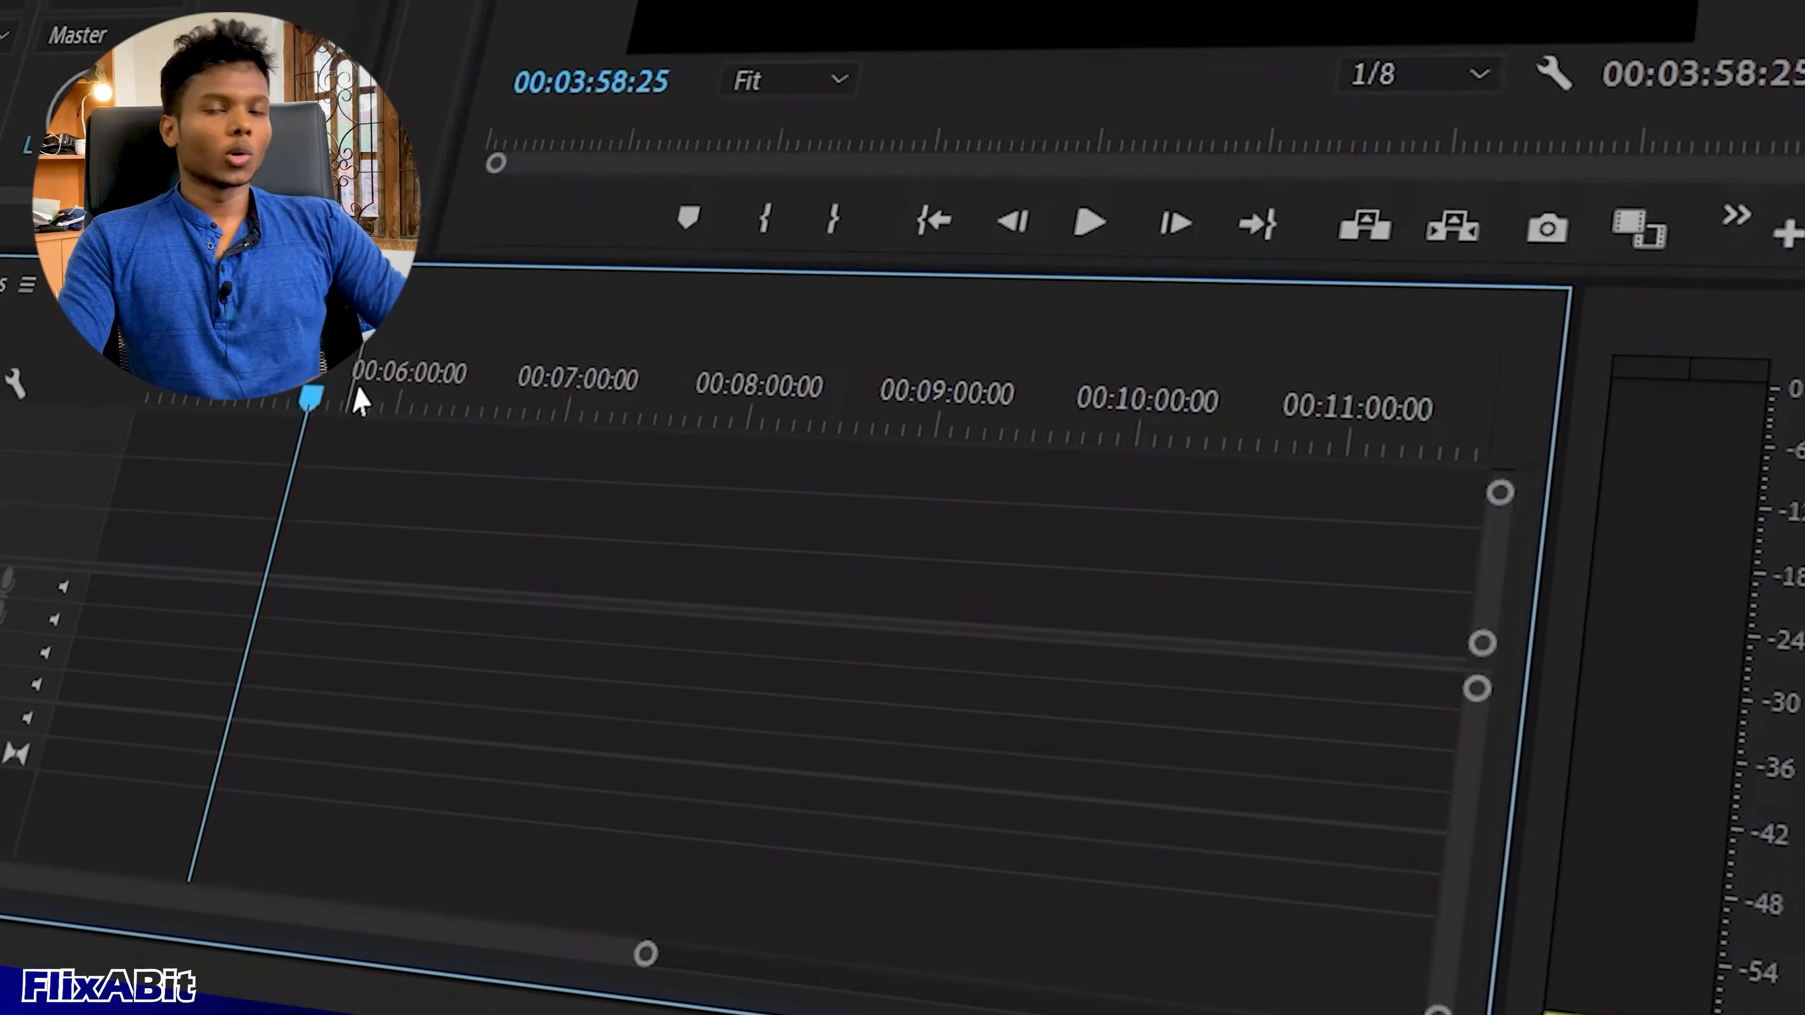
Bring up the Essential Sound tools and play a few seconds of the raw recording on track A1 from around 00:11:50.
left_click(422, 409)
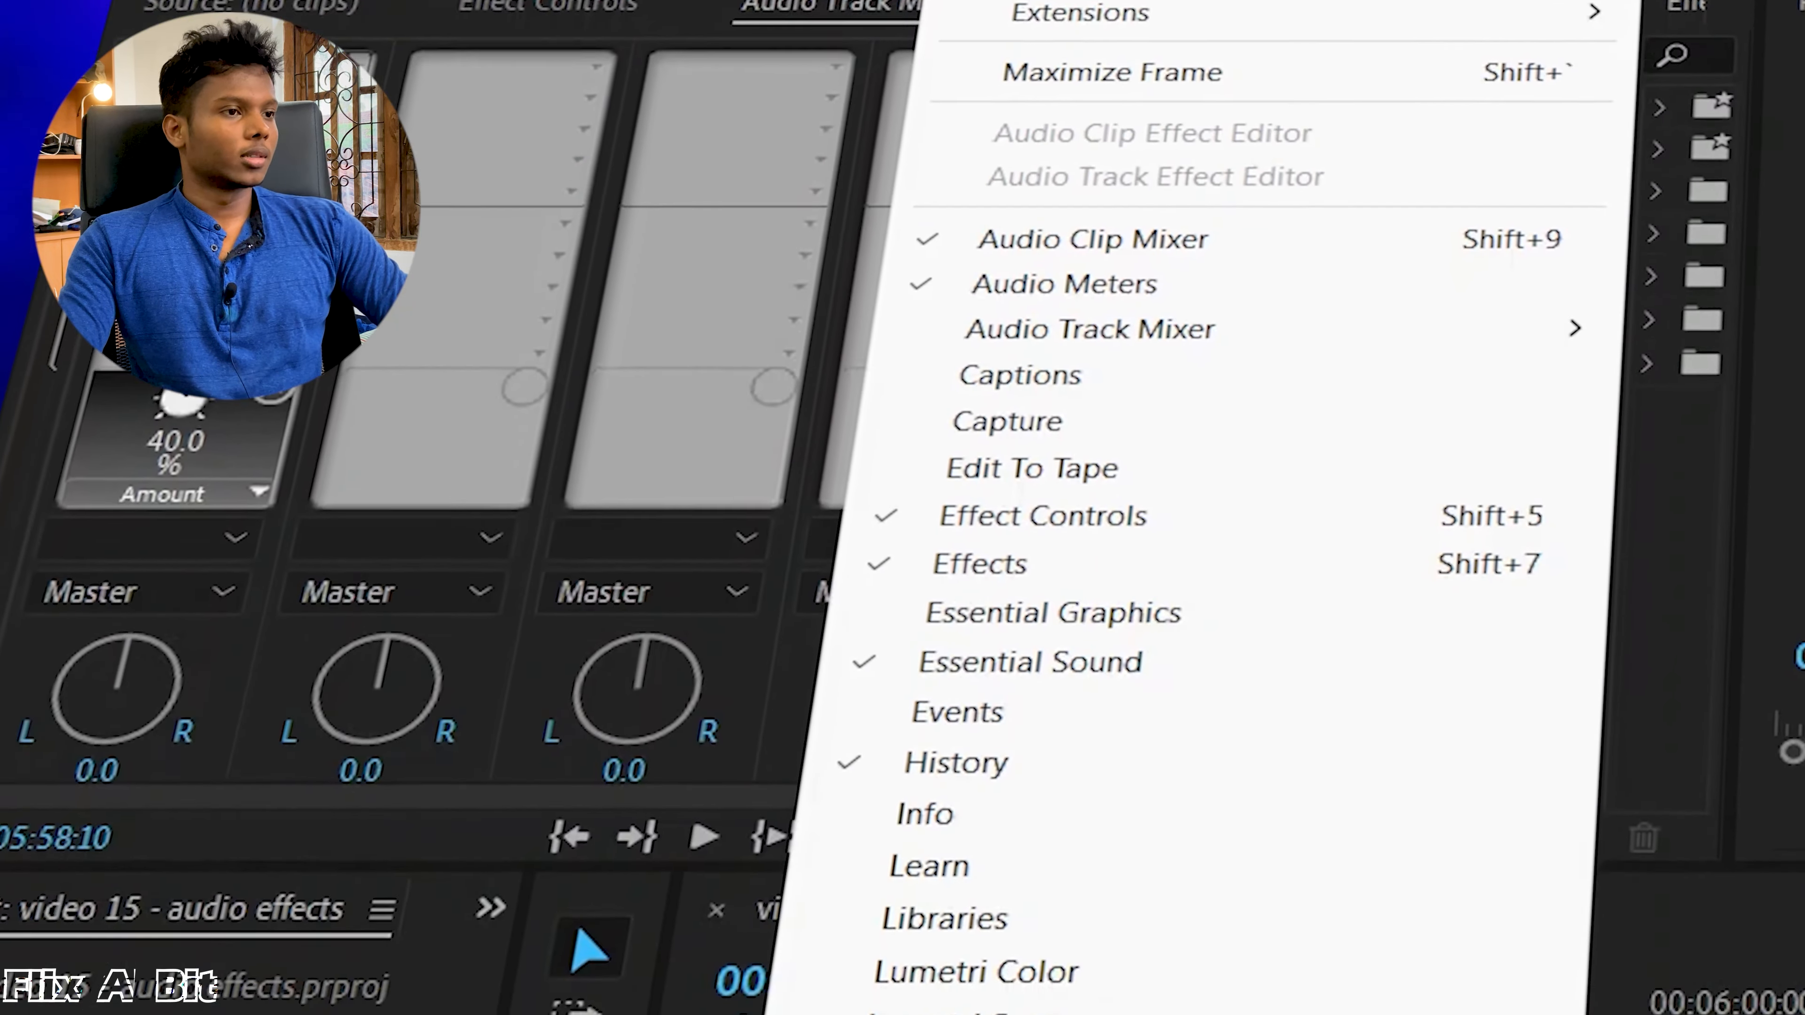
left_click(1154, 605)
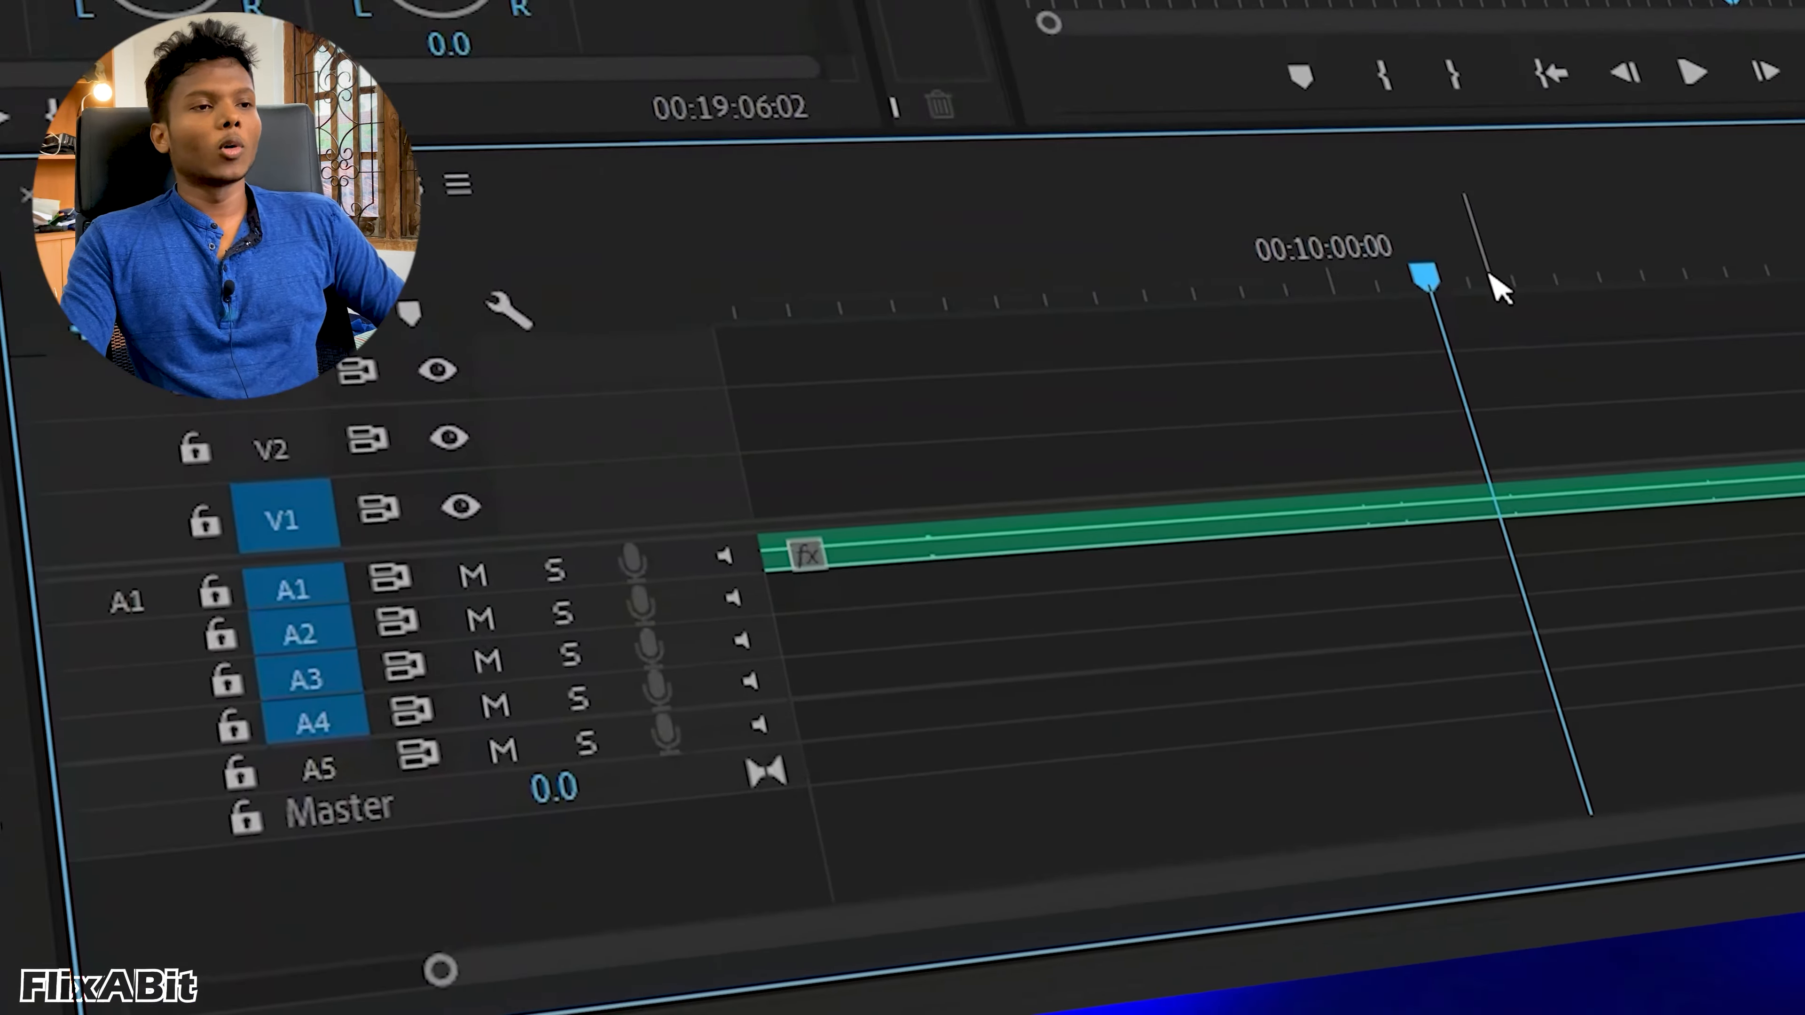
left_click(1541, 253)
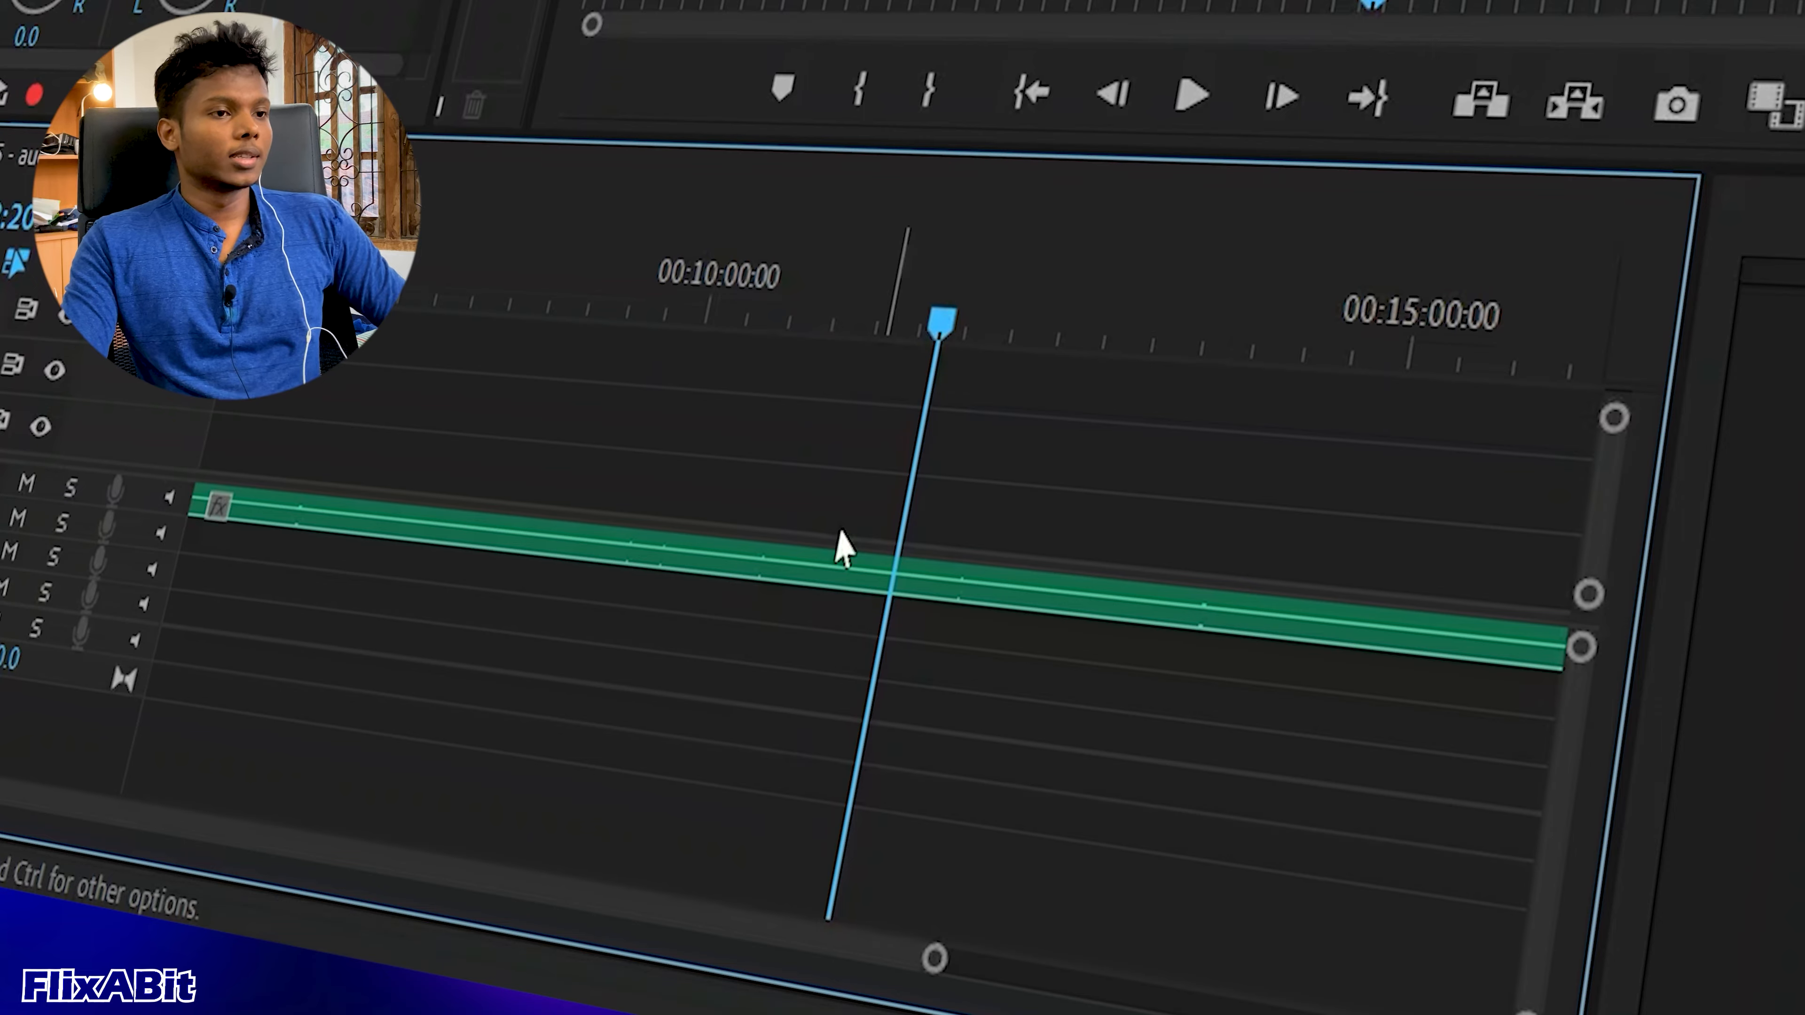
key("space")
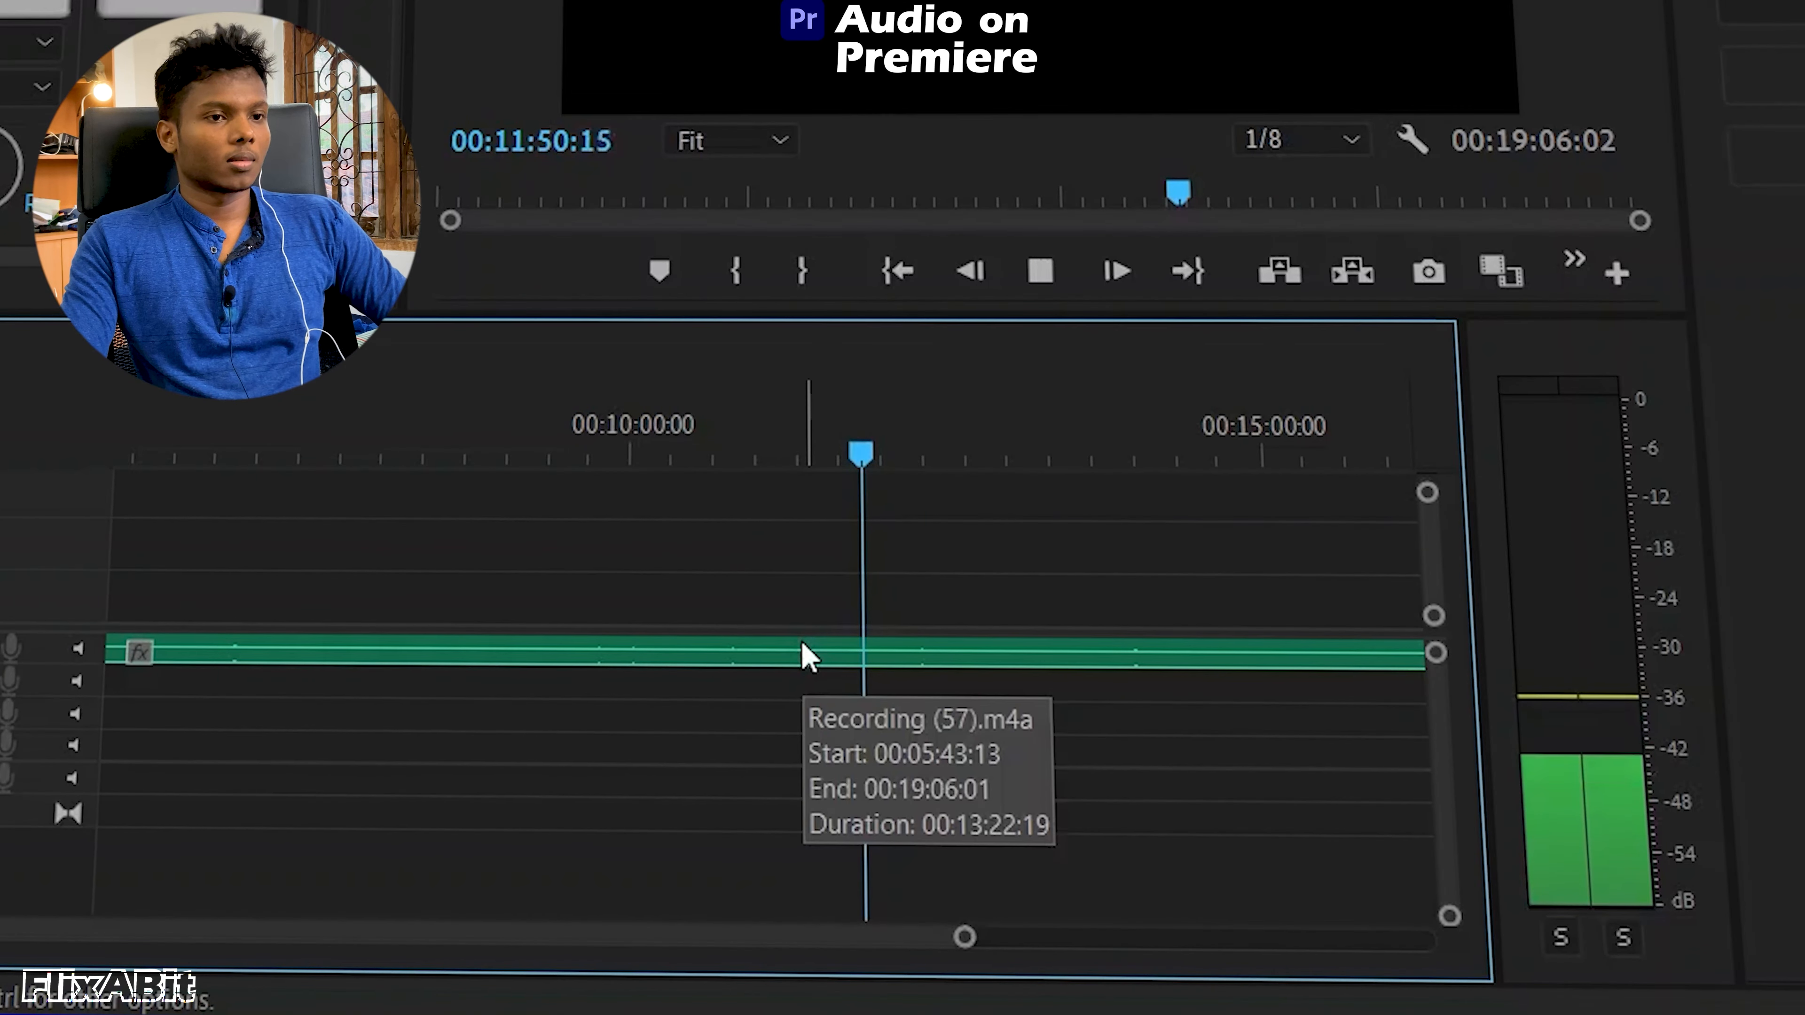
key("space")
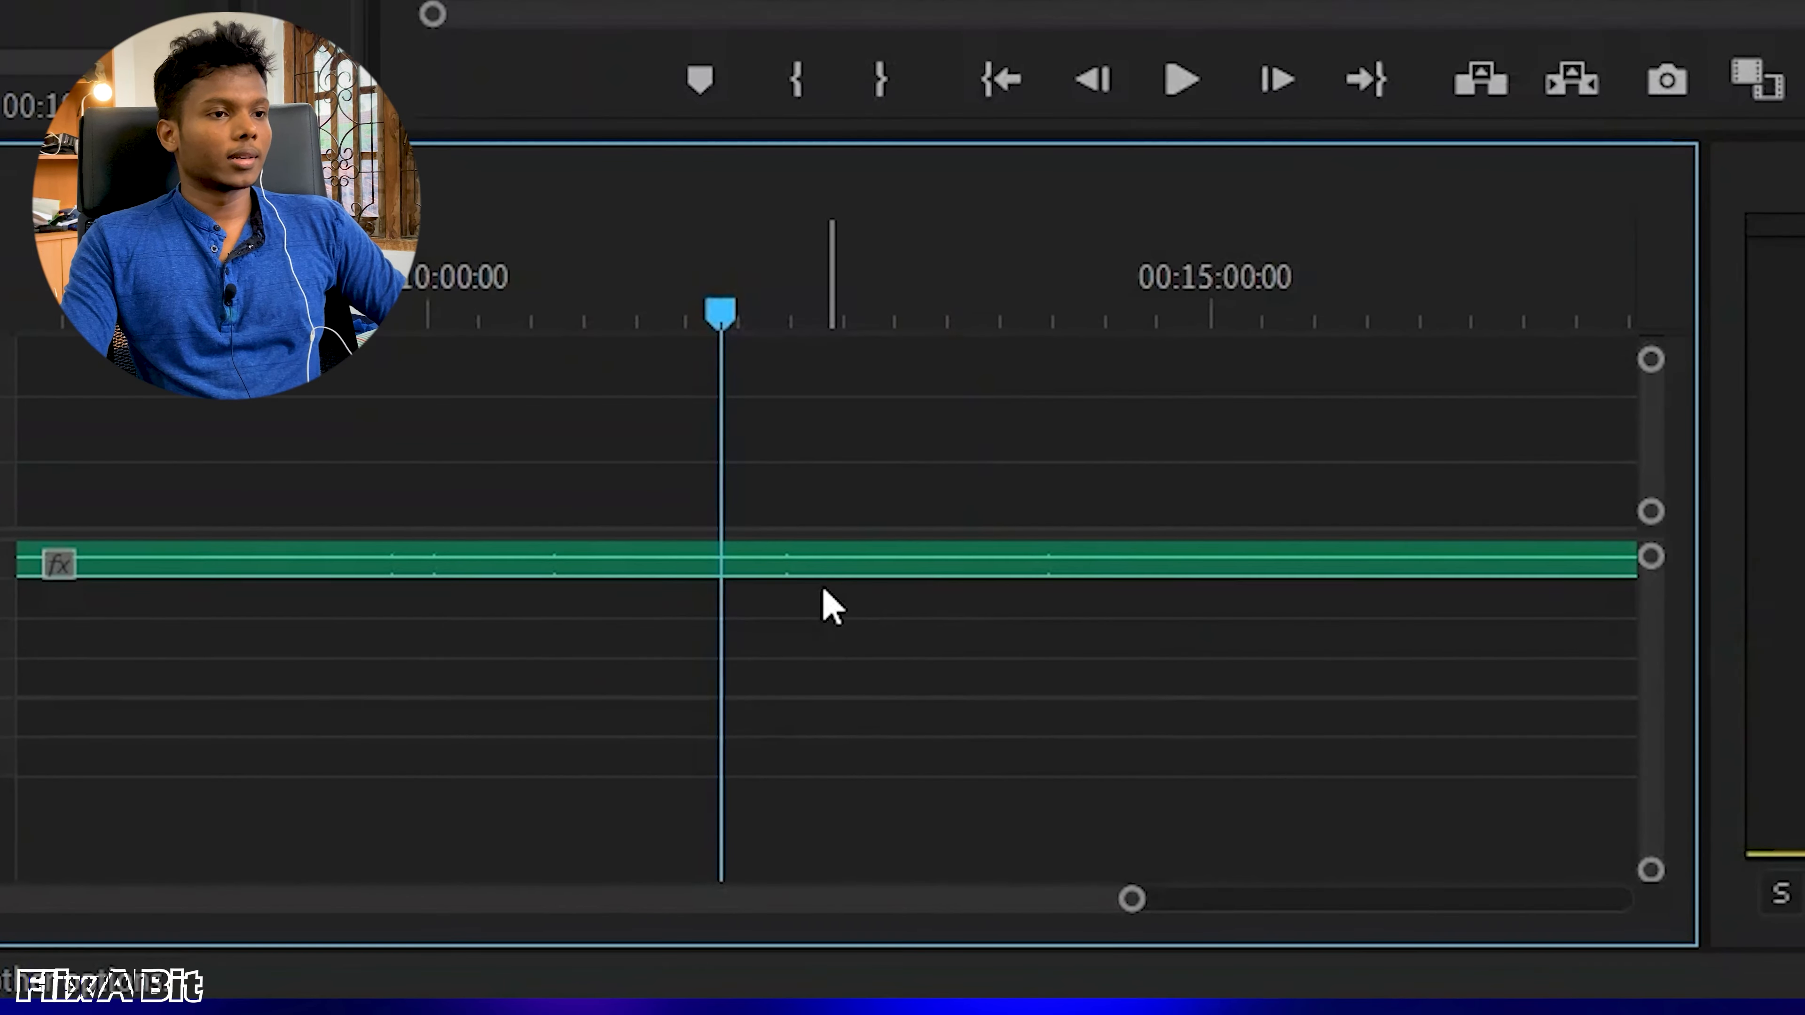
Raise the volume level of the selected Recording (57).m4a clip and play it back to hear the change.
left_click(738, 724)
left_click(373, 25)
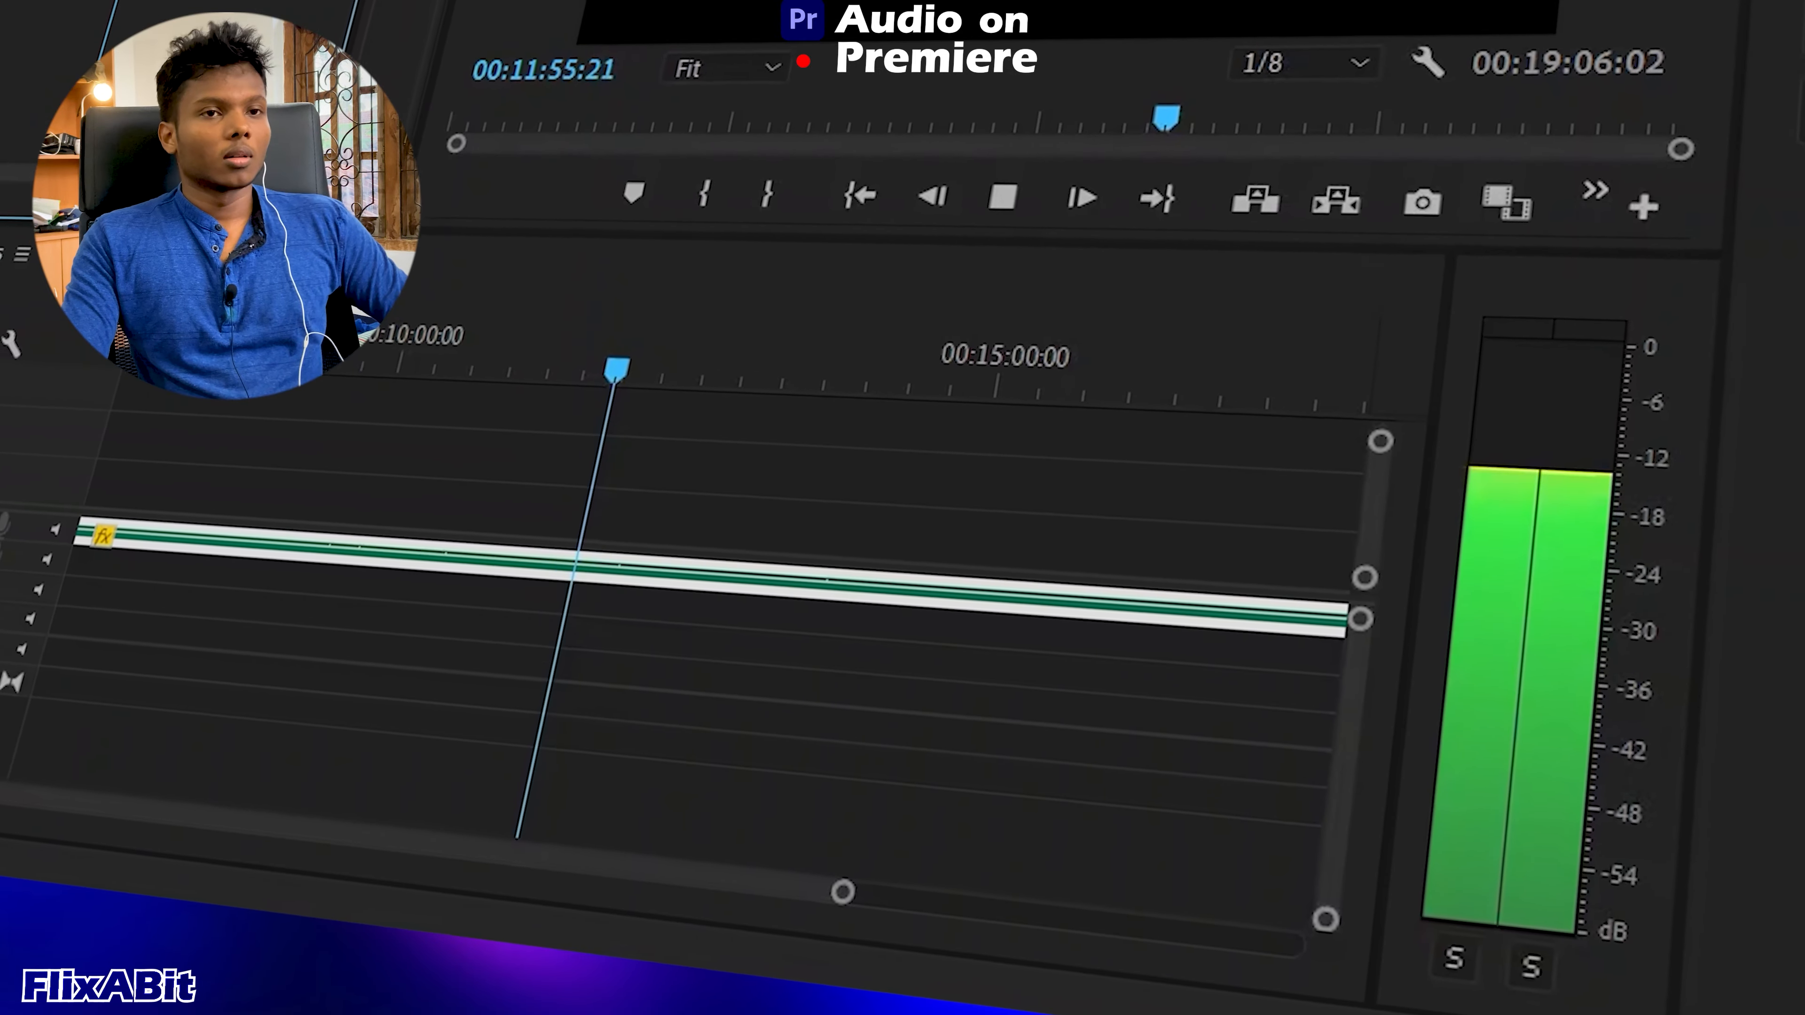
key("space")
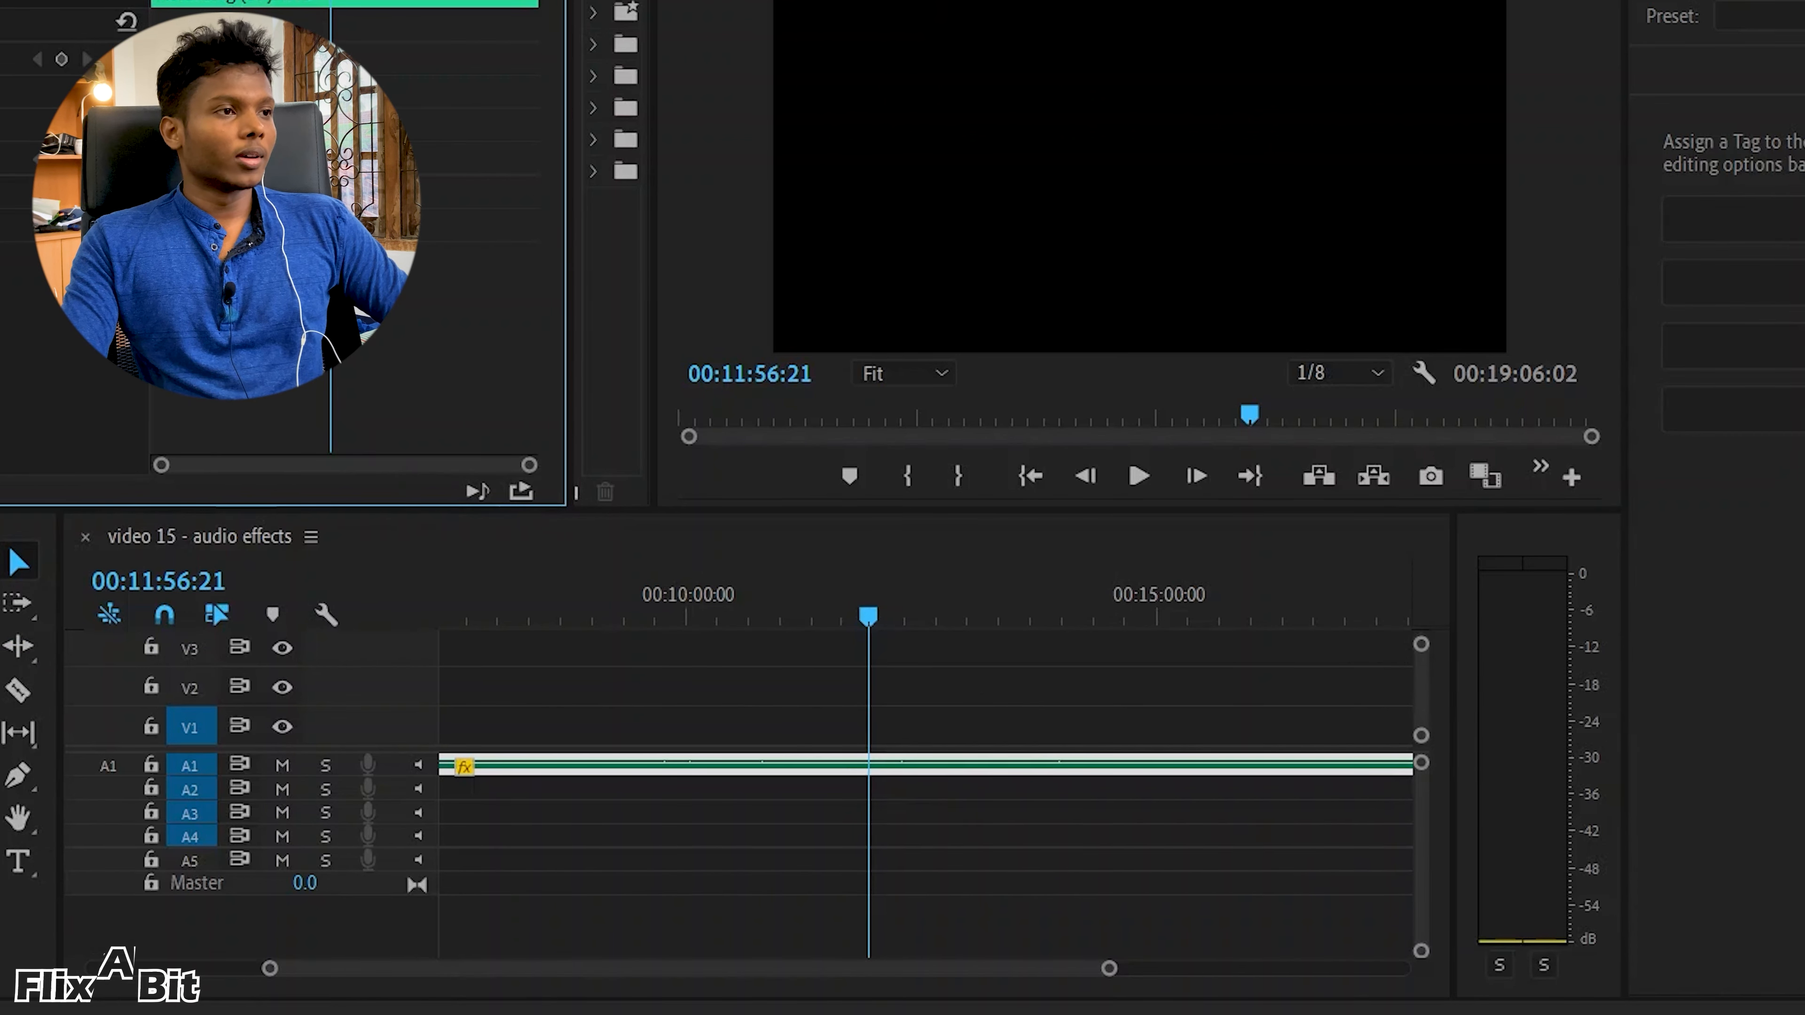
Adjust the recording's audio gain by 25 dB and play the clip from 00:12:23 to check its loudness.
key("g")
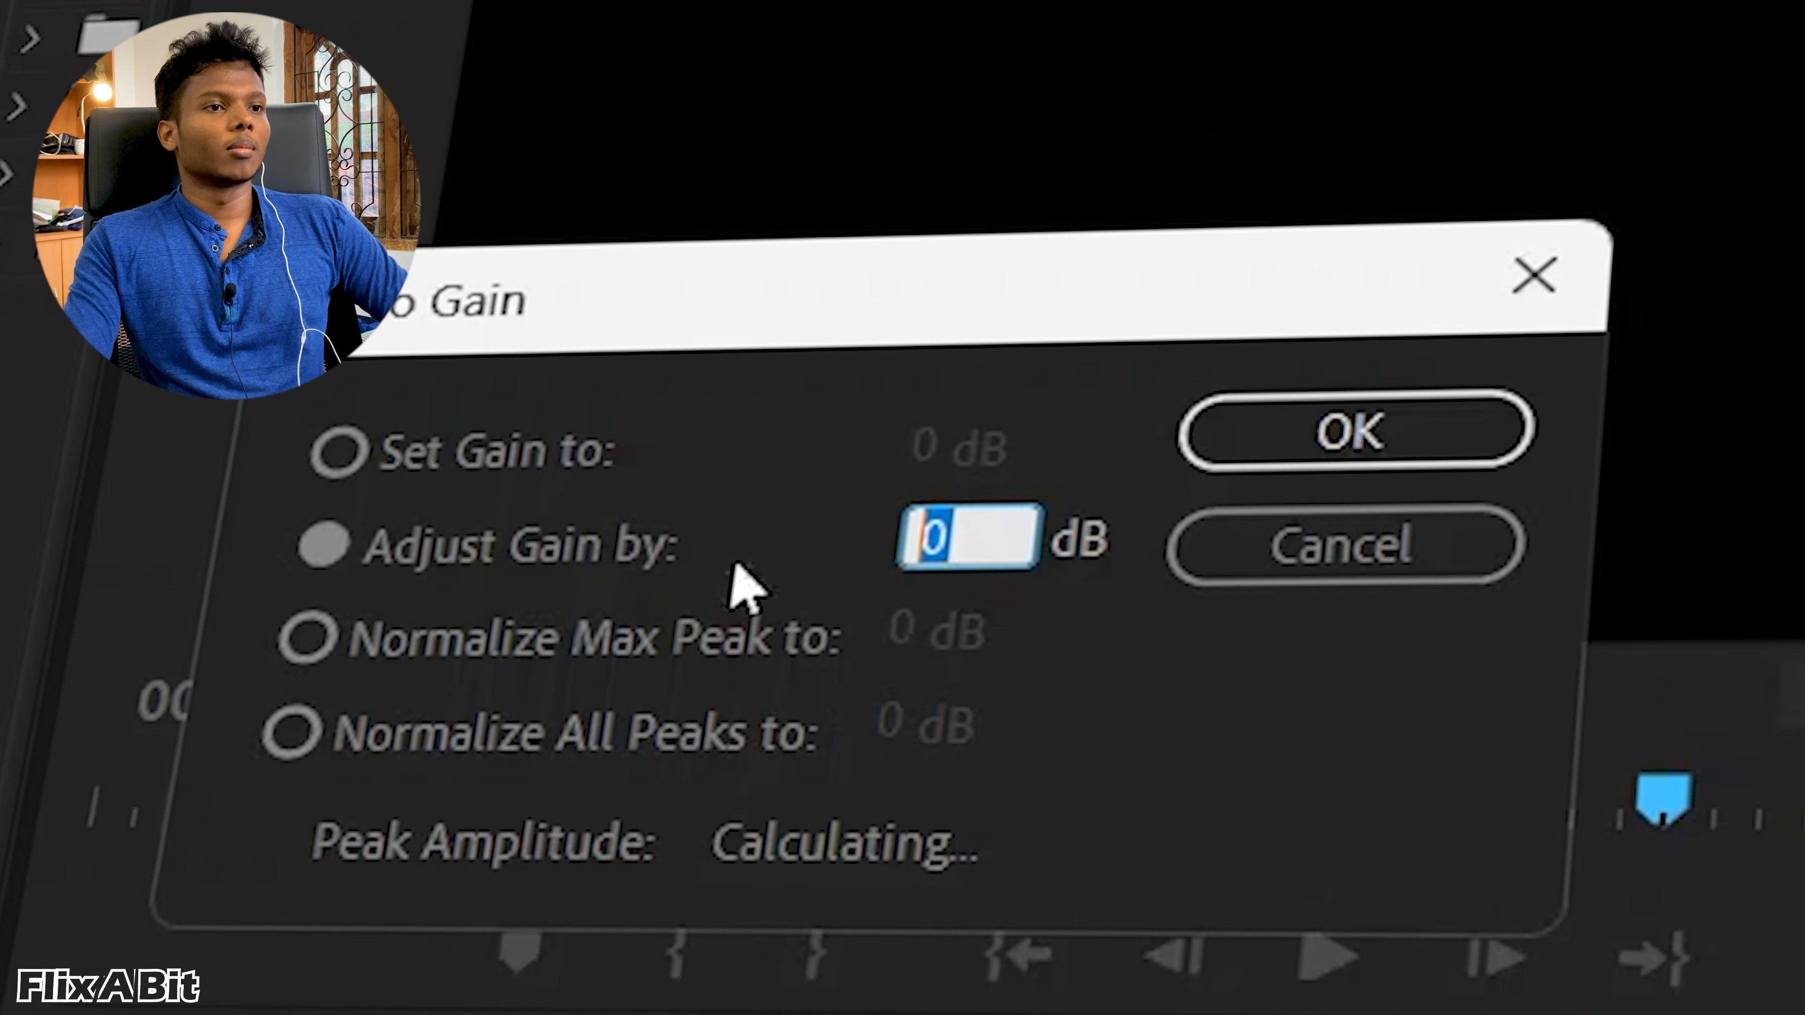
type("25")
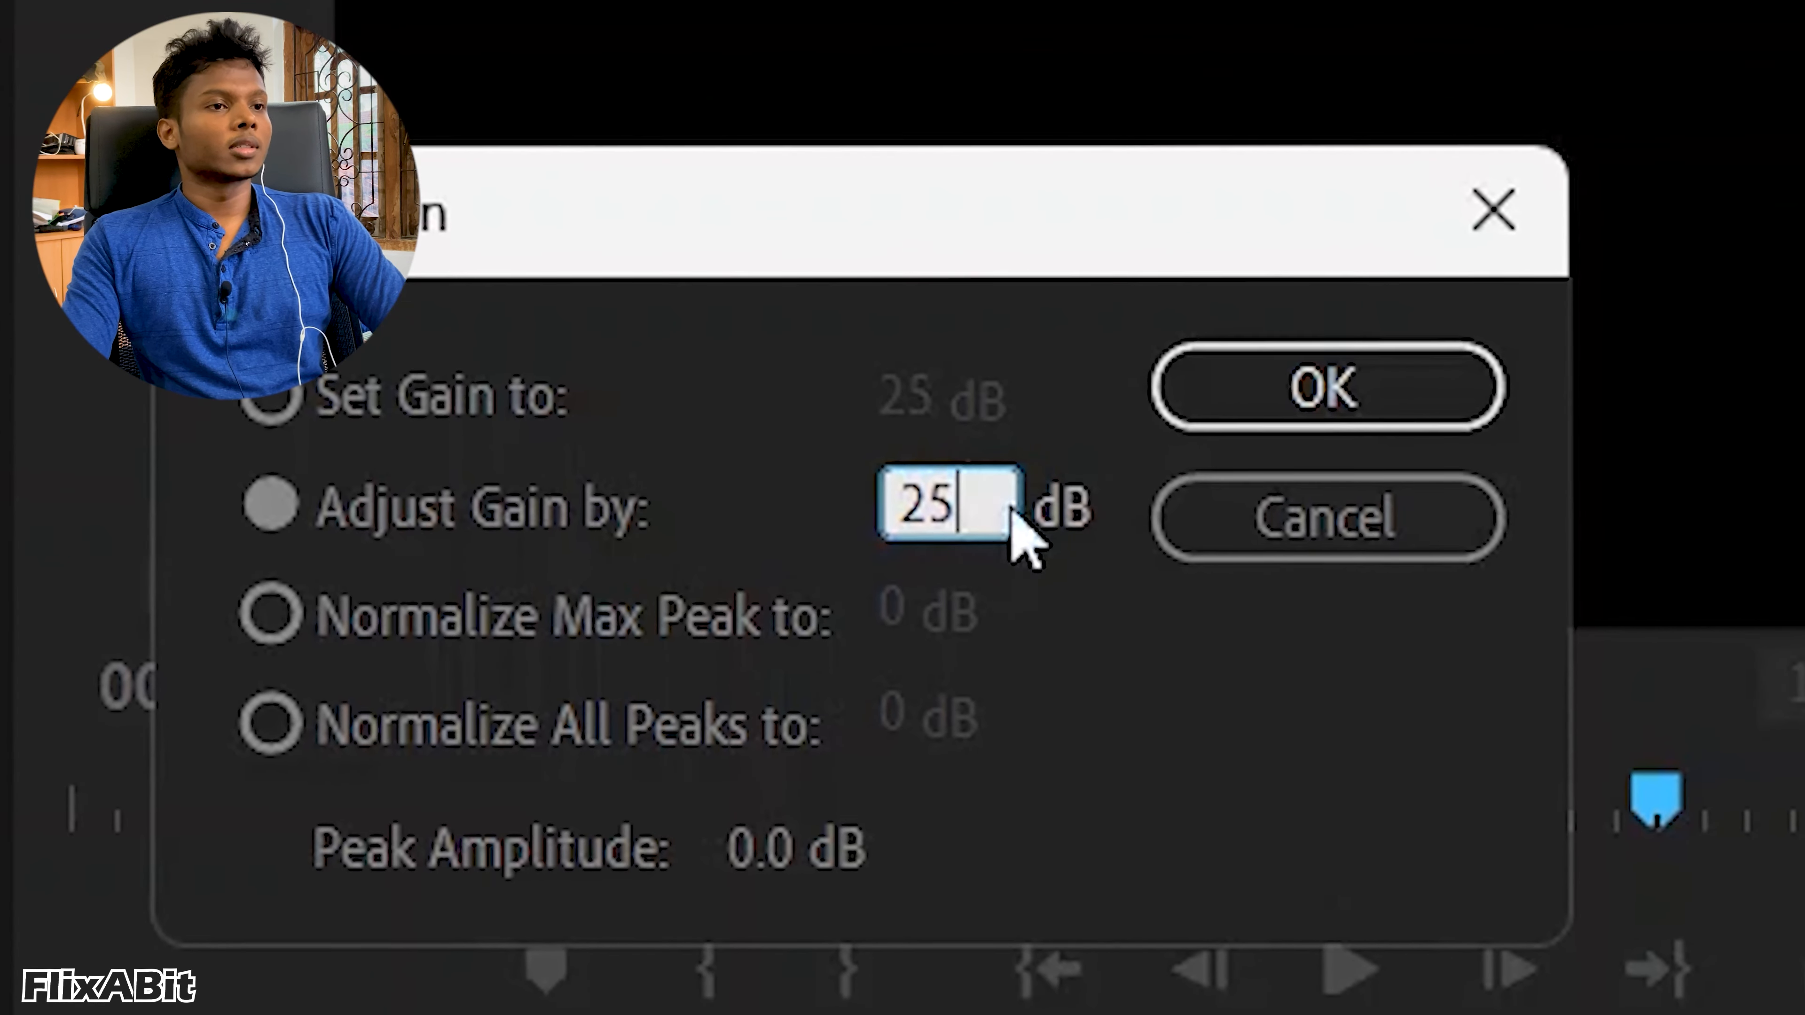
left_click(1343, 378)
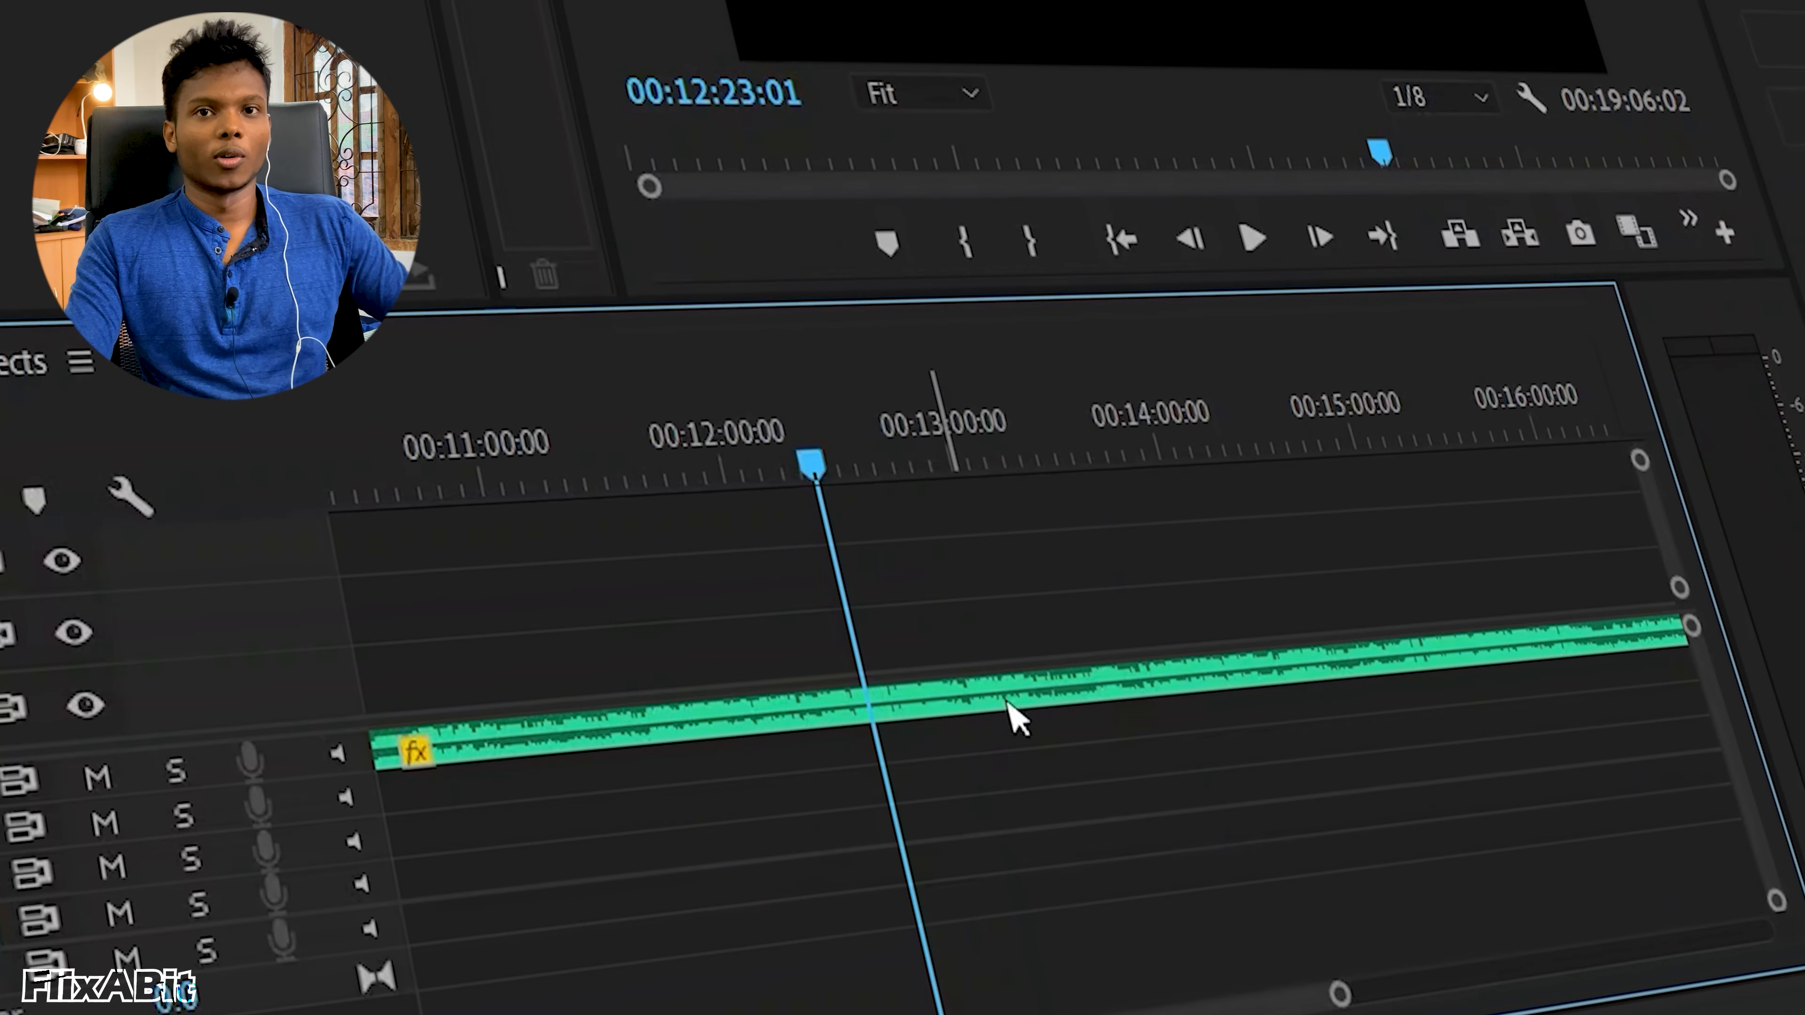
left_click(1116, 605)
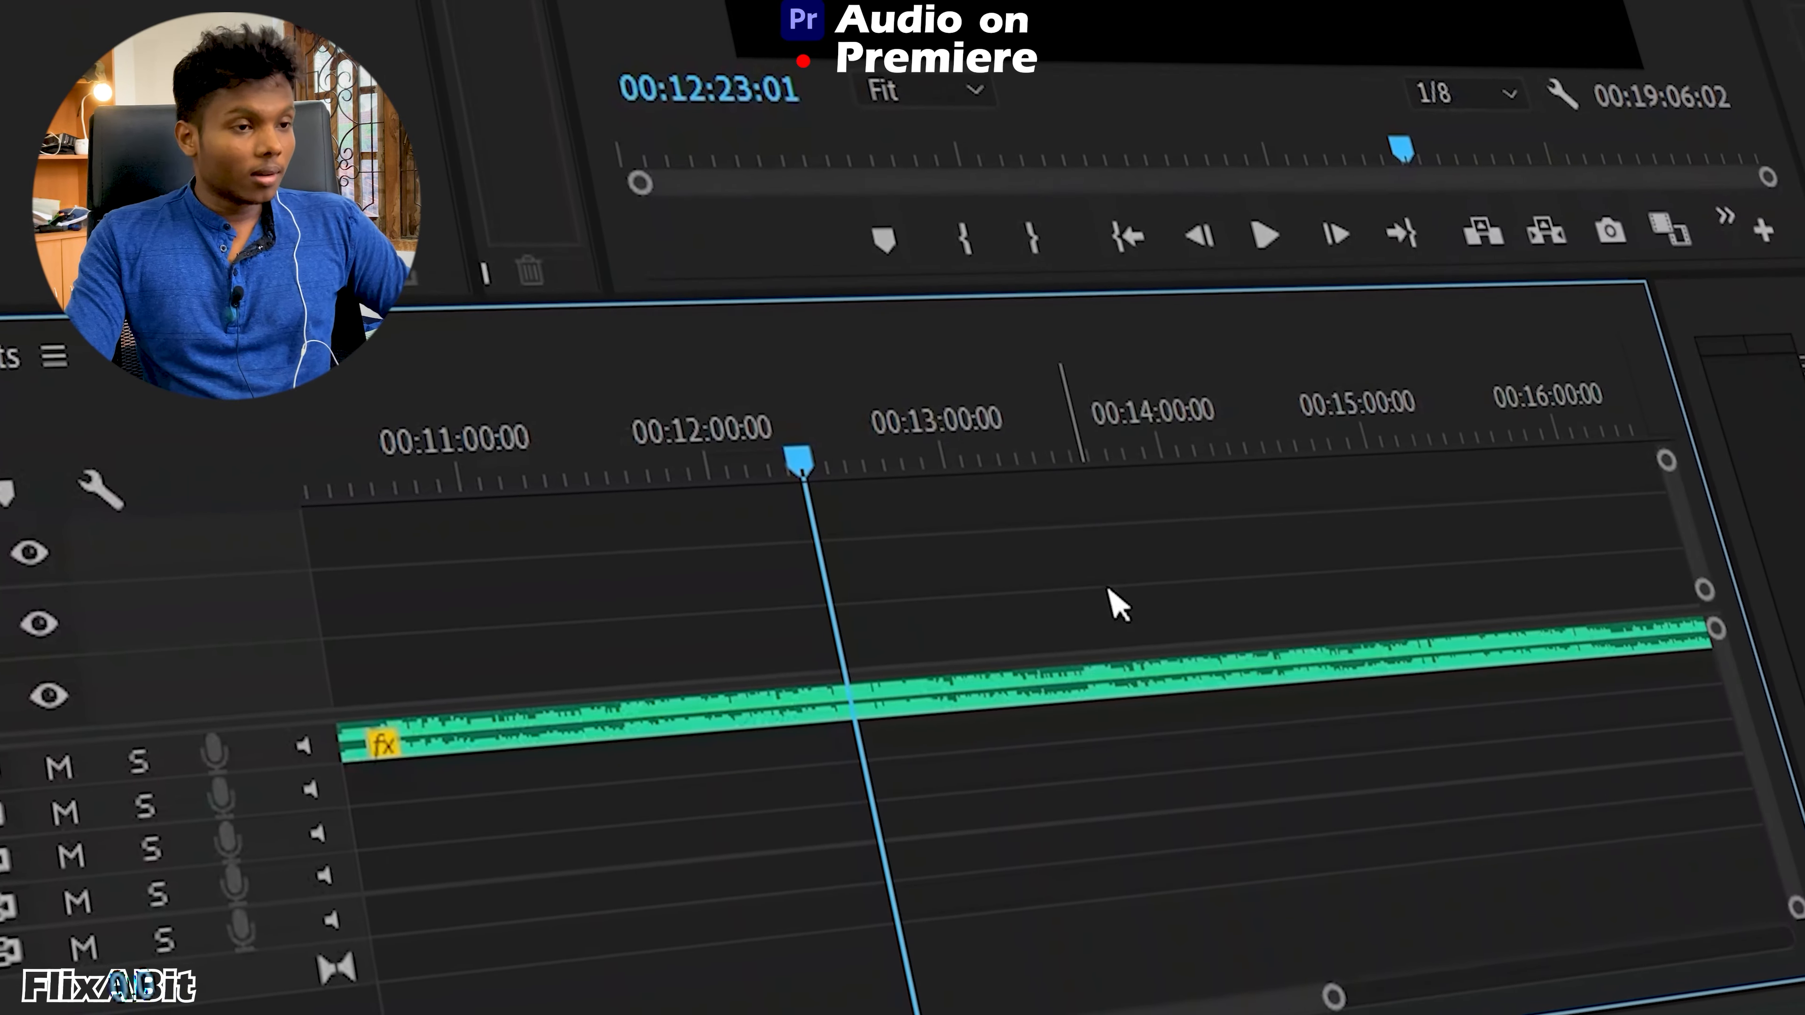
key("space")
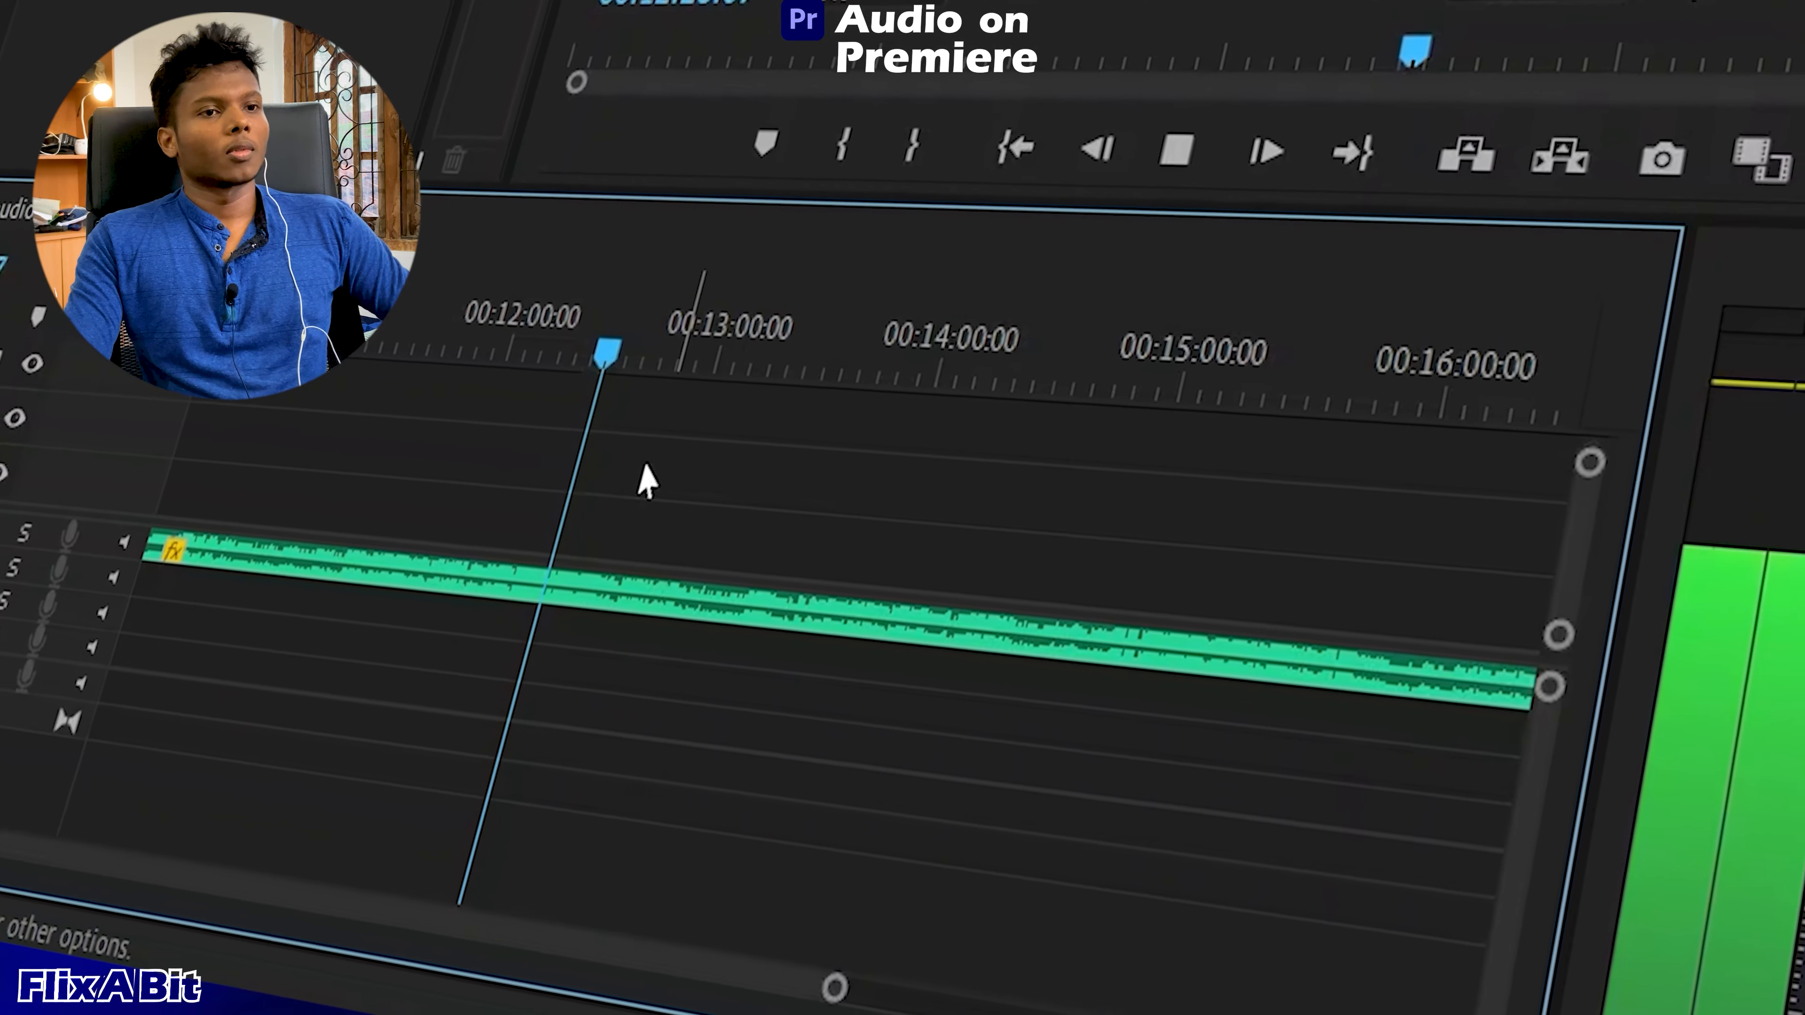
key("space")
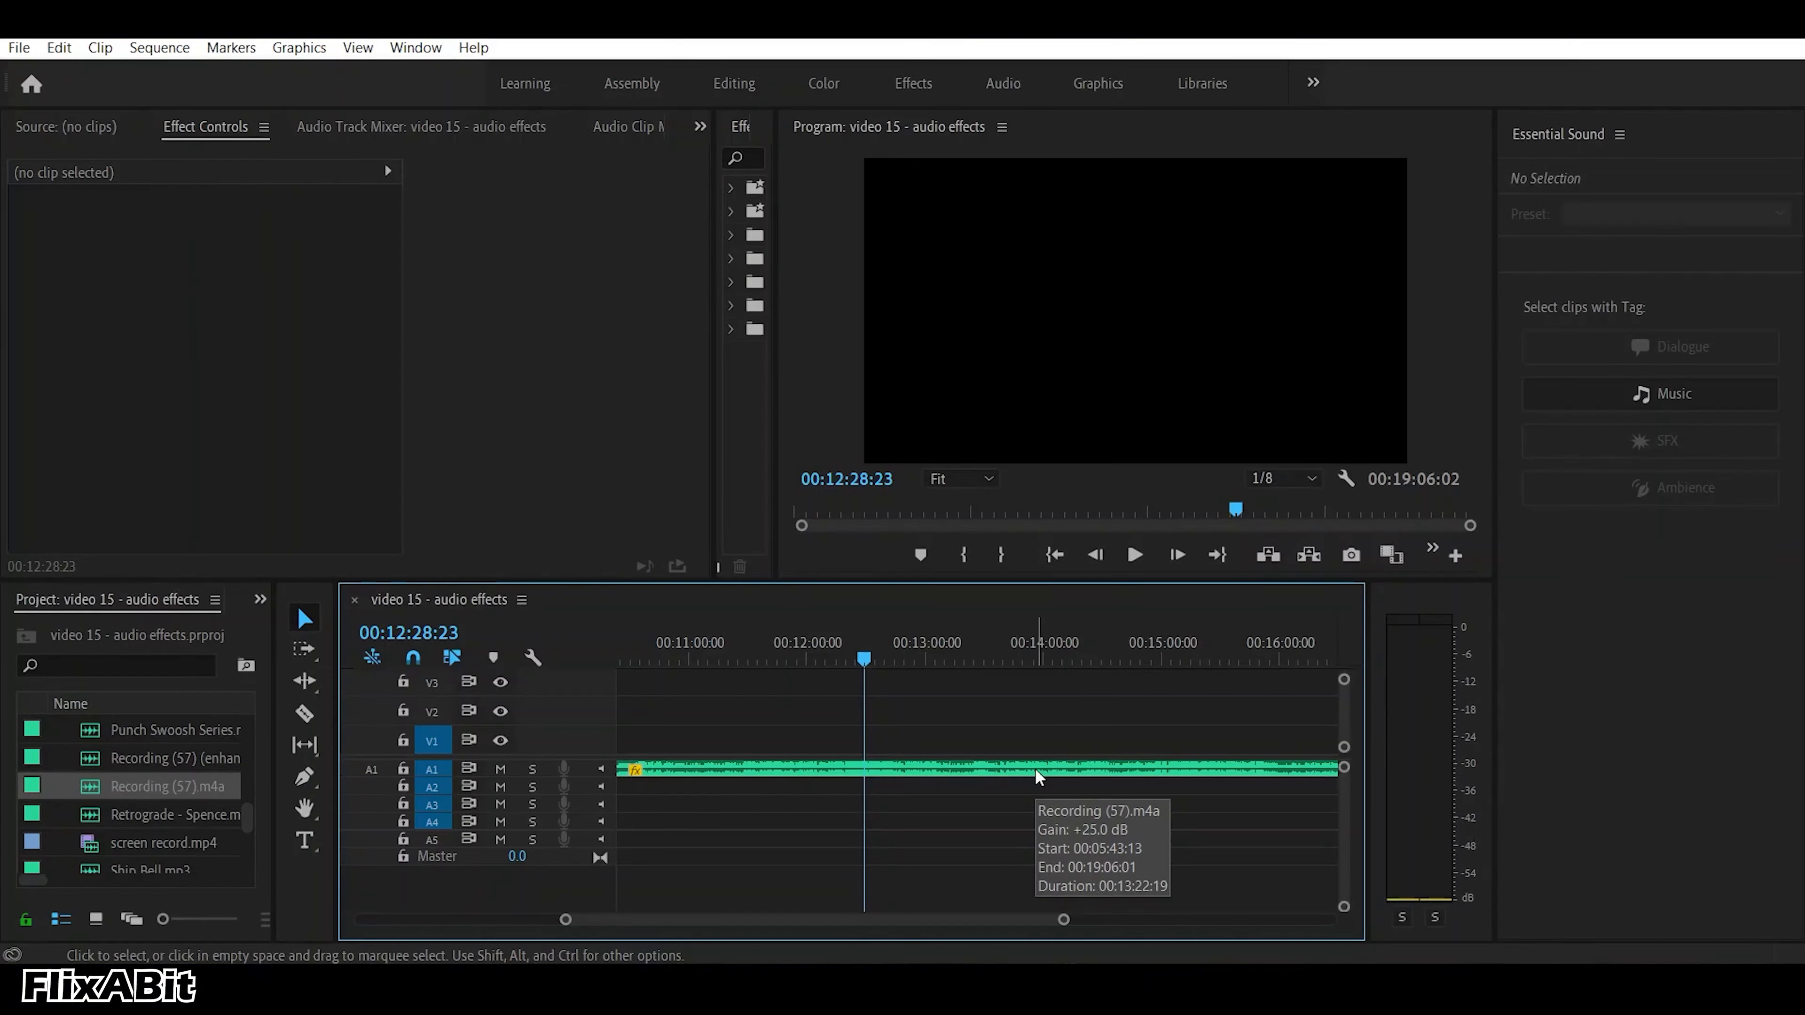
Tag the recording as Dialogue and enable Reduce Noise, lowering its amount to 1.9 while the audio plays.
left_click(1036, 768)
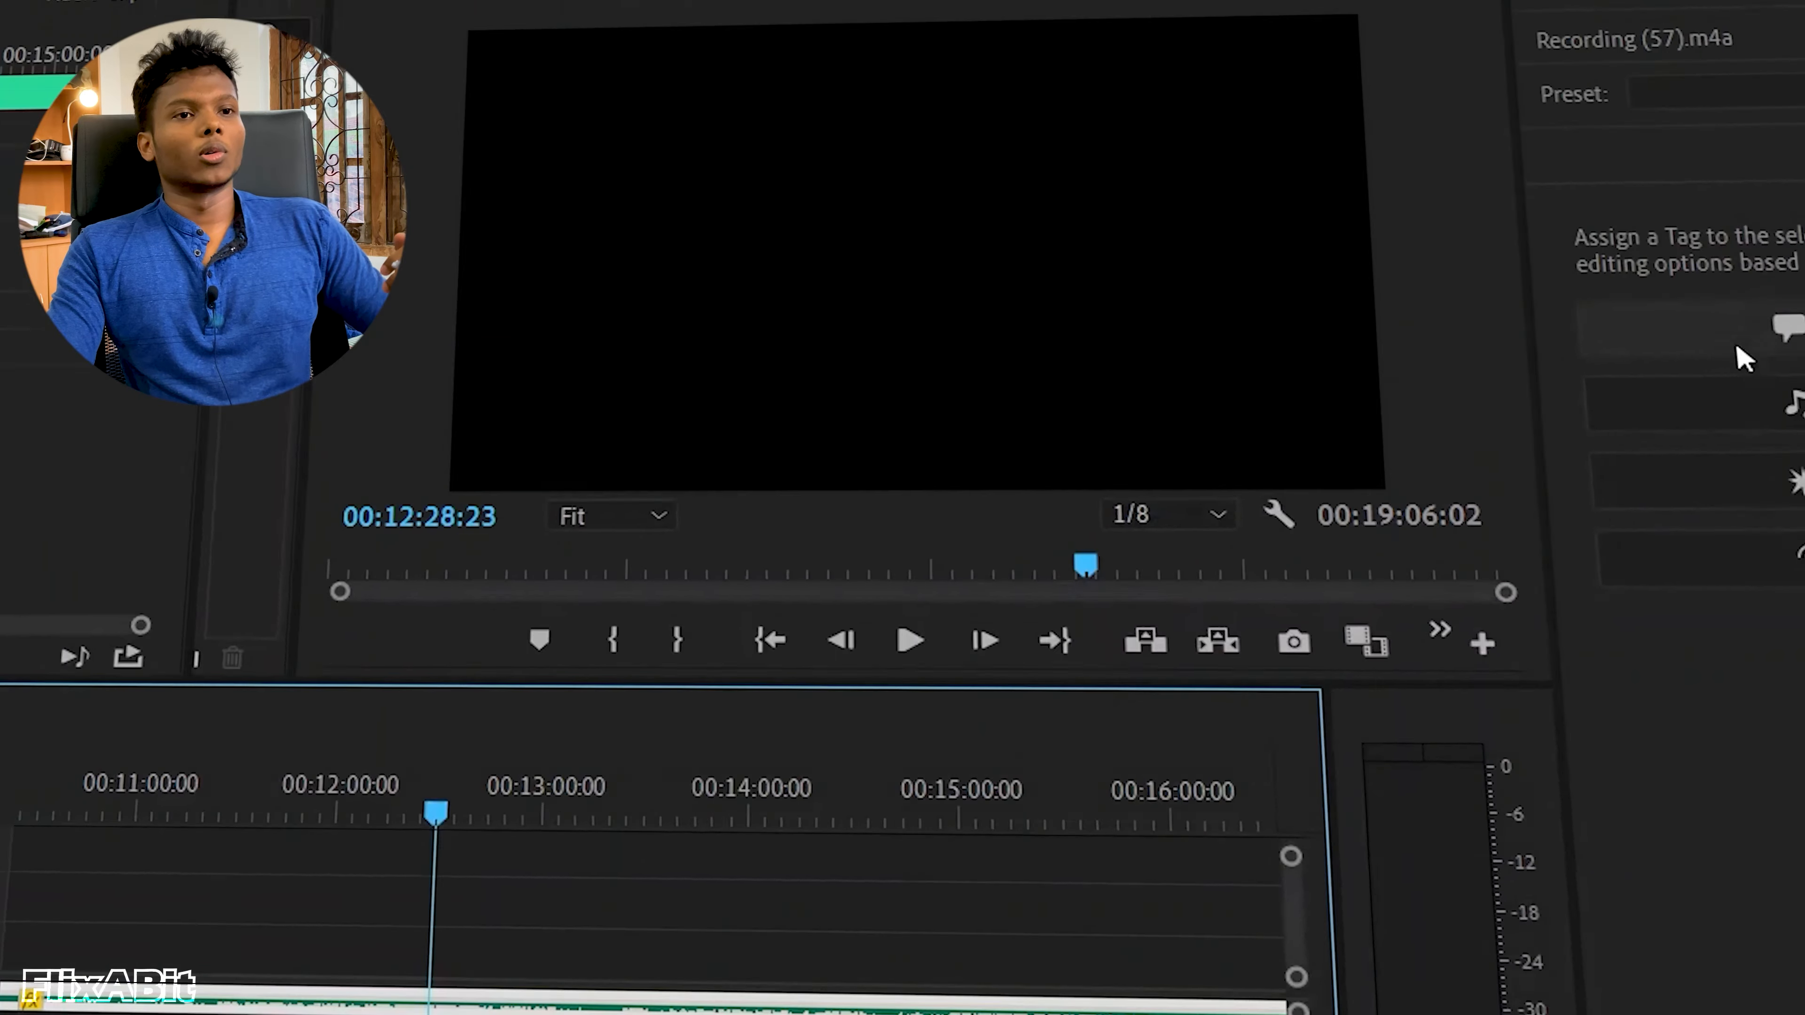
left_click(1737, 348)
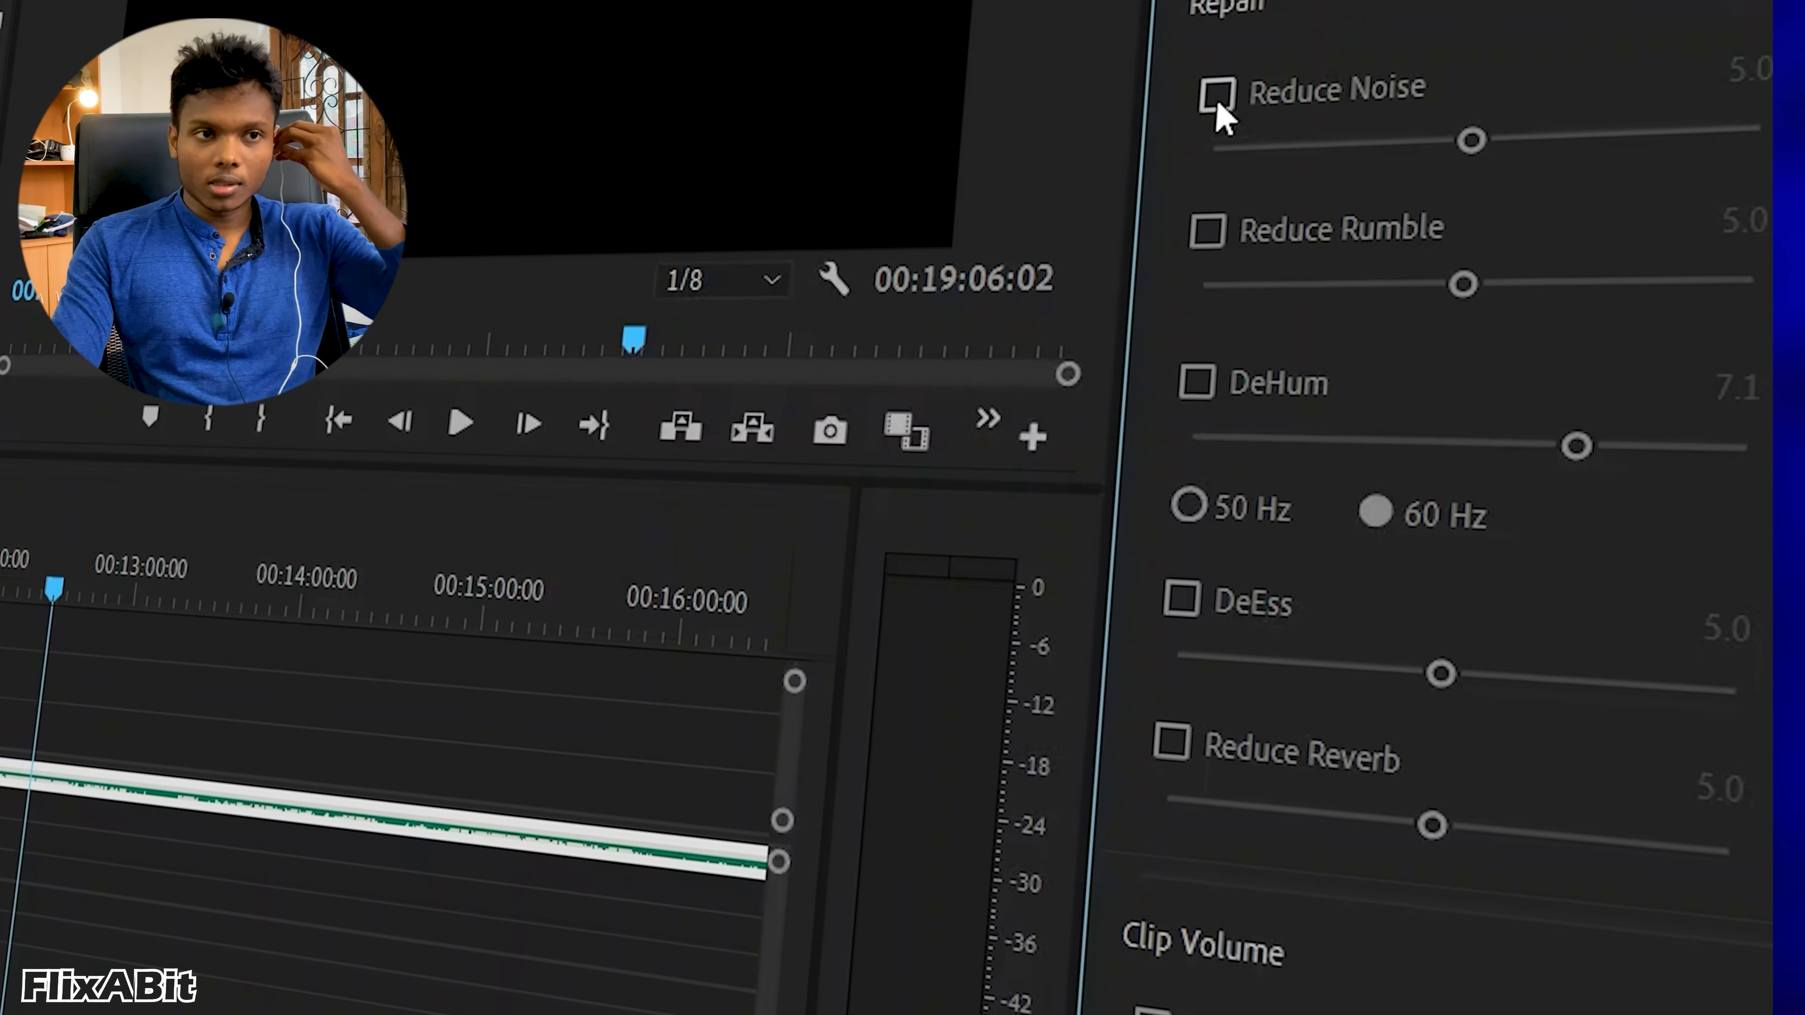
left_click(1231, 98)
key("space")
left_click_drag(1483, 143, 1449, 144)
Try Reduce Rumble at 2.2 and DeHum at 1.2 on the recording during playback.
left_click(1219, 235)
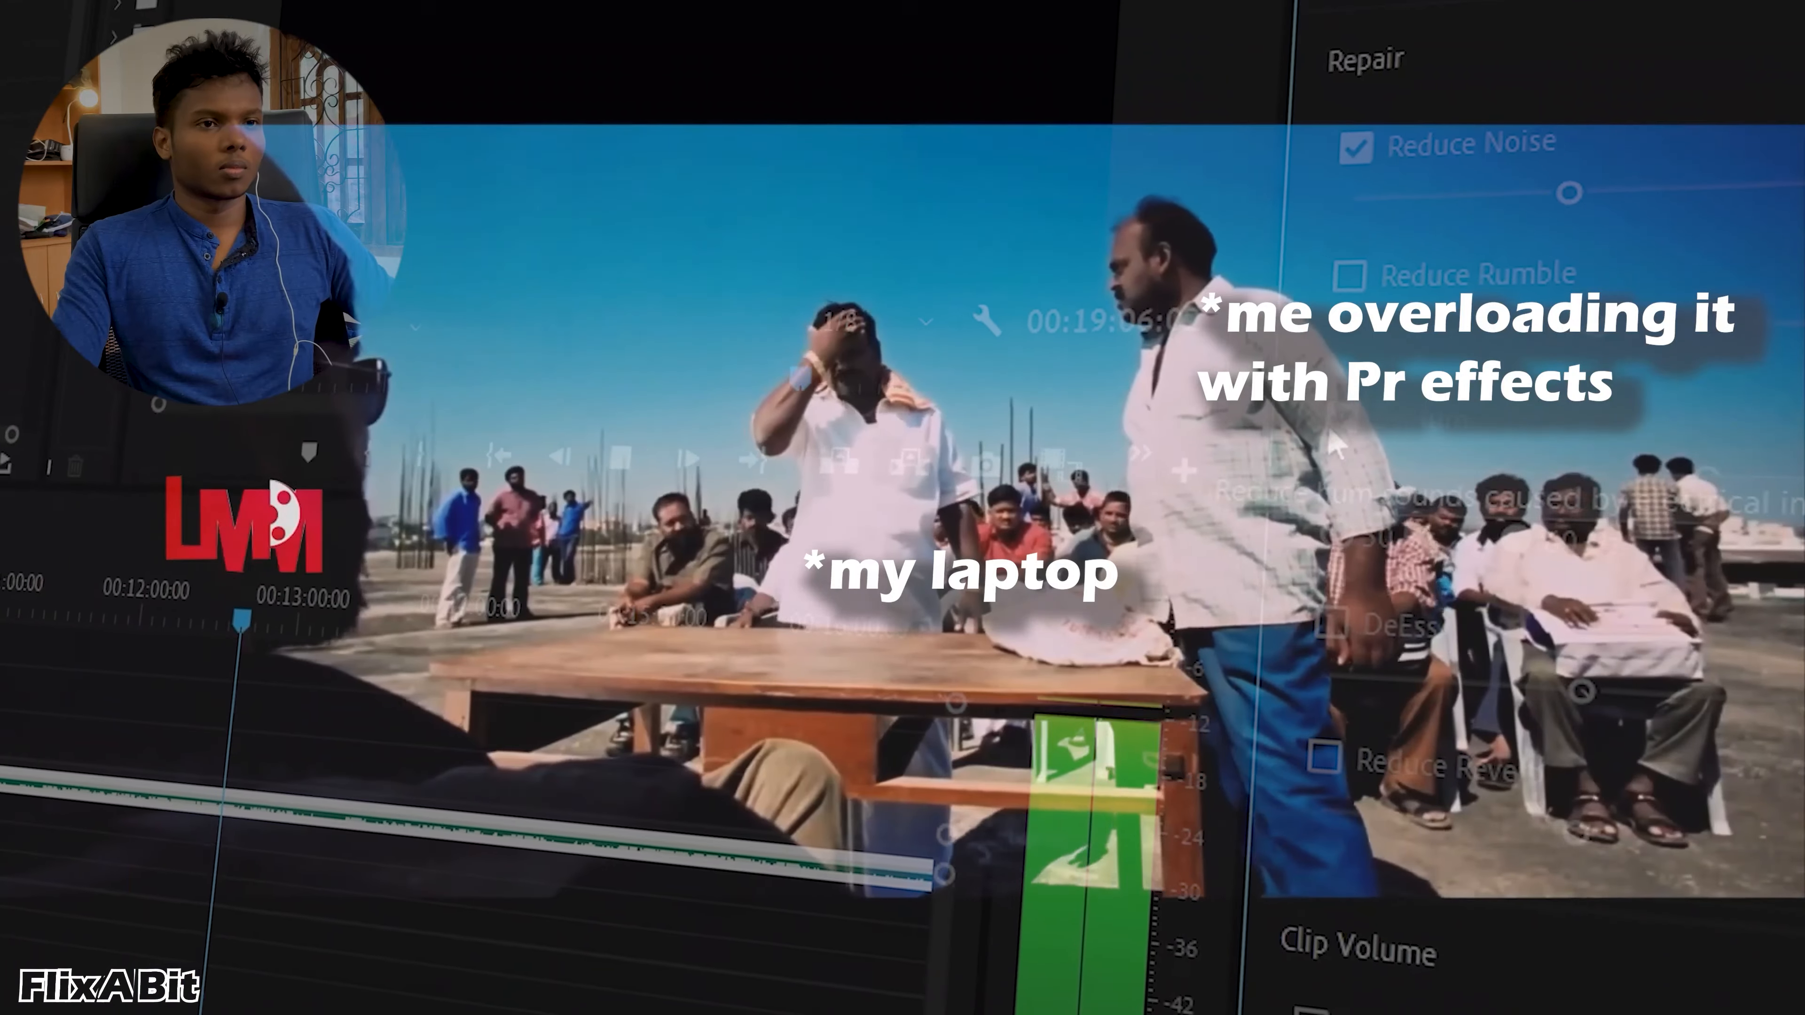
left_click_drag(1475, 286, 1330, 287)
left_click(1209, 386)
left_click_drag(1588, 449, 1263, 441)
Compare the recording with Reduce Noise switched off and on again, keeping the clip selected.
left_click(1407, 186)
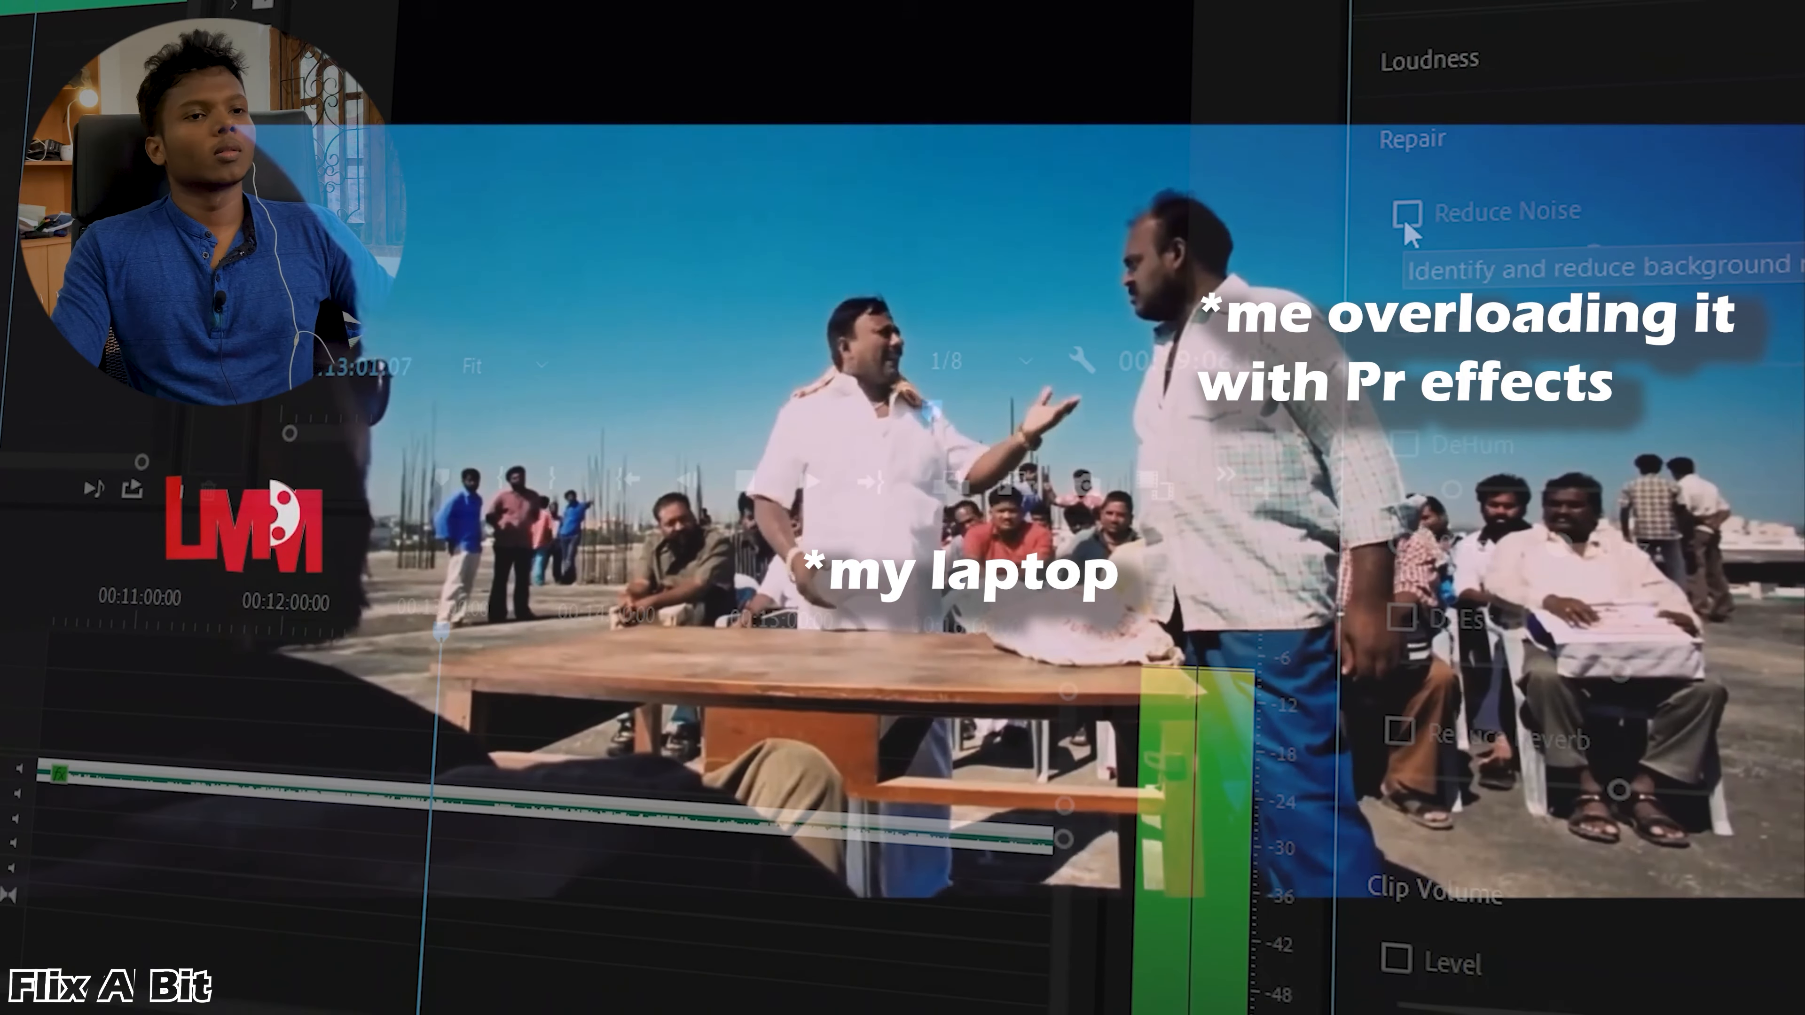
left_click(1406, 186)
left_click(636, 771)
left_click(691, 752)
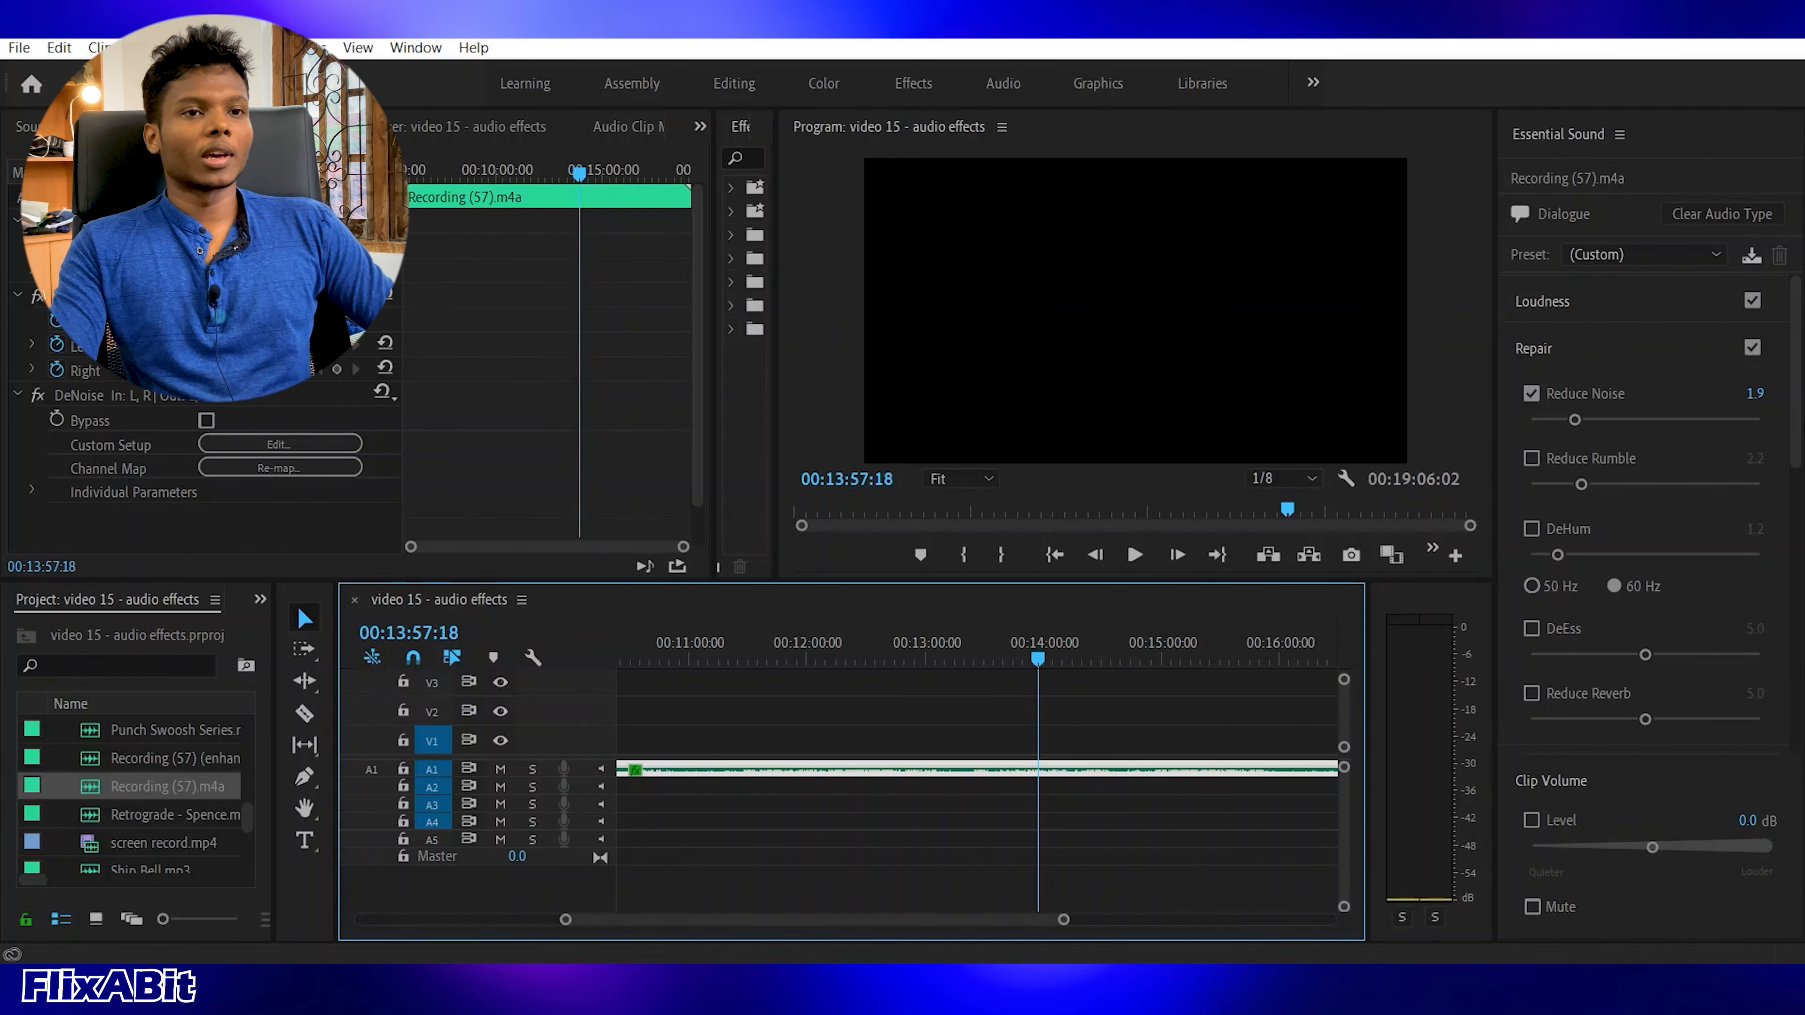
Enable EQ on the dialogue with the Vocal Presence preset and play back the result.
scroll(1705, 640, "up", 4)
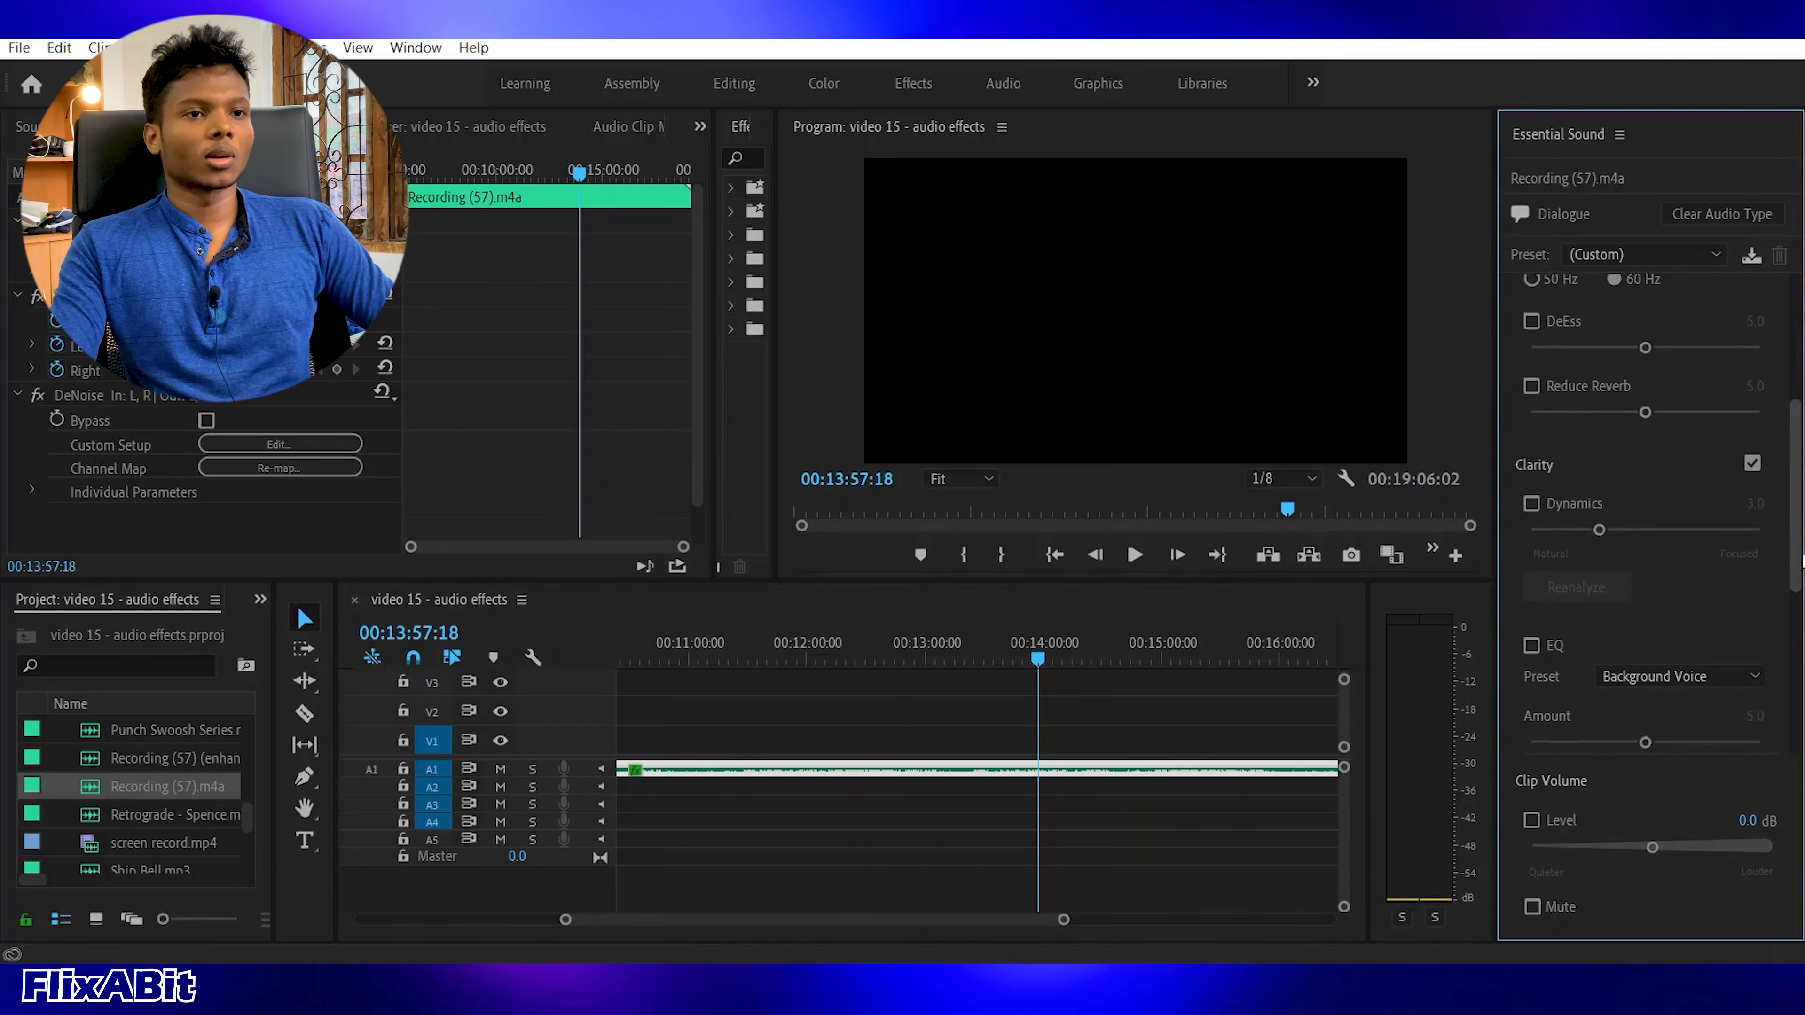
left_click(1705, 725)
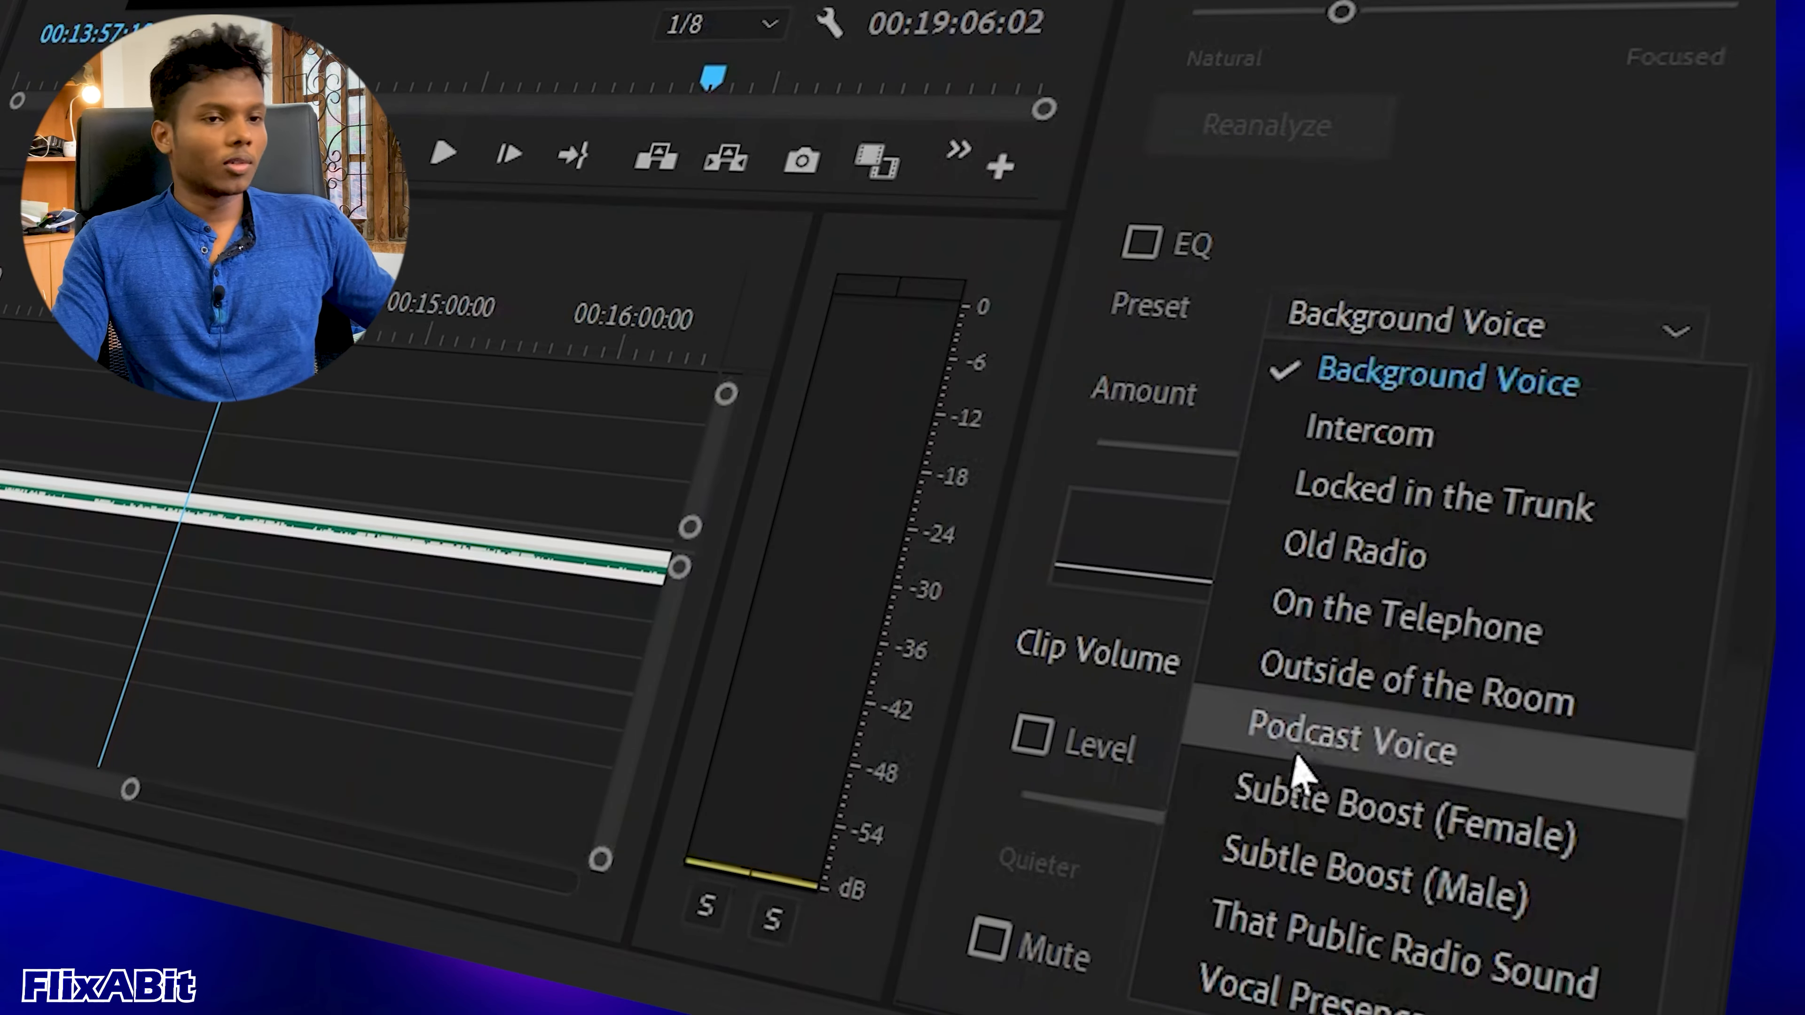
key("Escape")
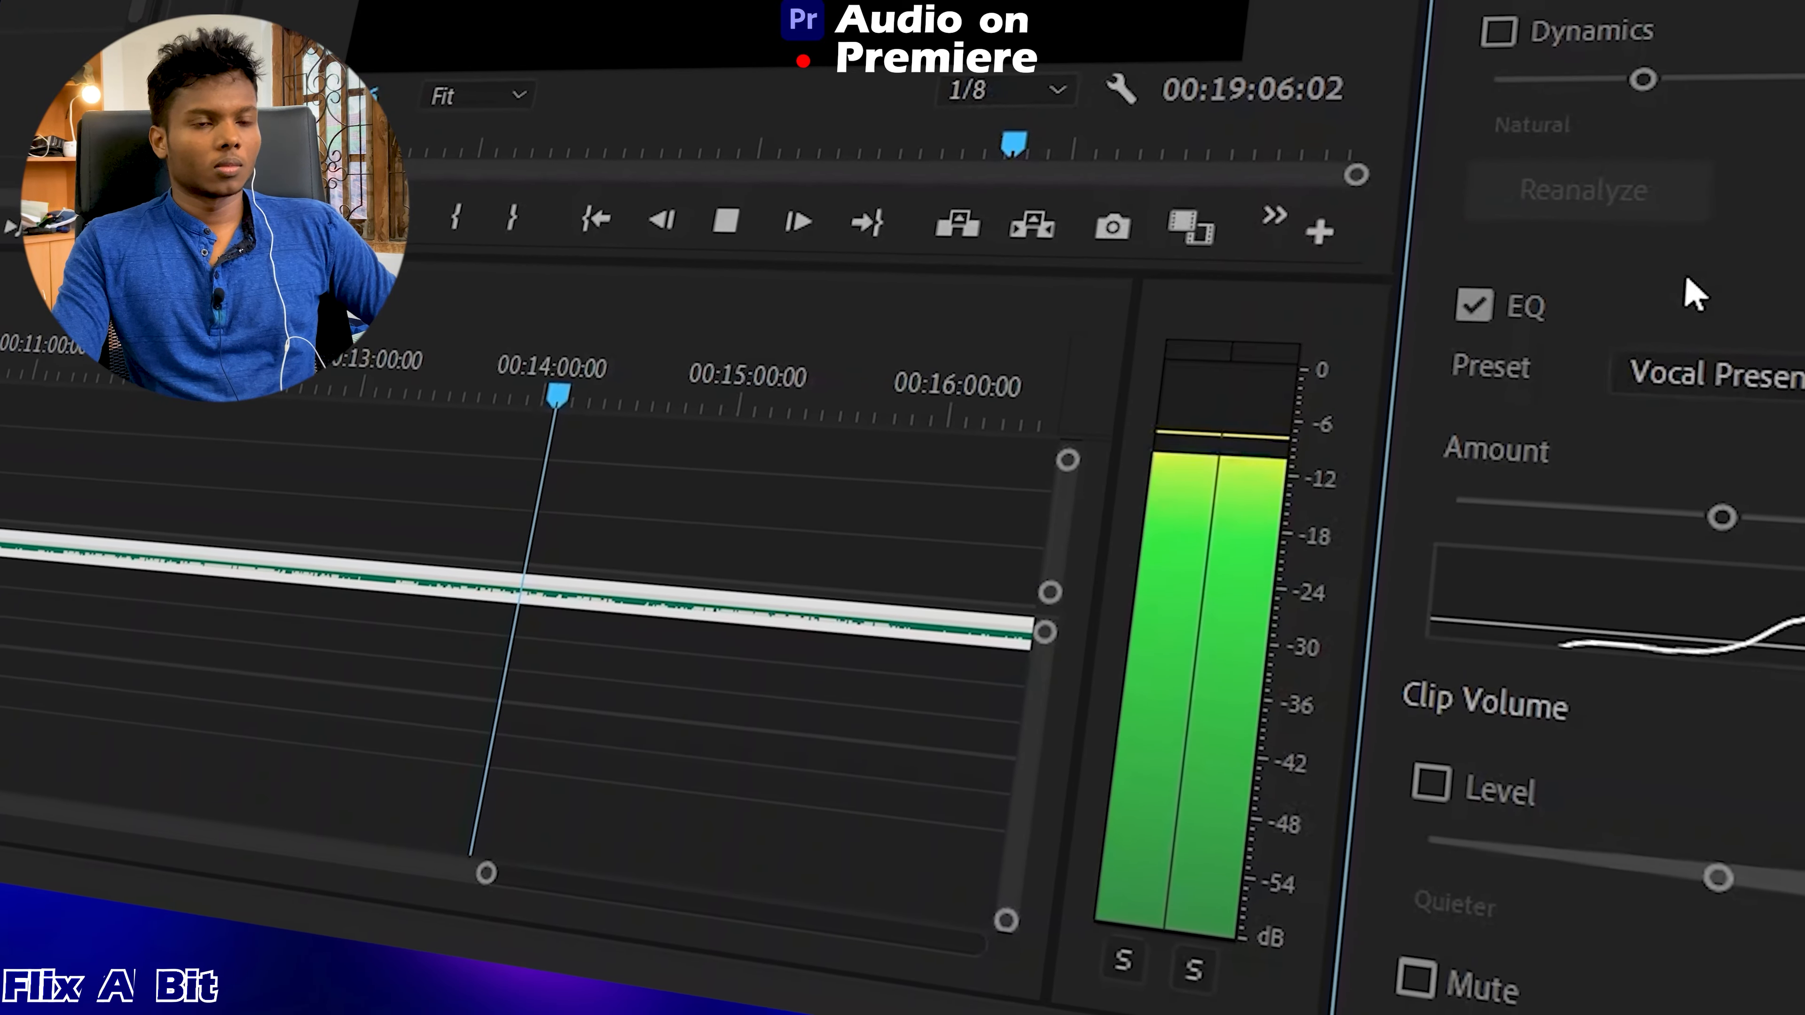
key("space")
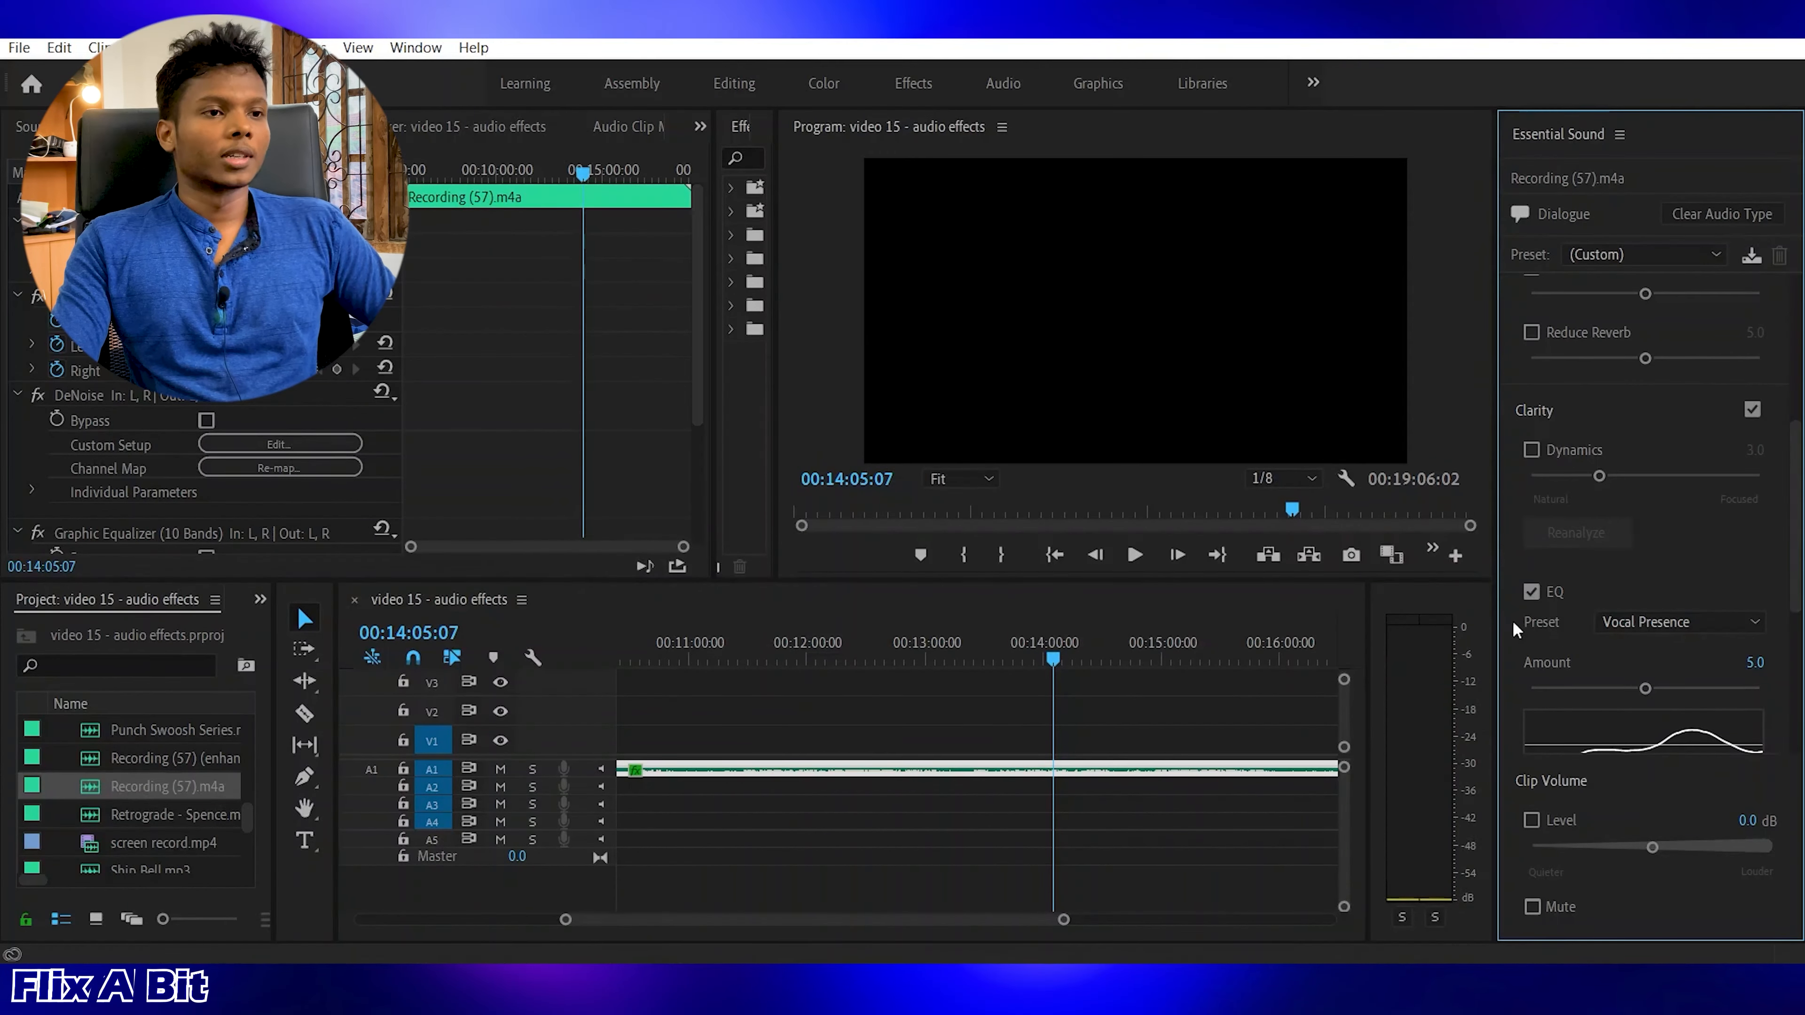
left_click(1140, 709)
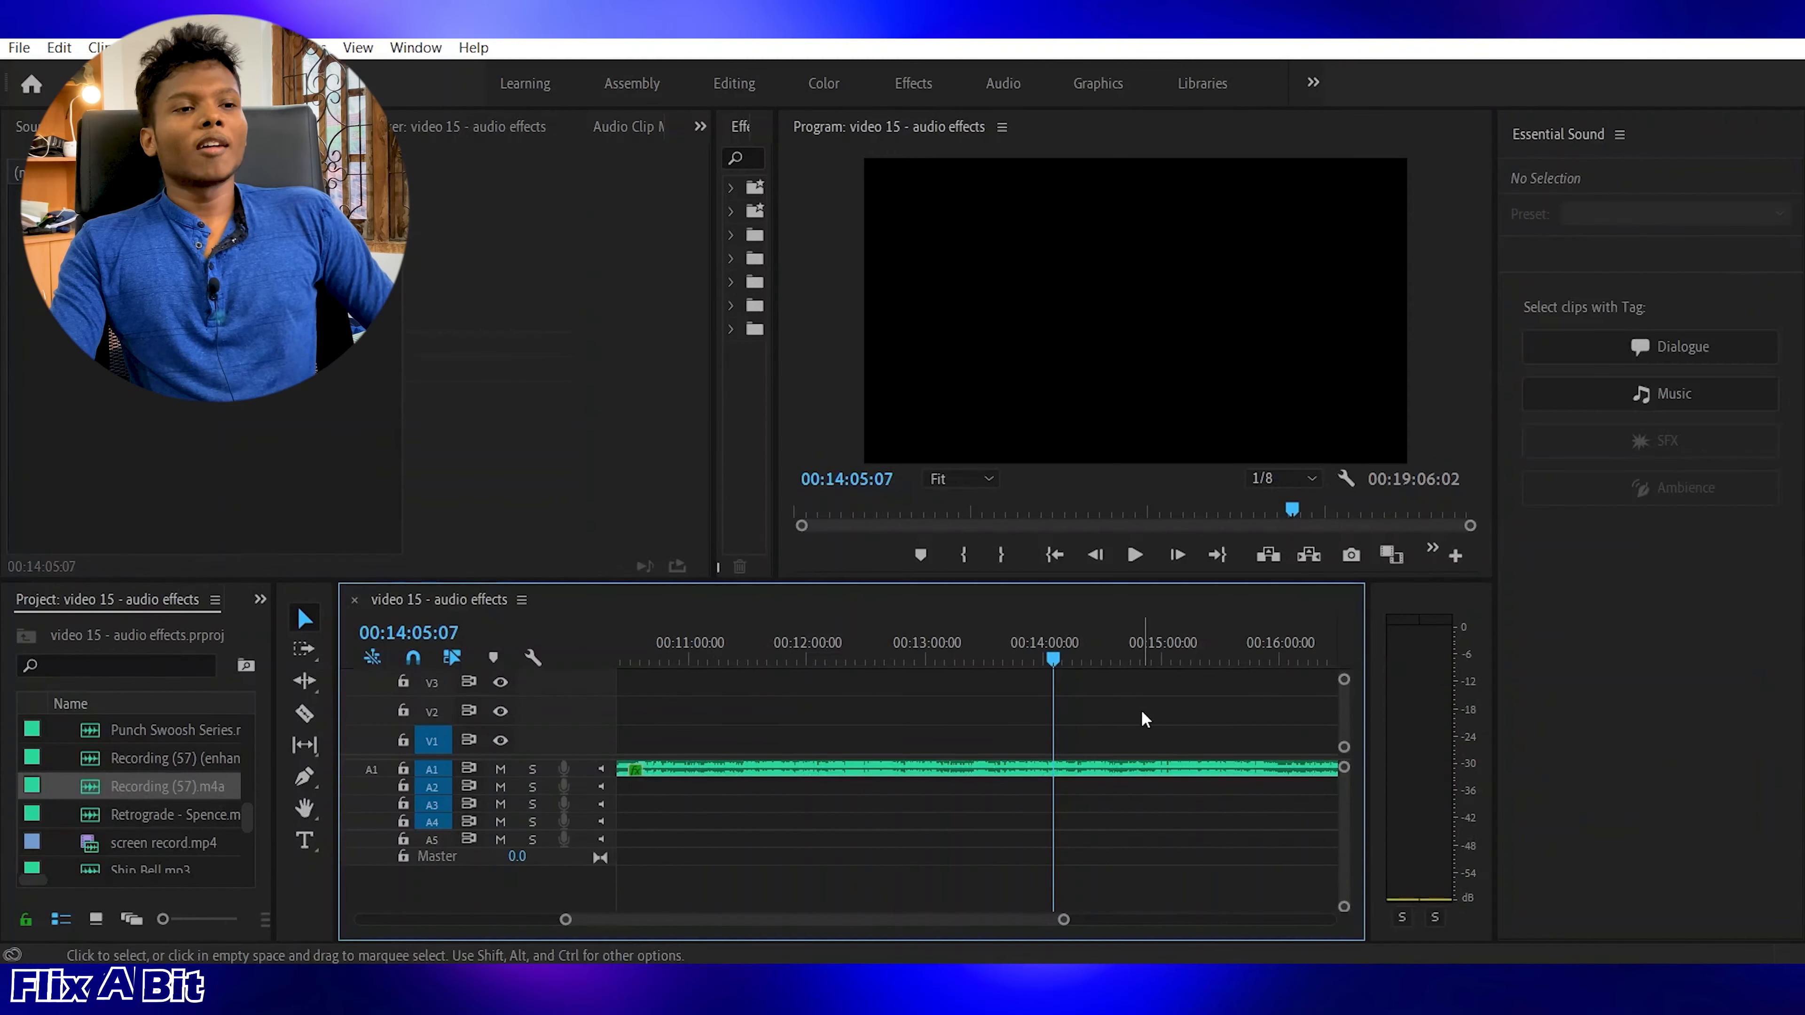
left_click(1170, 768)
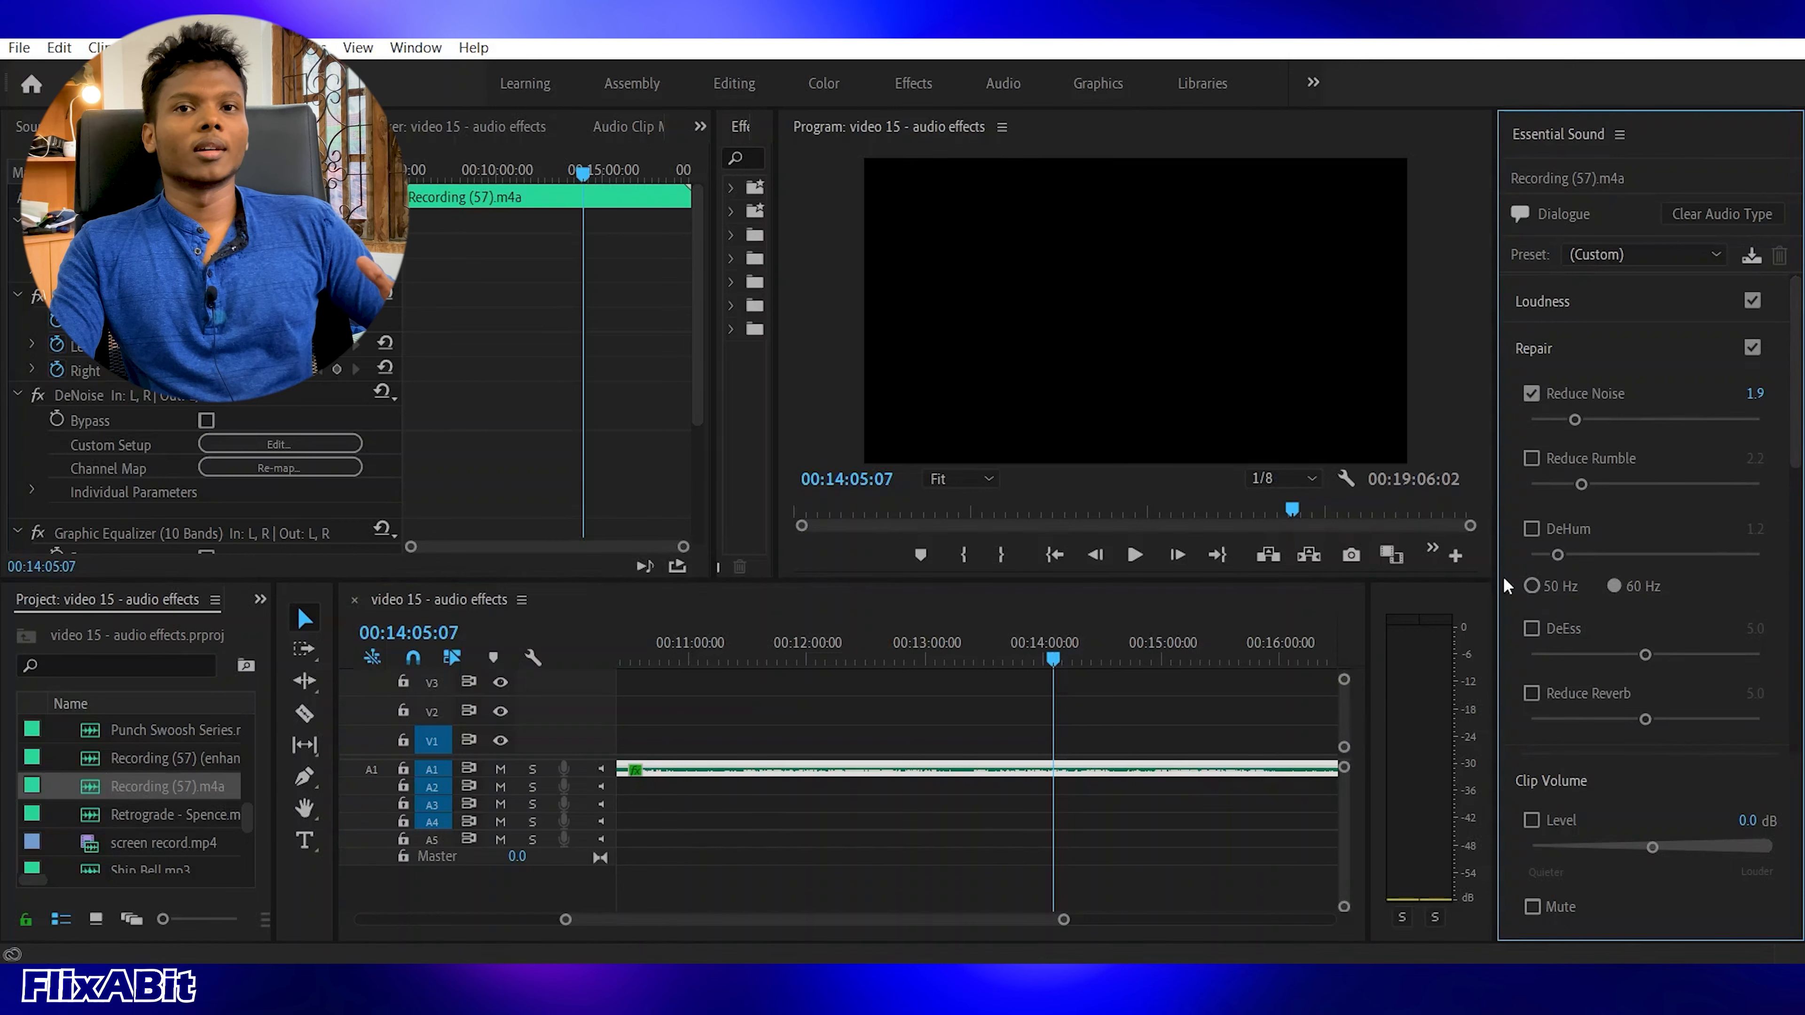
left_click(1171, 735)
left_click(1145, 765)
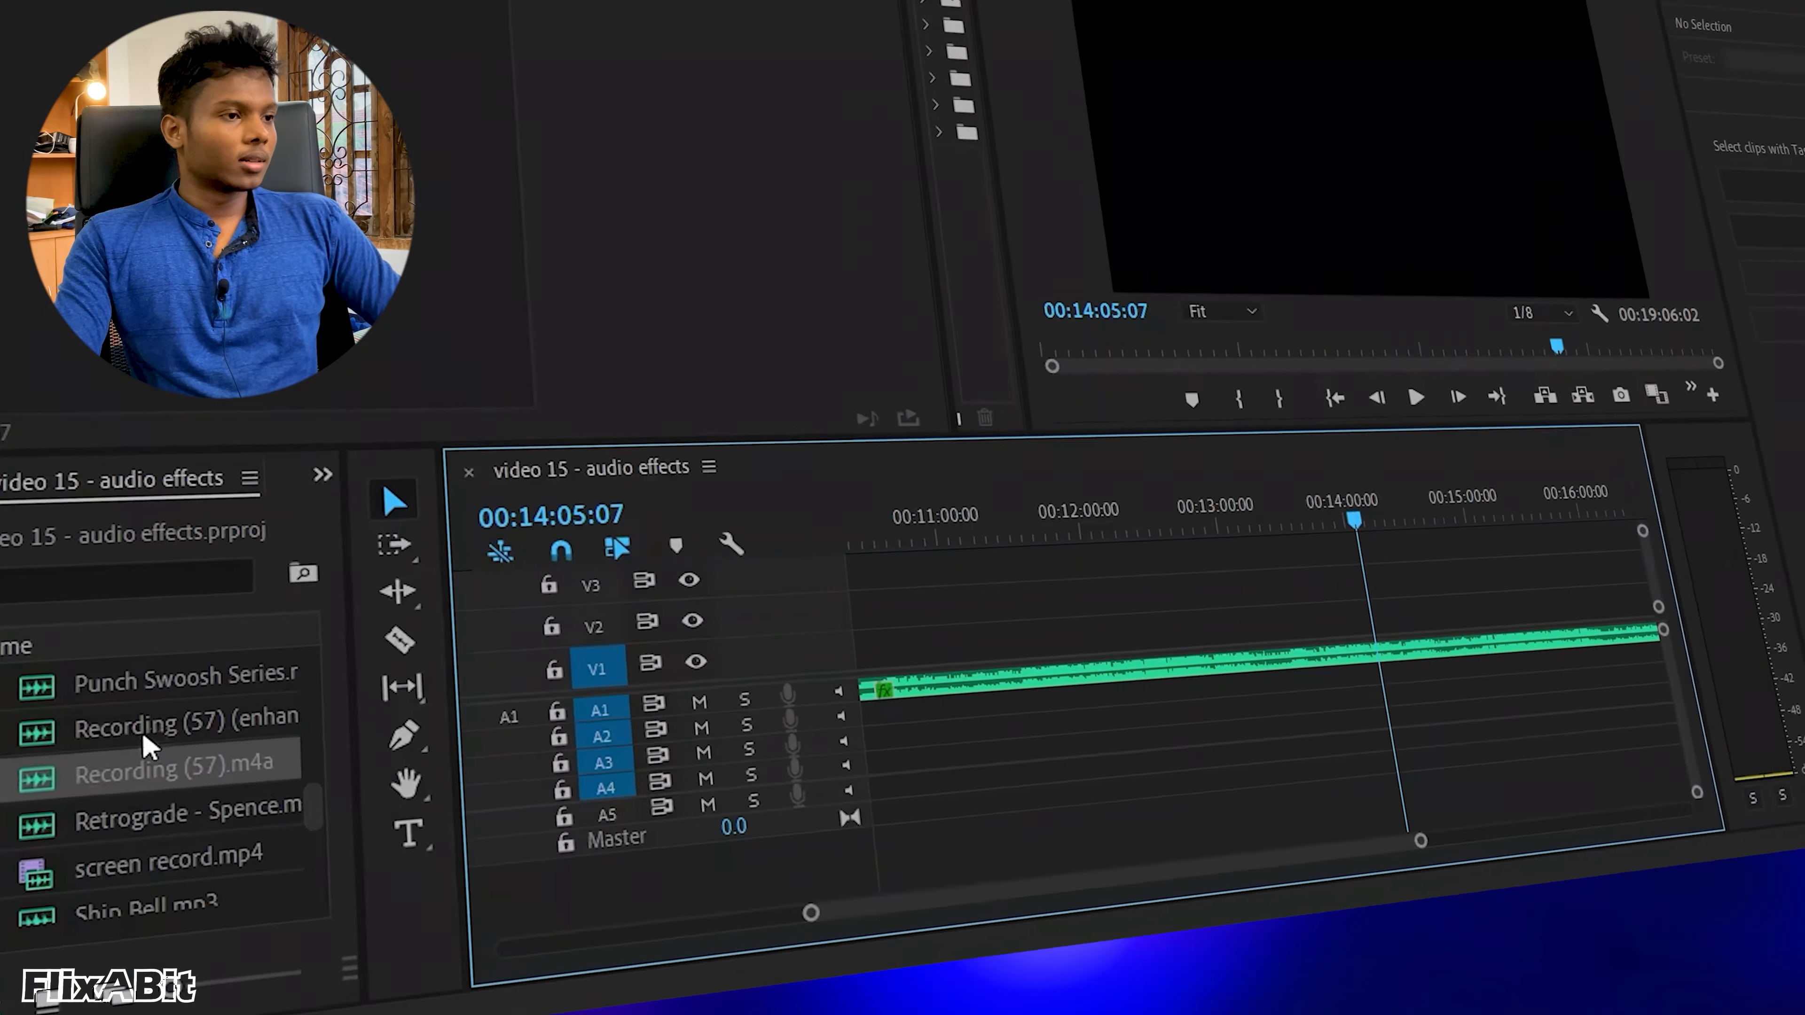
Add Recording (57) (enhanced).wav to track A2 beneath the original recording and select it on the timeline.
left_click_drag(171, 757, 707, 786)
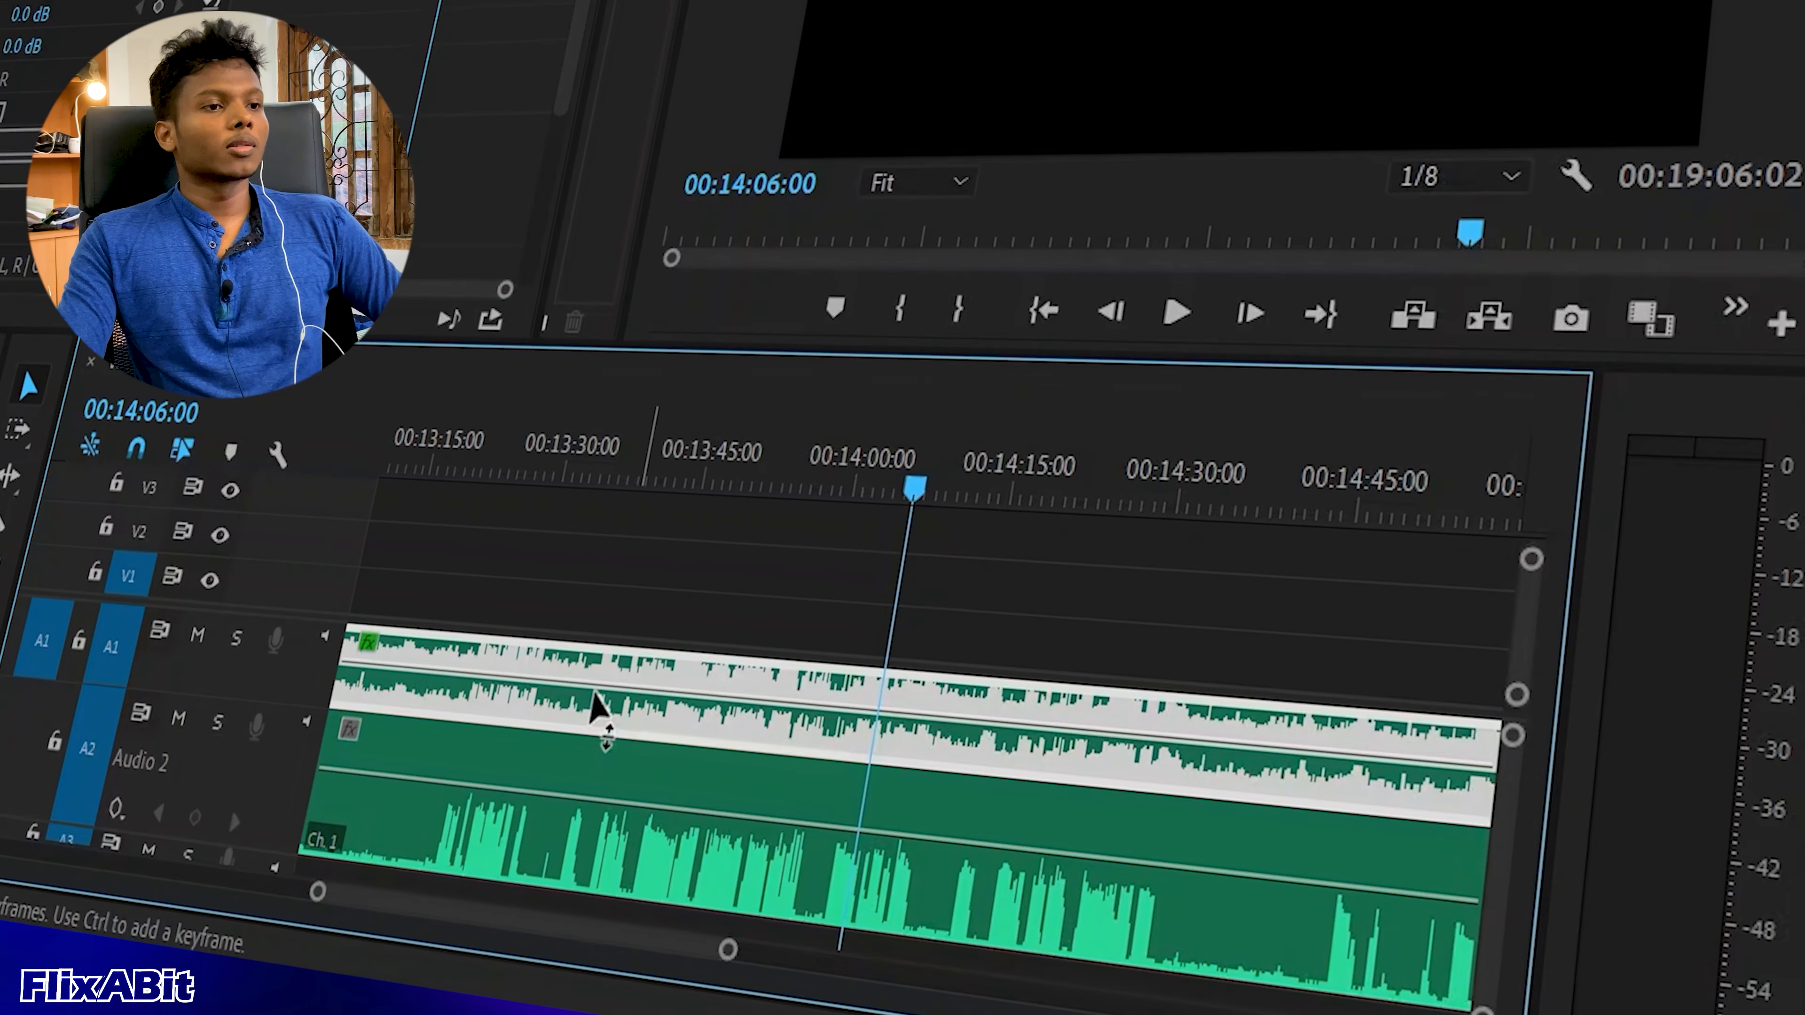
left_click(794, 885)
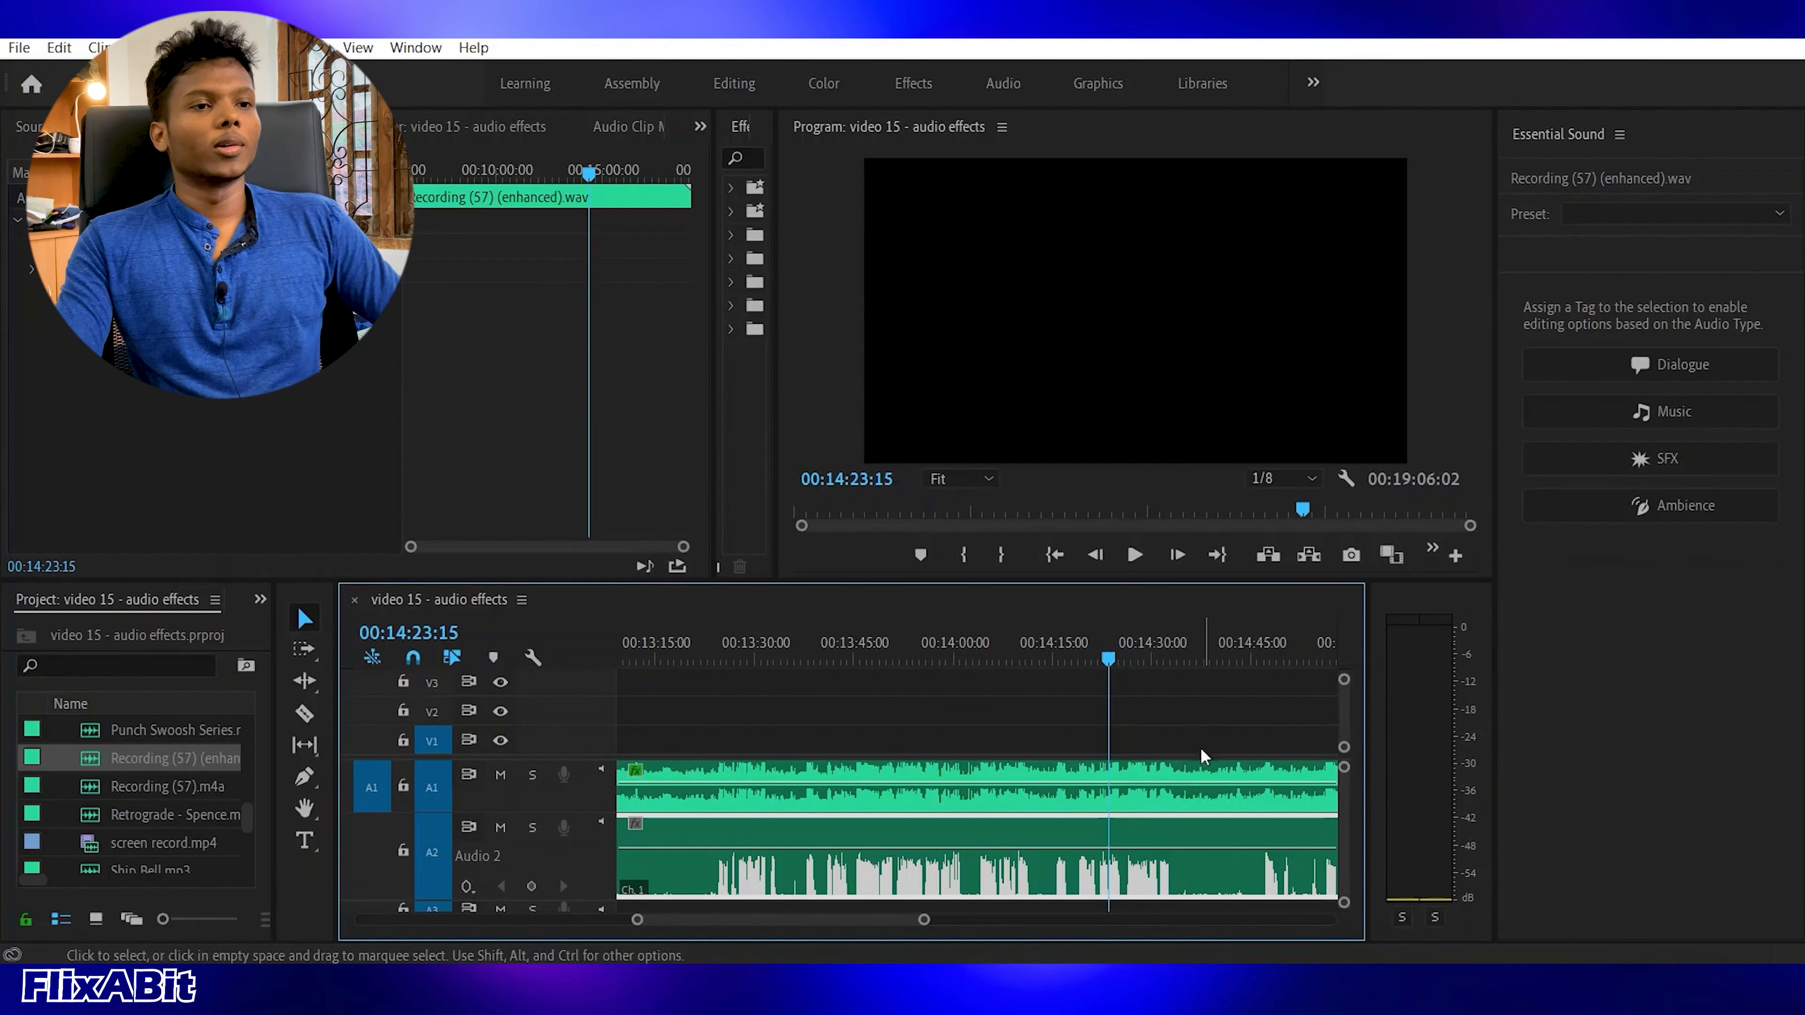
Compare the waveforms of the original recording on A1 and the enhanced recording on A2 along the timeline.
left_click(1114, 817)
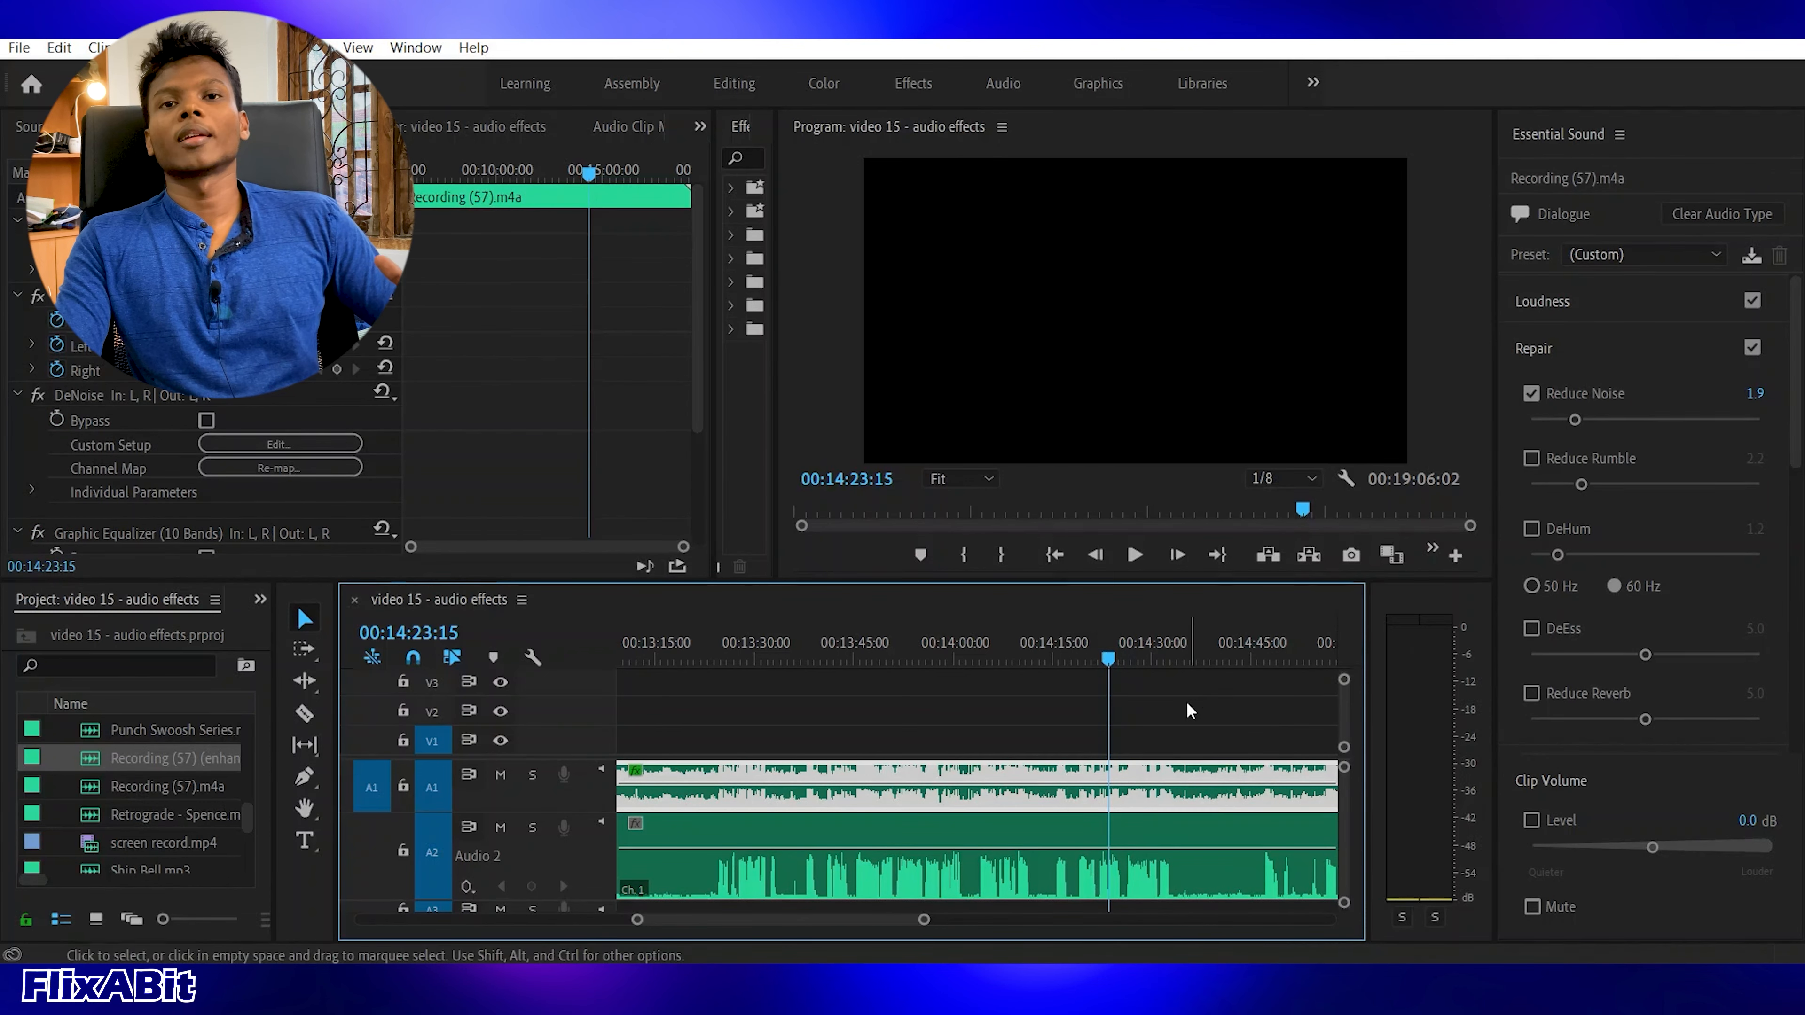
left_click(1028, 870)
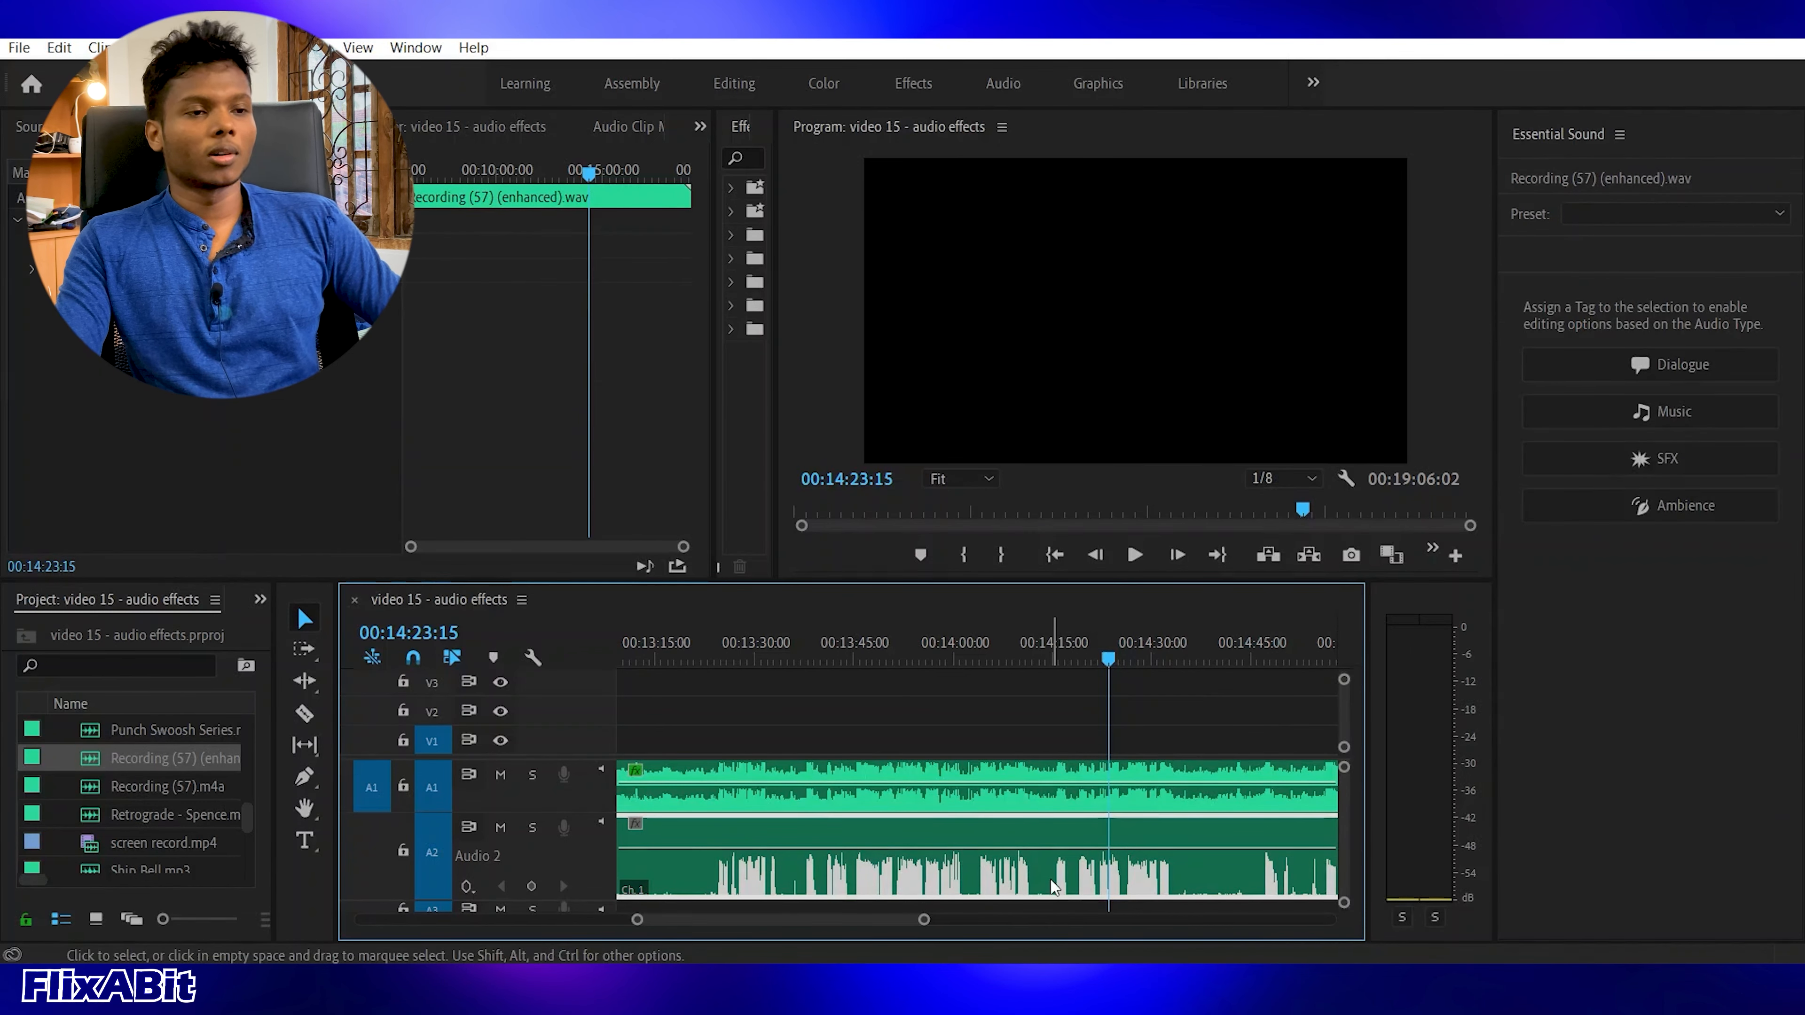
scroll(1021, 877, "down", 3)
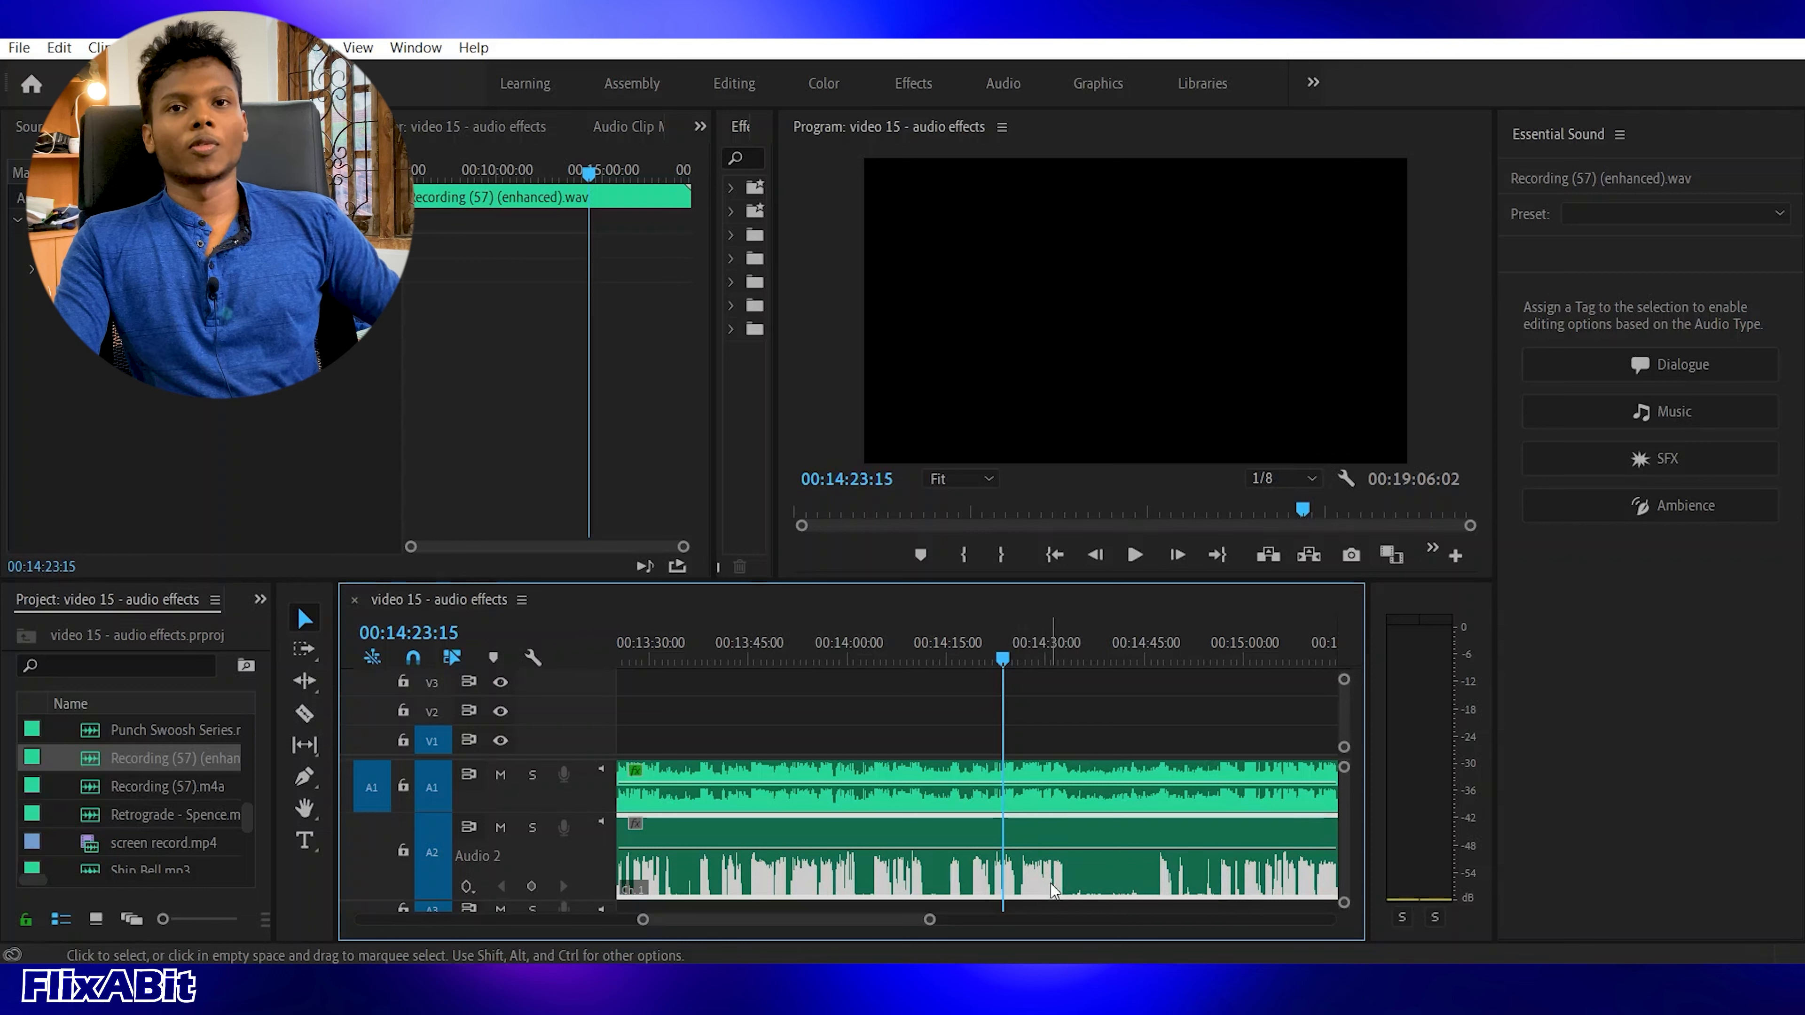
scroll(1061, 812, "down", 6)
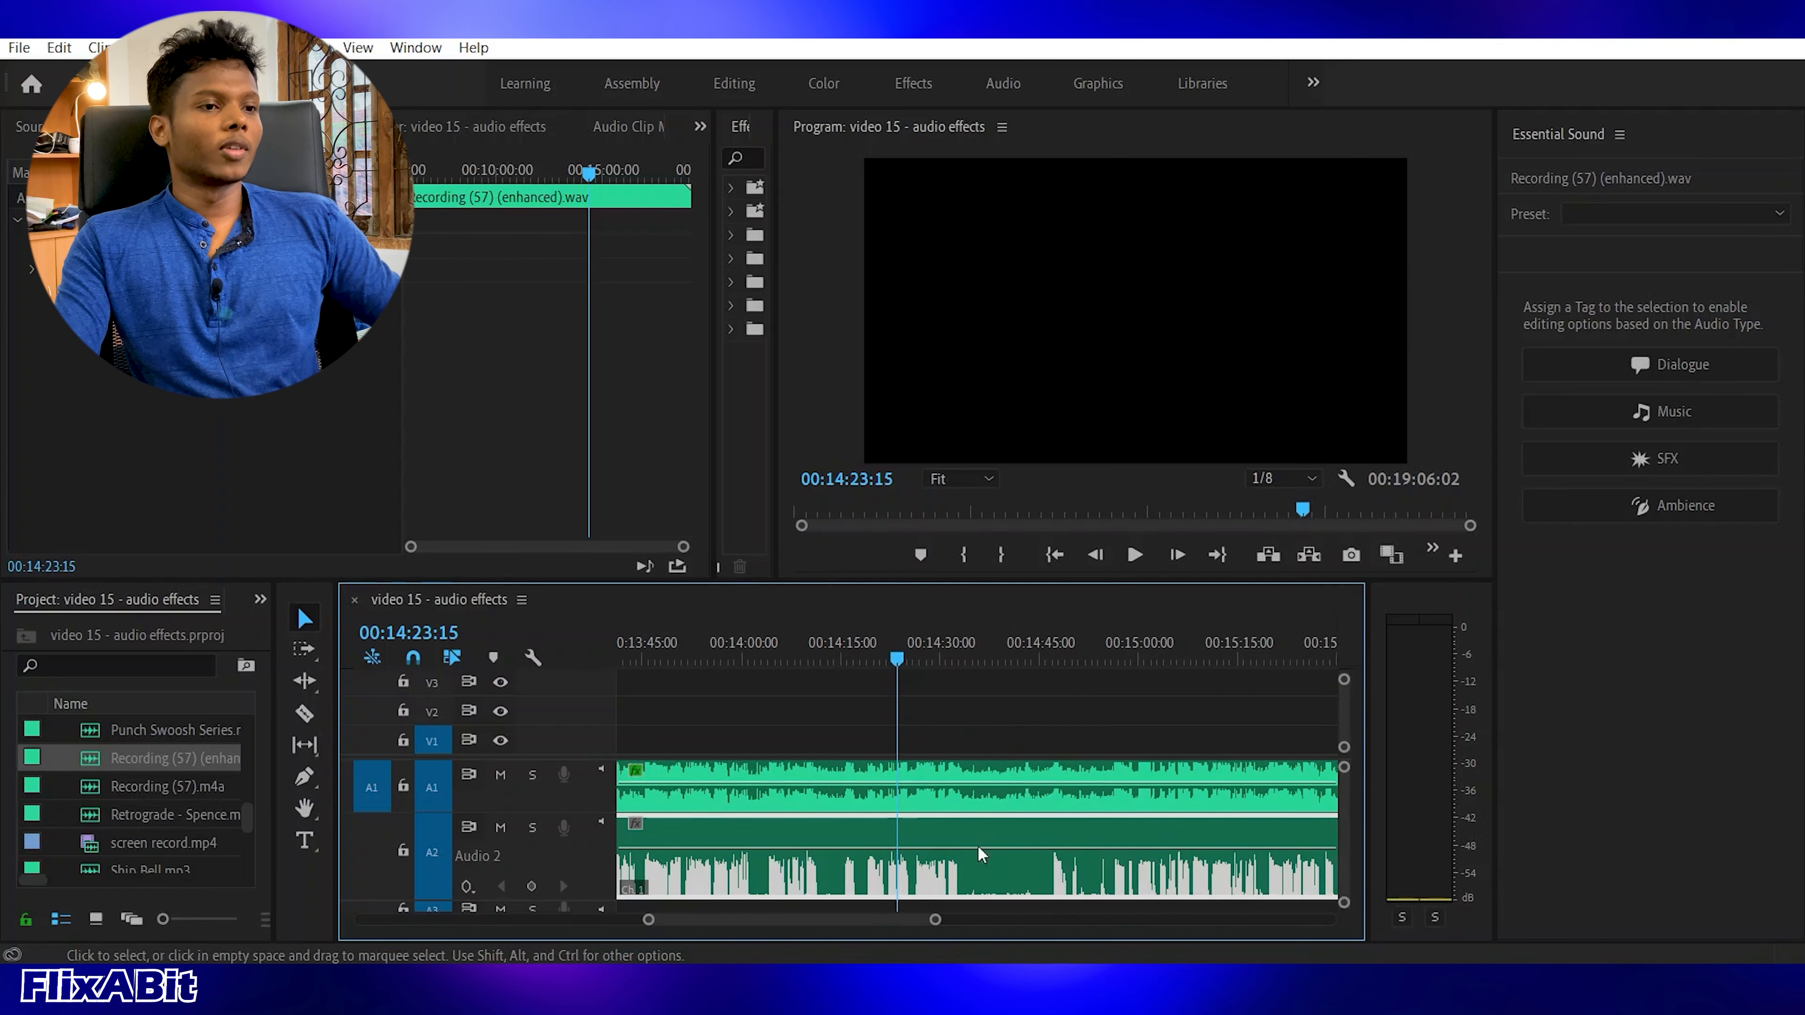
scroll(952, 786, "down", 3)
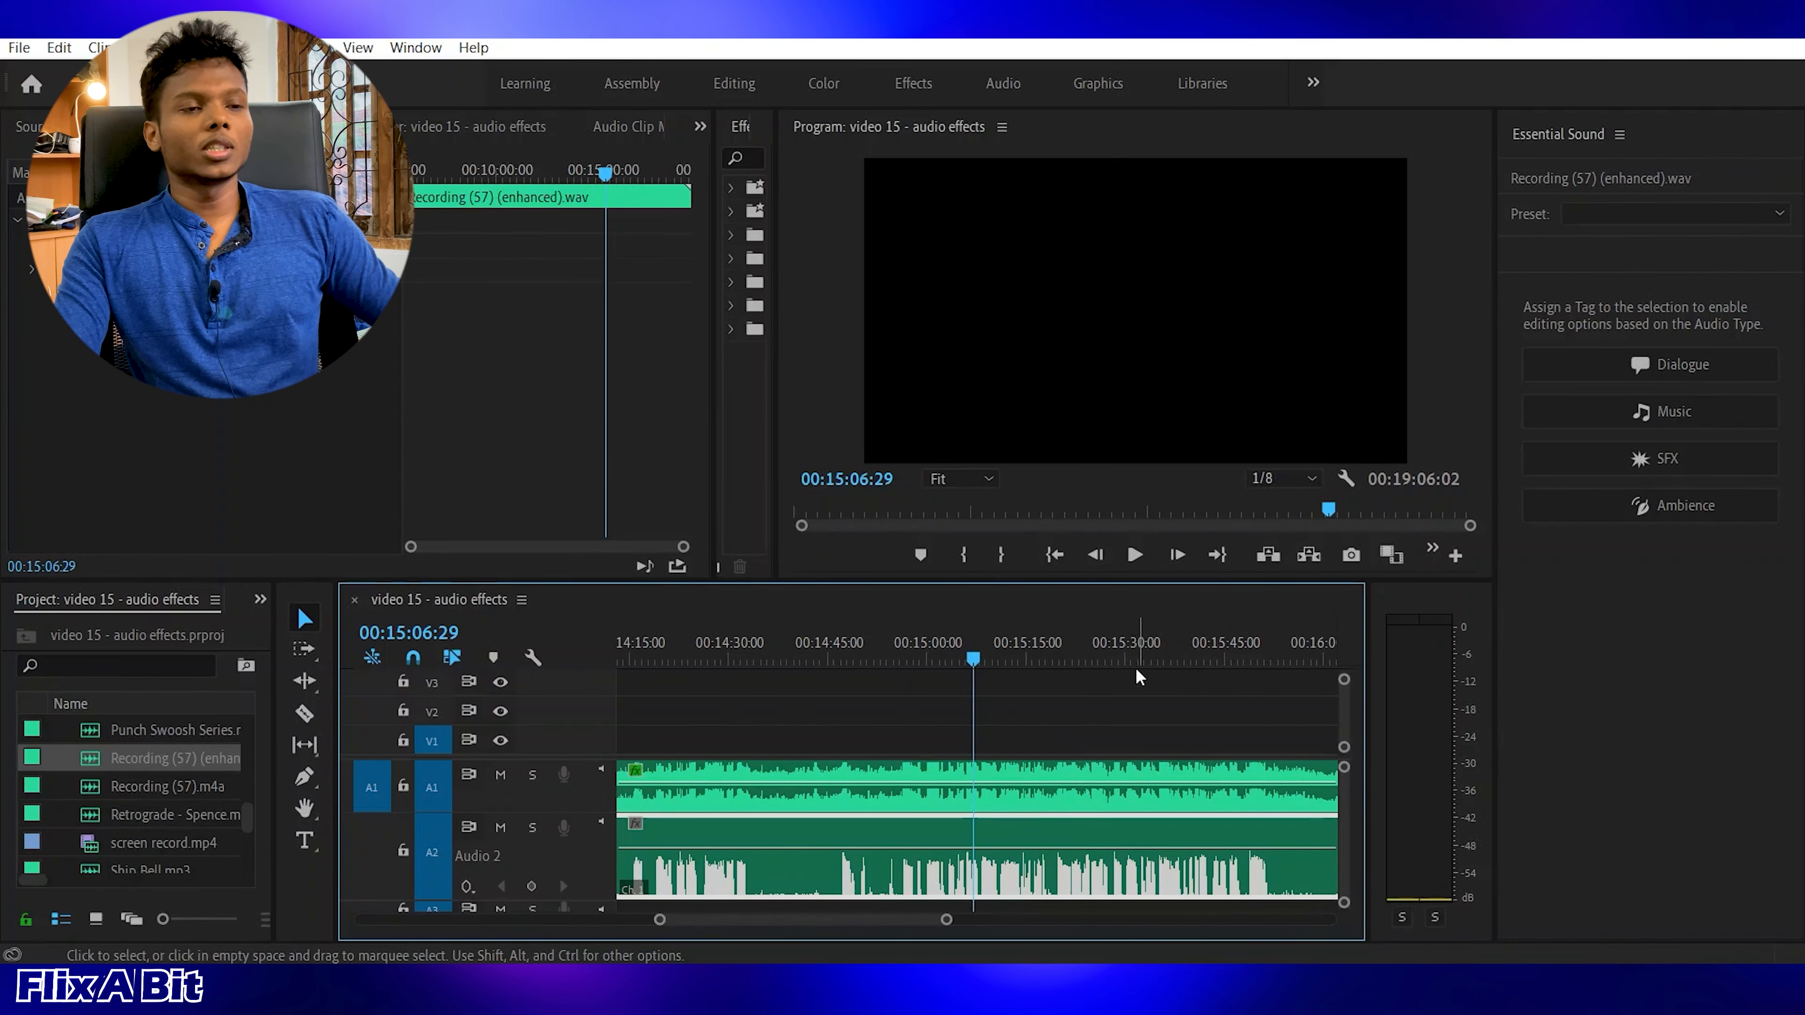
Apply the Make Medium Shot dialogue preset to the original recording on track A1.
left_click(1091, 643)
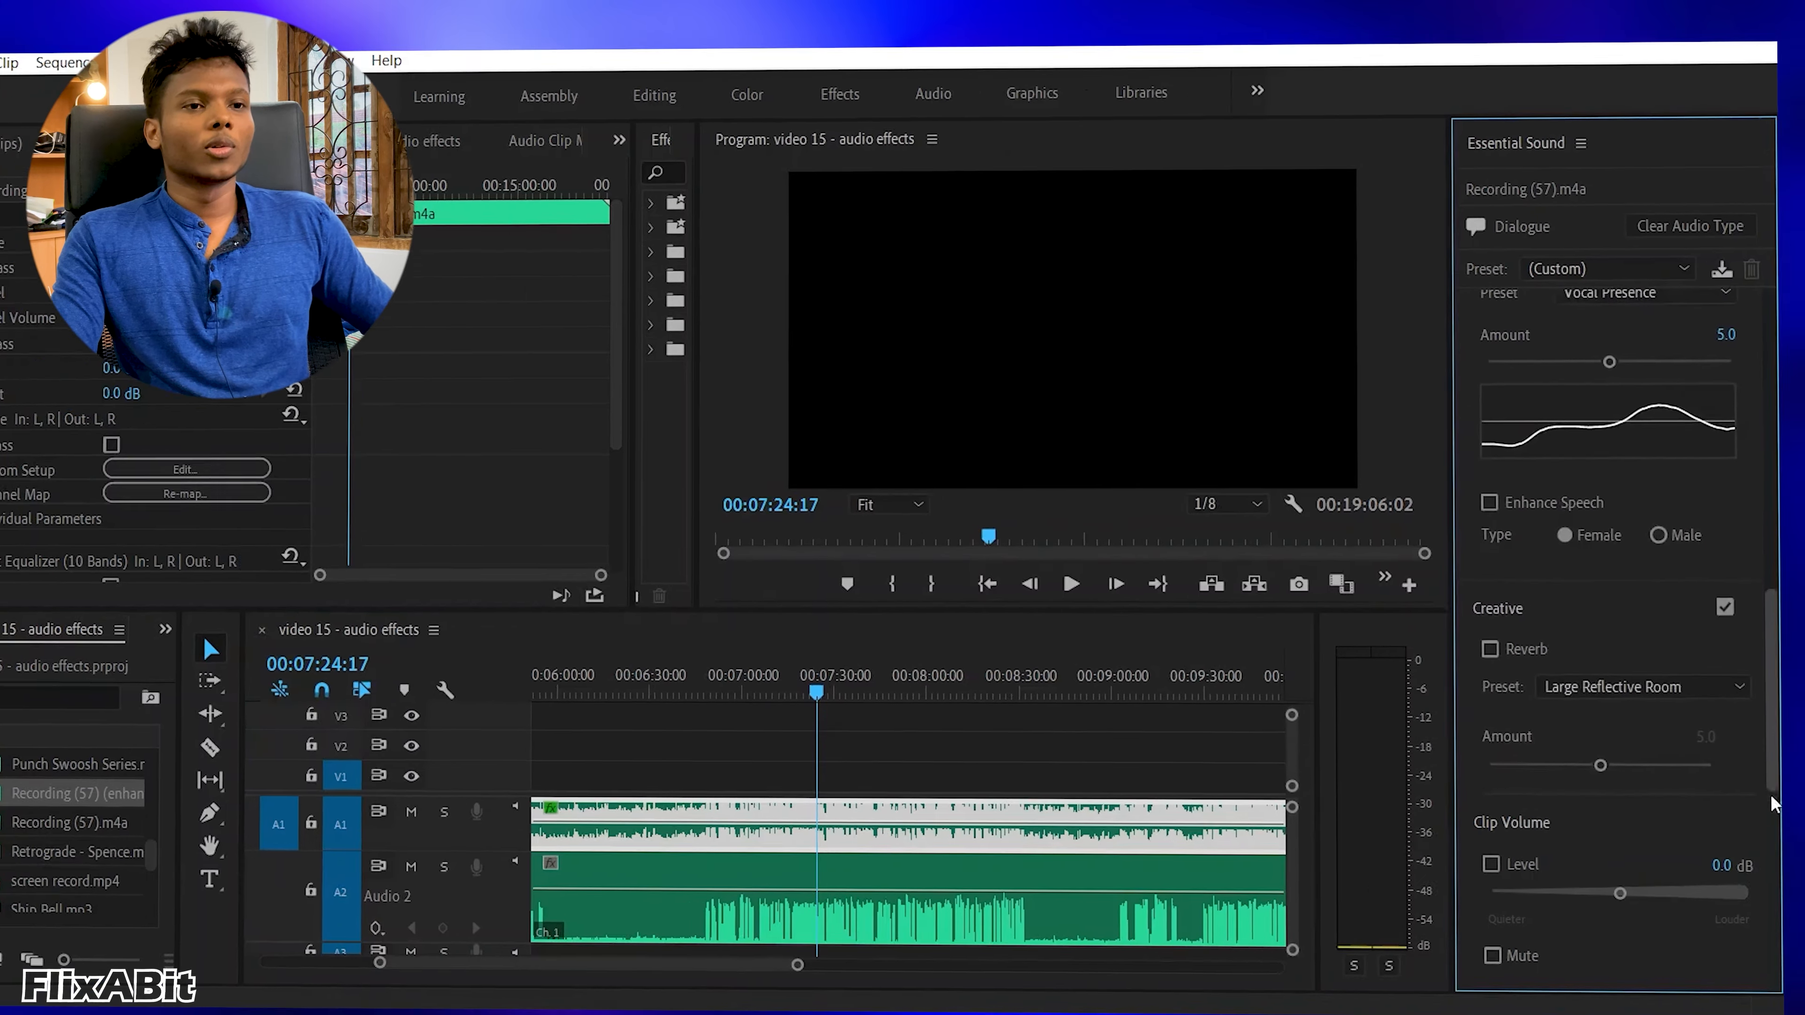
left_click(1641, 254)
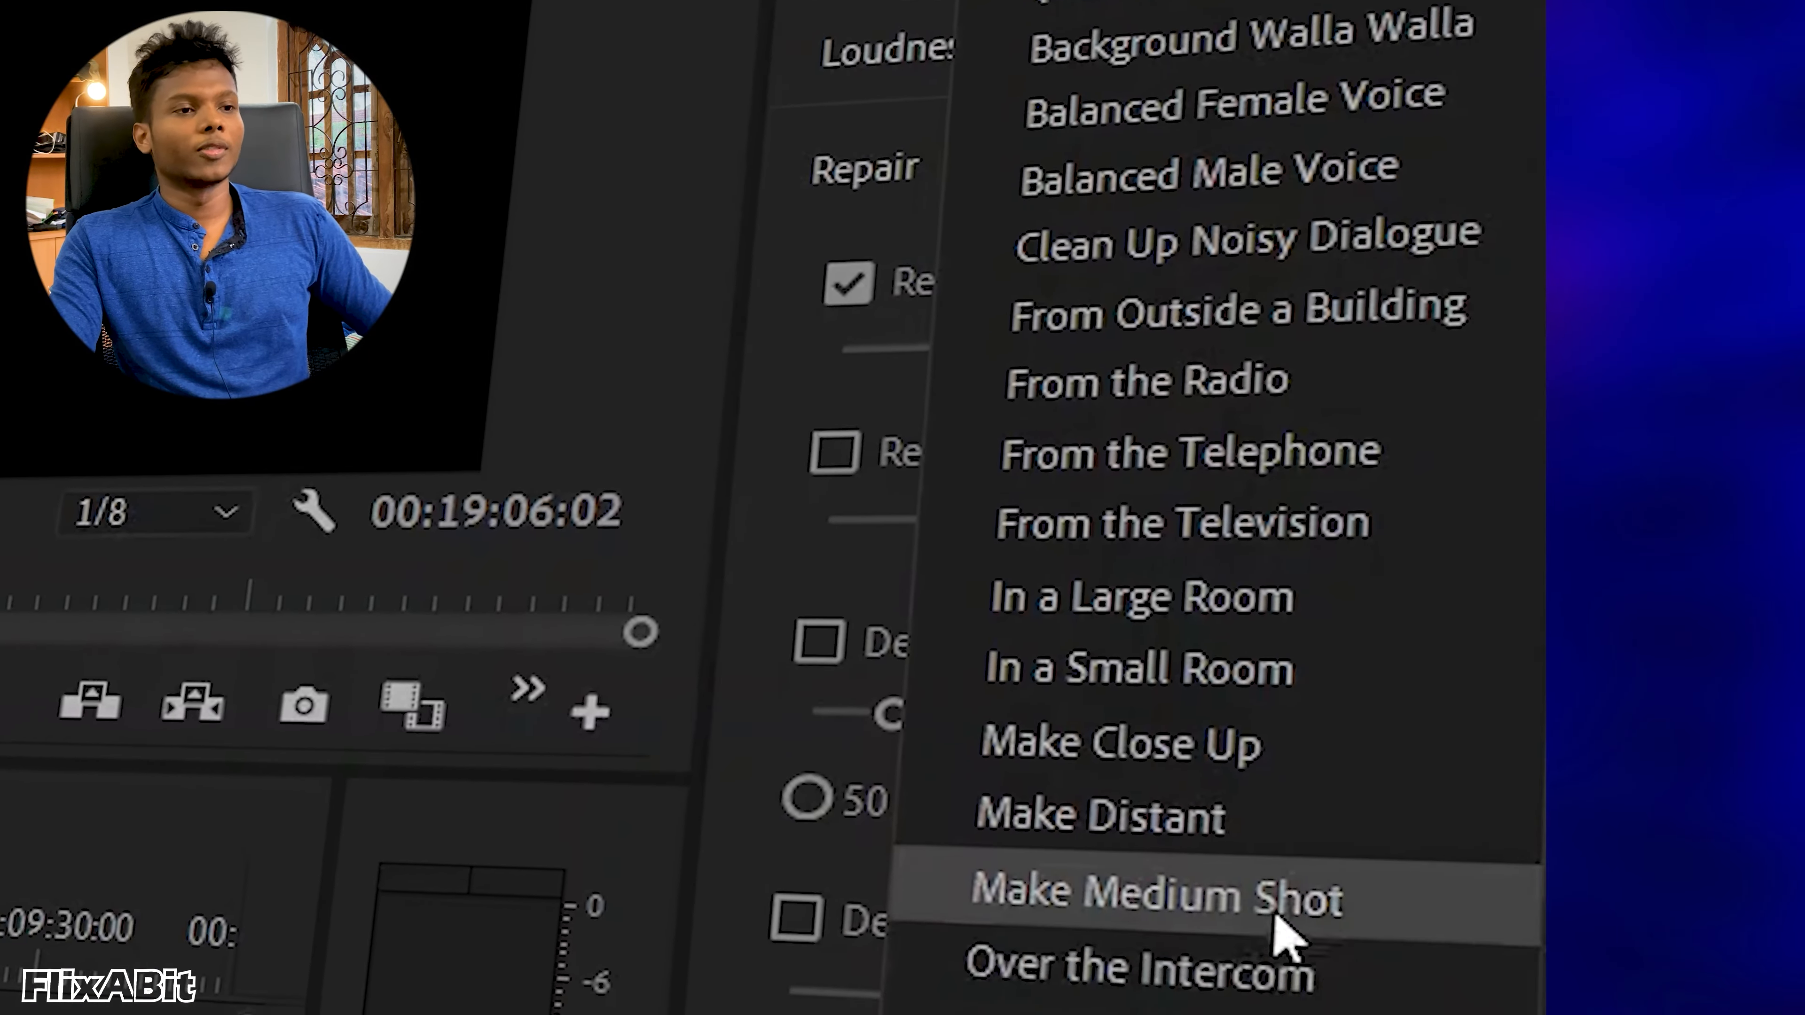
left_click(1279, 924)
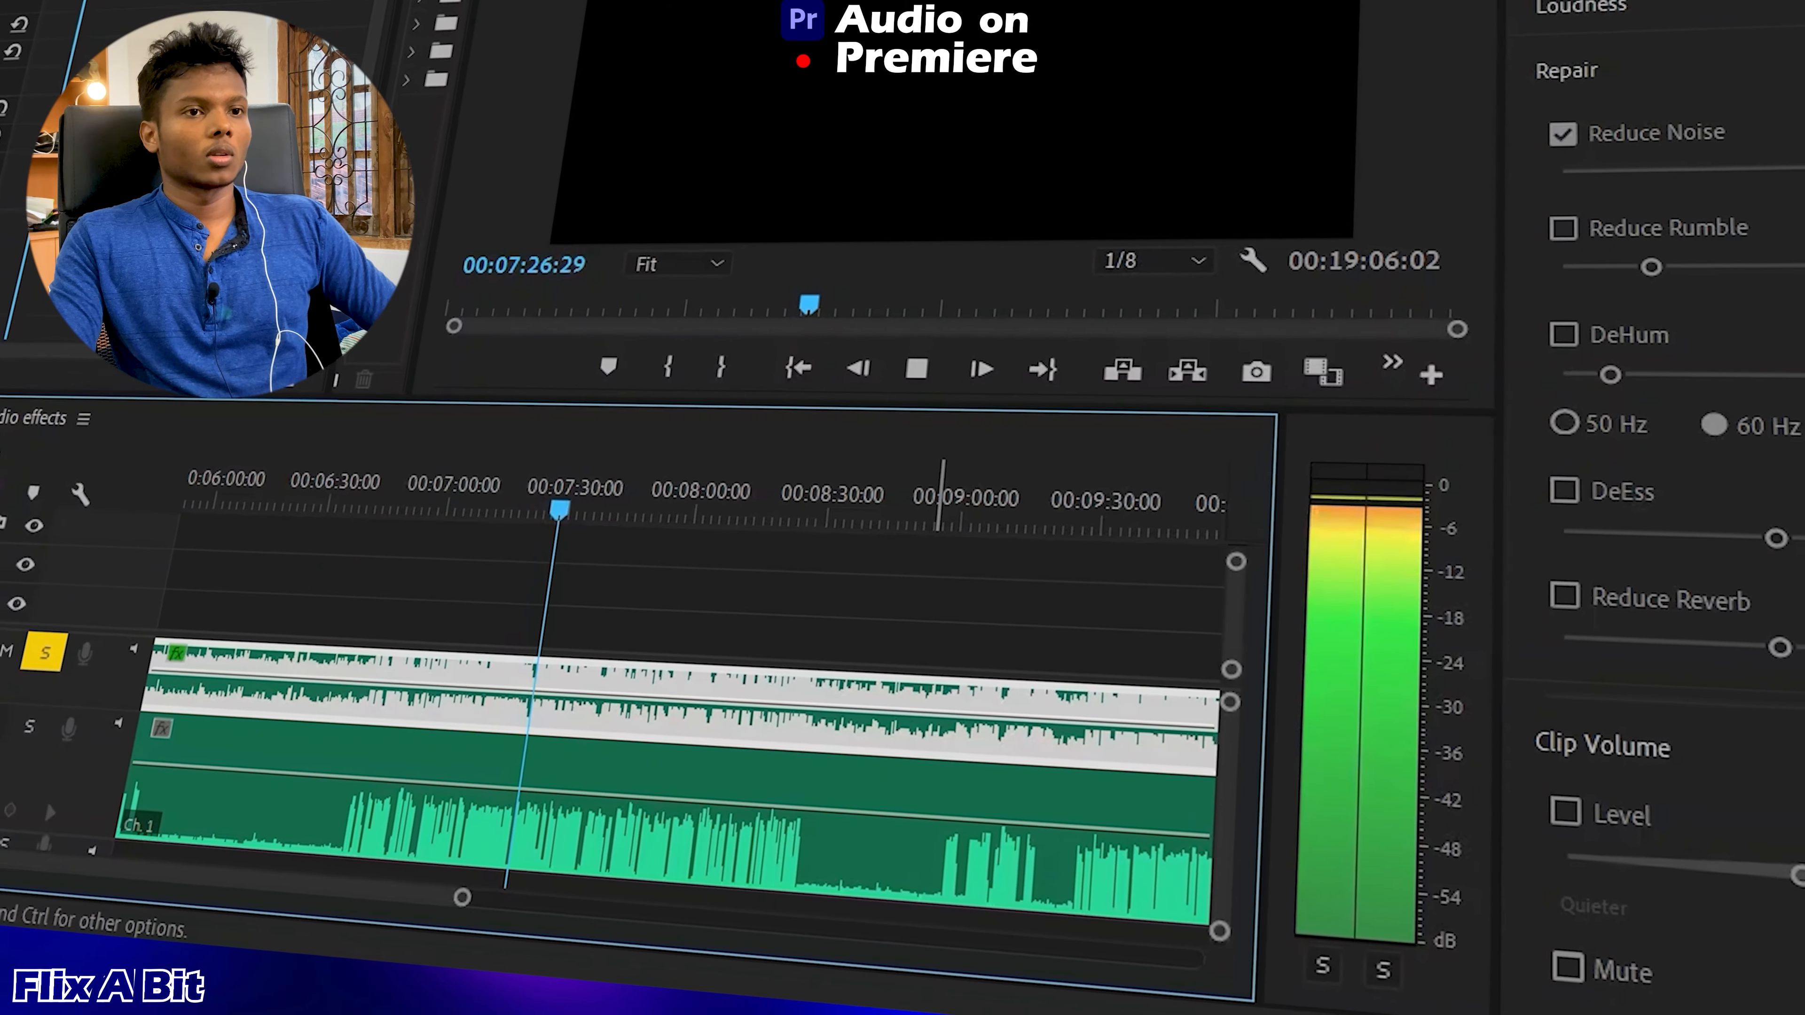
Solo the enhanced recording on track A2 instead of the original on A1 and play it back for comparison.
key("space")
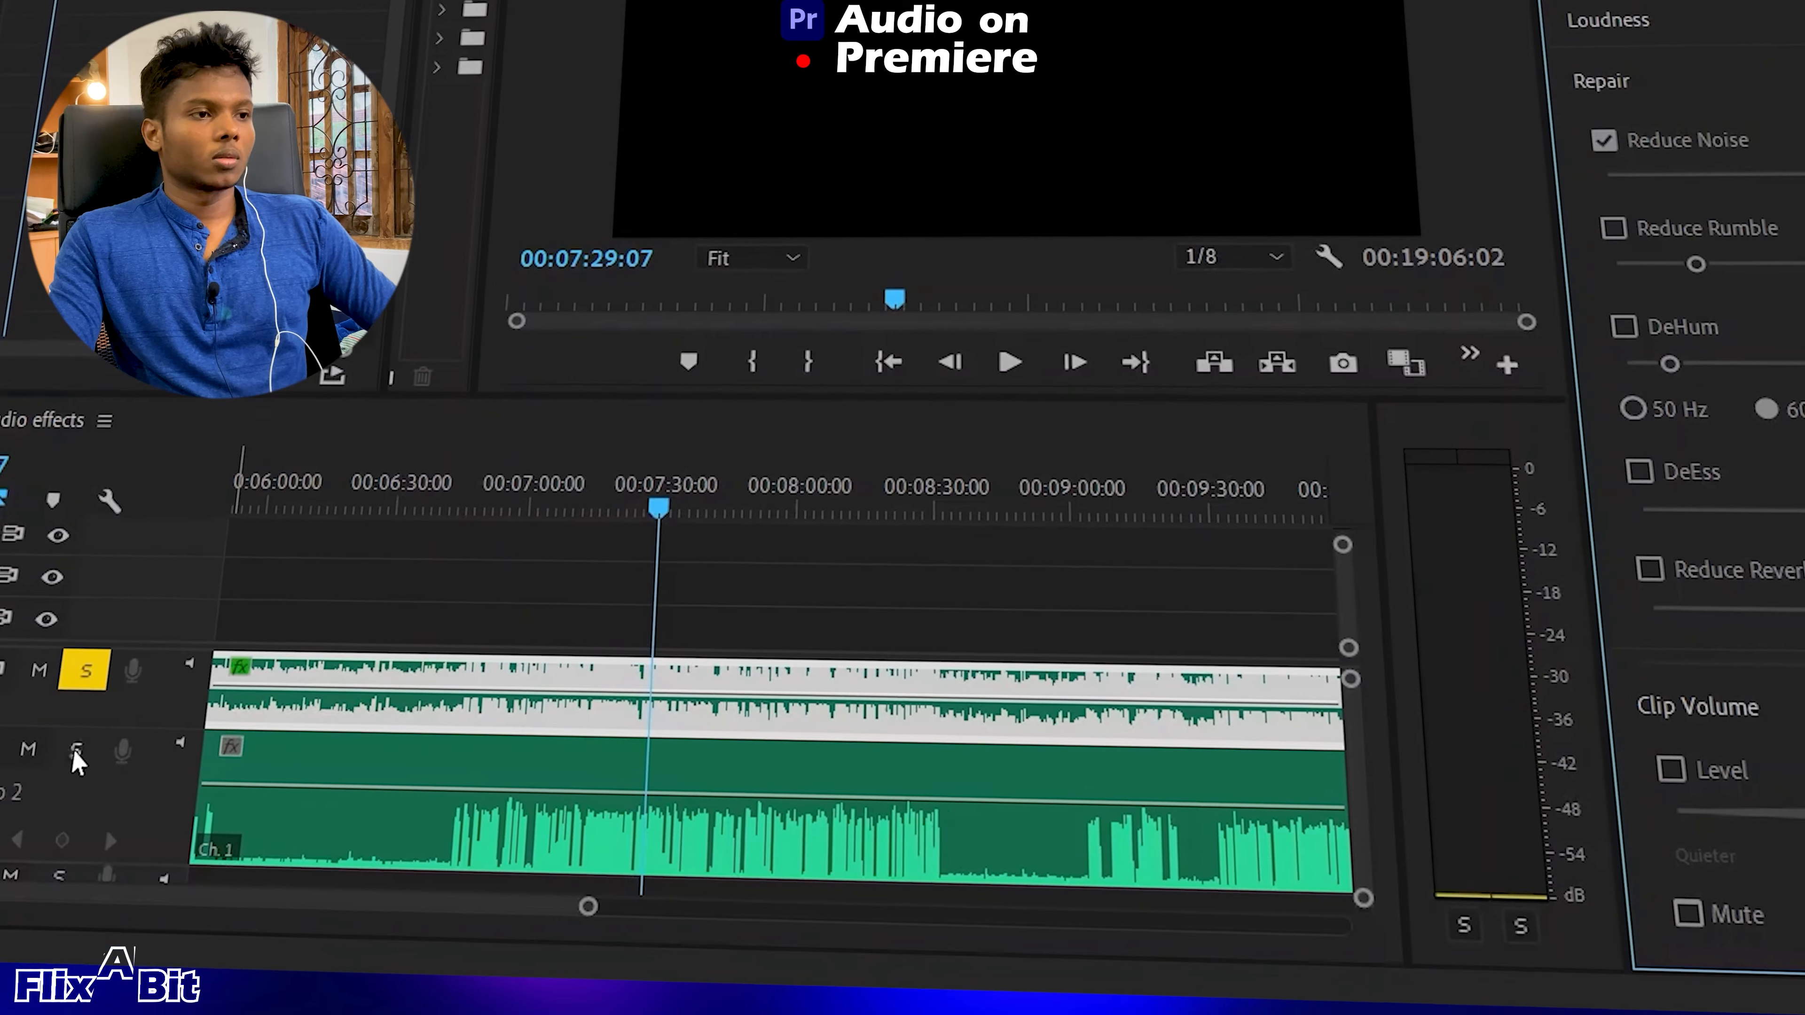
left_click(60, 742)
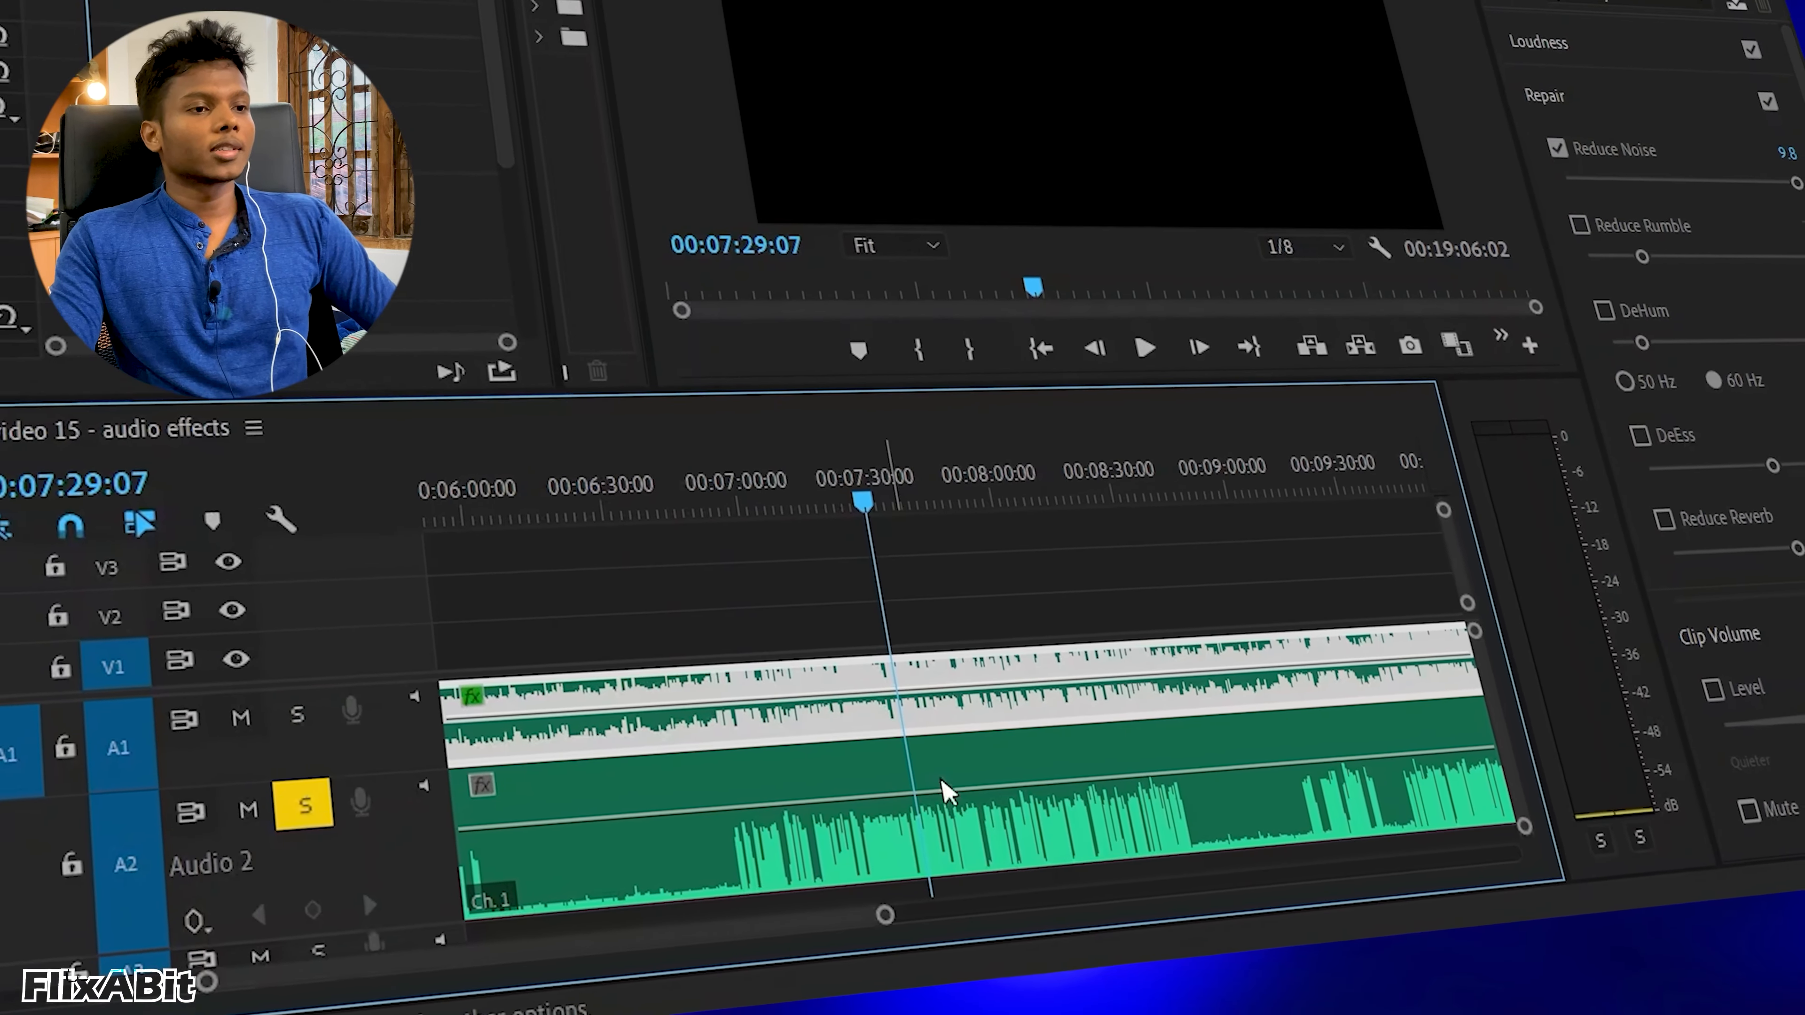
key("space")
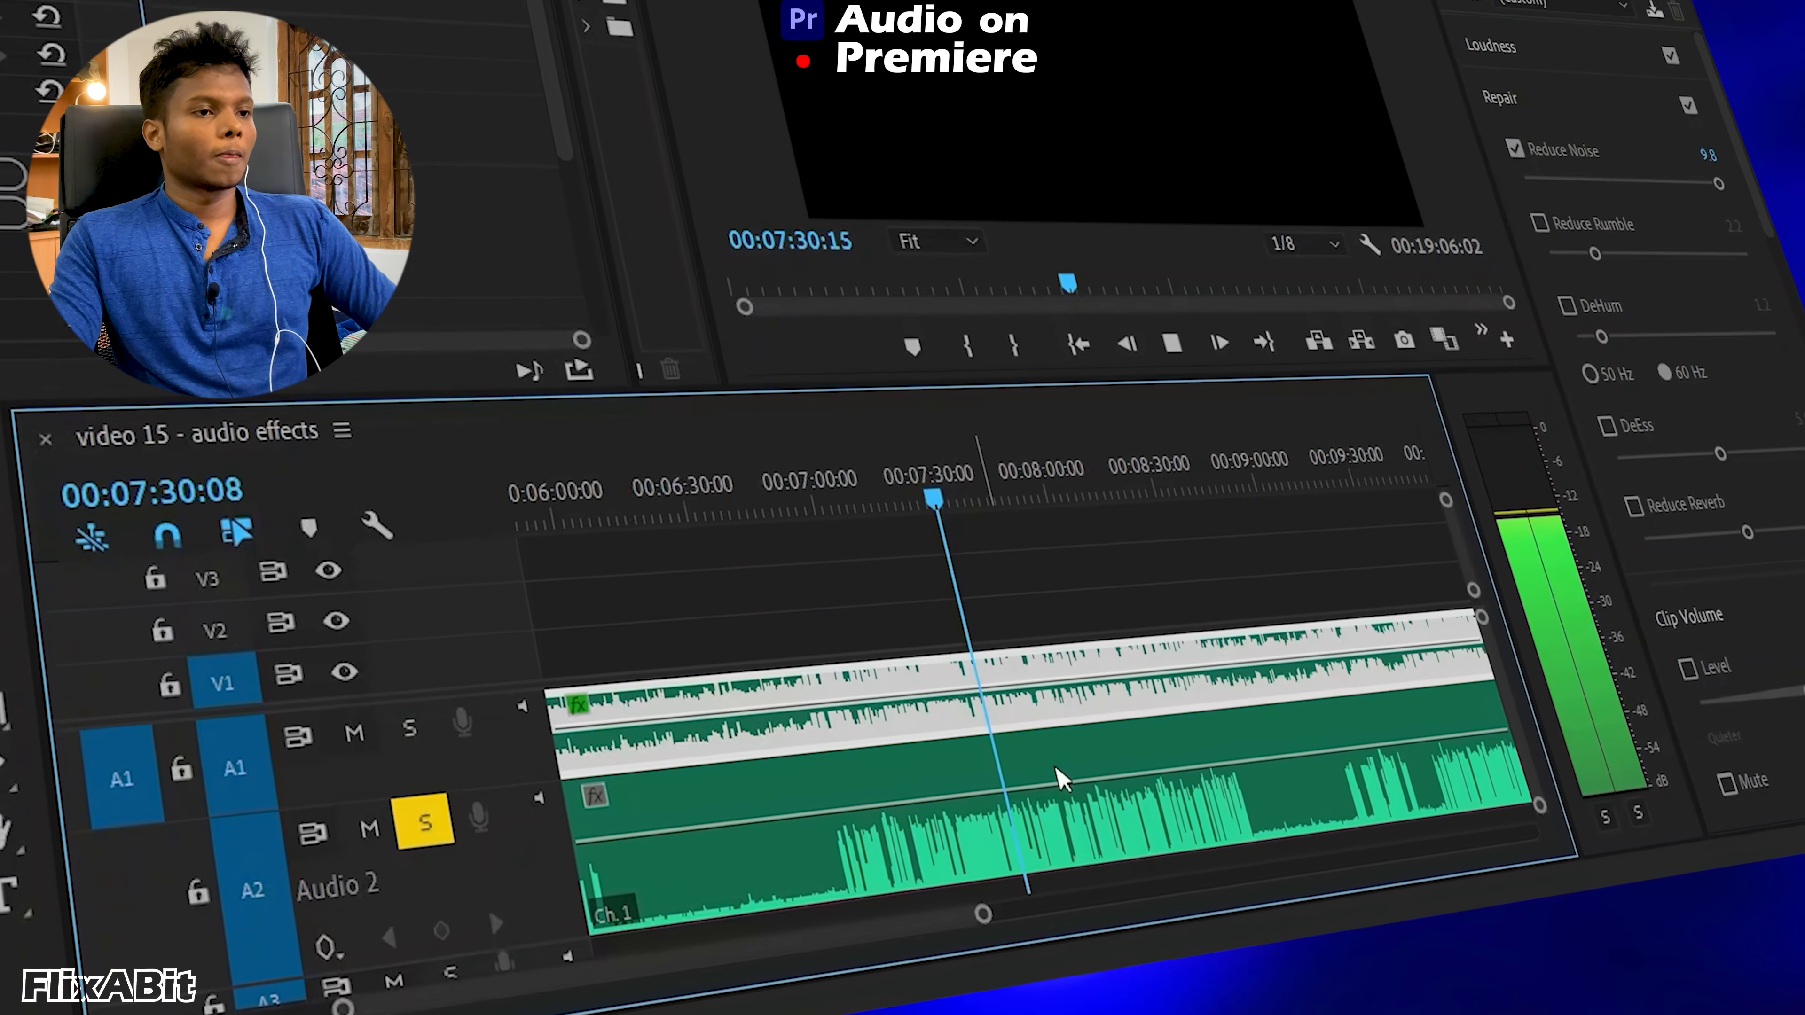
key("space")
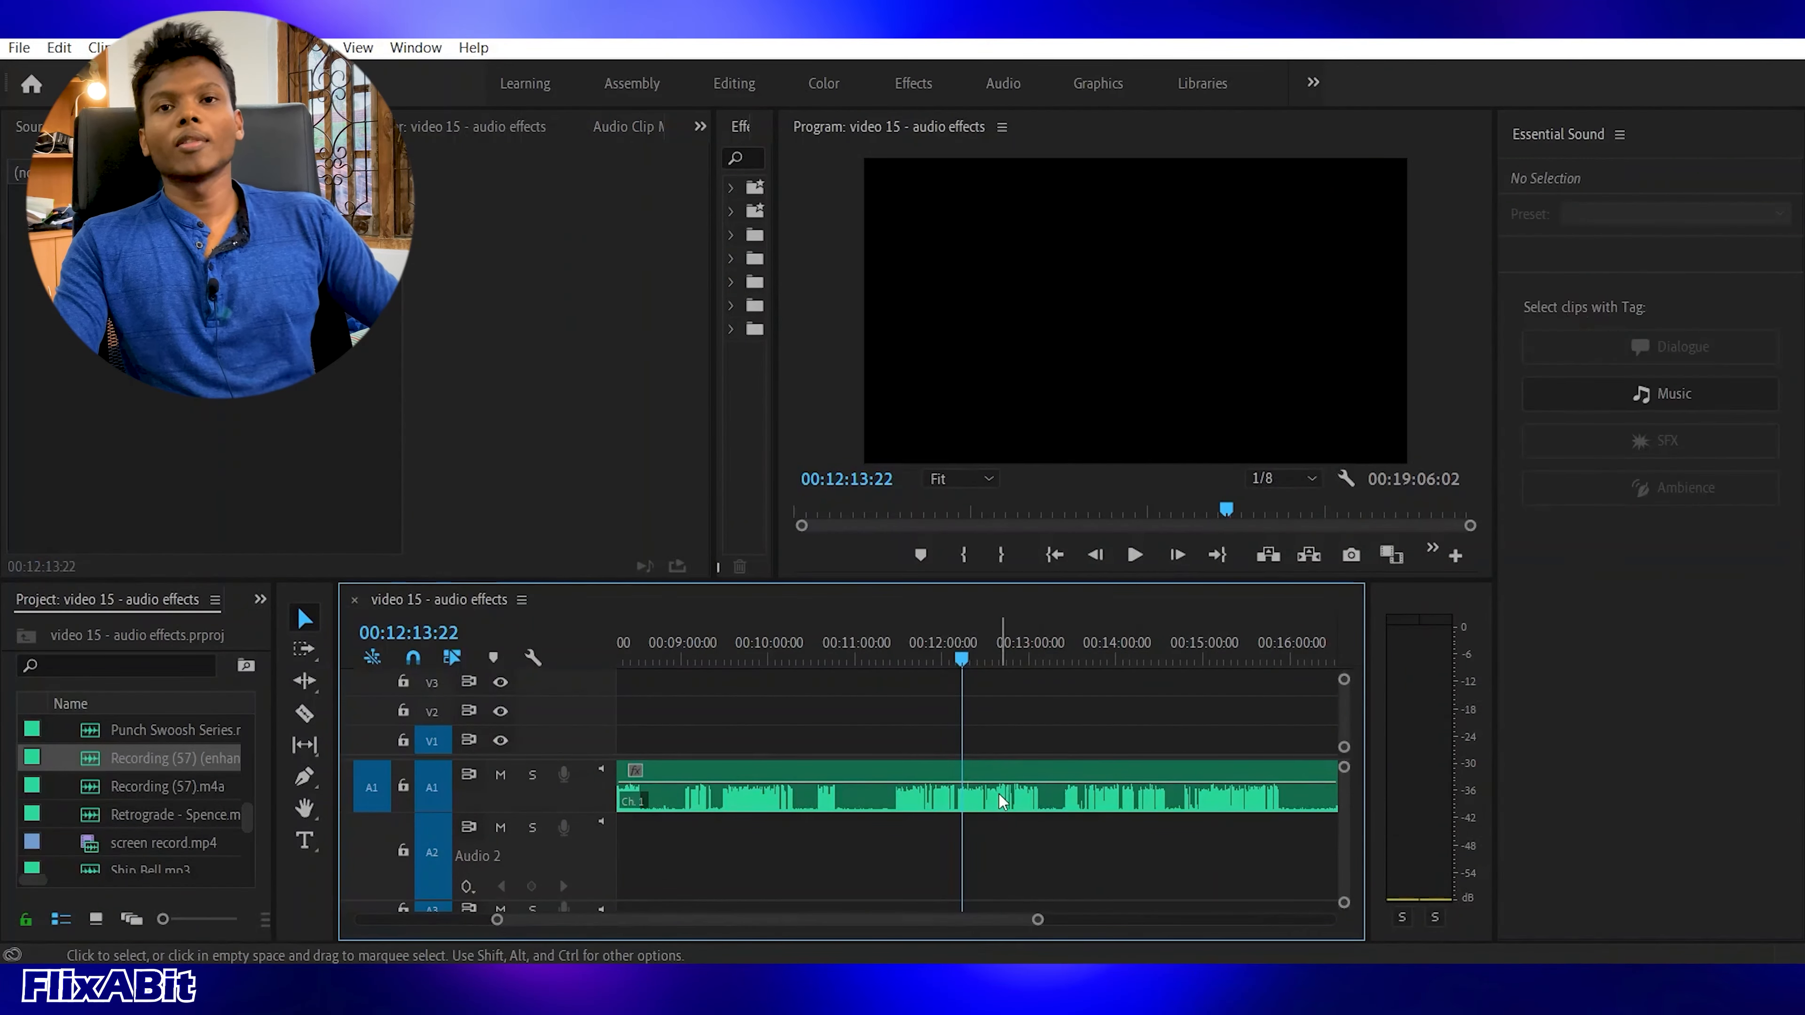
Select the enhanced recording on track A1 and play it back to check its loudness on the audio meters.
left_click(1001, 802)
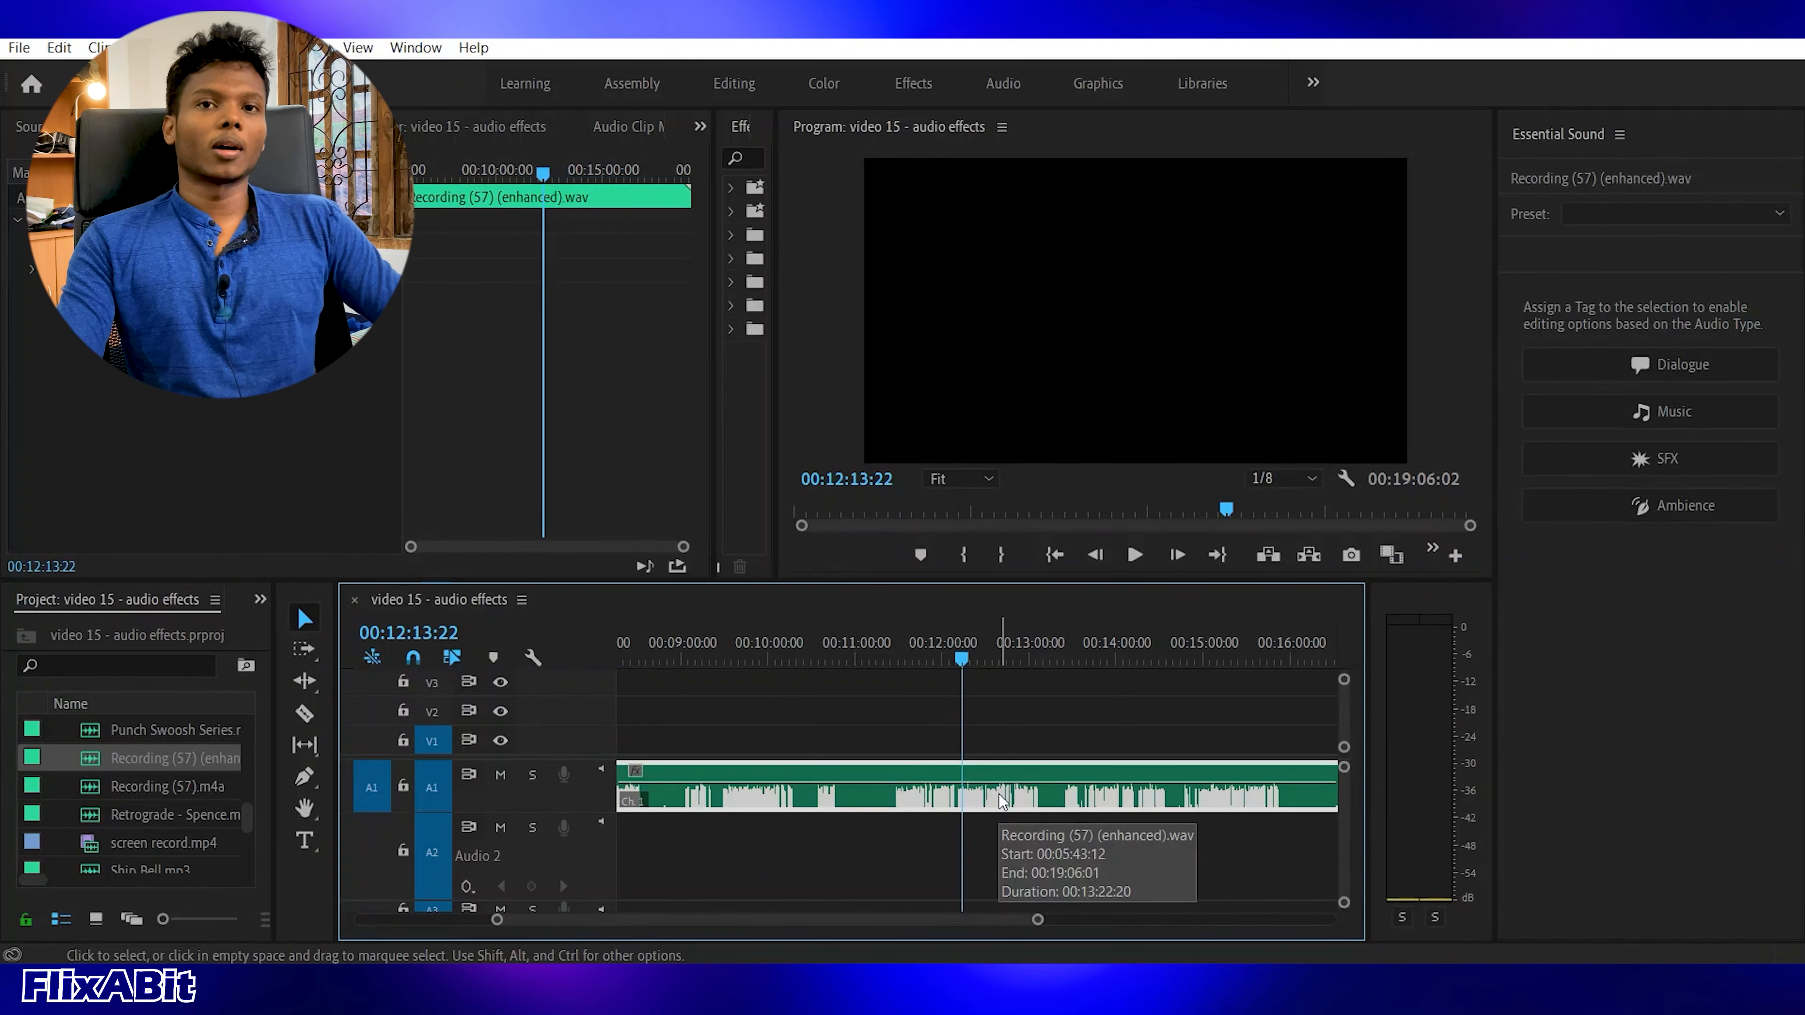
key("equal")
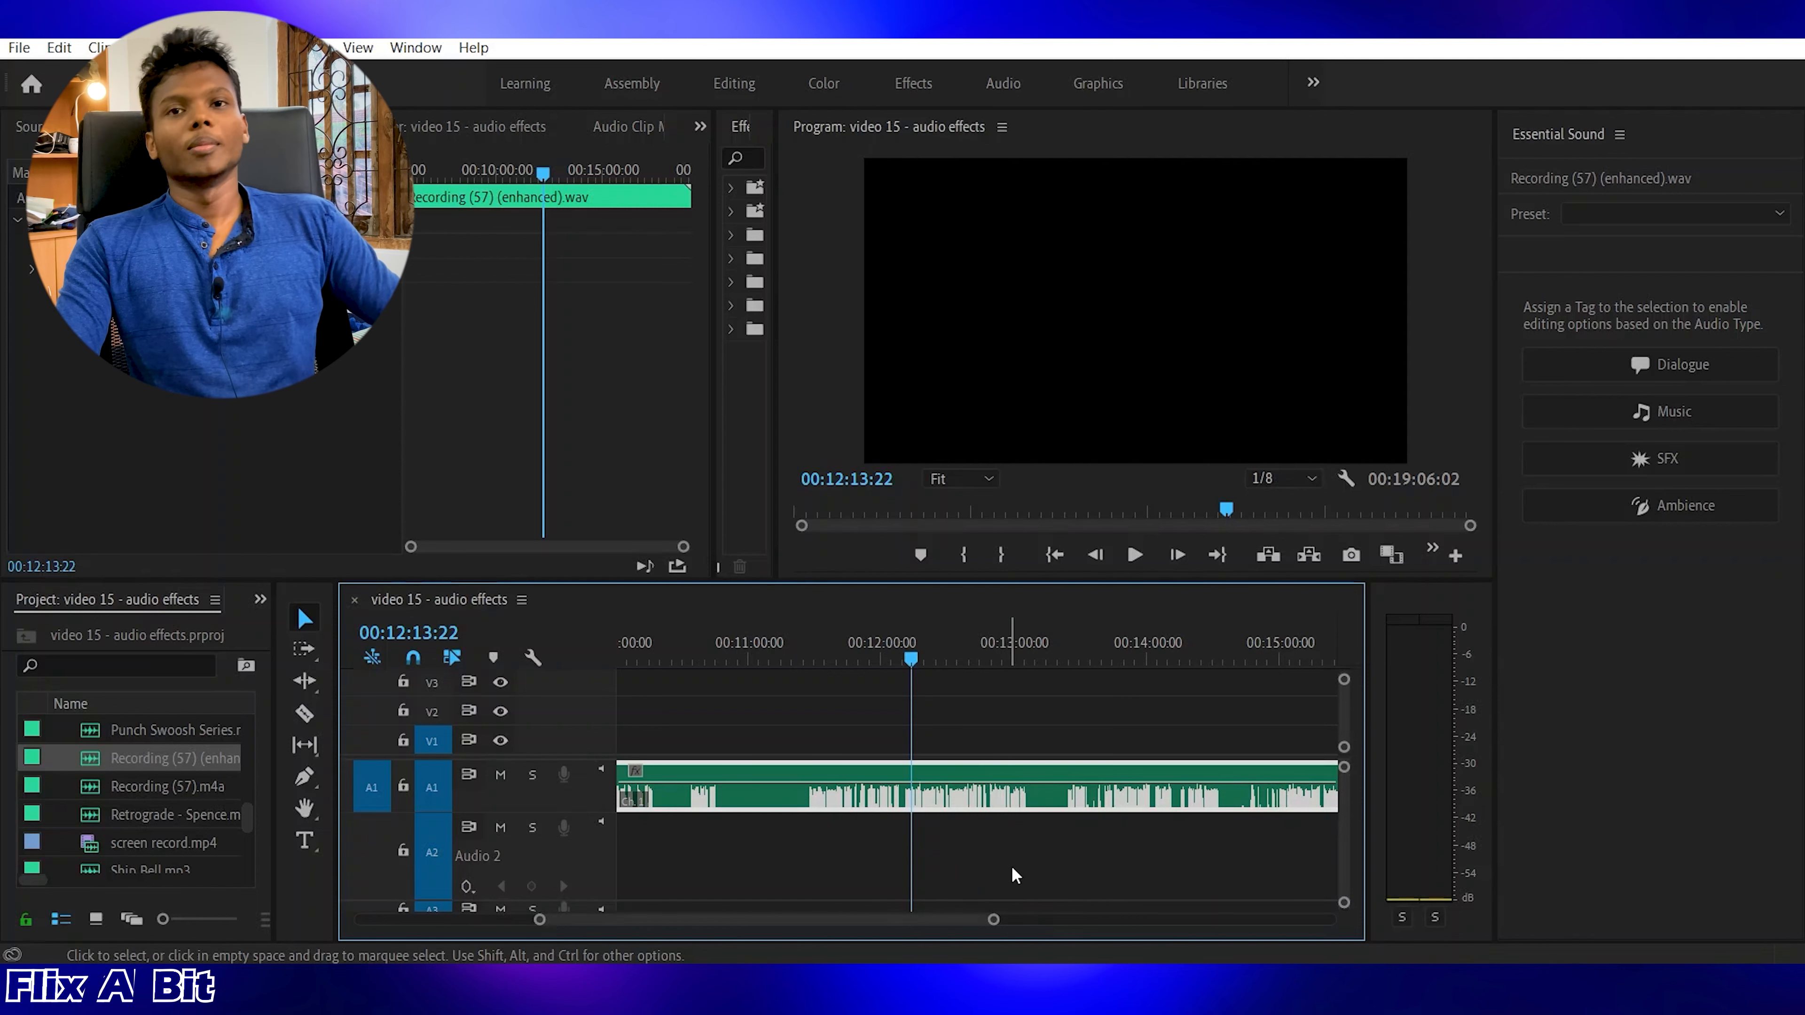
left_click(1039, 850)
left_click(959, 807)
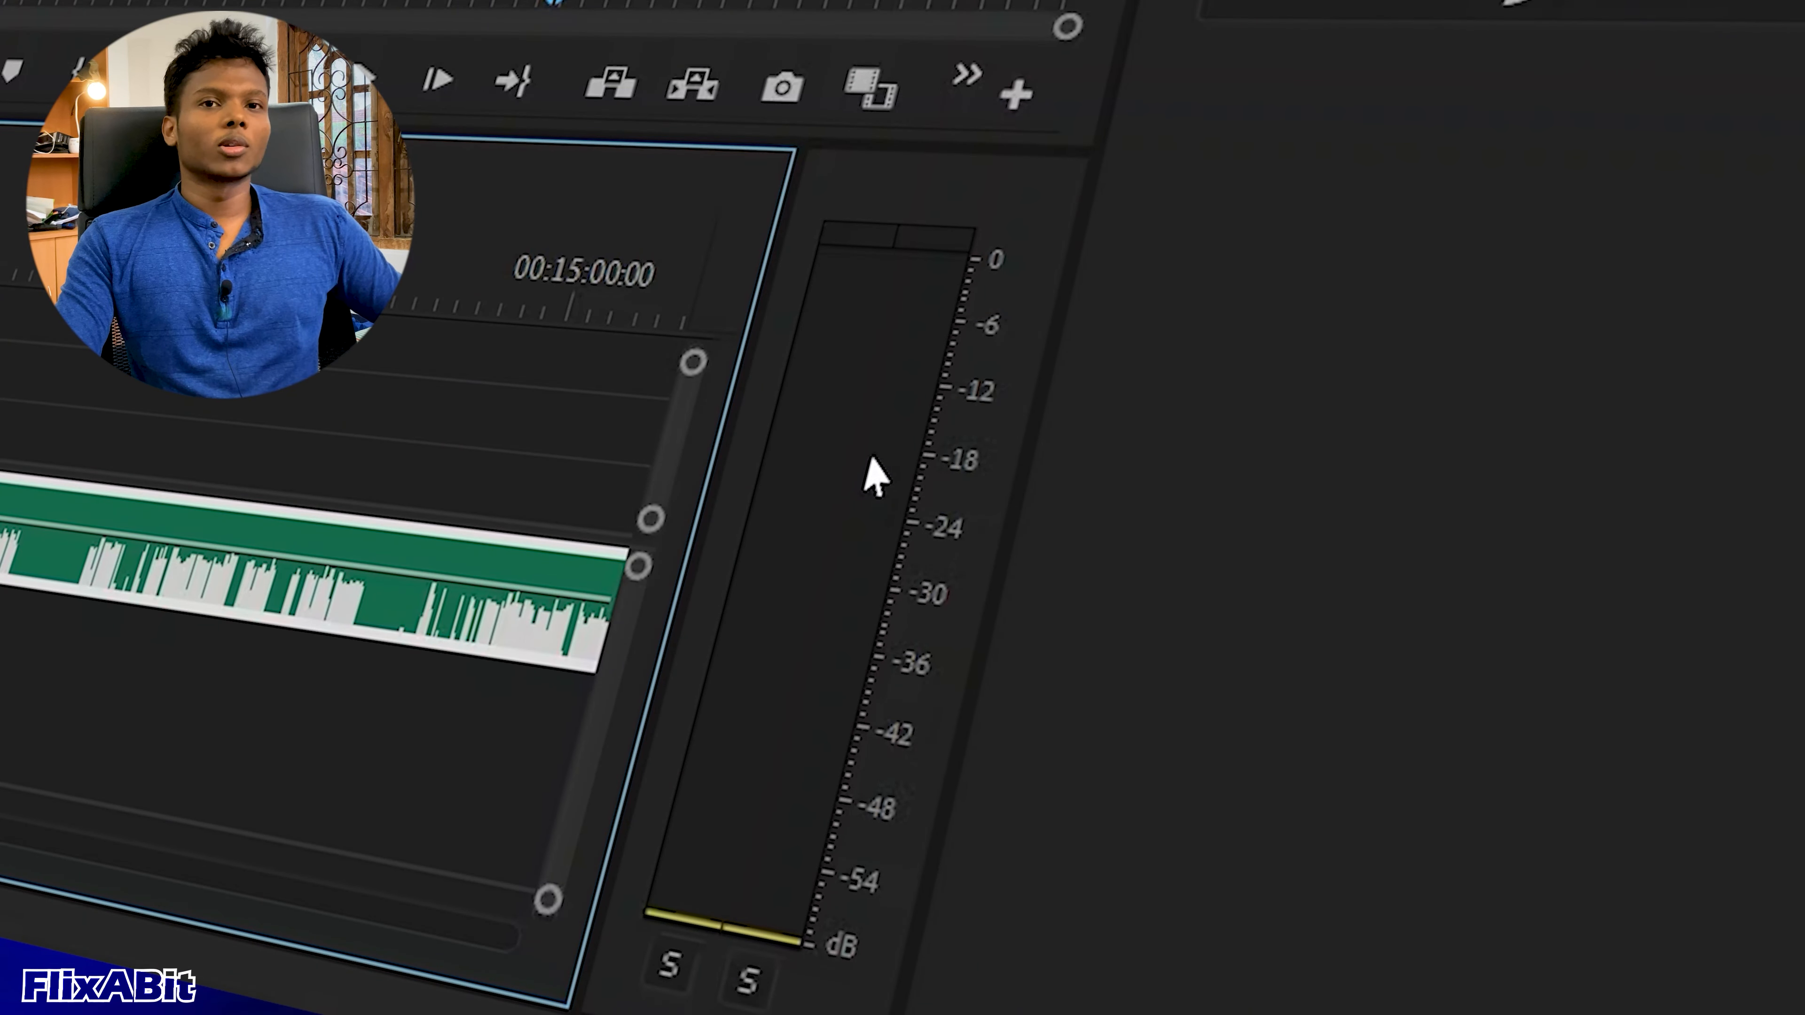
left_click(456, 426)
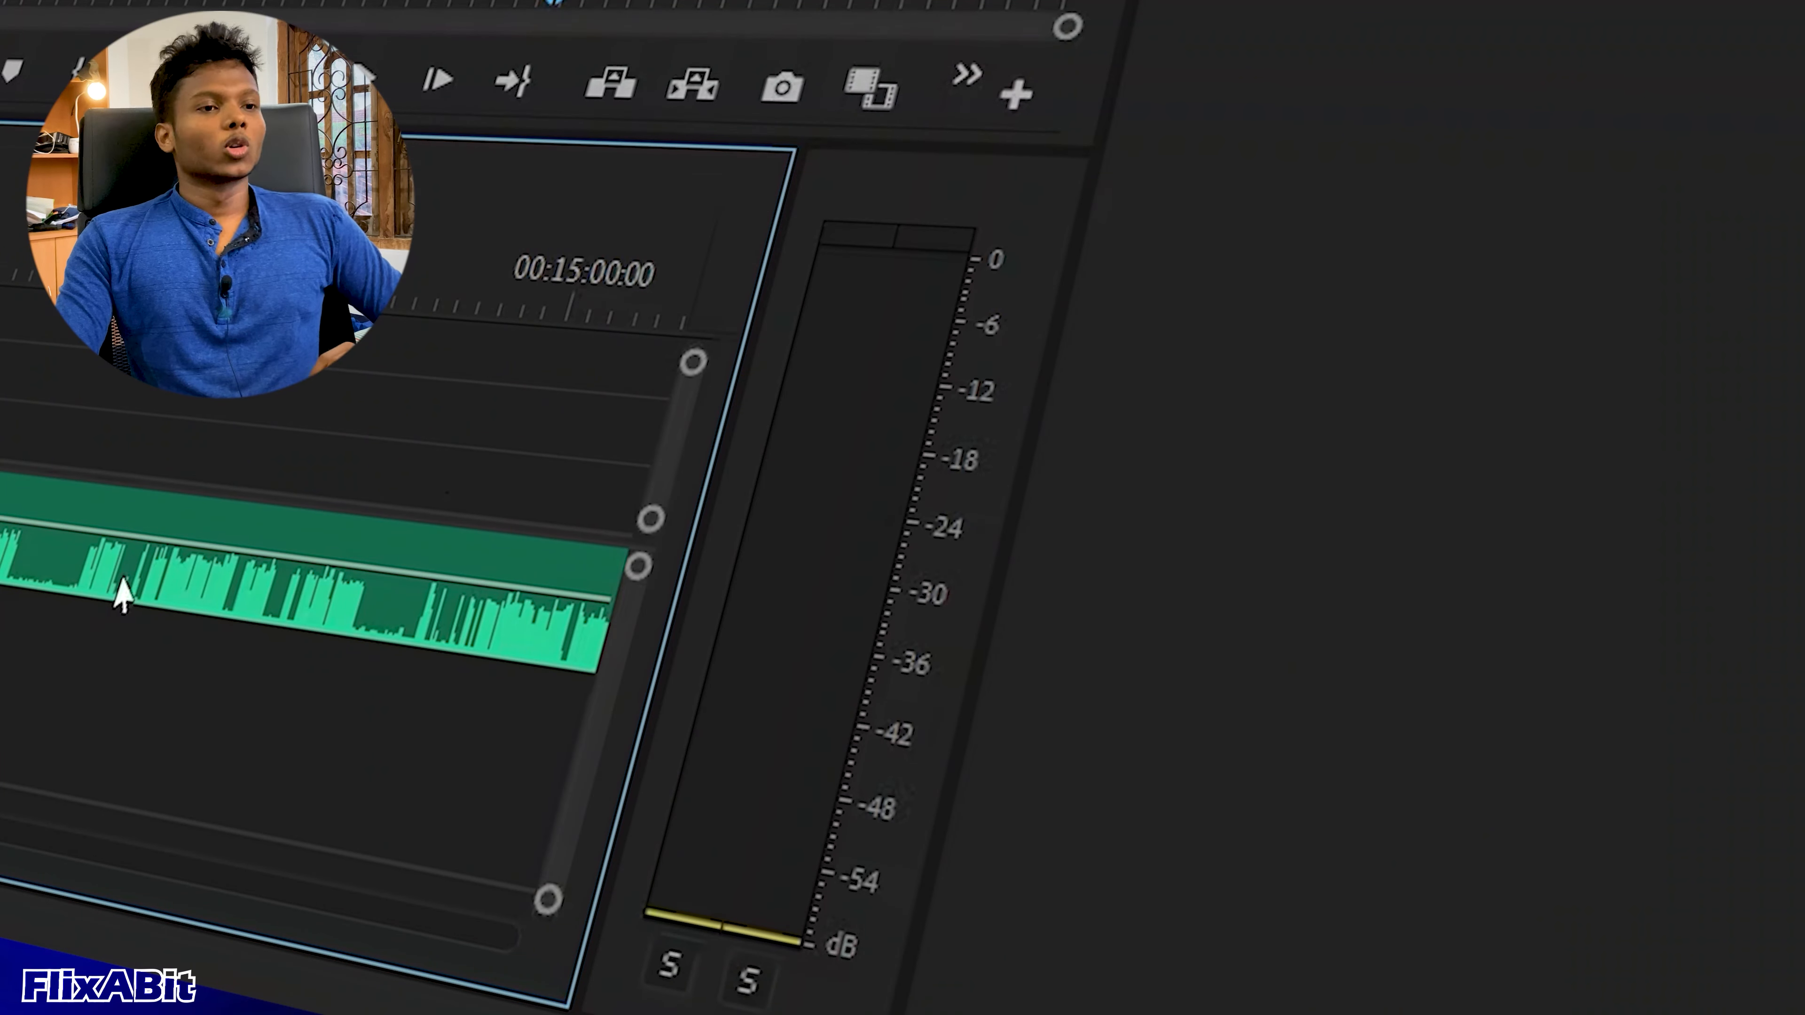
left_click(114, 590)
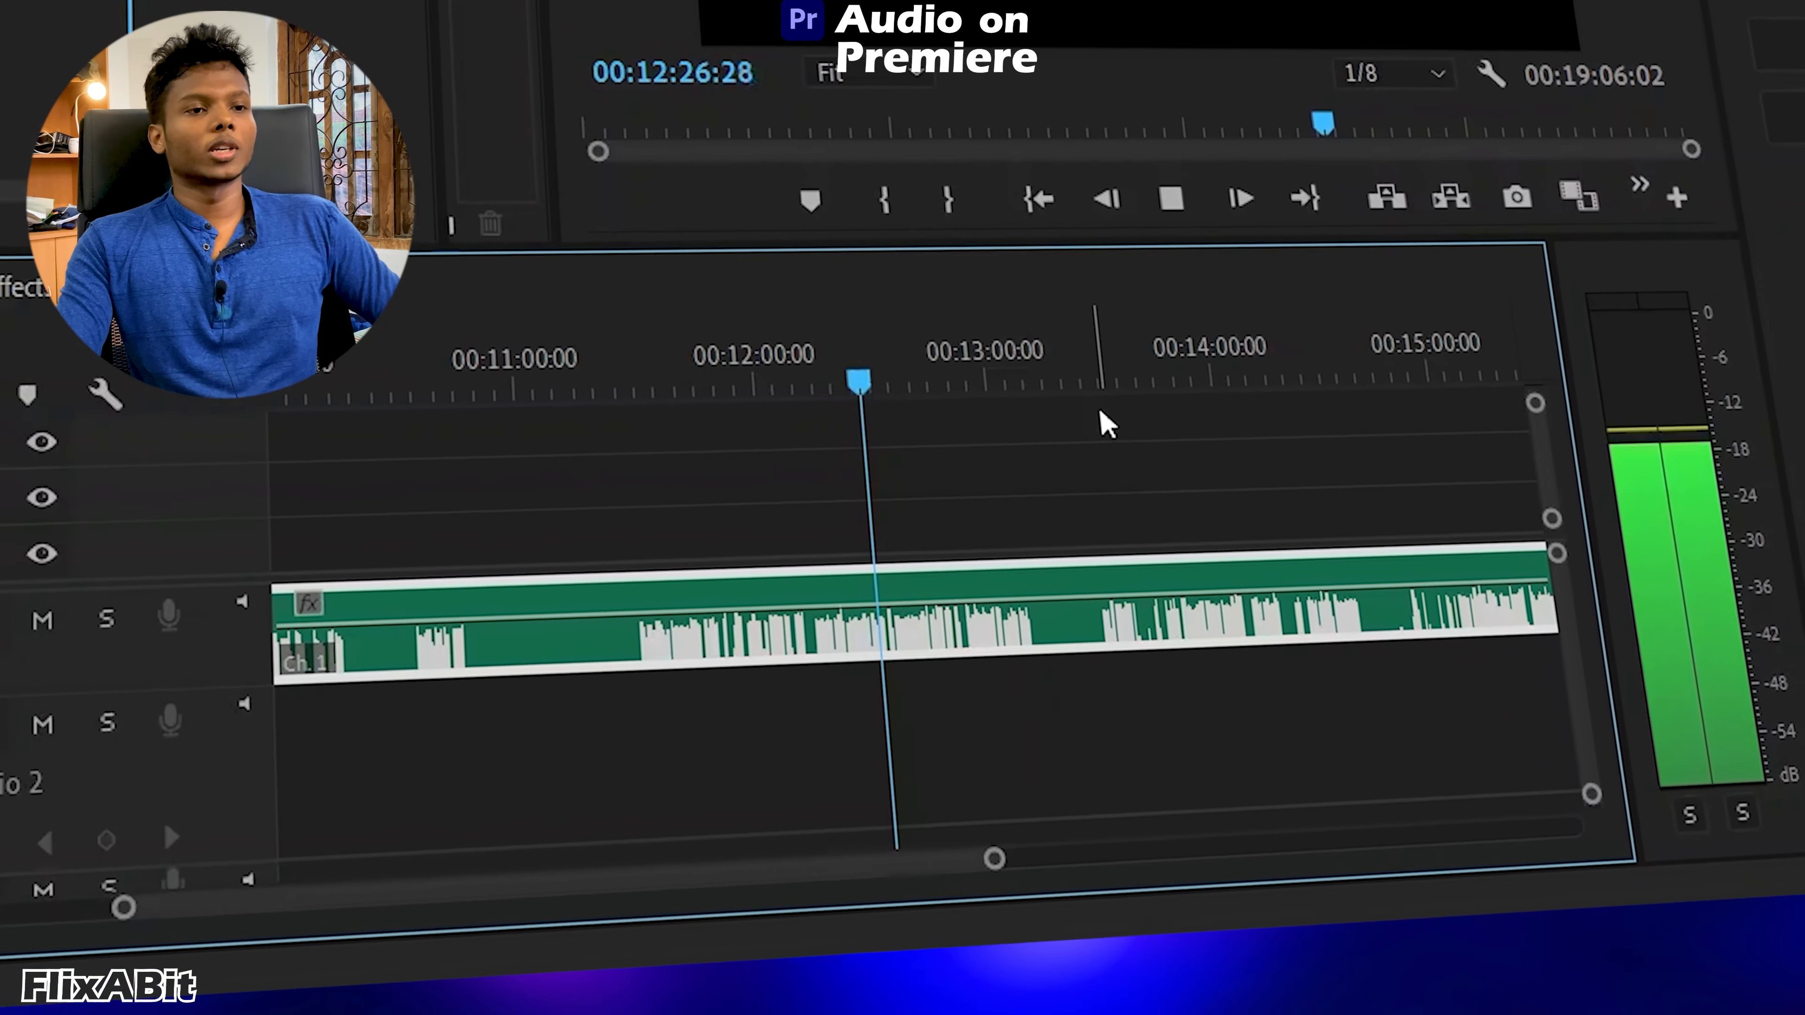
key("space")
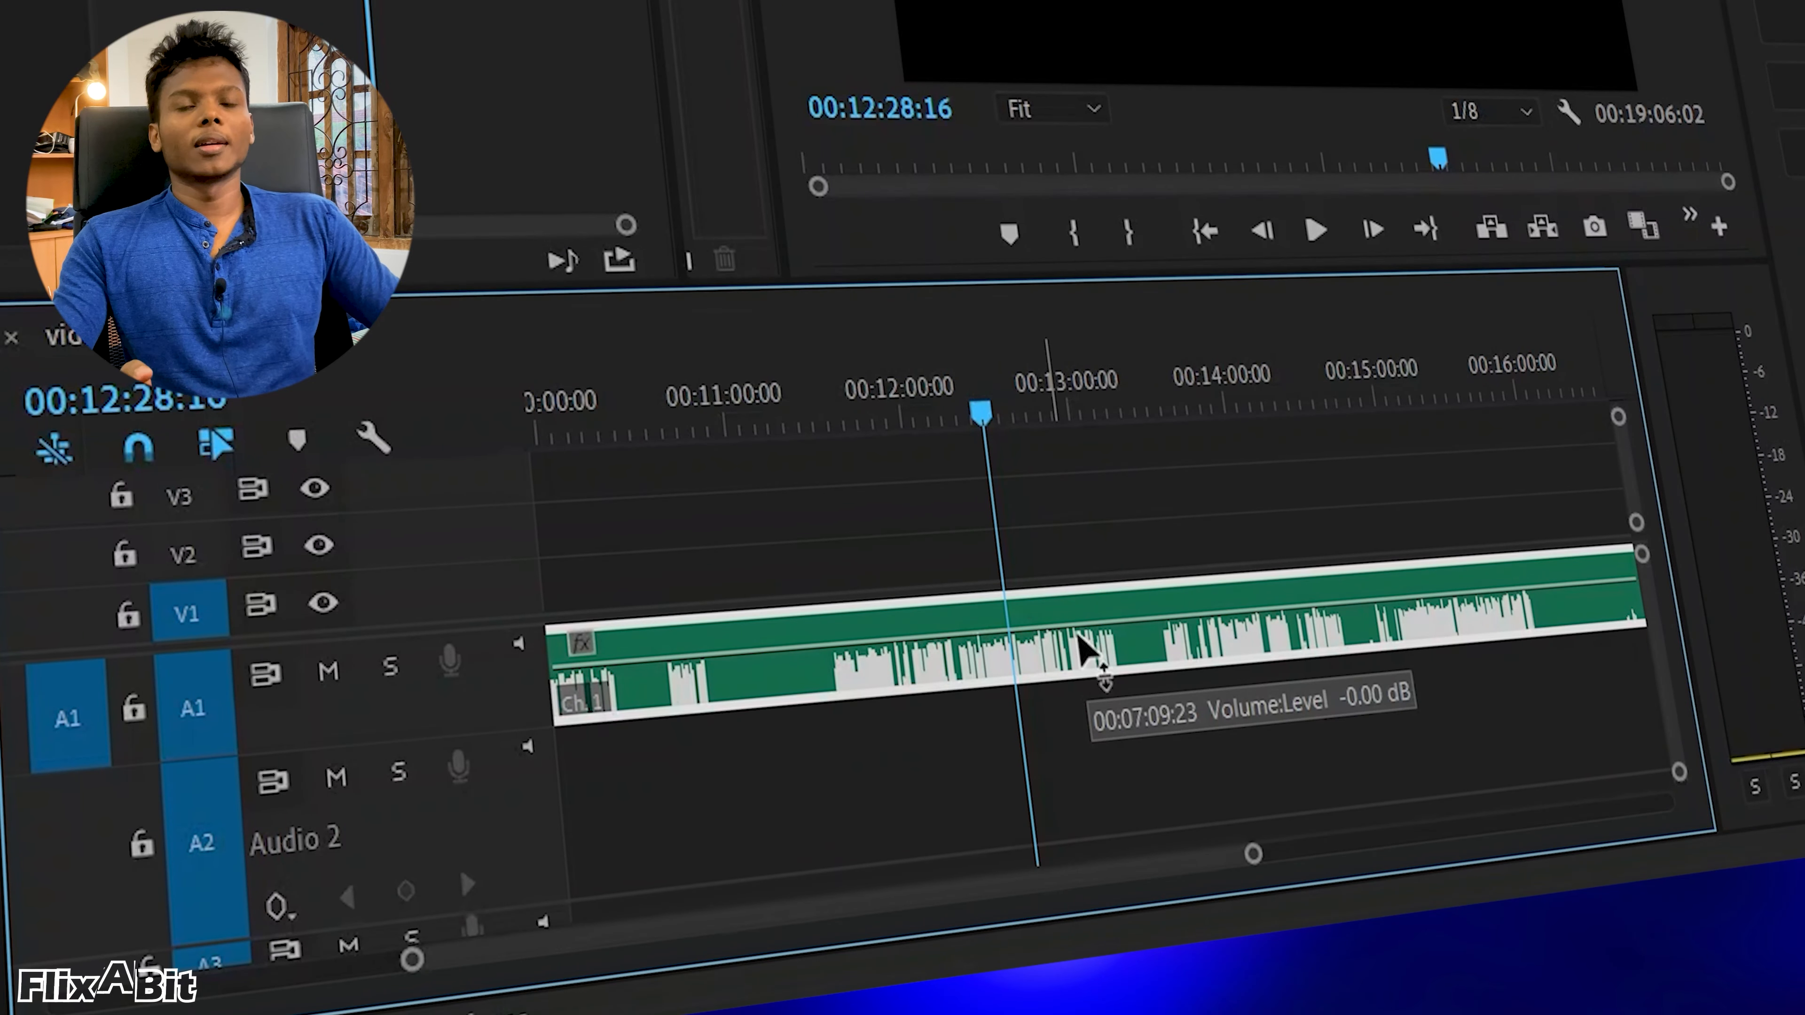
Normalize the max peak of the enhanced recording on track A1 to 0 dB with Audio Gain.
left_click(1442, 529)
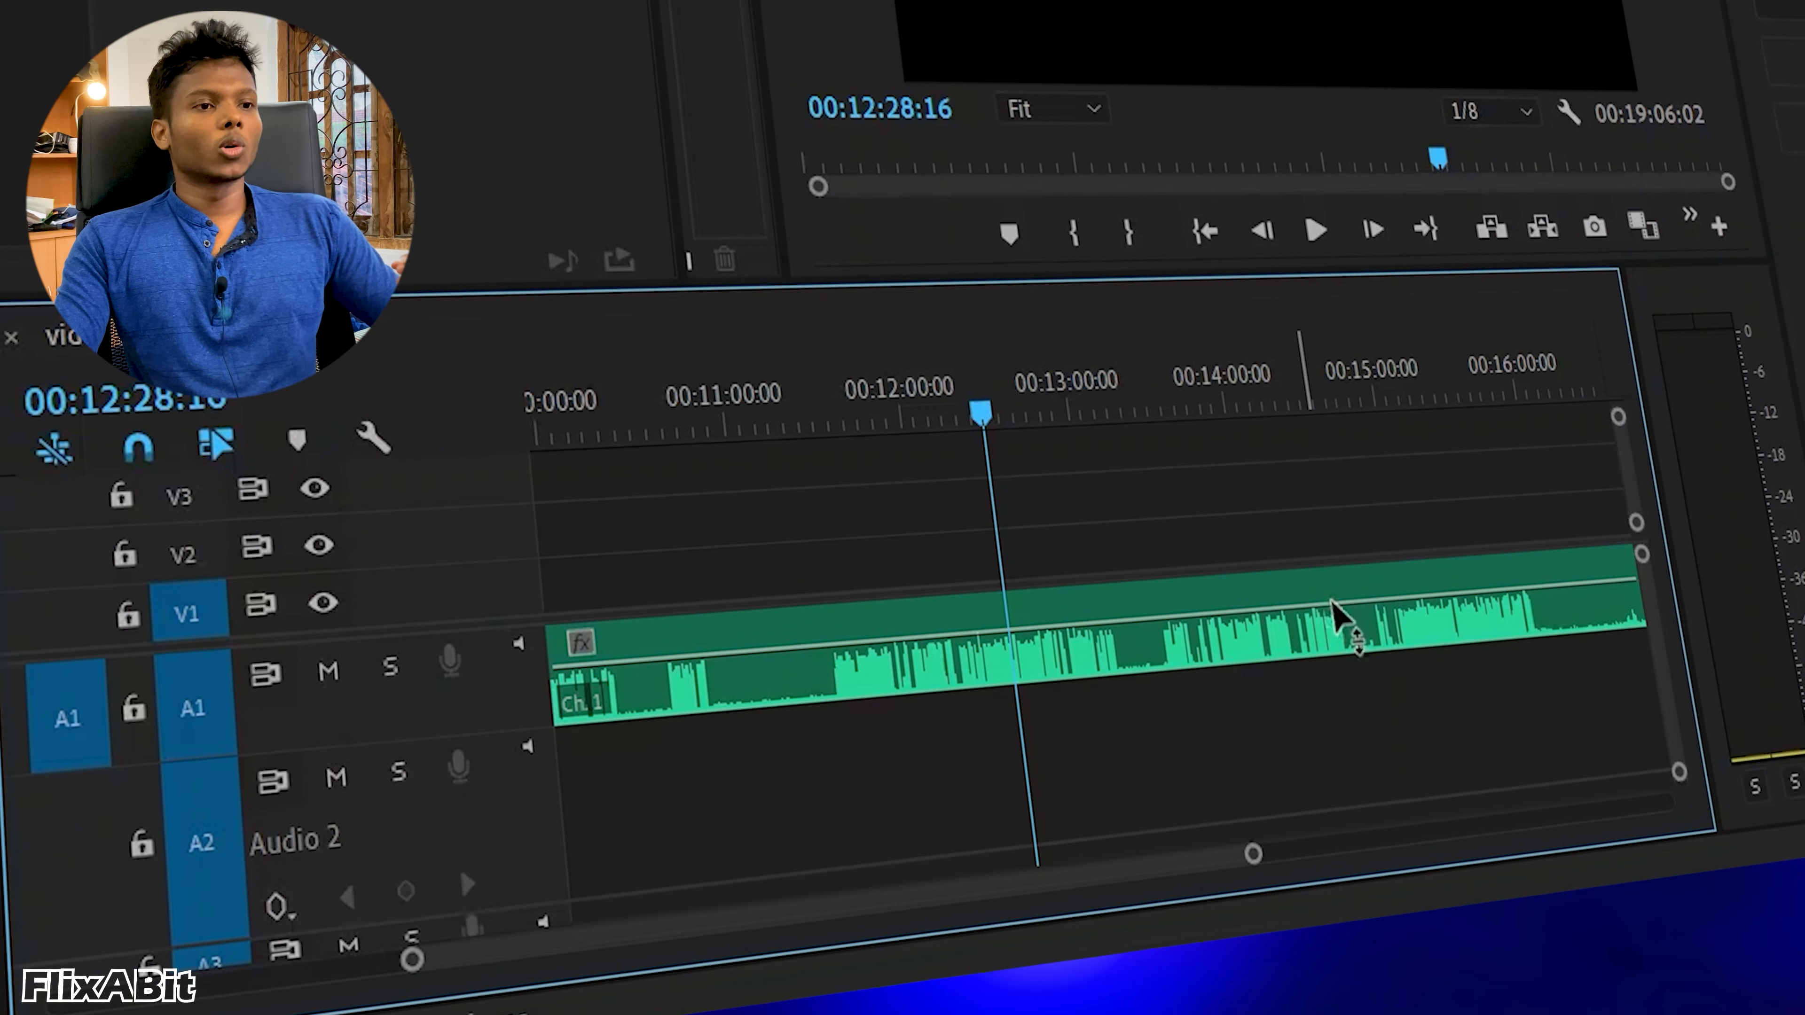
left_click(1208, 681)
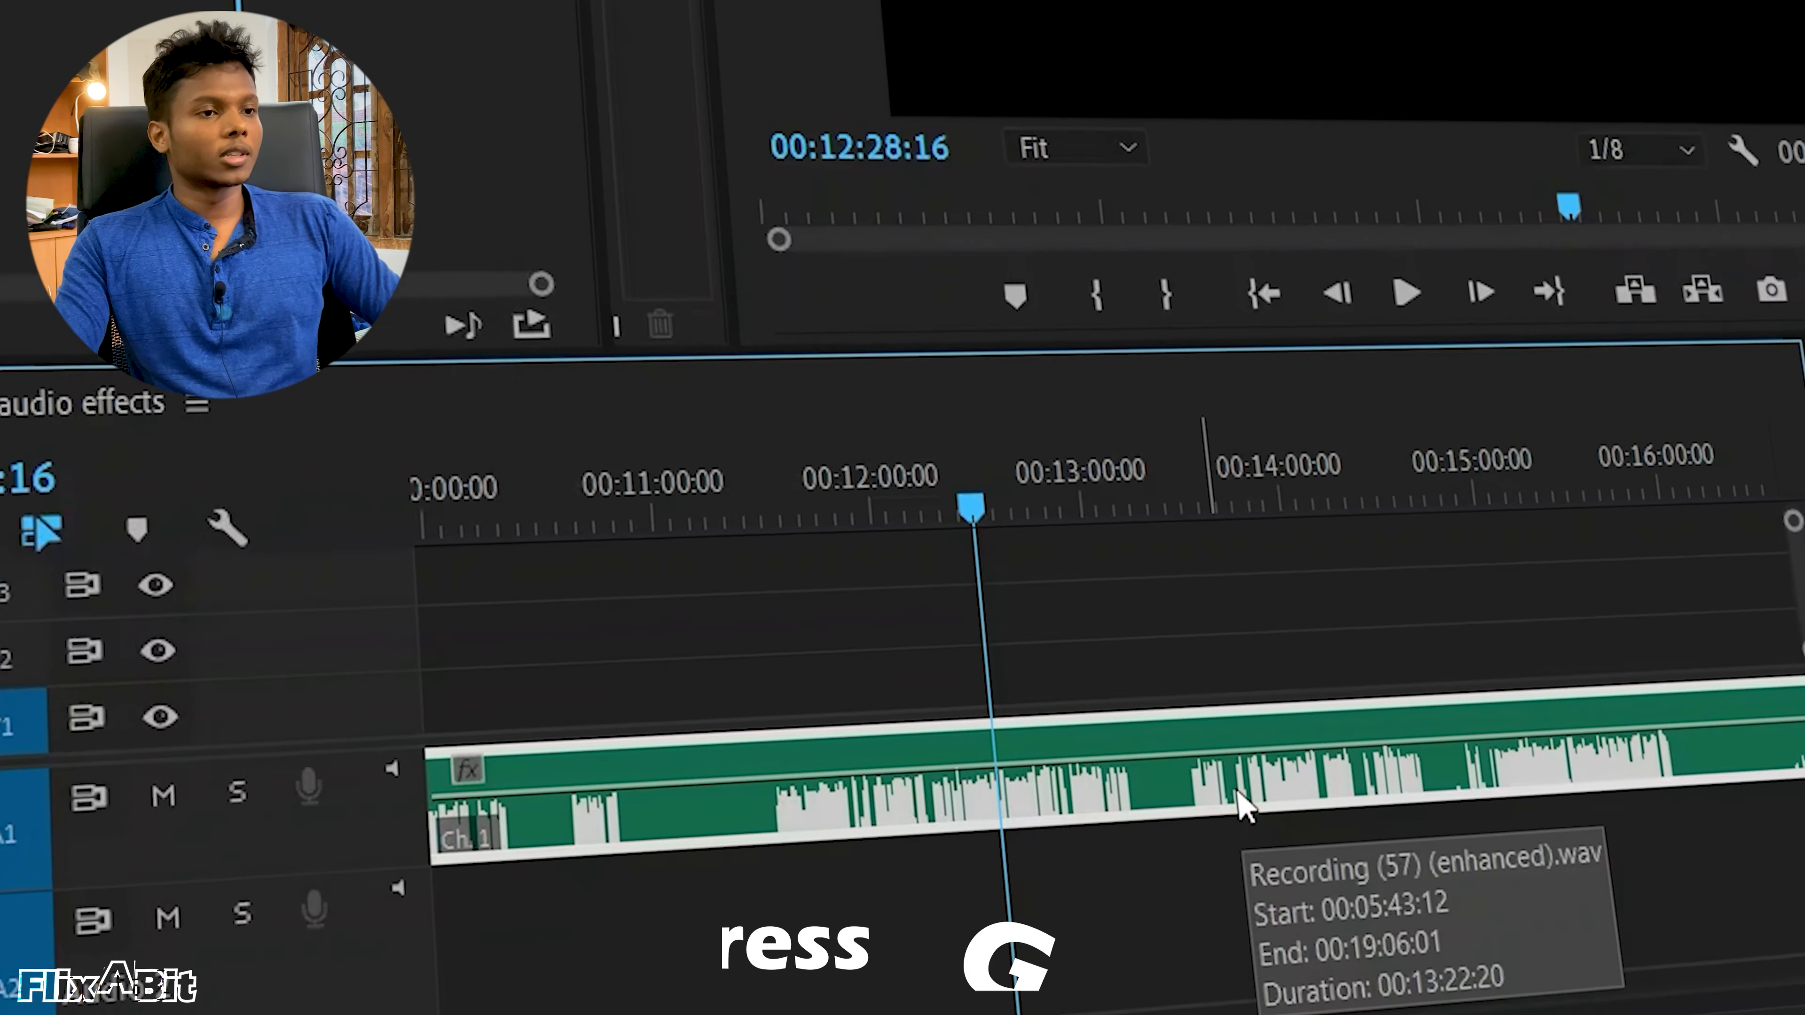
key("g")
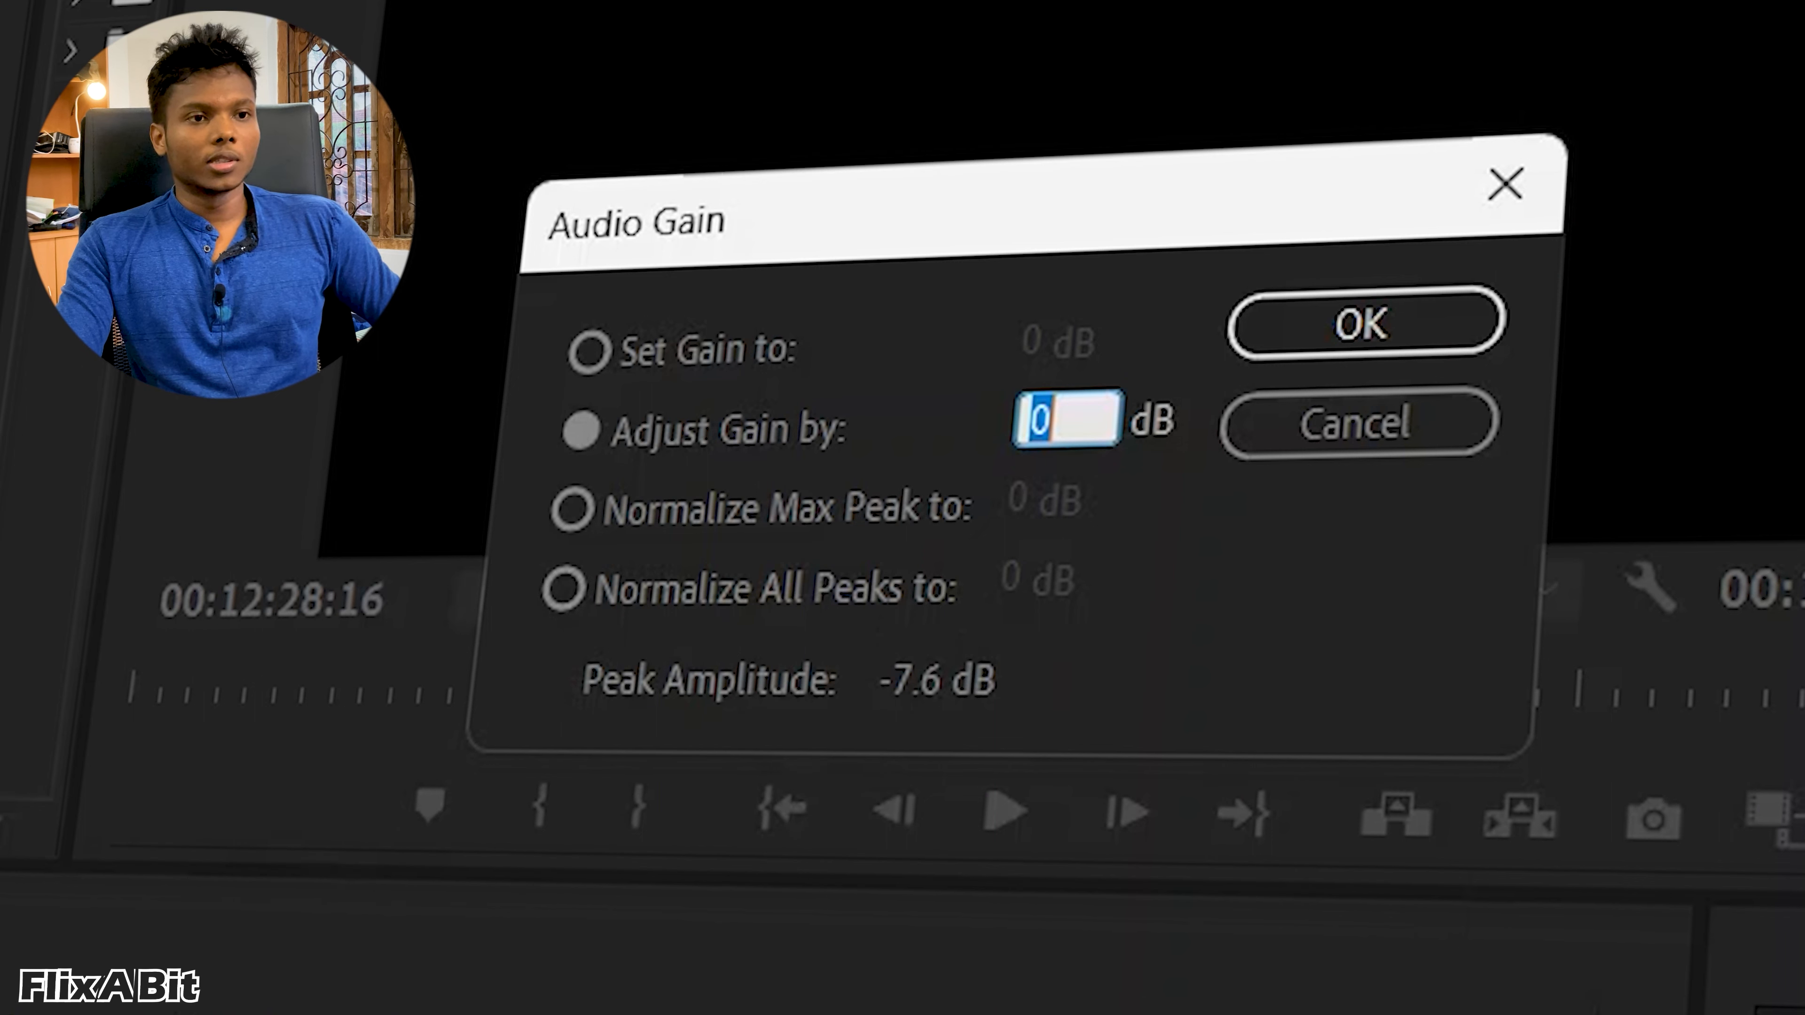
left_click(605, 526)
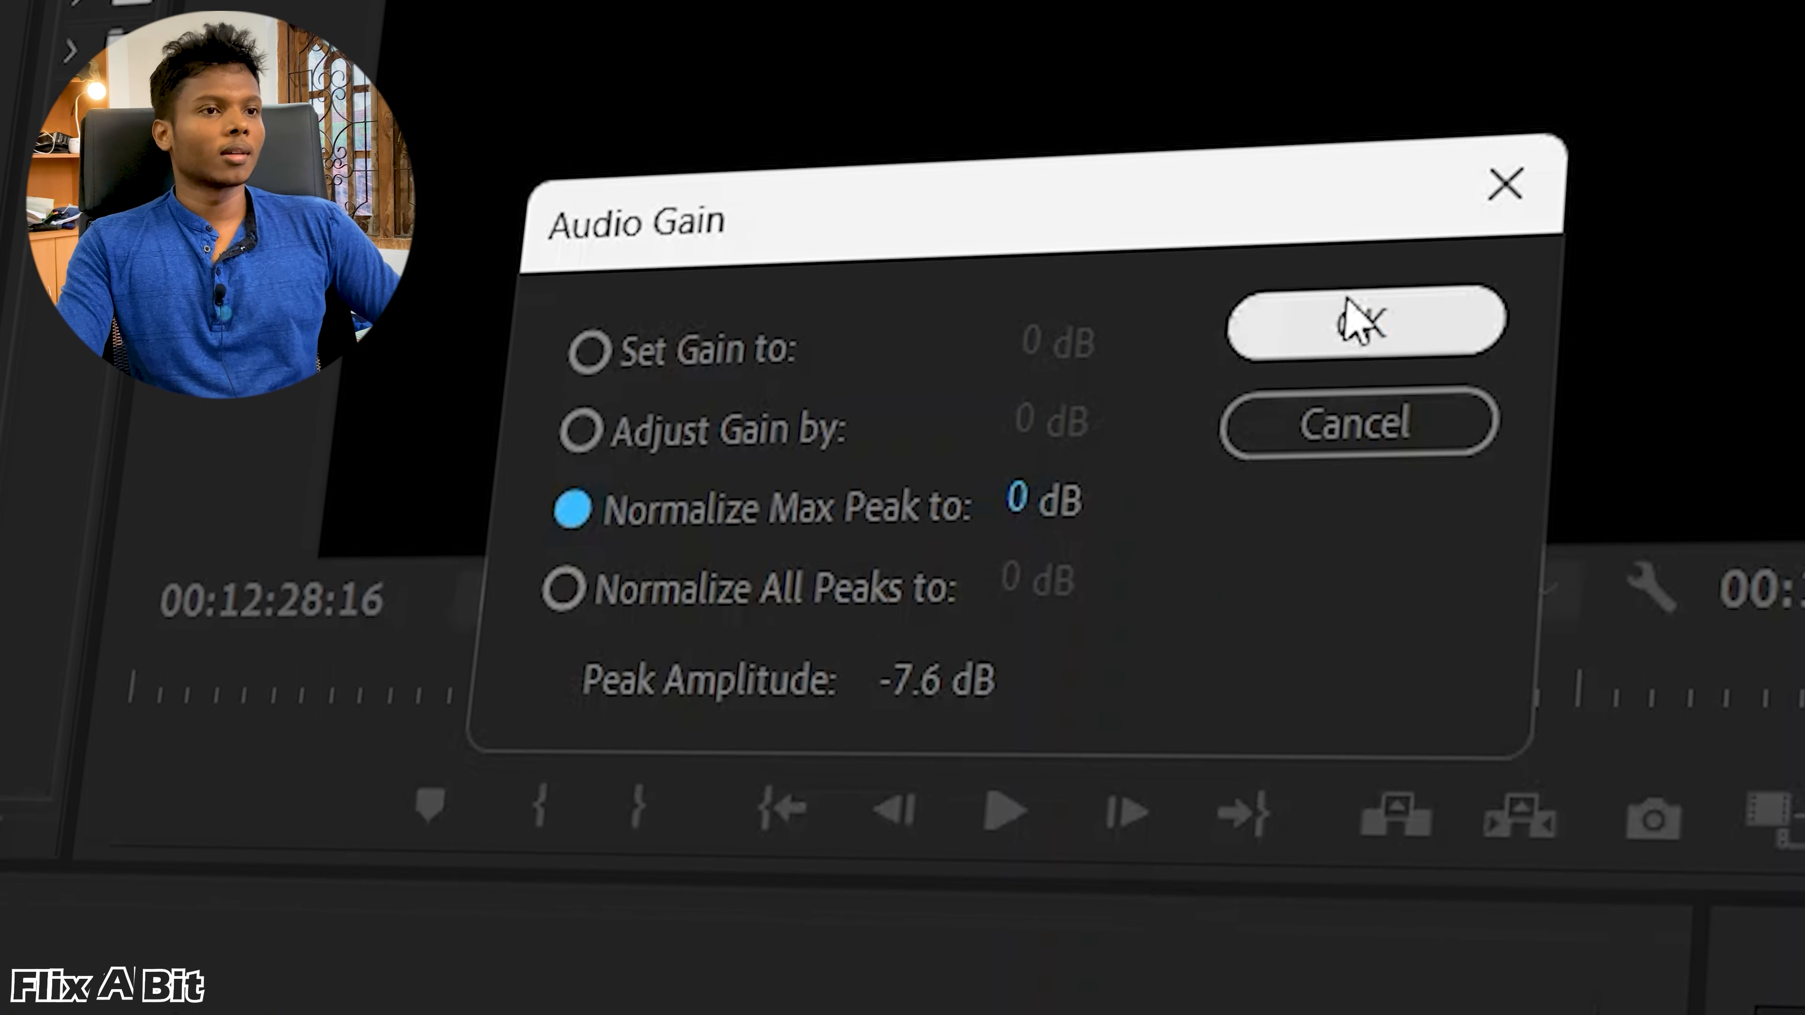
left_click(1359, 320)
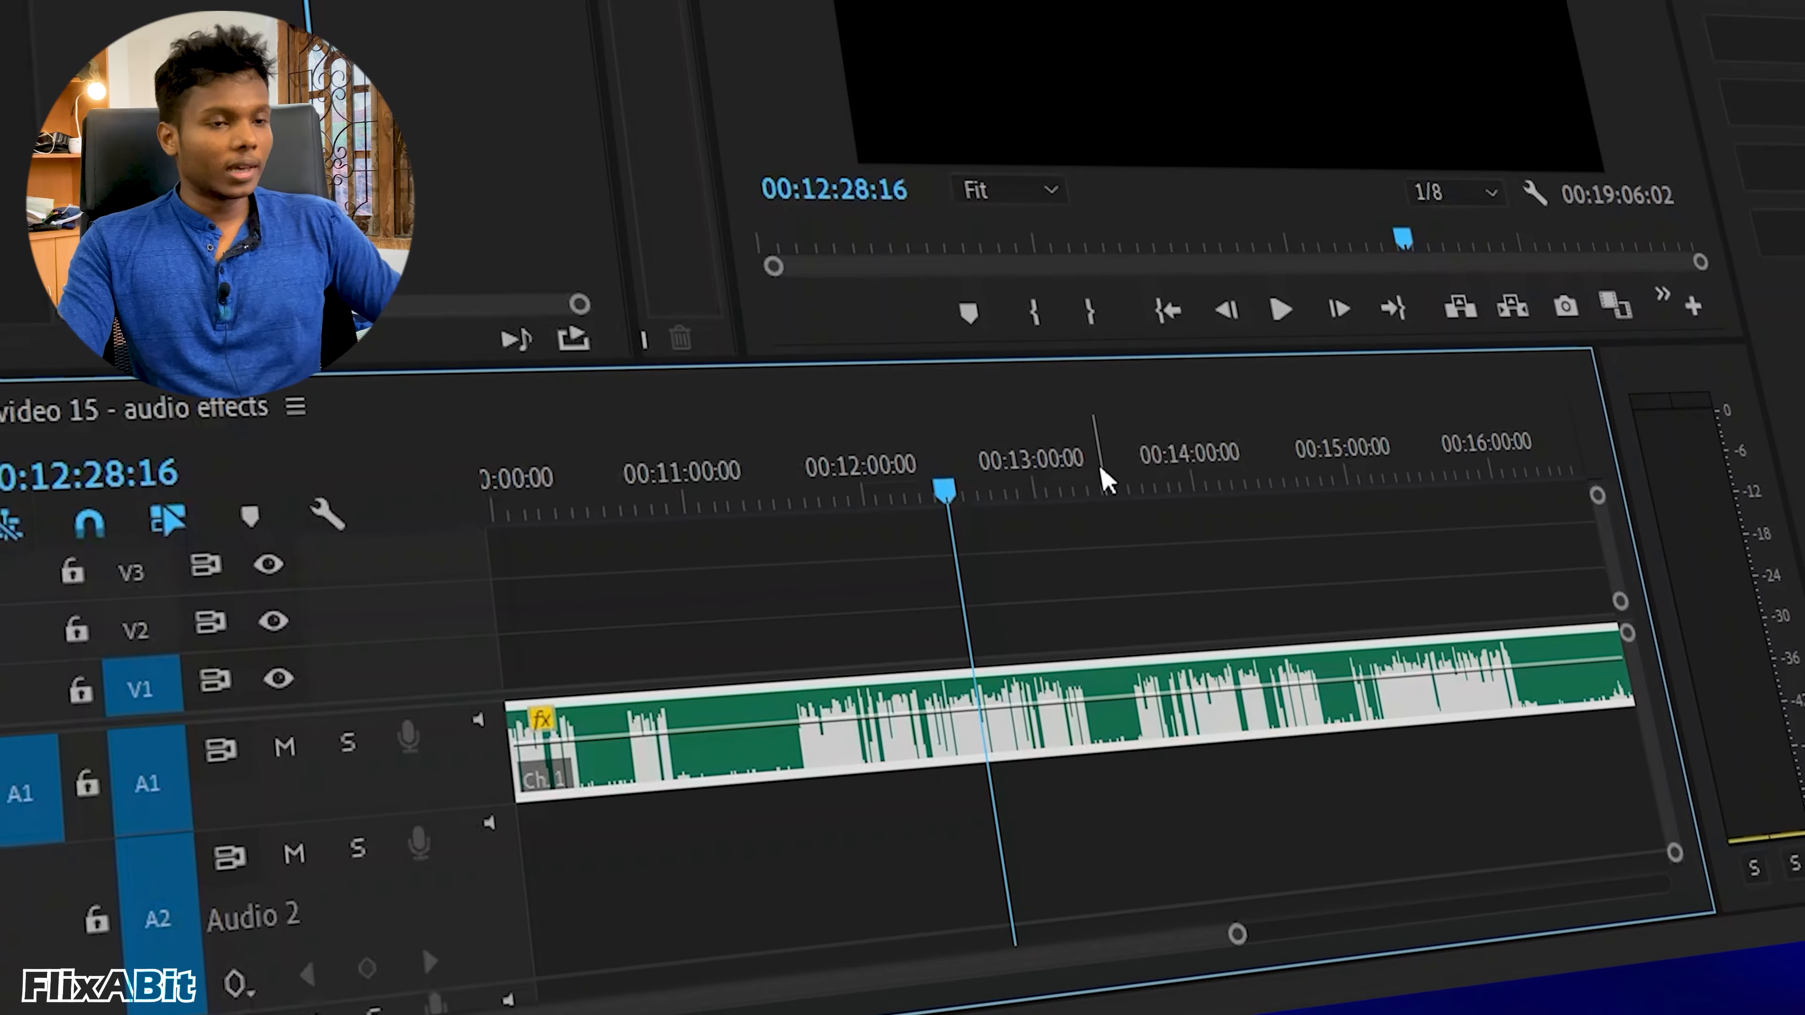
Play back the normalized recording on A1 and examine its waveform peaks along the timeline.
key("space")
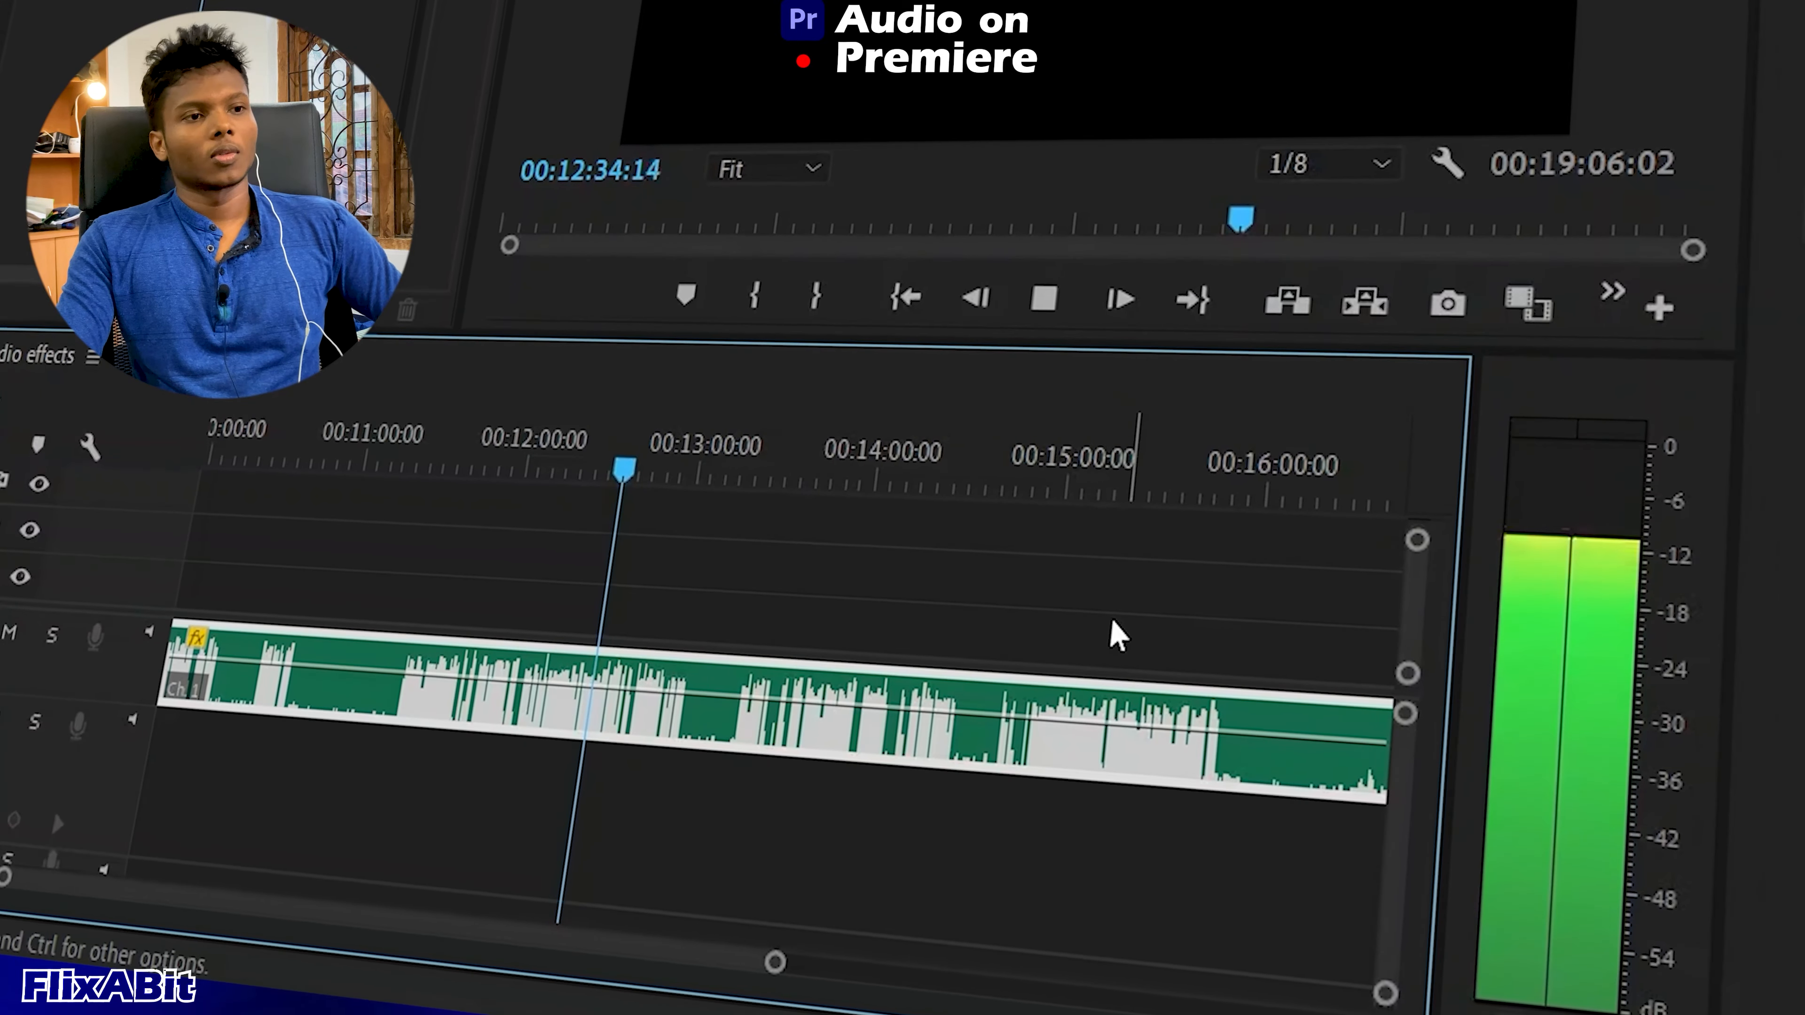
key("space")
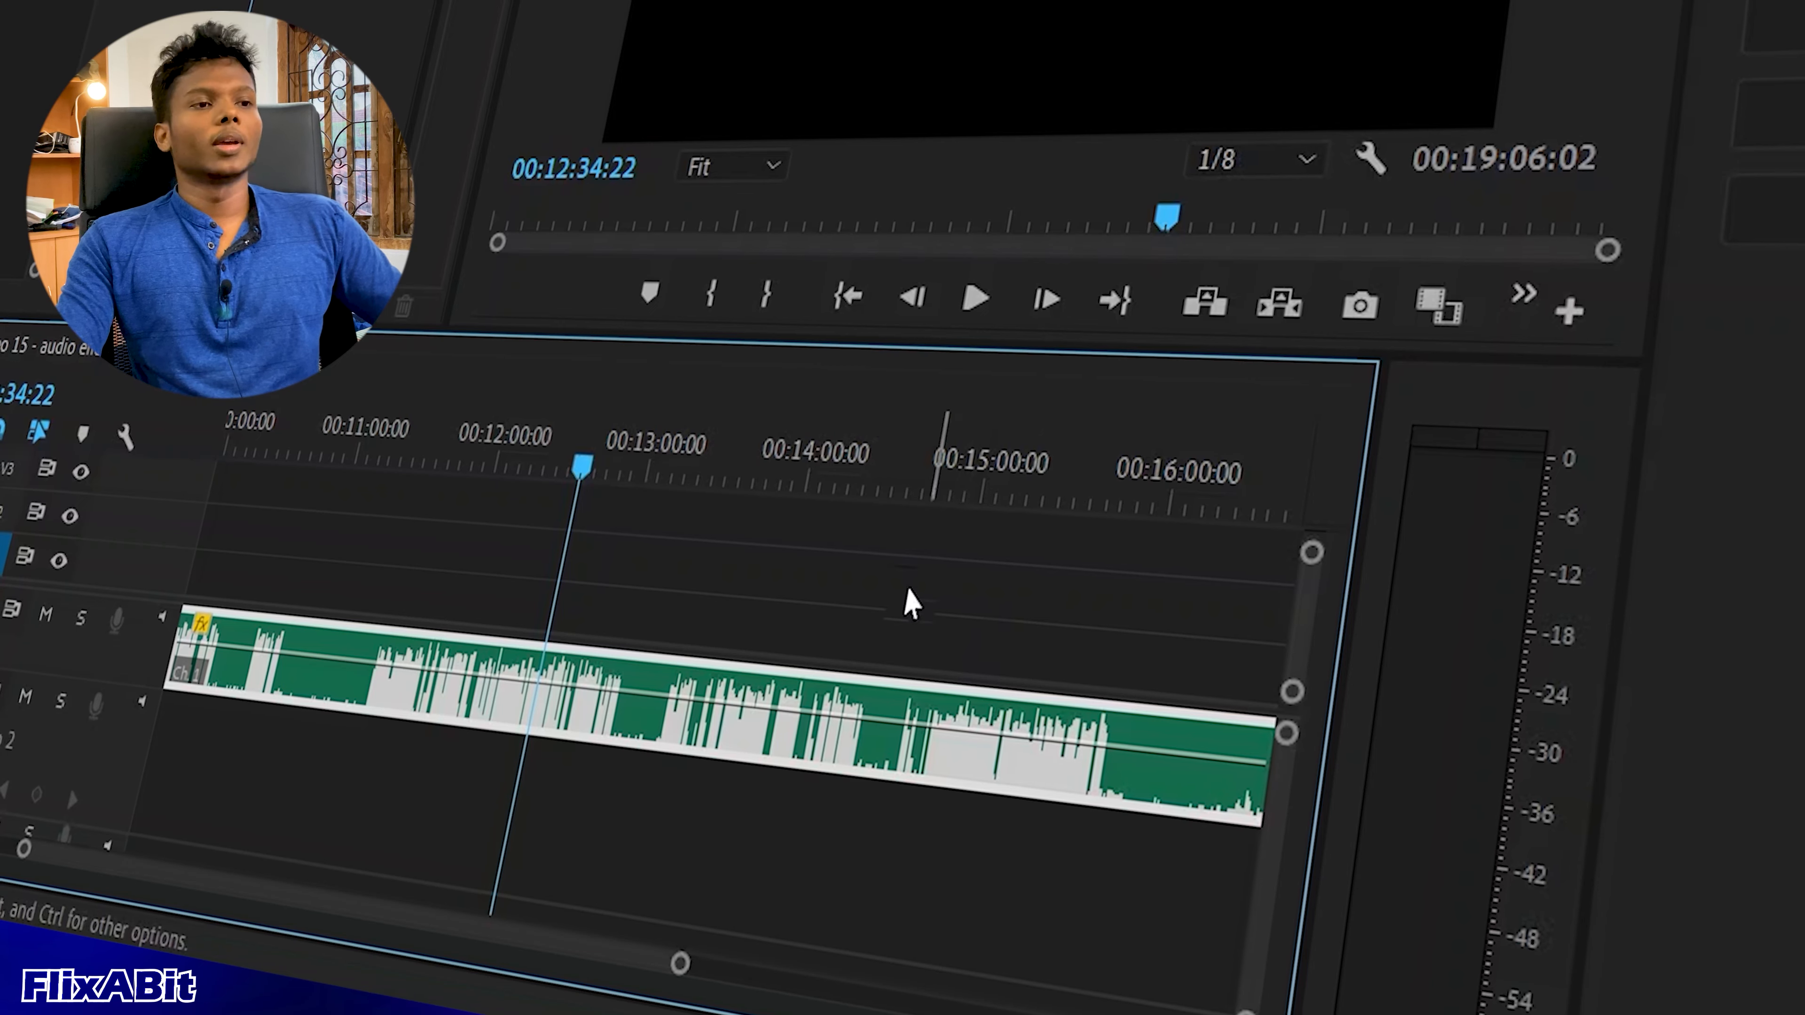
key("minus")
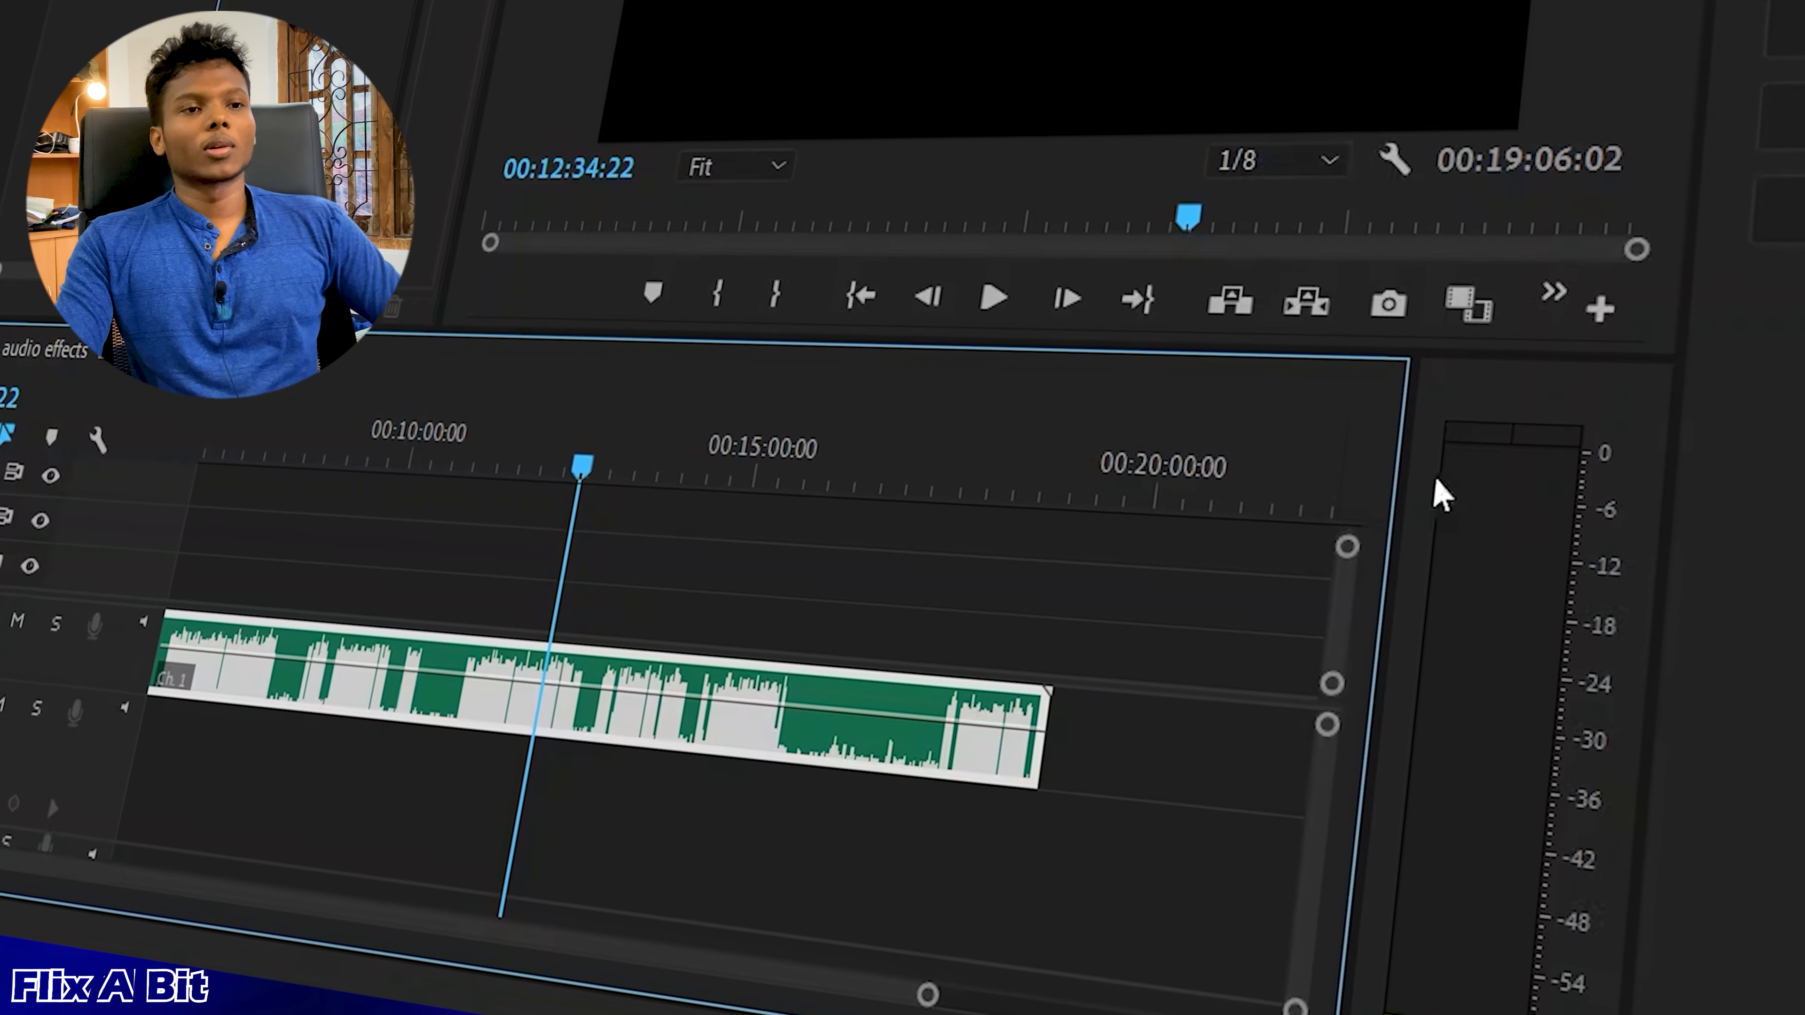
left_click(702, 816)
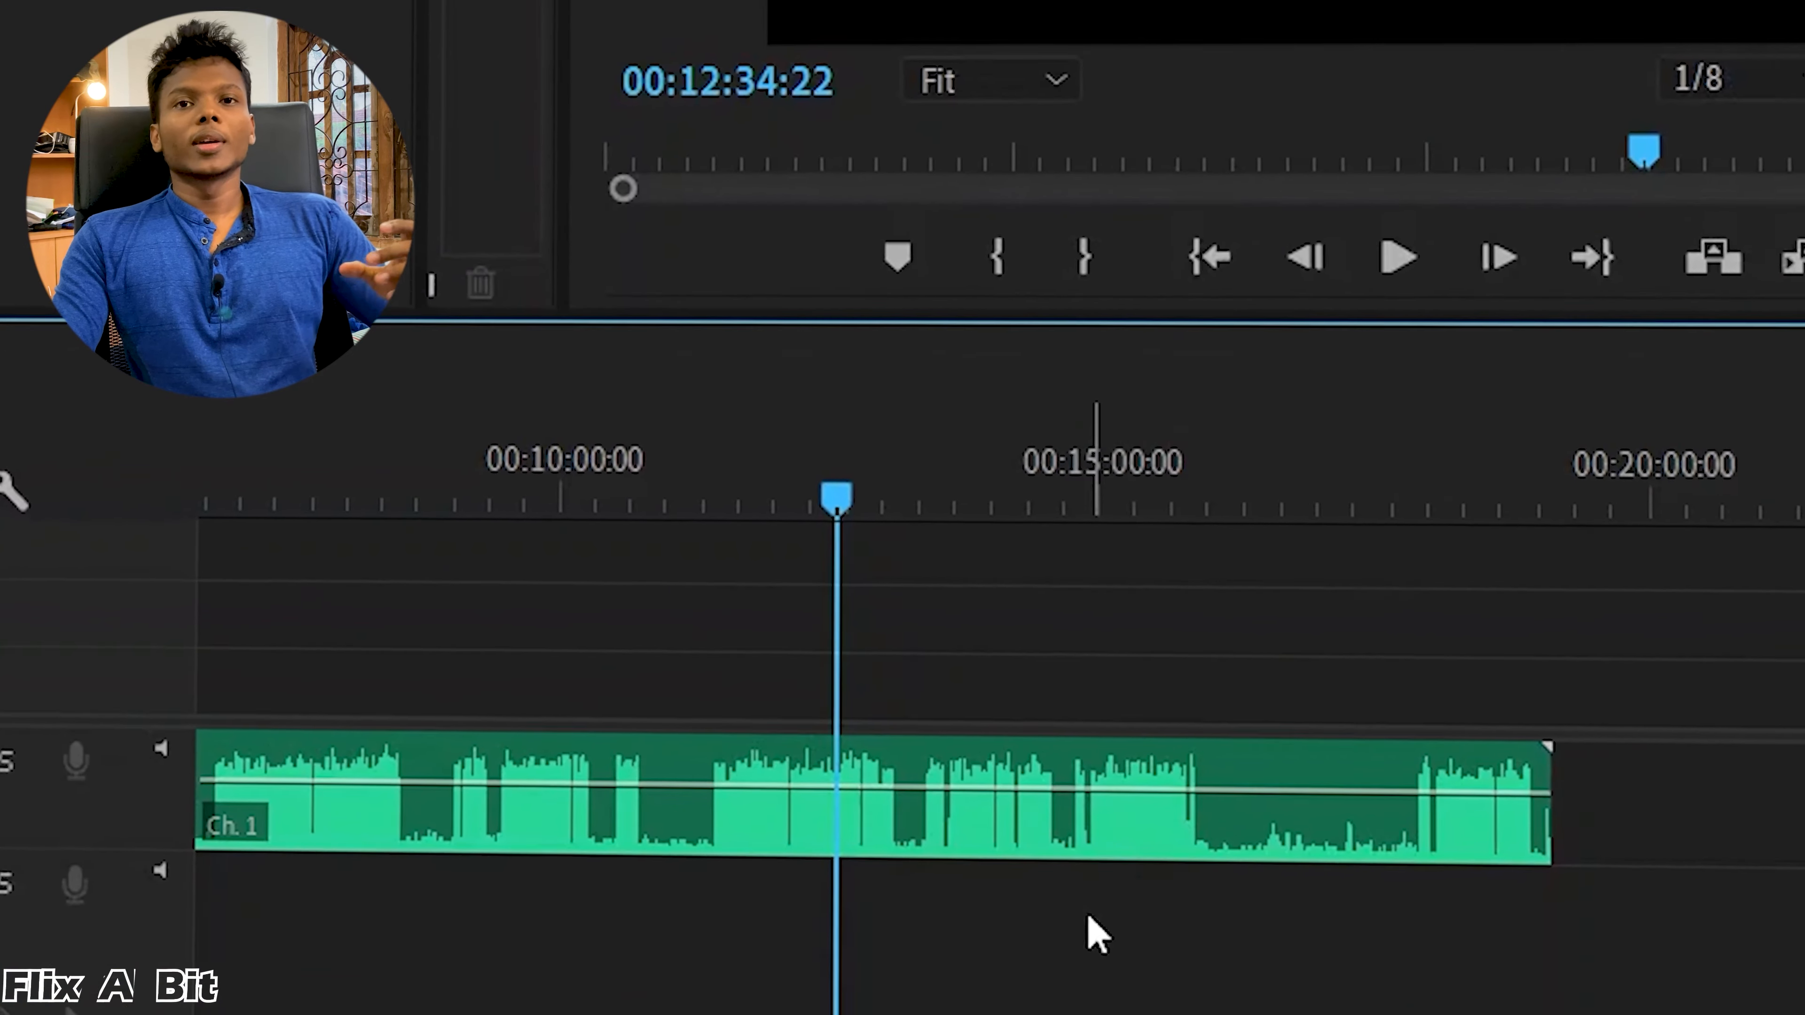
left_click(1076, 850)
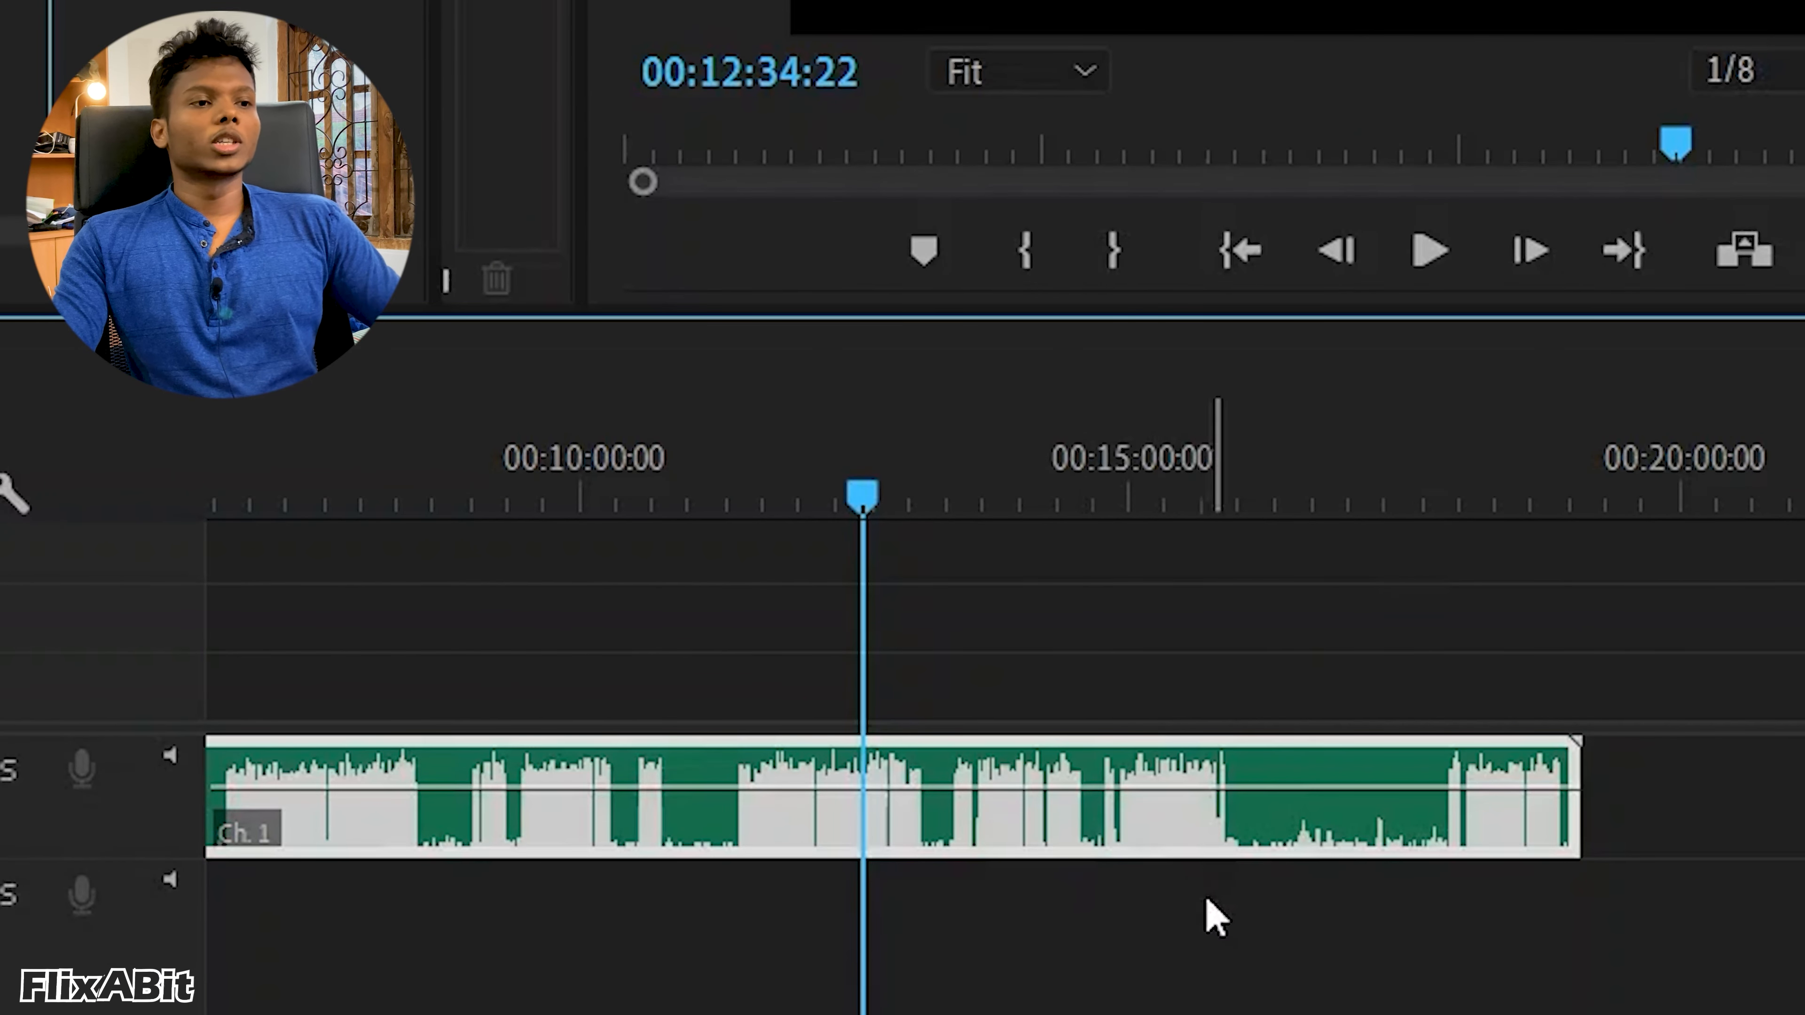
scroll(967, 854, "left", 5)
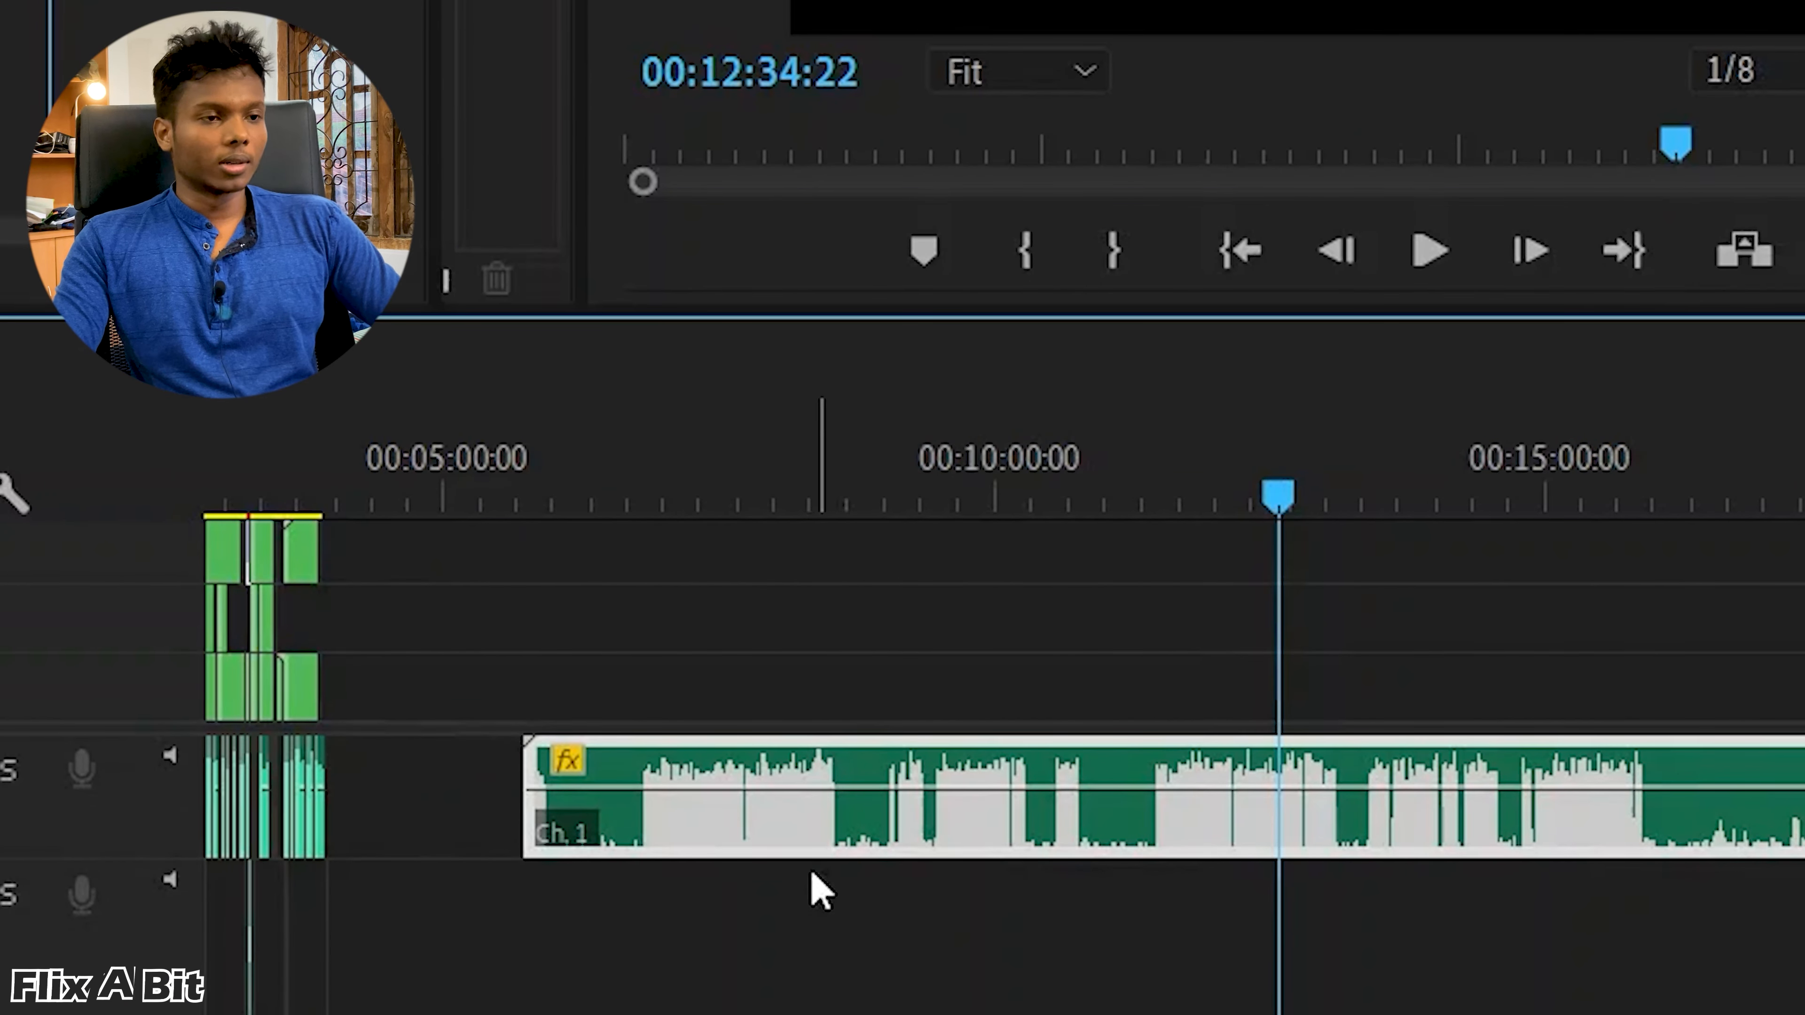
scroll(554, 864, "up", 8)
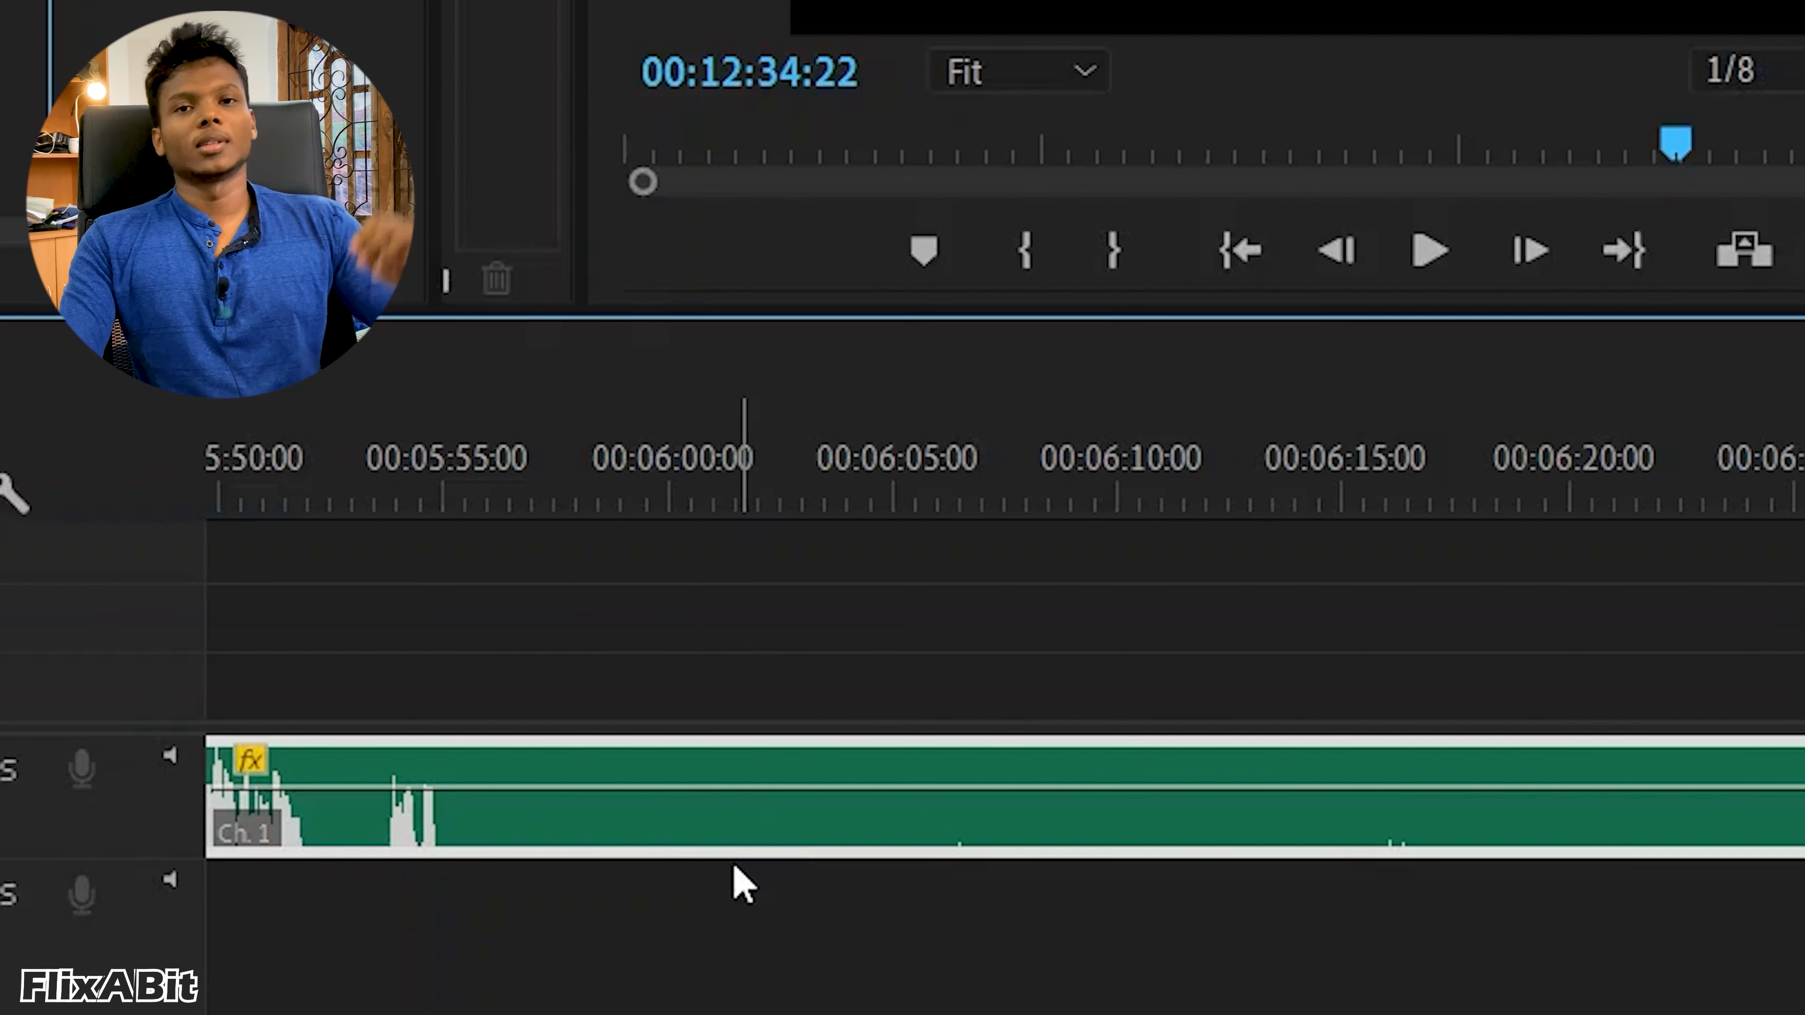
scroll(1103, 826, "down", 3)
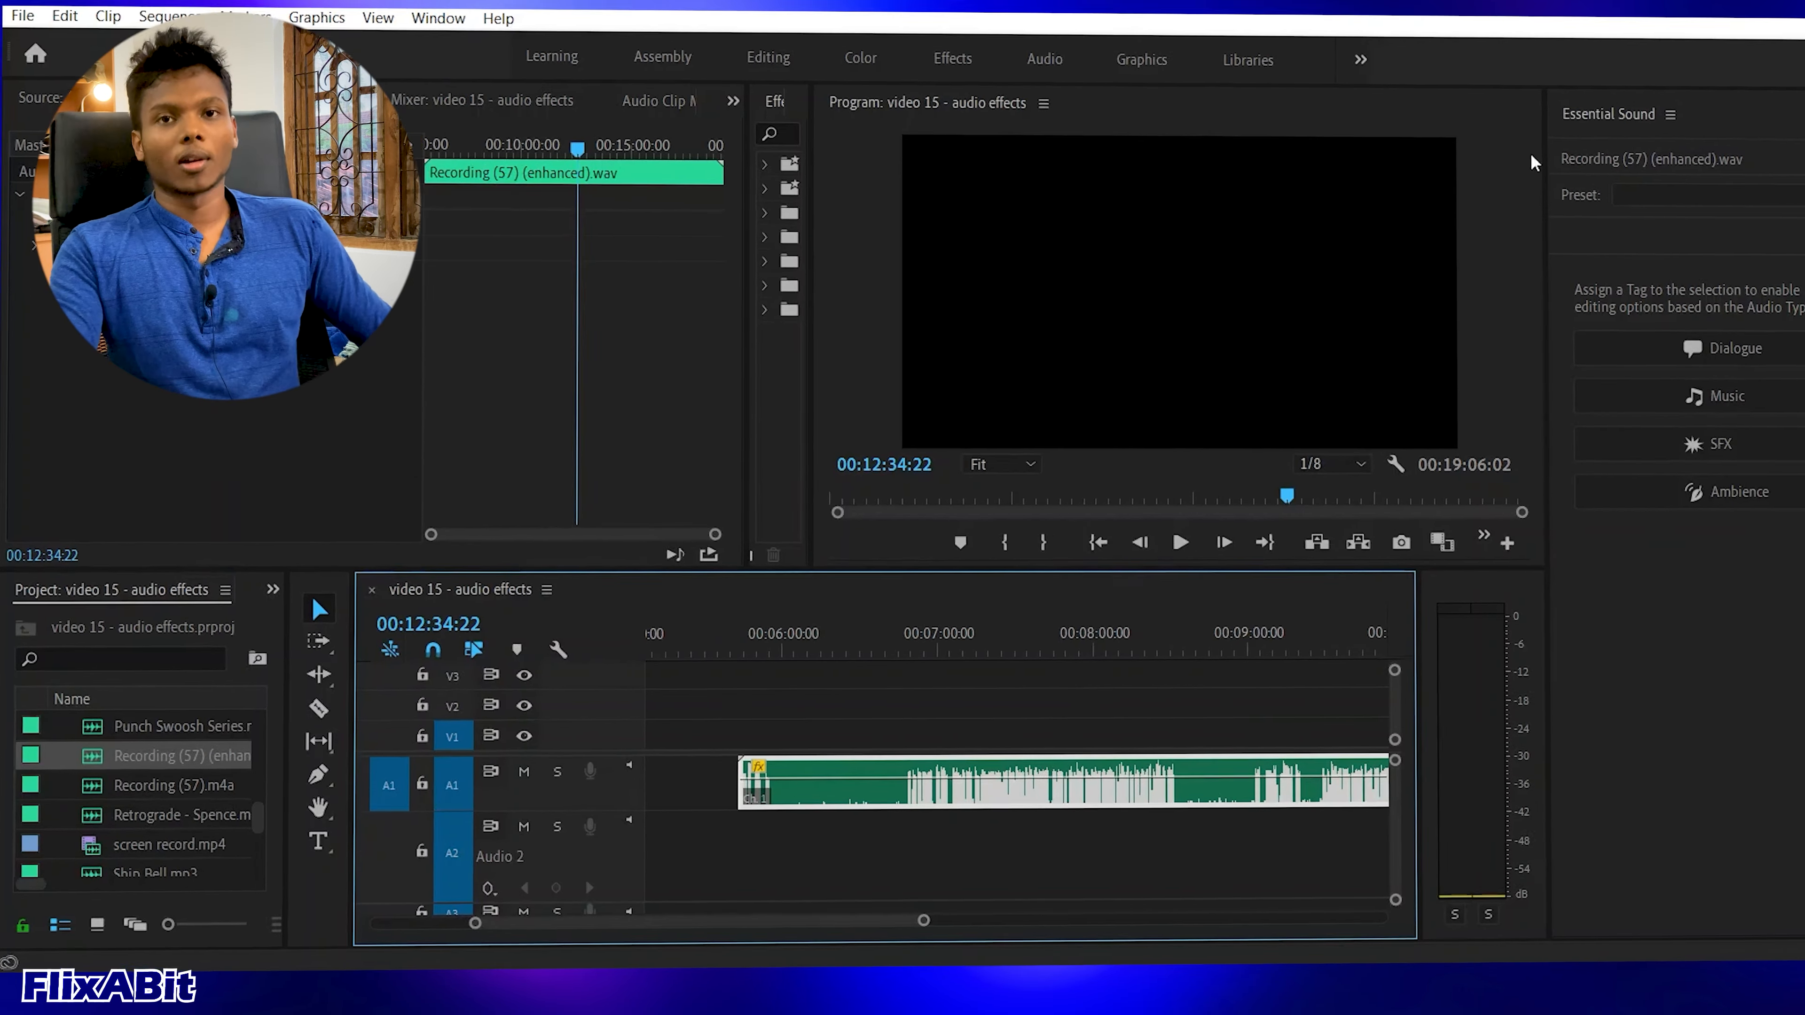
Add Retrograde - Spence.mp3 to track A2 beneath the voice recording and play both together.
left_click_drag(147, 814, 938, 895)
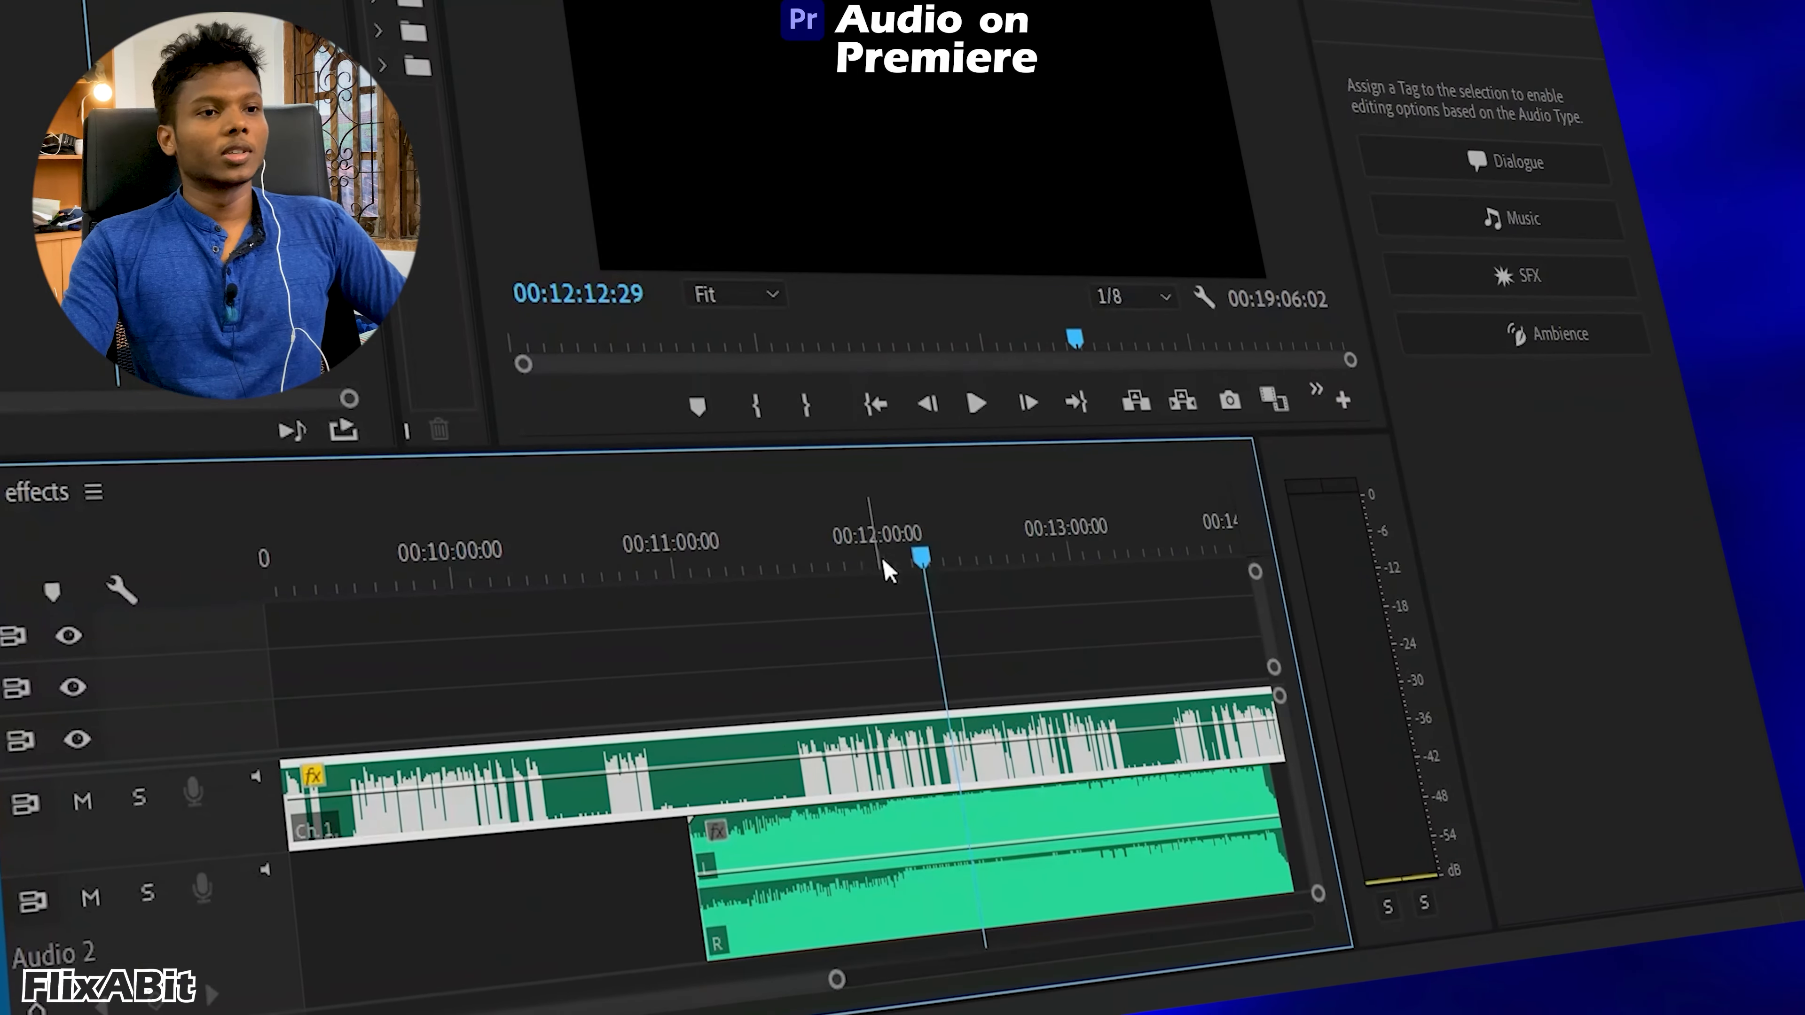
key("space")
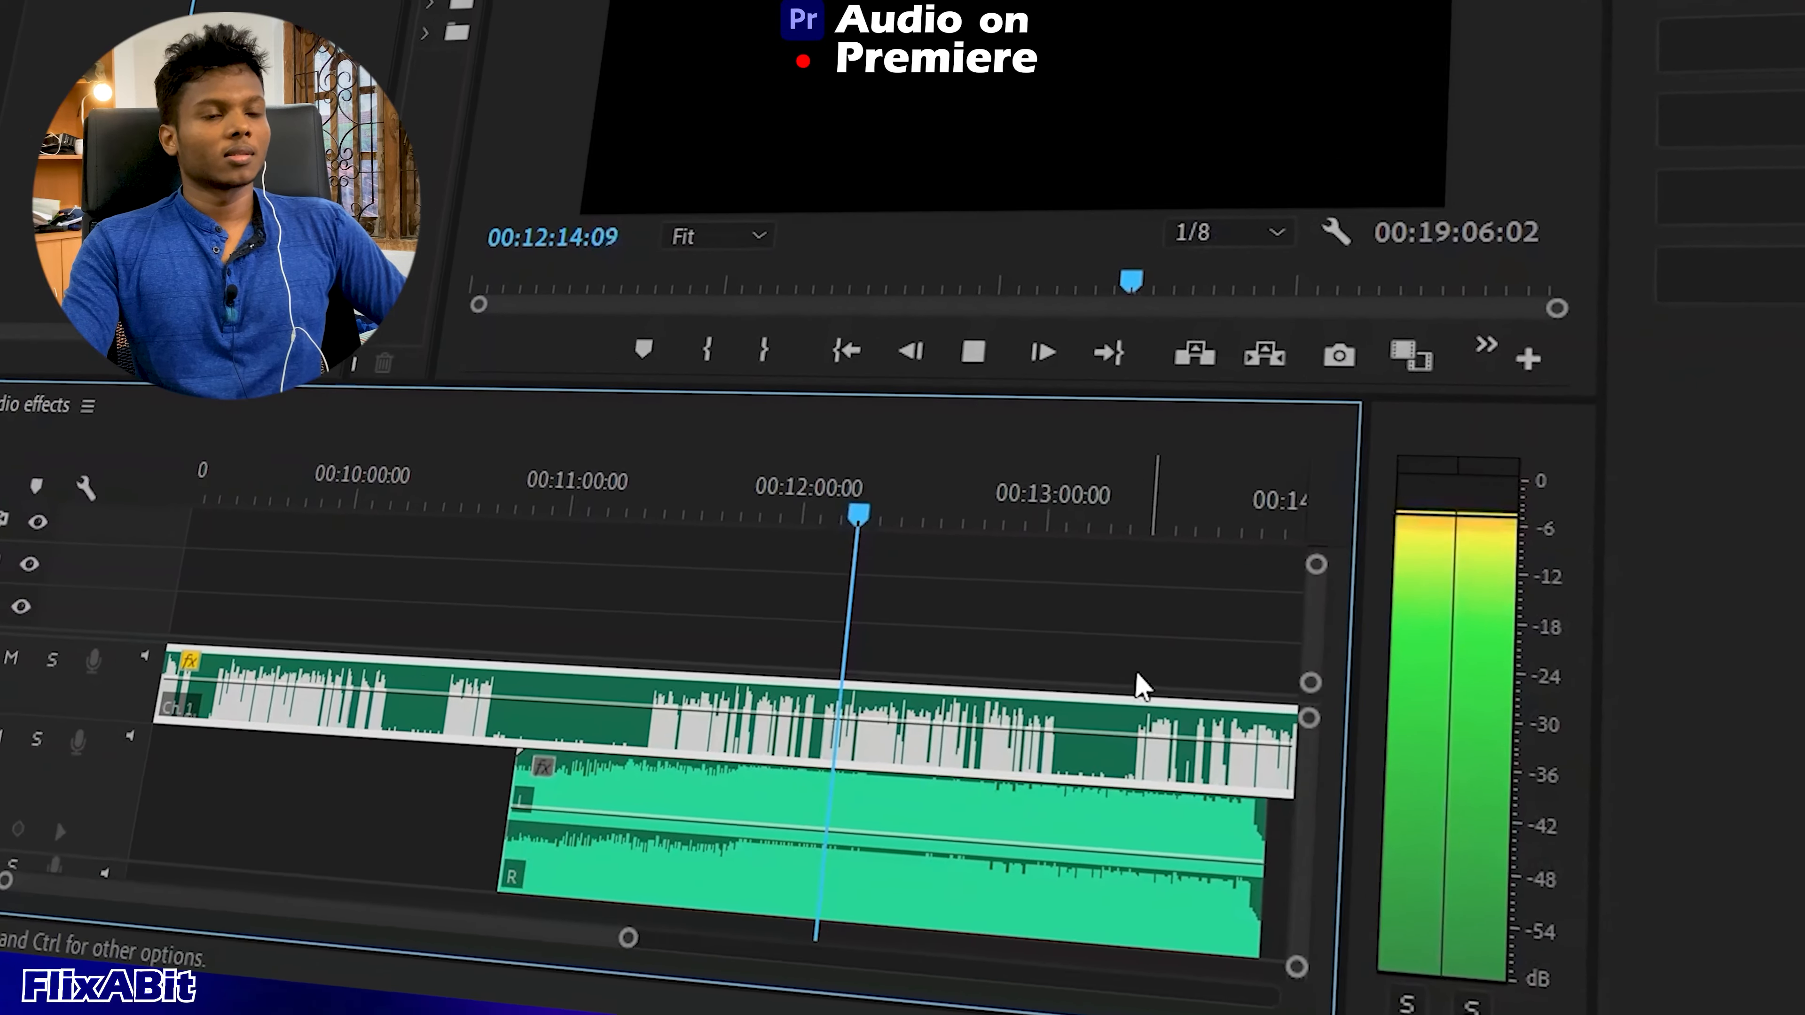
key("space")
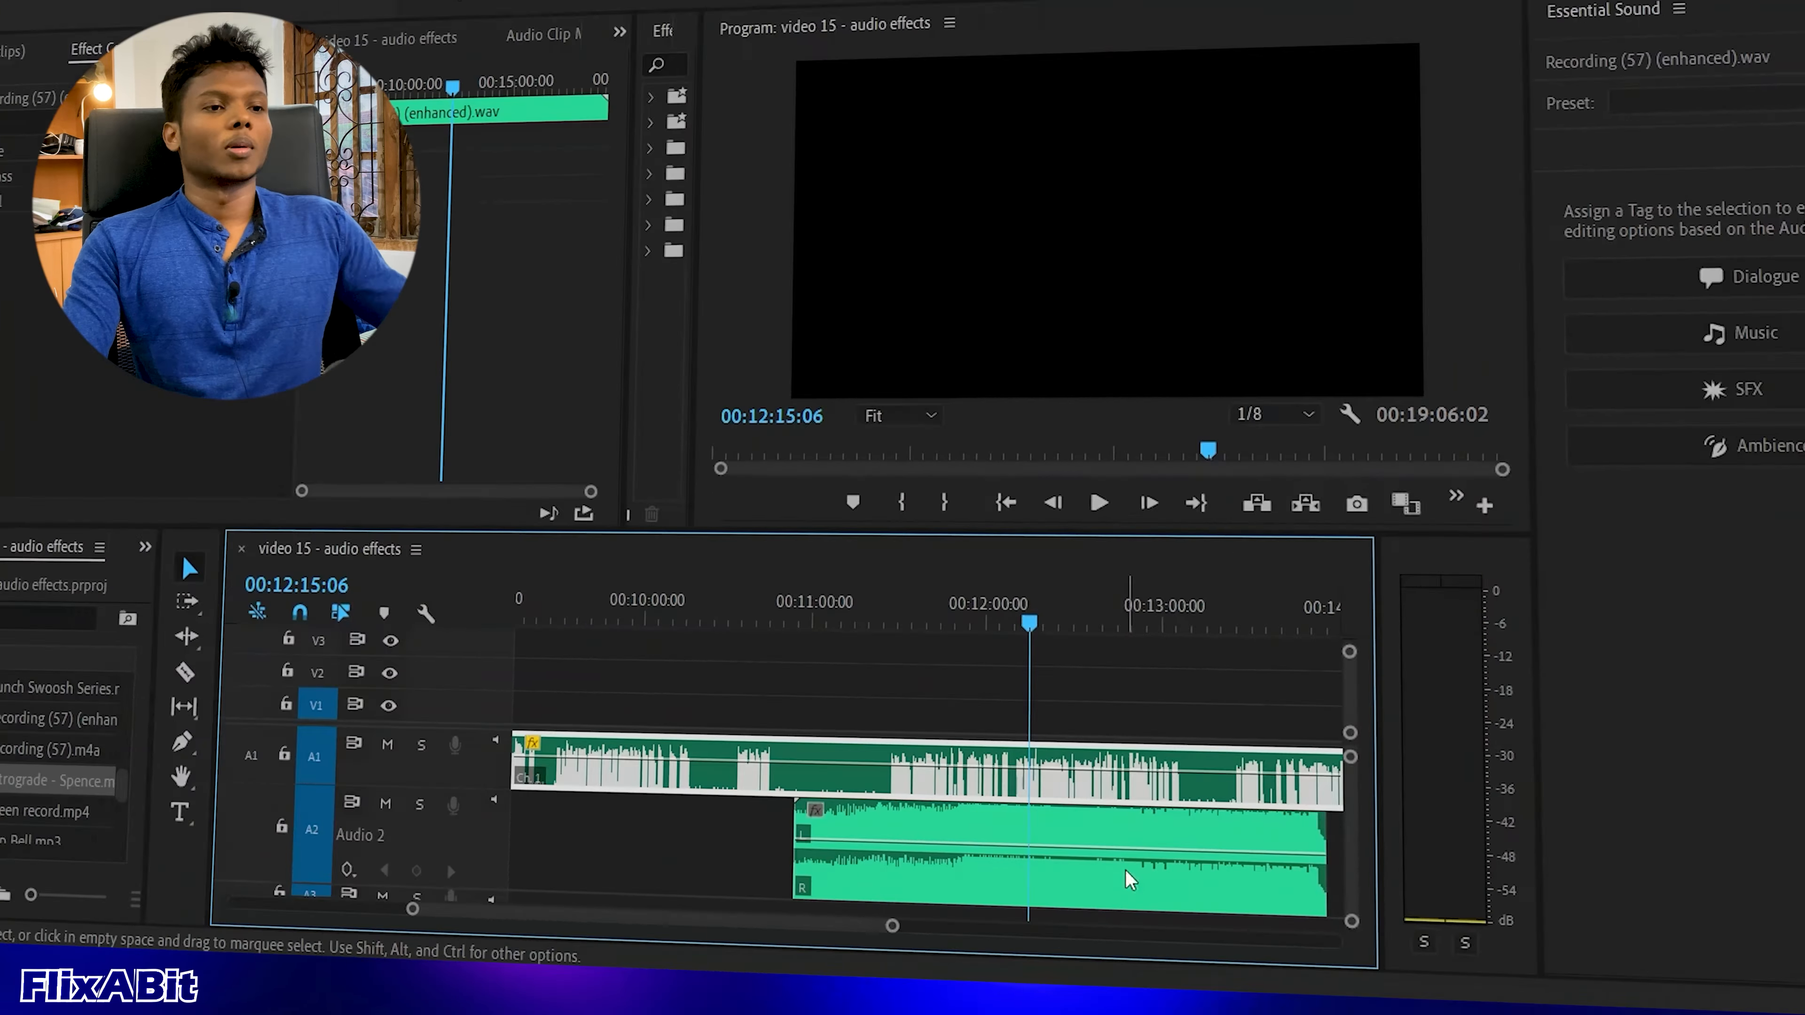
Tag the music clip on track A2 as Music with the Balanced Background Music preset and play back the mix.
left_click(1098, 810)
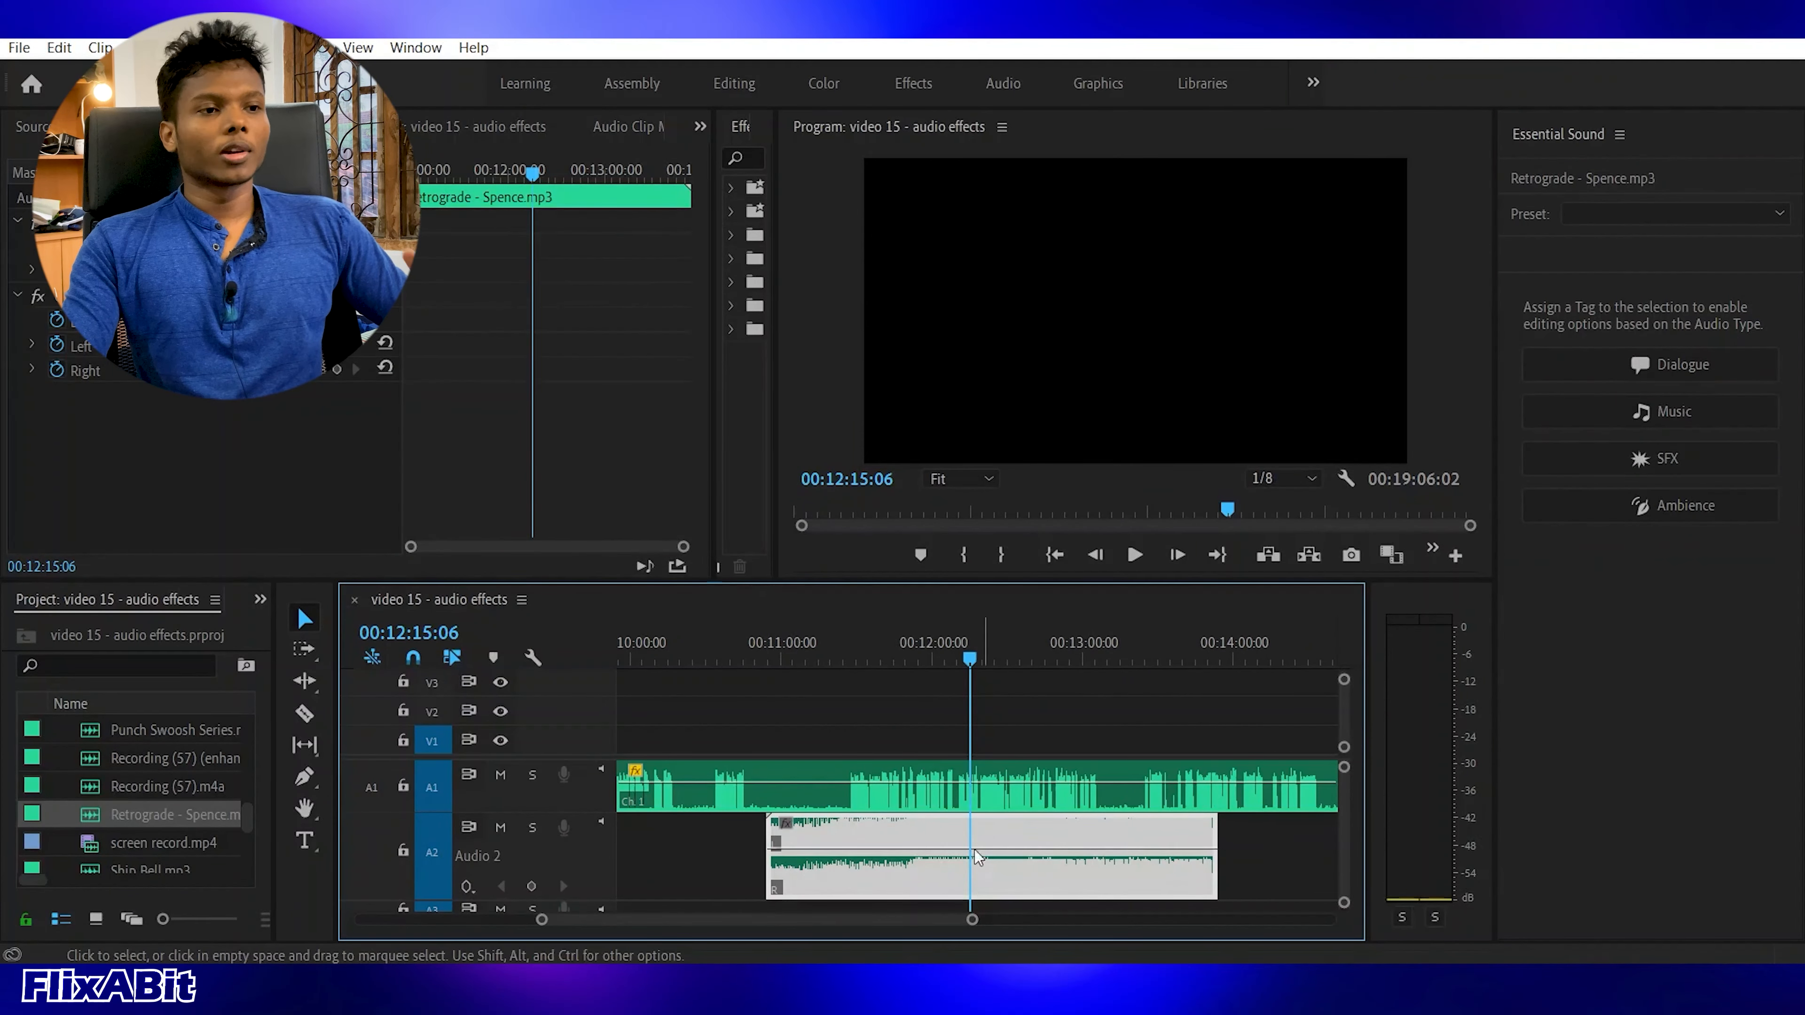
left_click(1310, 860)
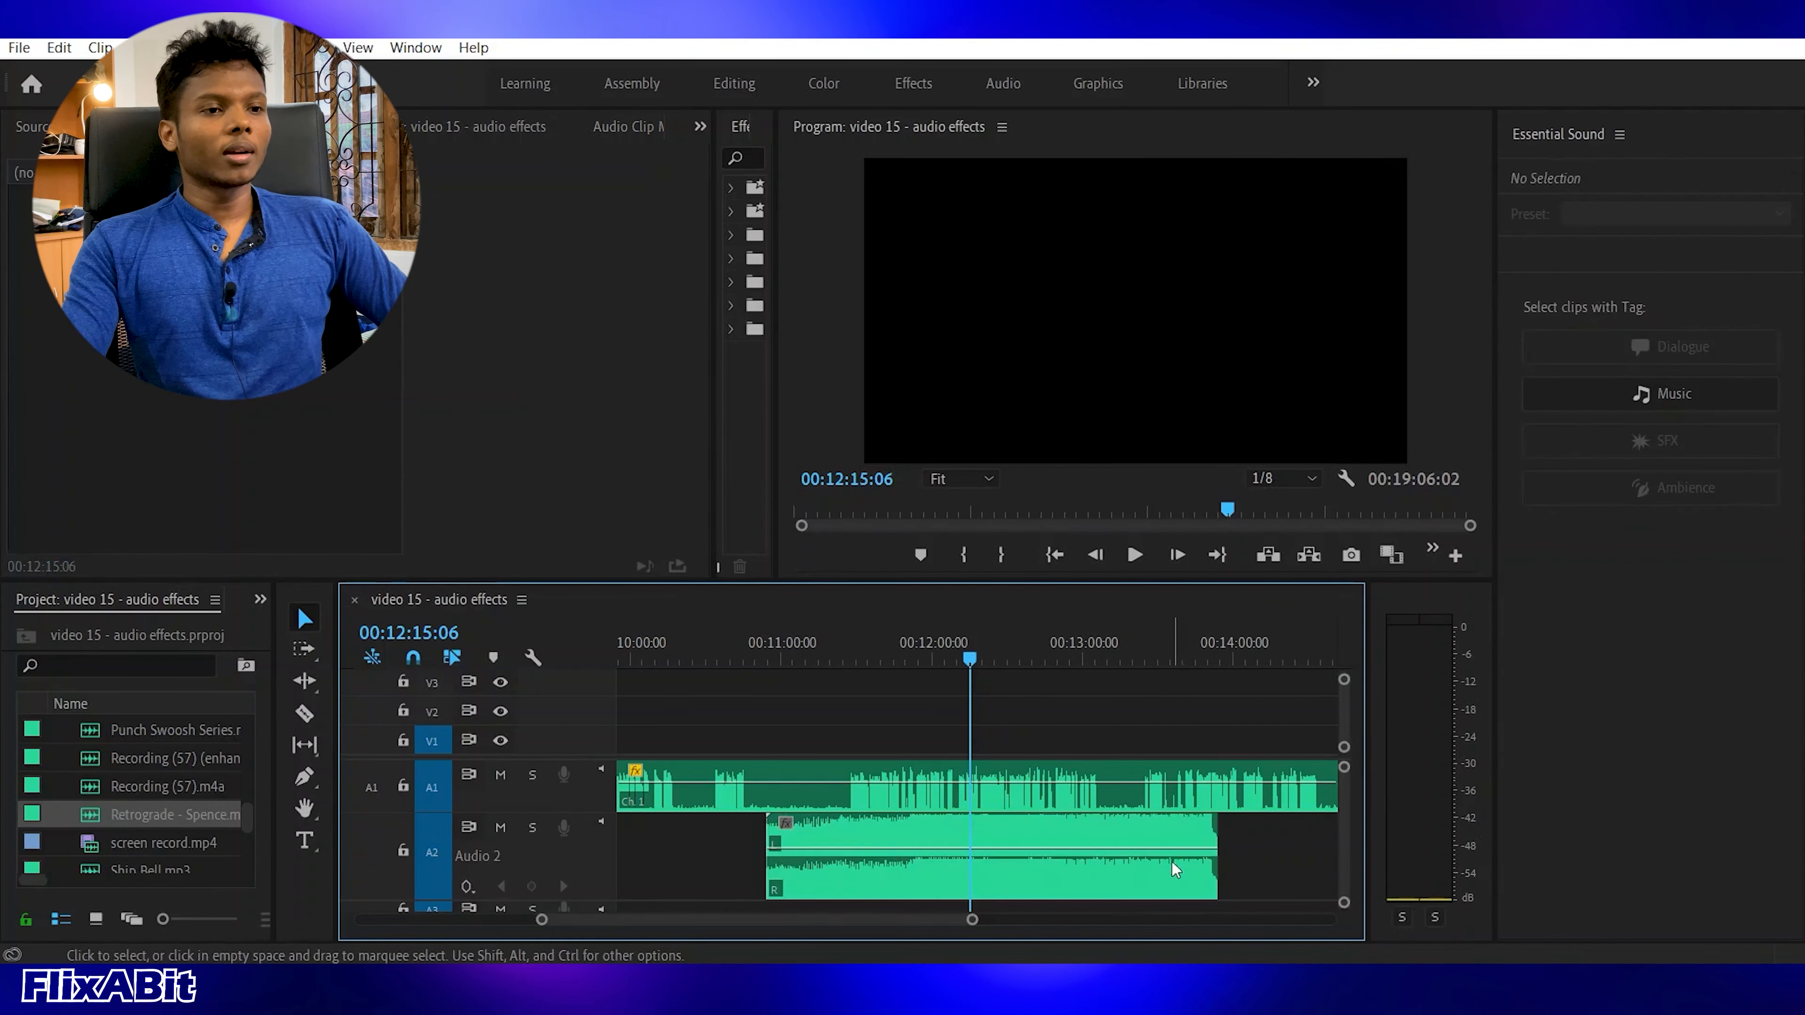
left_click(1148, 866)
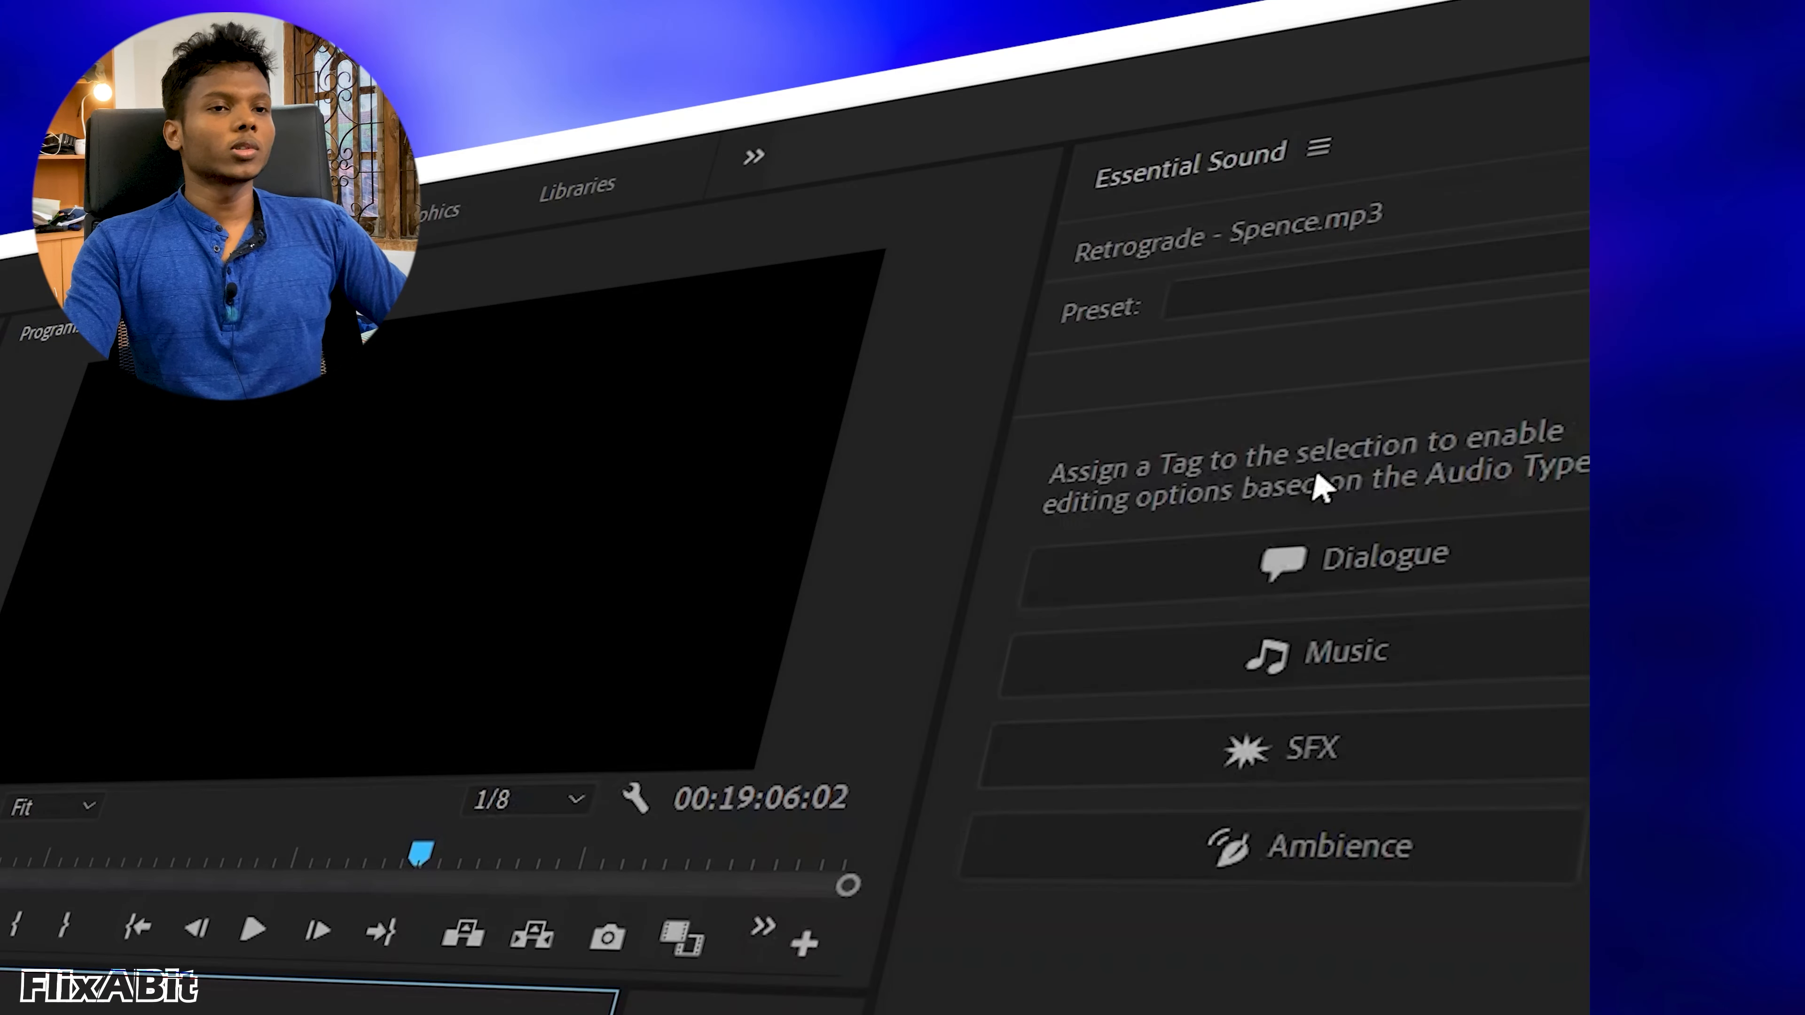
left_click(1361, 644)
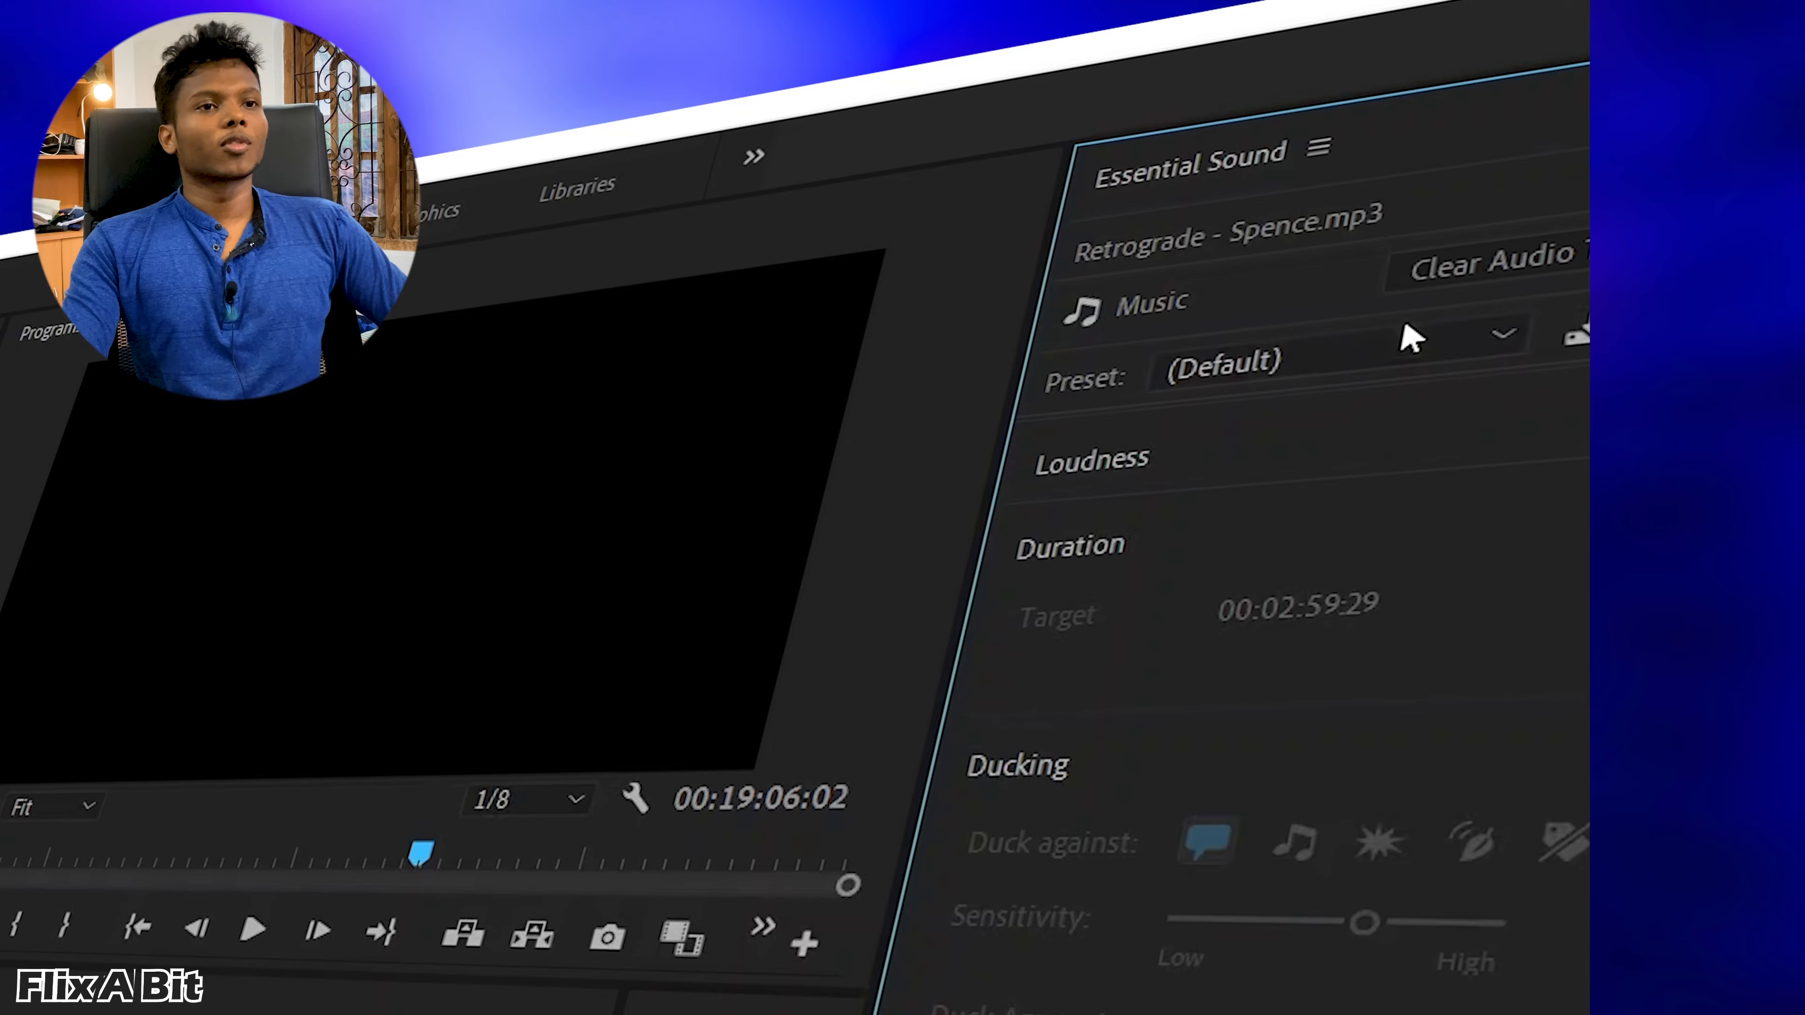
left_click(1410, 337)
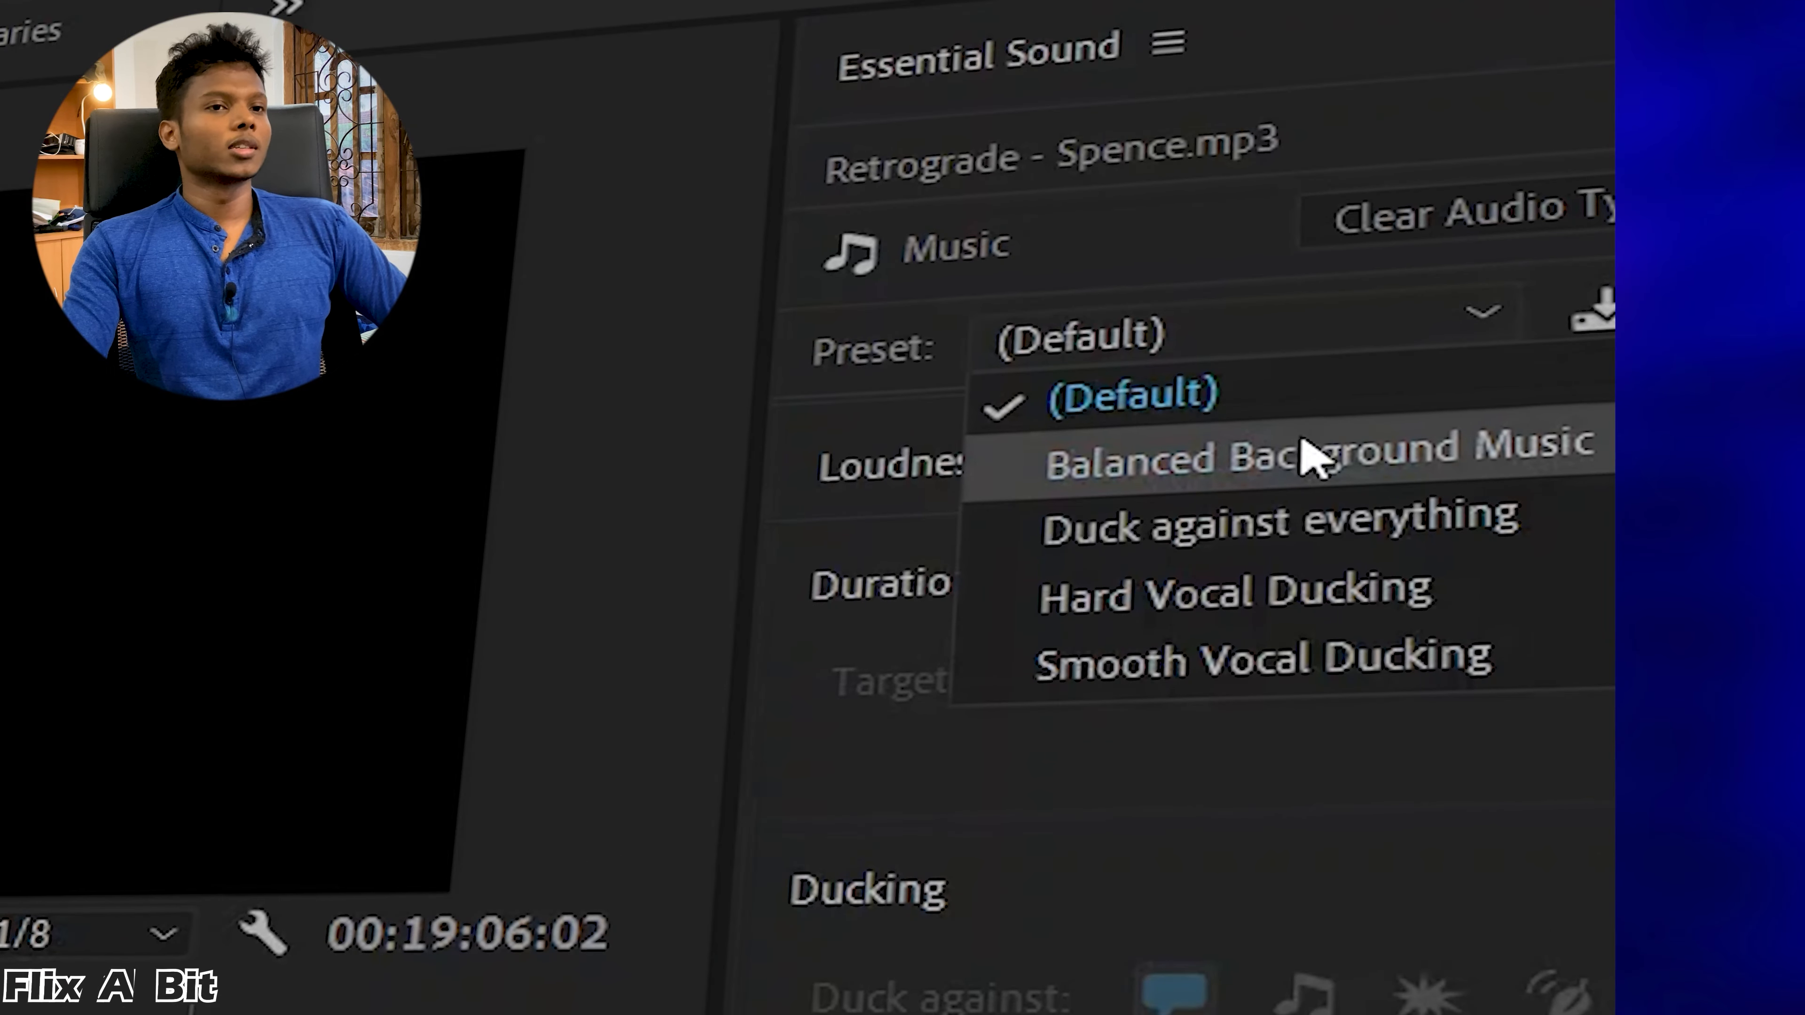
left_click(1307, 459)
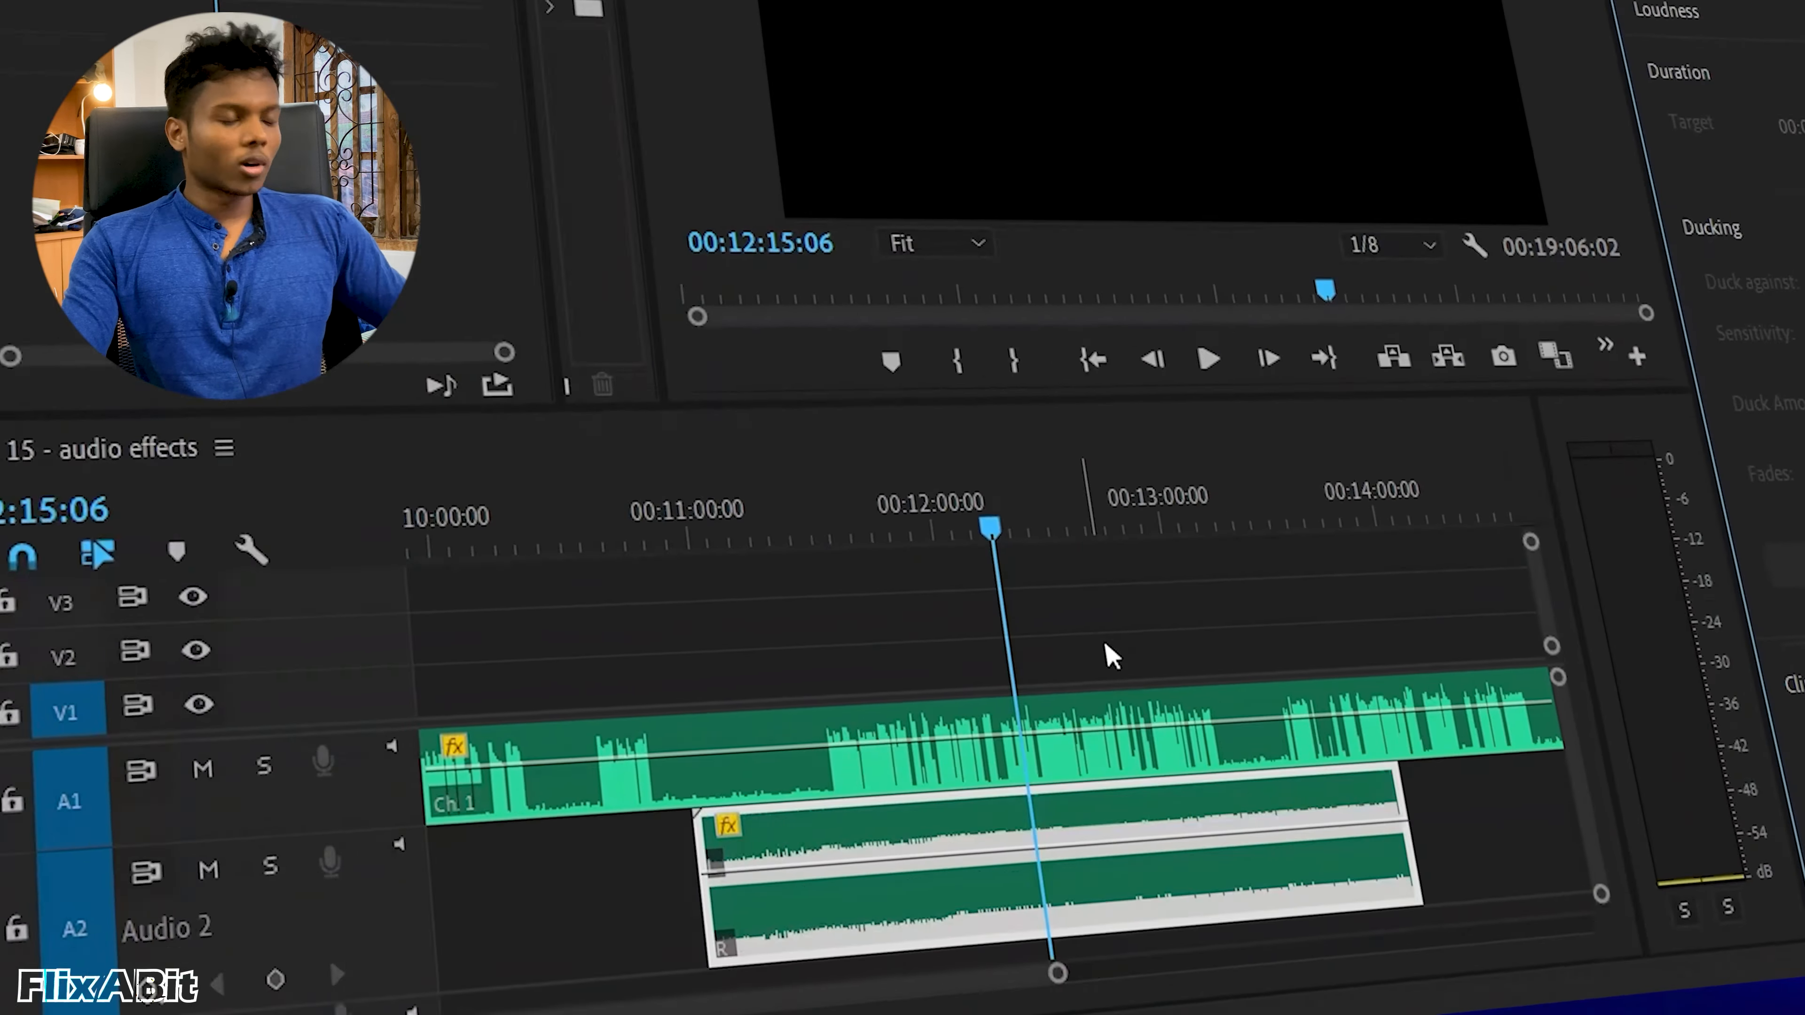
key("space")
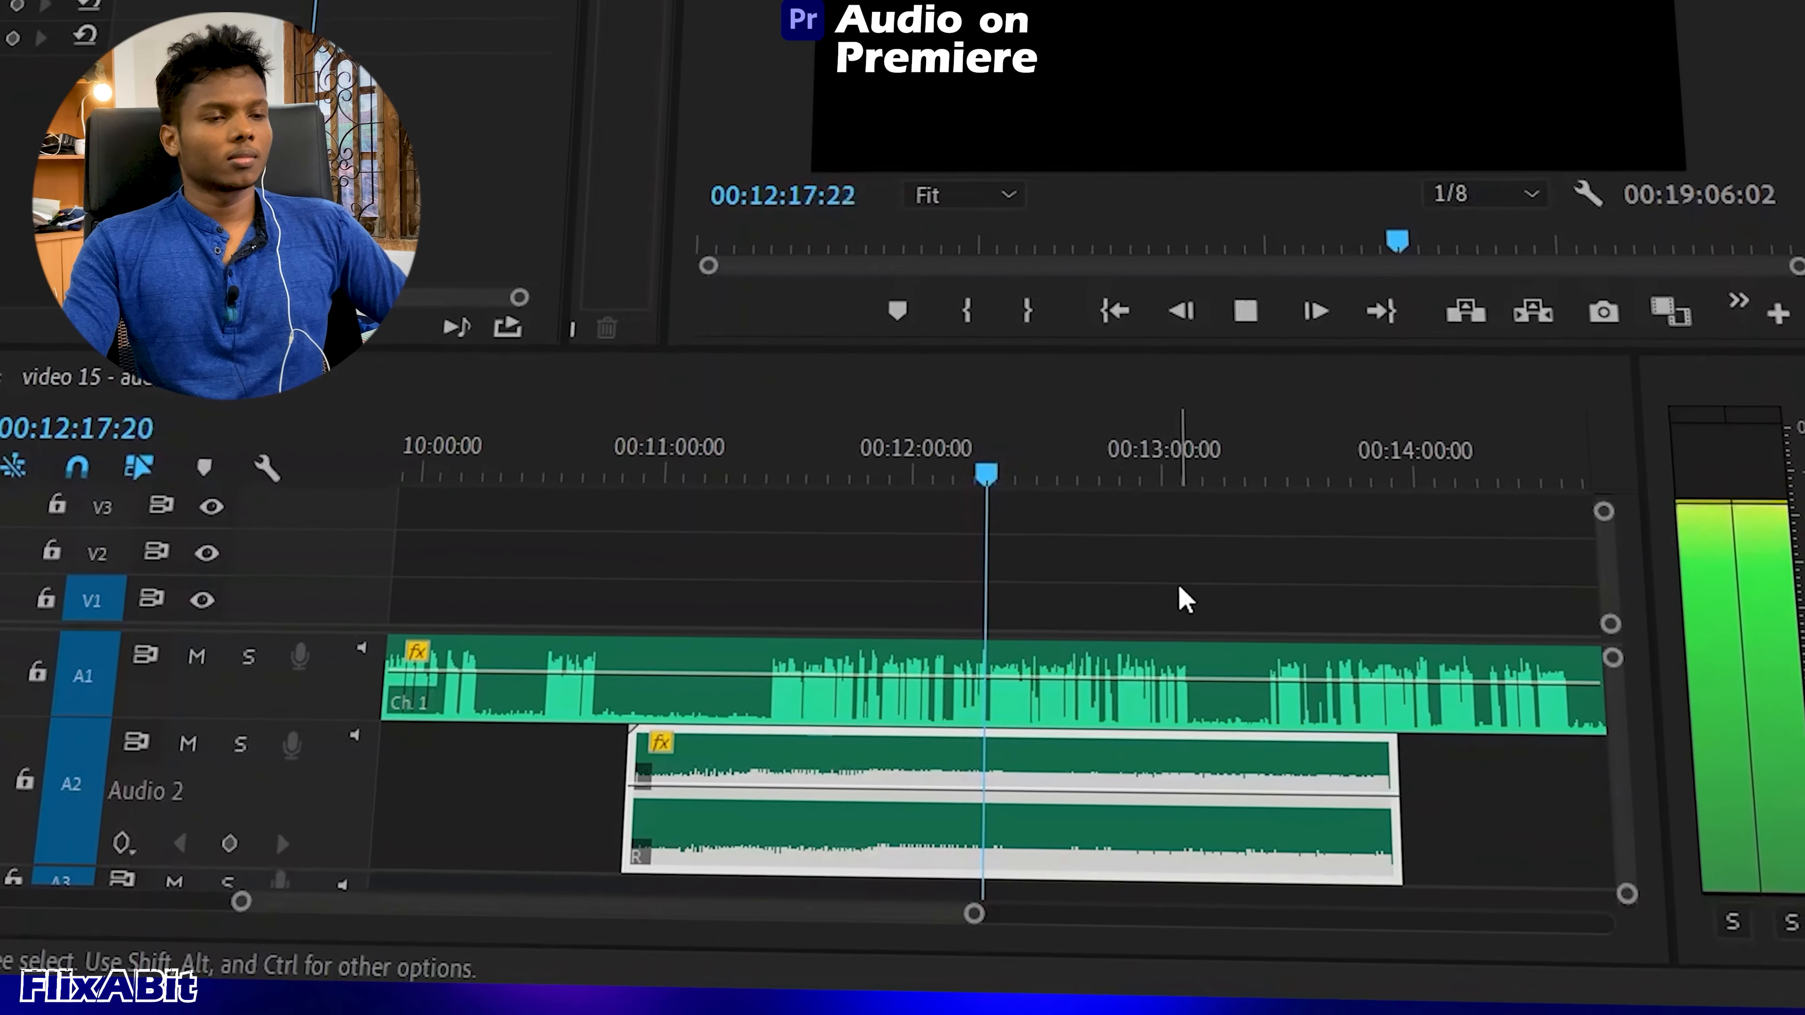
key("space")
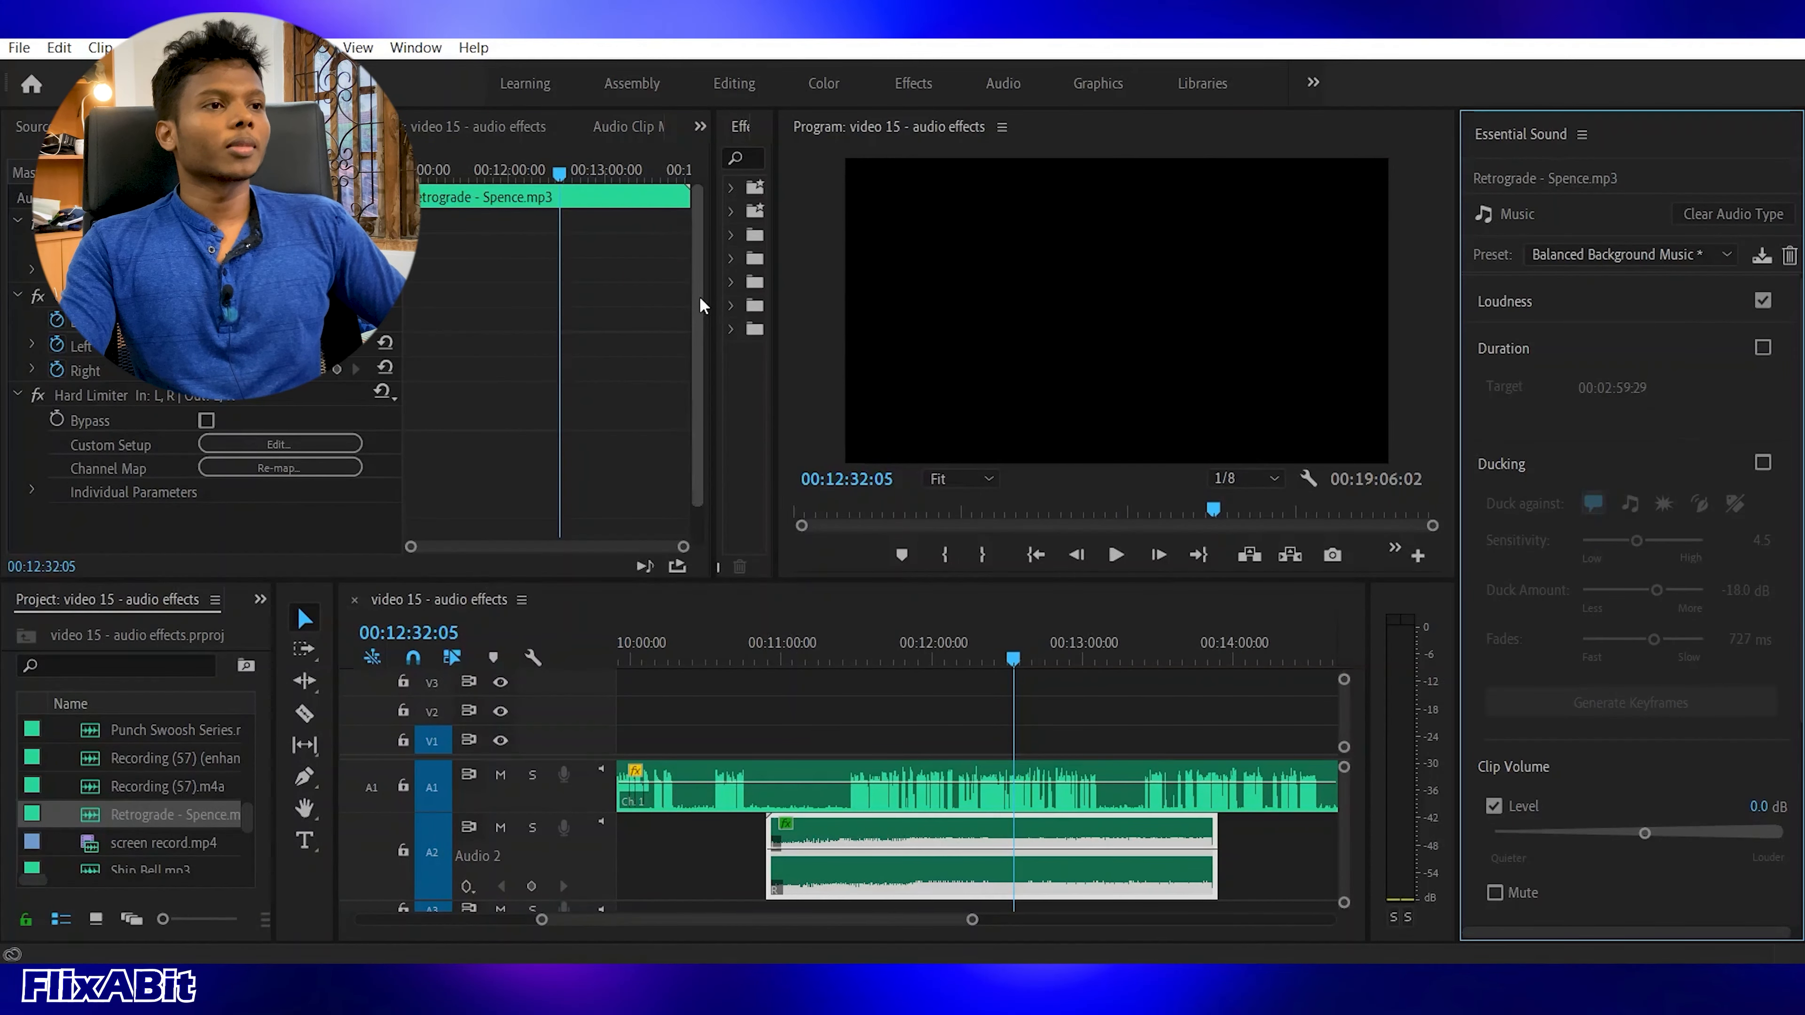
Apply the Lowpass audio effect to the Retrograde music clip on track A2, lower its Cutoff frequency and play back the mix.
left_click_drag(714, 311, 497, 312)
left_click(649, 158)
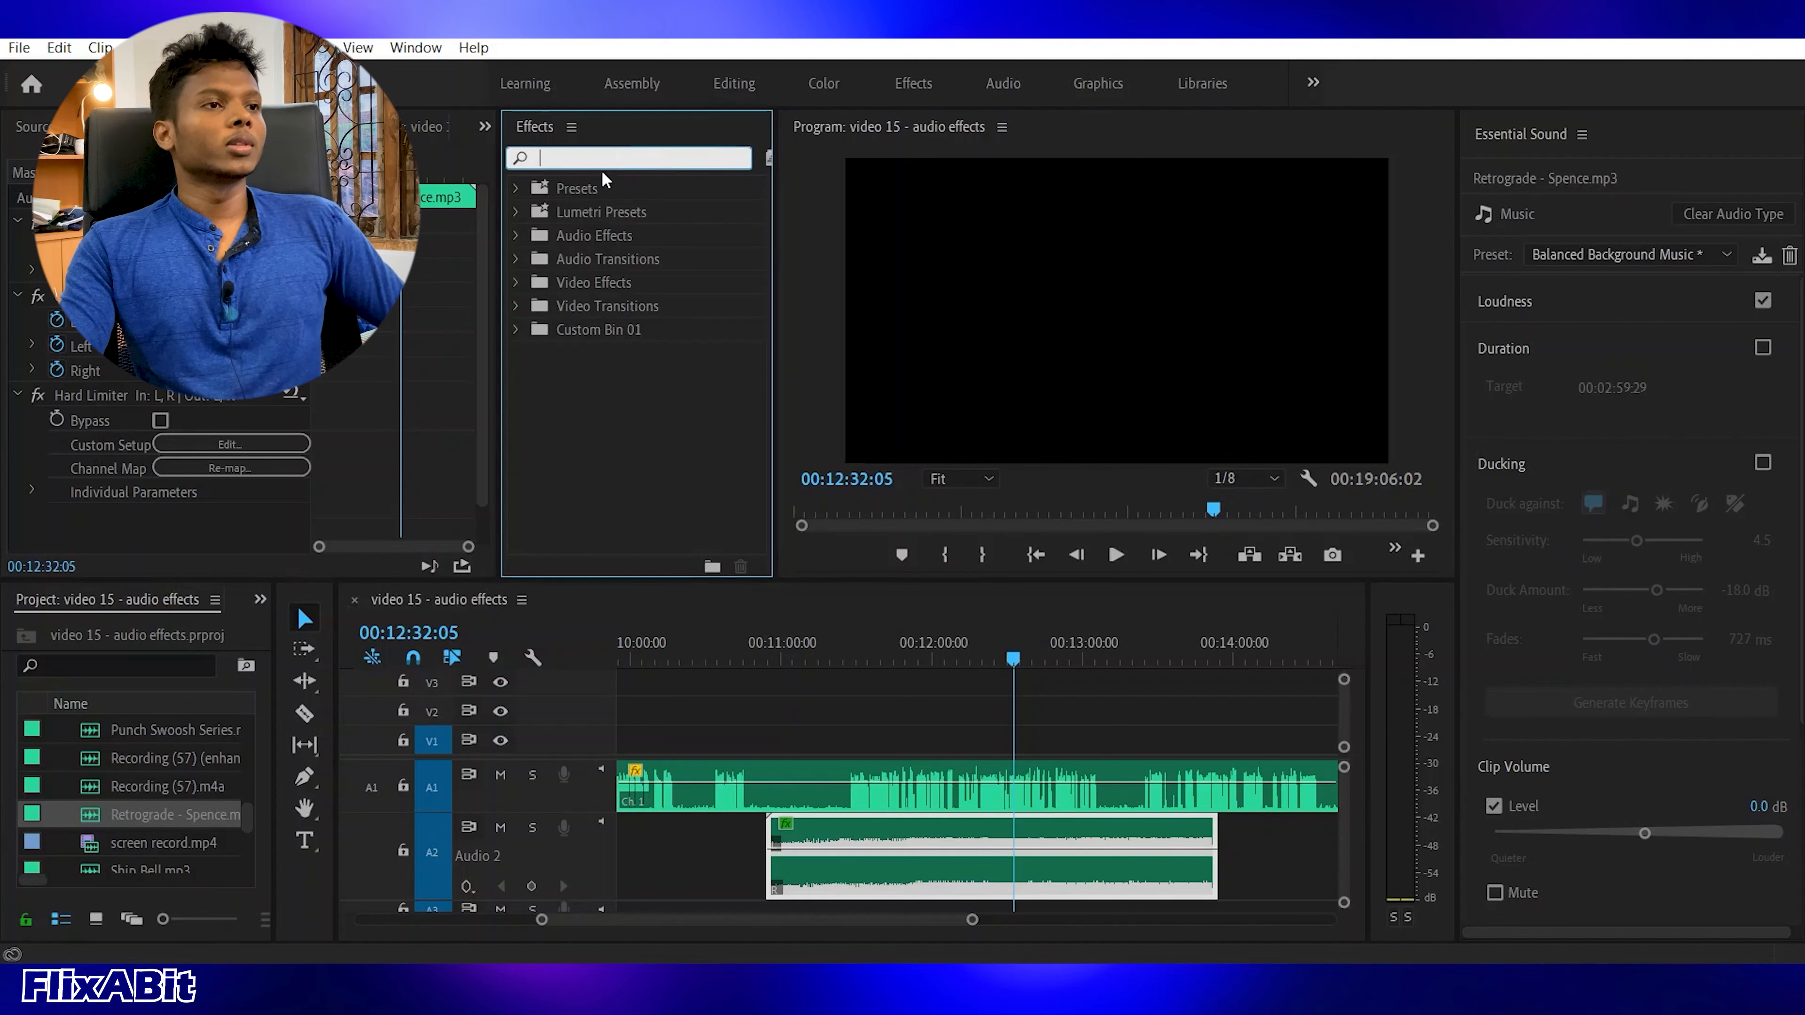
type("low")
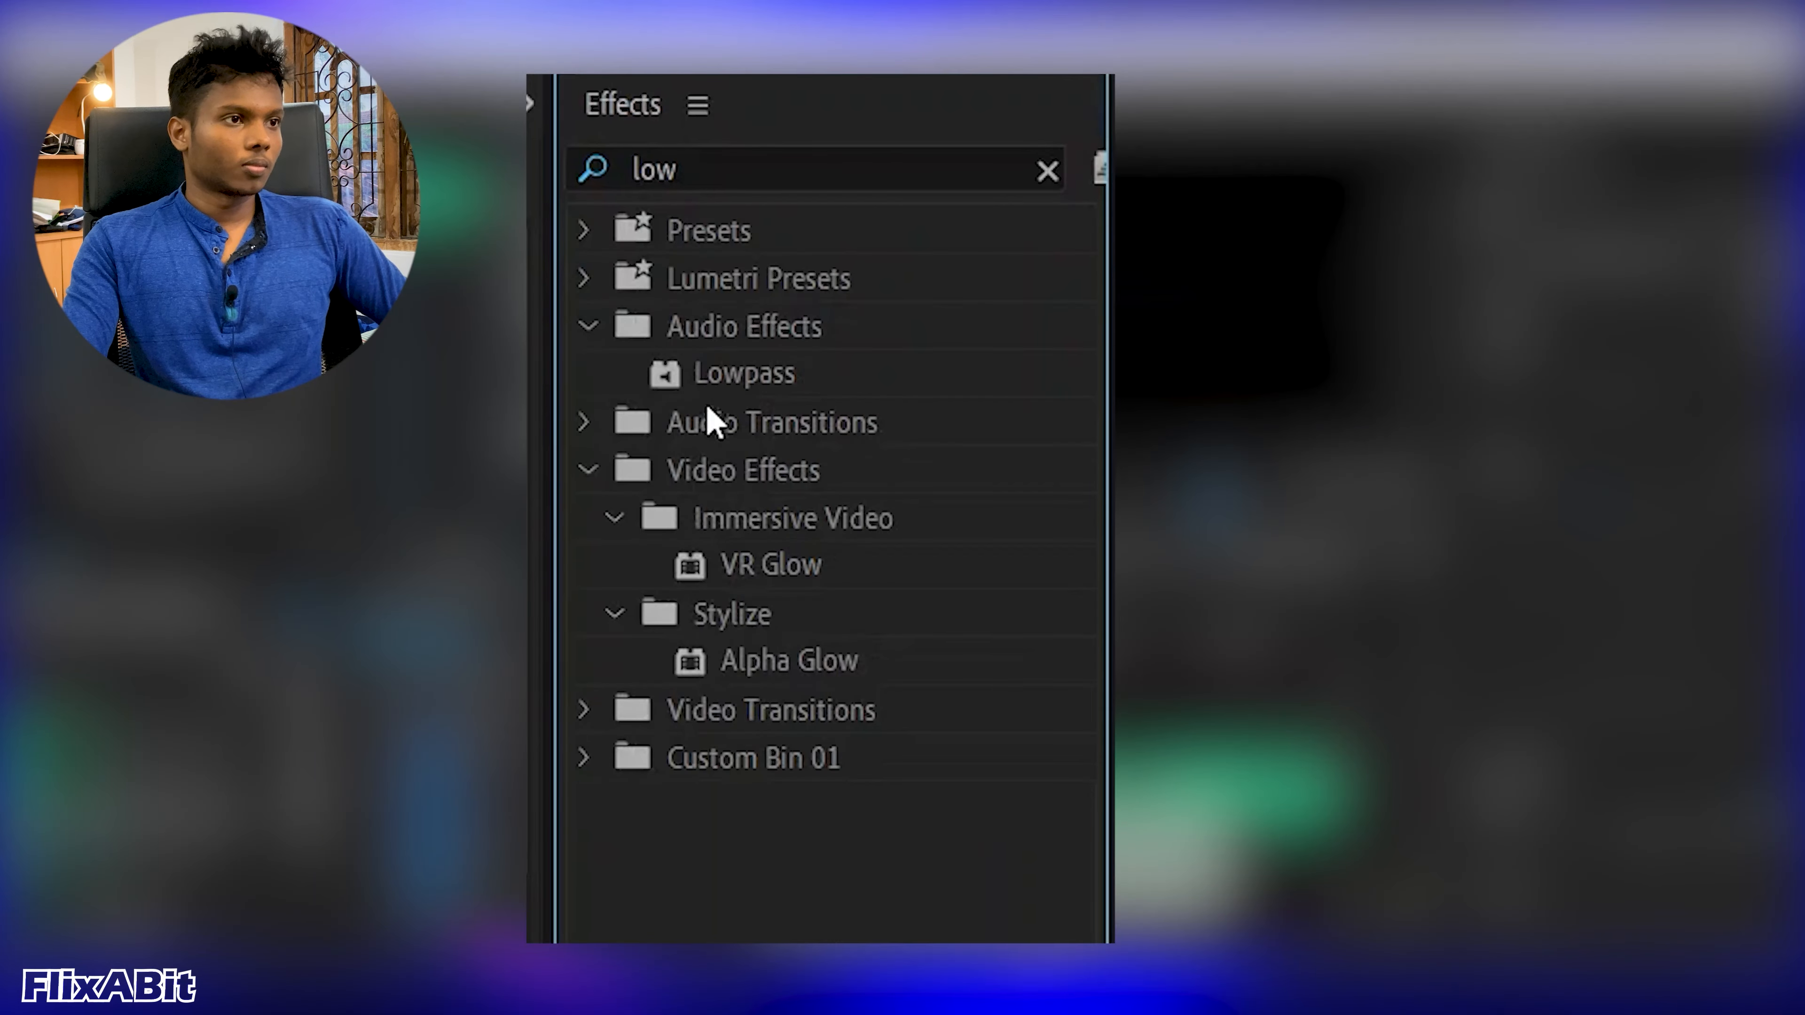
left_click(698, 384)
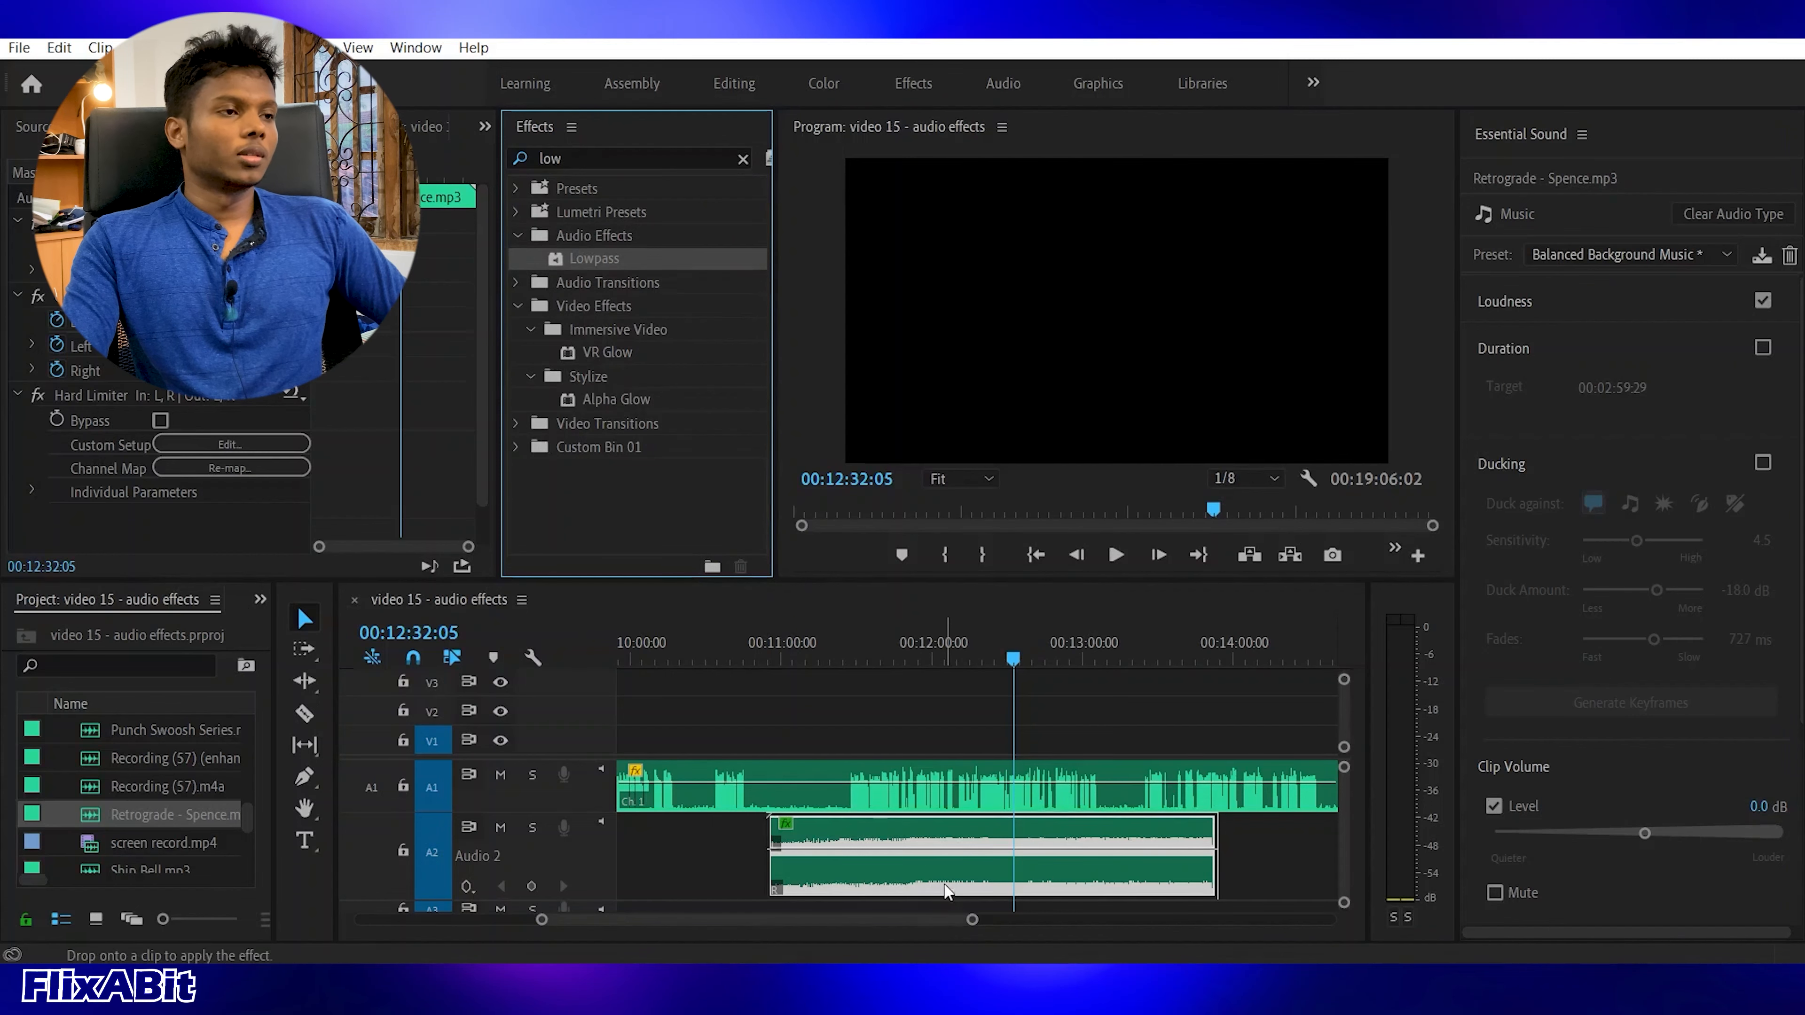
left_click_drag(945, 892, 945, 892)
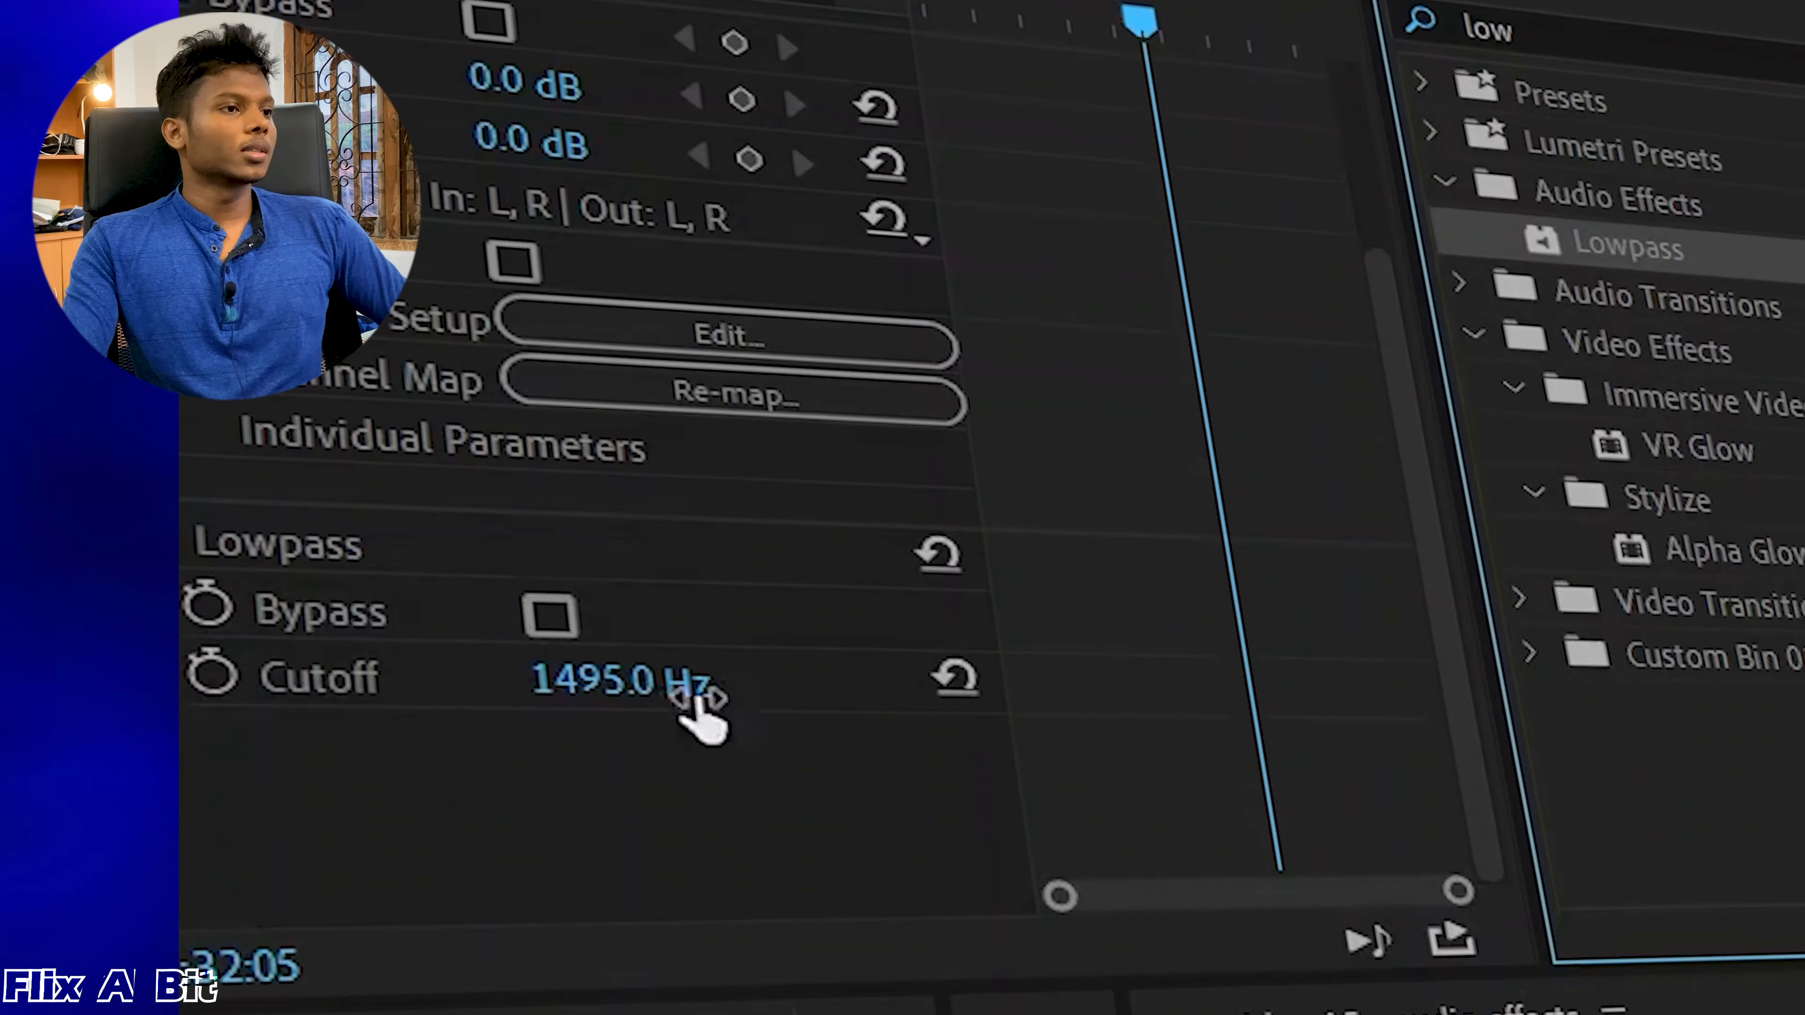
left_click_drag(696, 703, 639, 683)
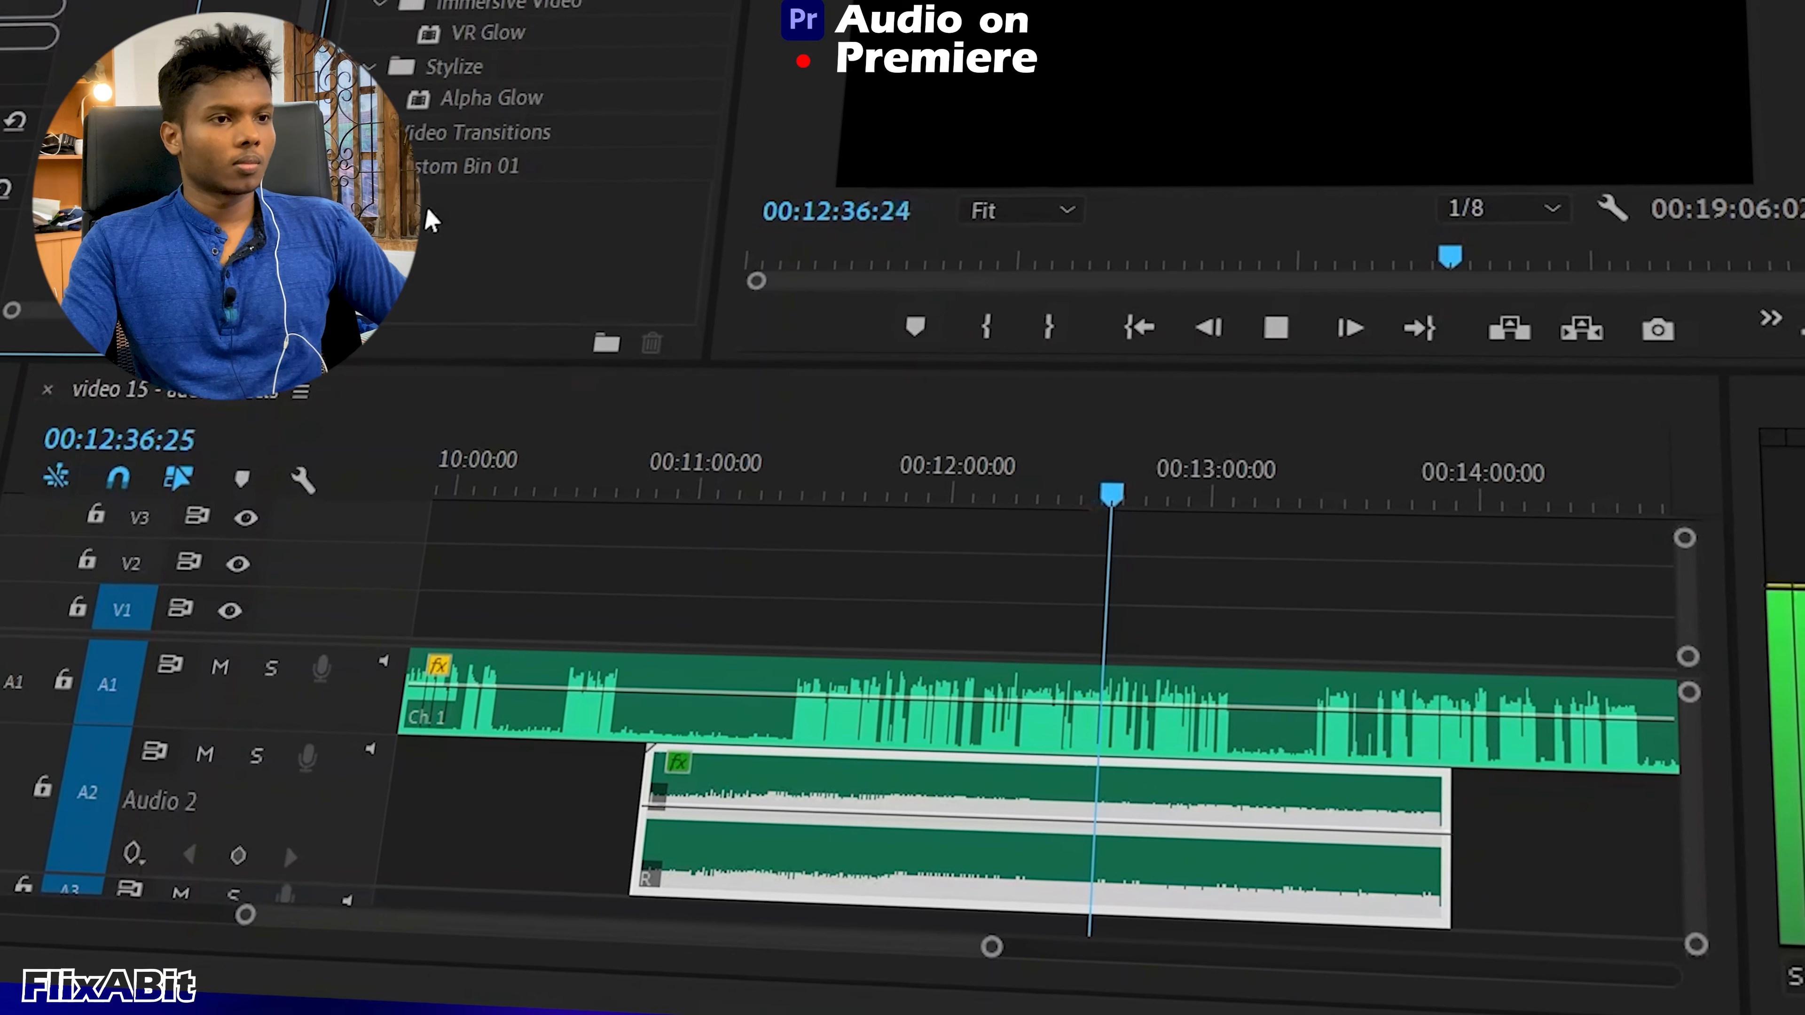
key("space")
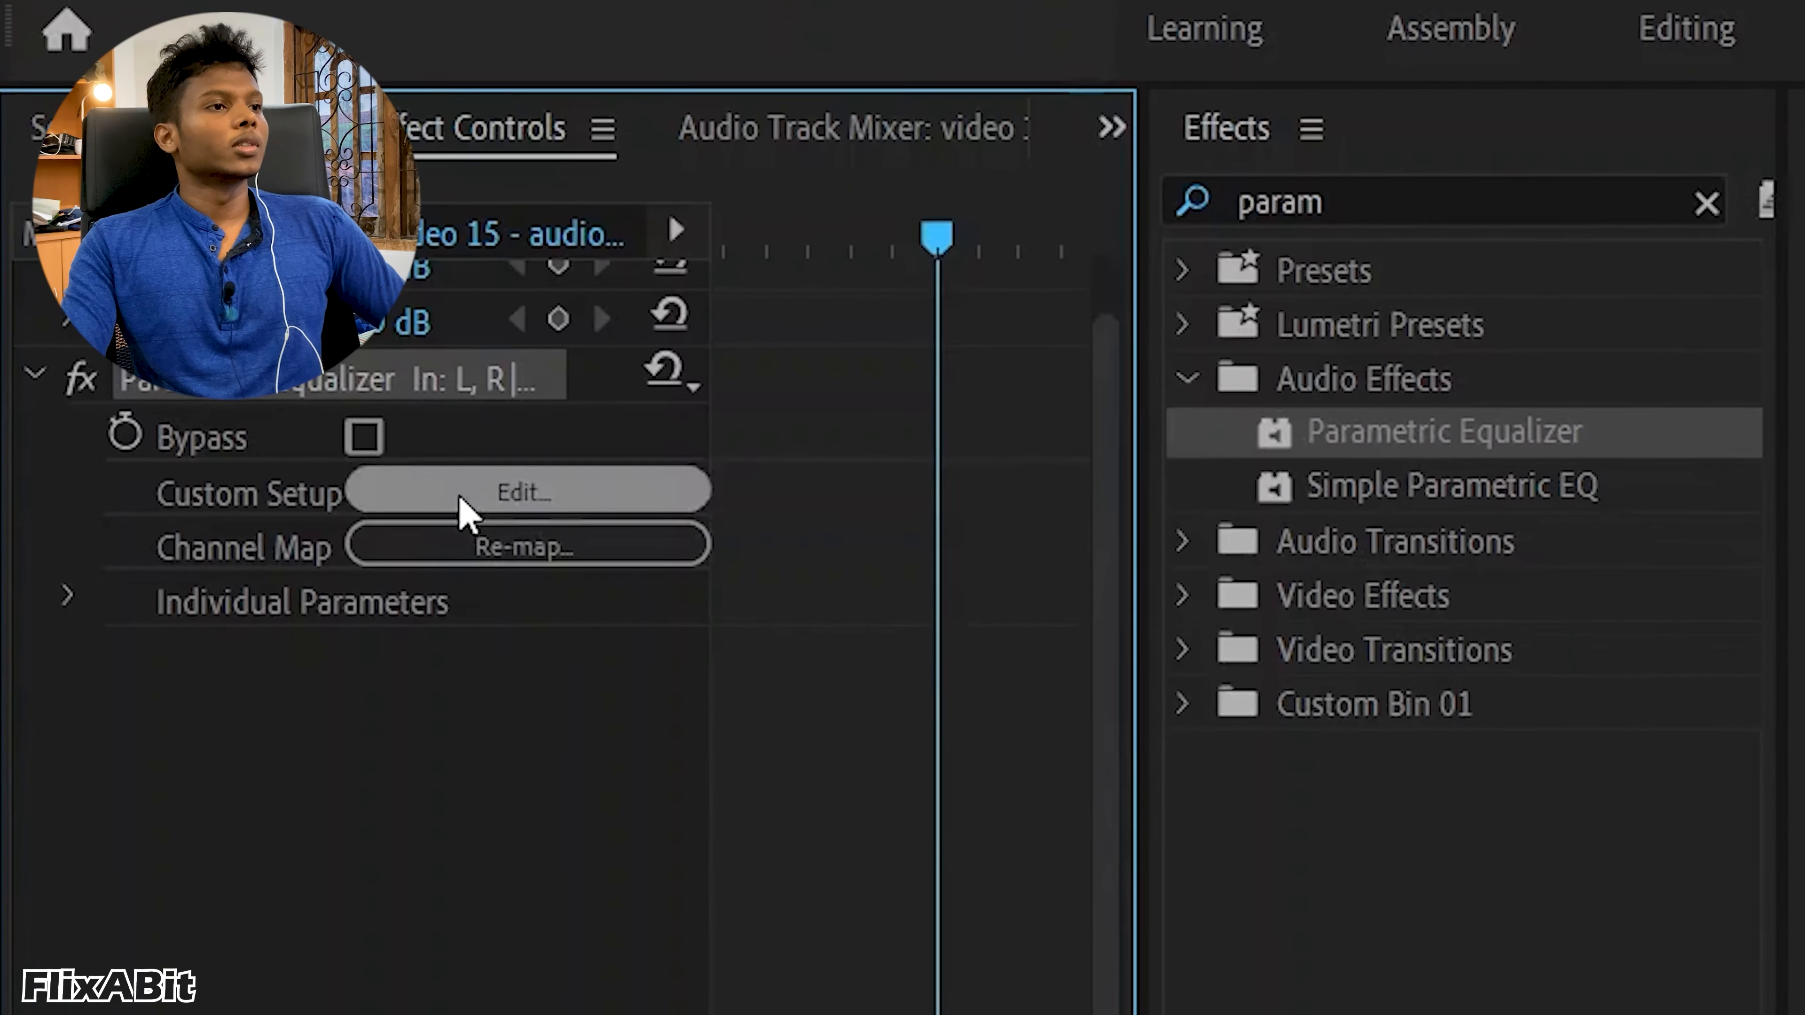
Open the music clip's Parametric Equalizer setup, enable the low-pass band and lower its frequency to about 1691 Hz.
left_click(463, 512)
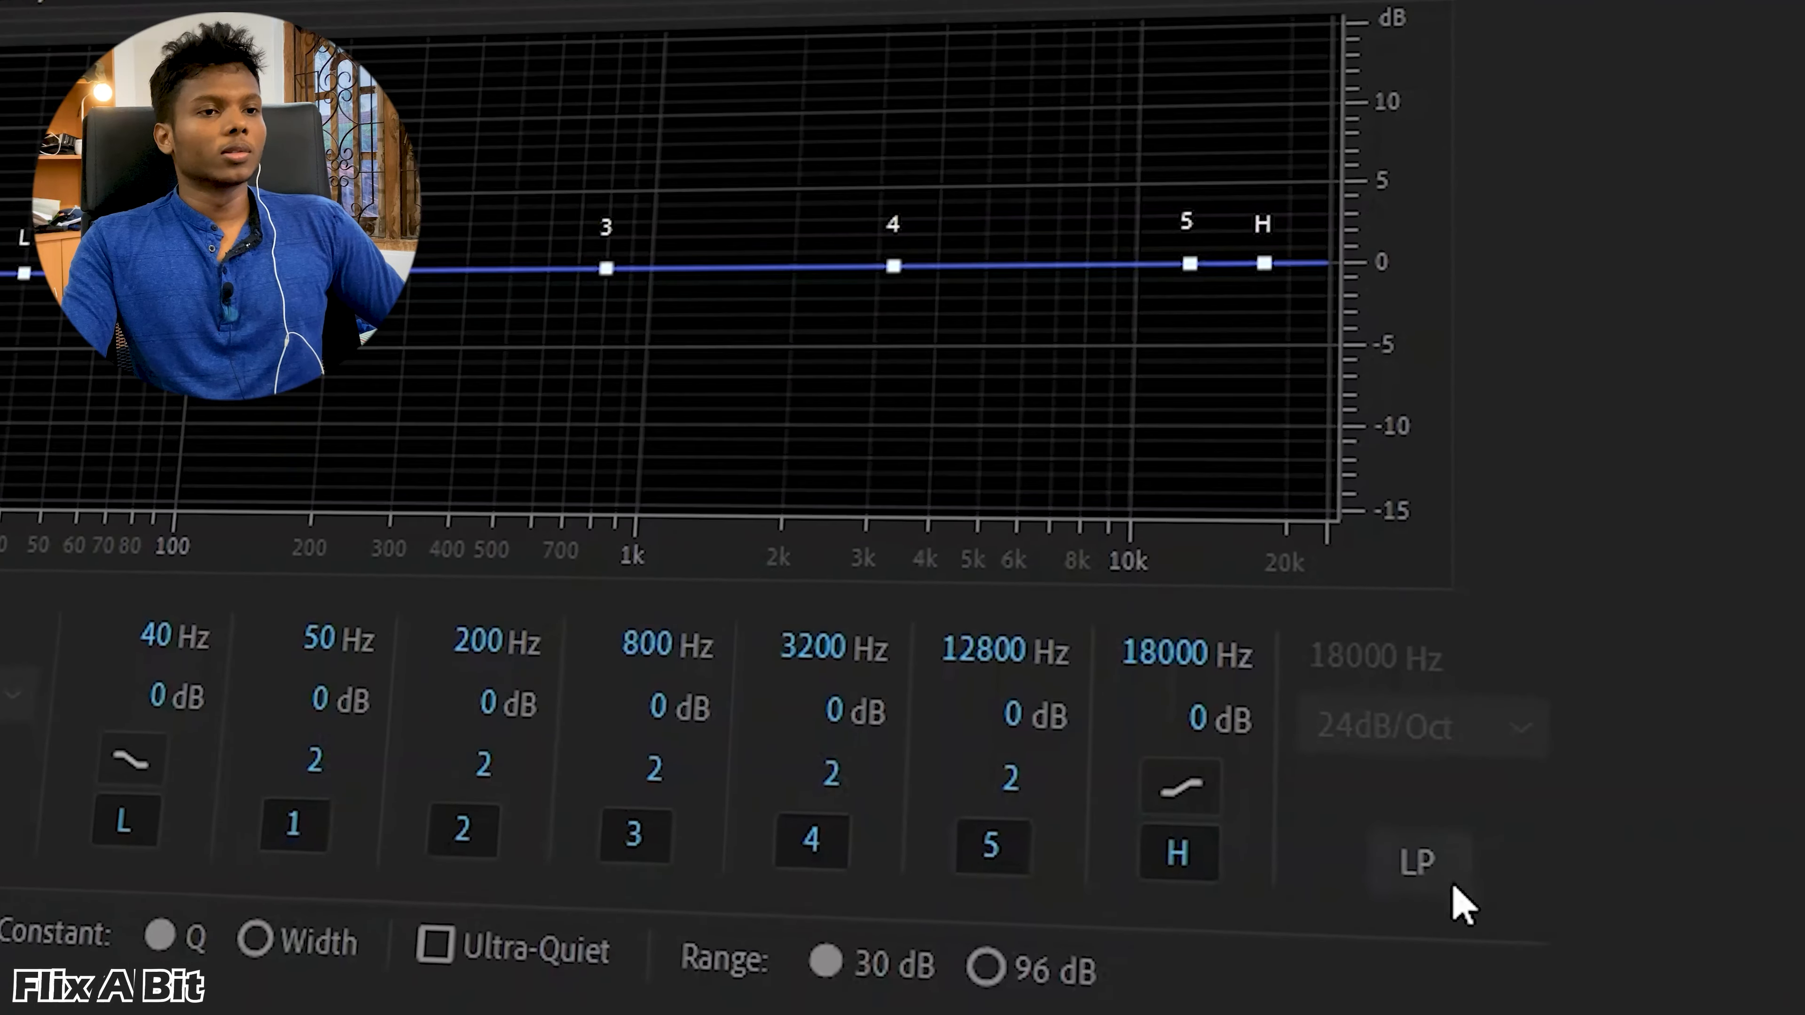
left_click(1483, 832)
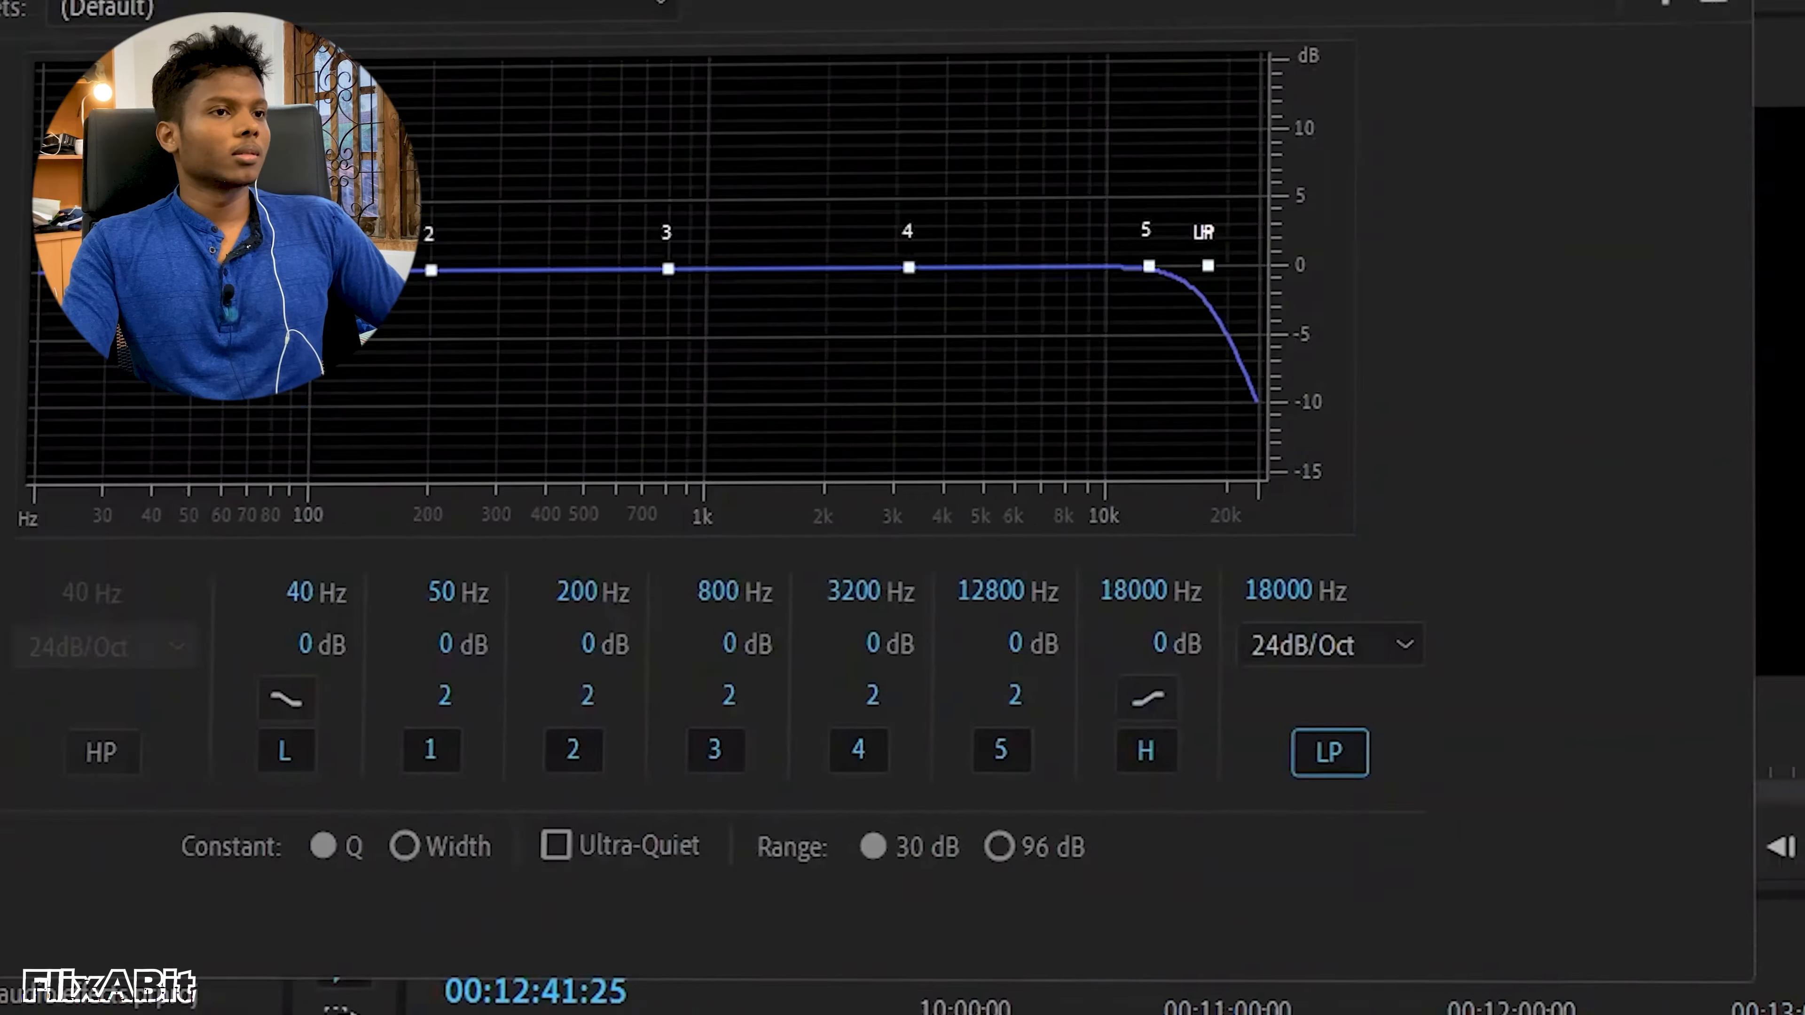
left_click_drag(1275, 589, 1043, 566)
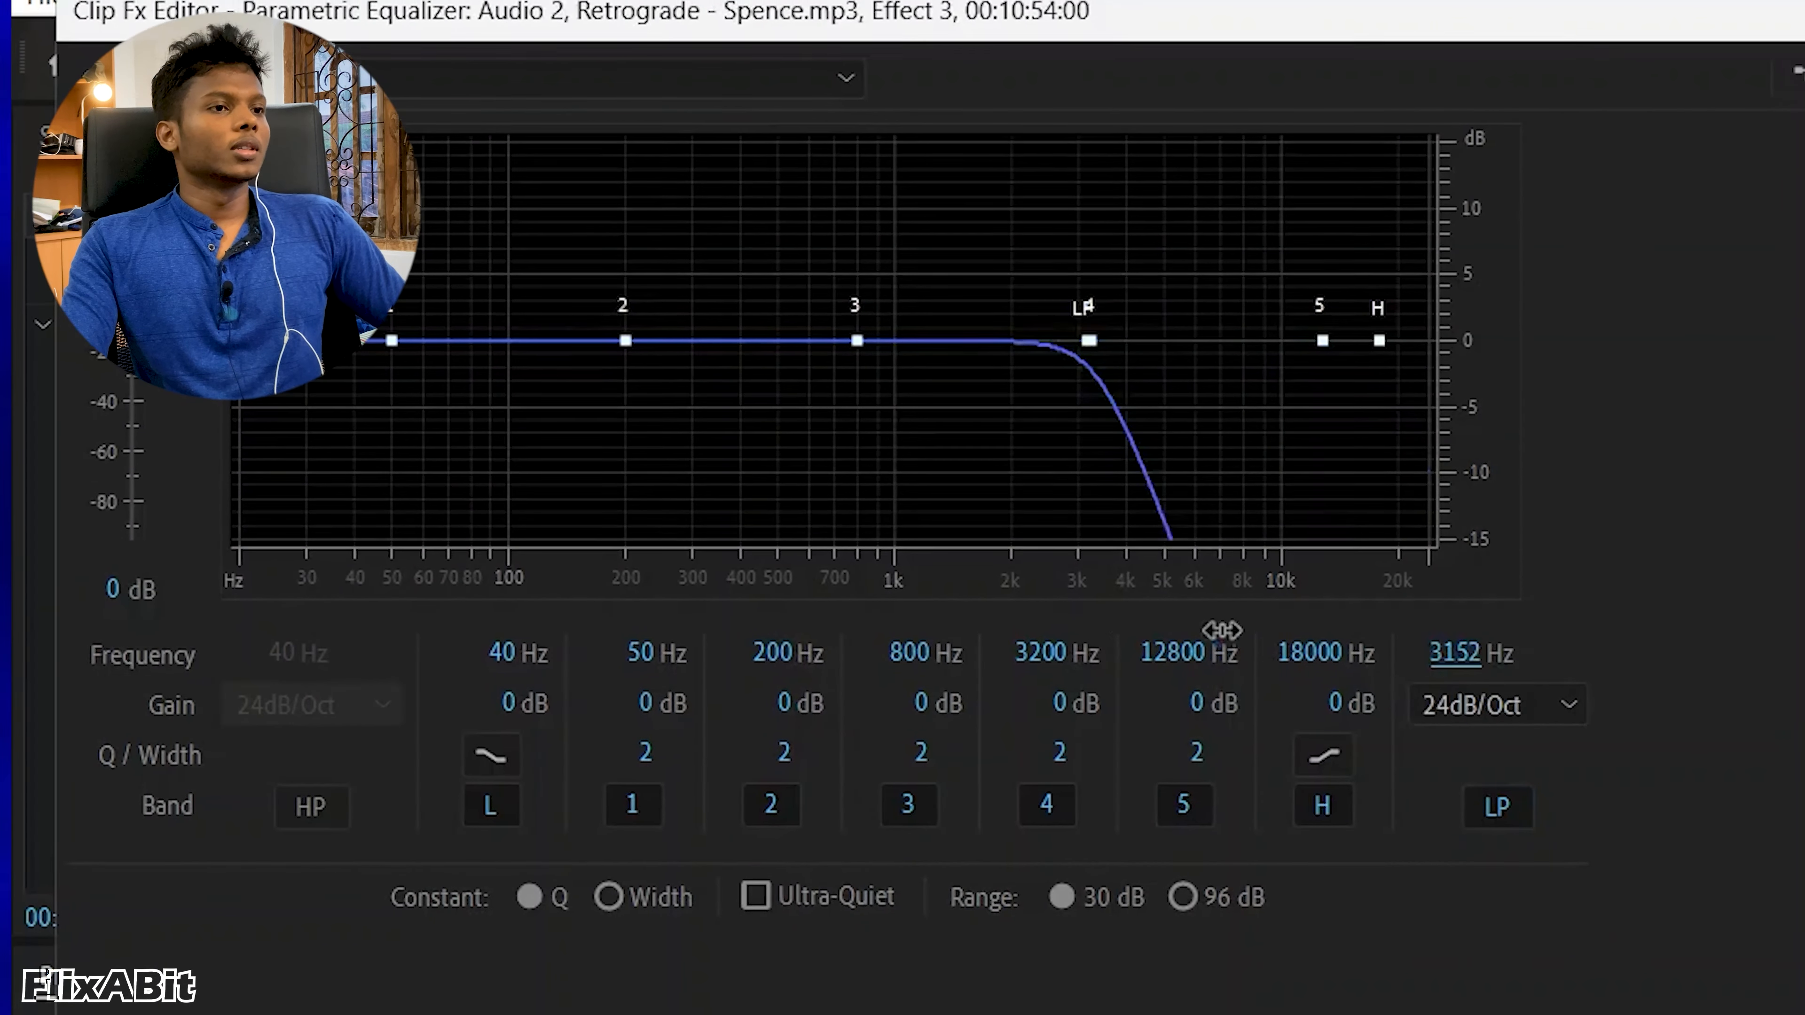
left_click_drag(1222, 630, 1061, 619)
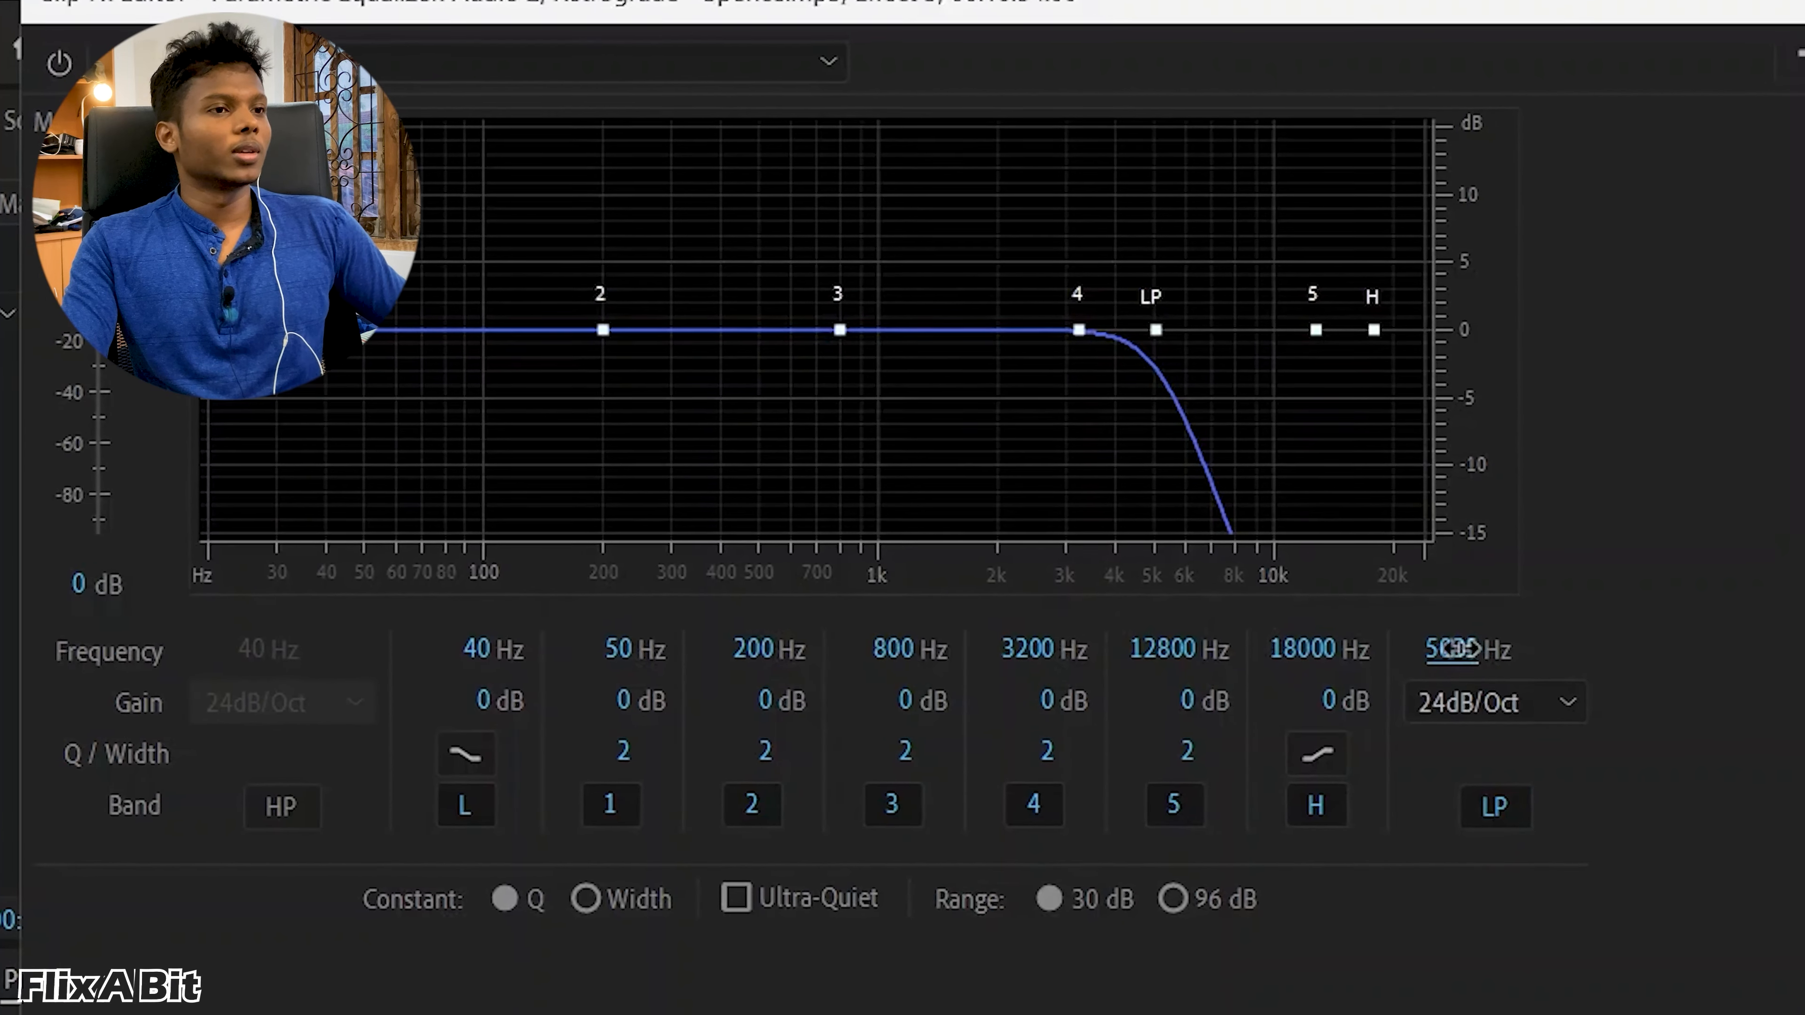
left_click_drag(1455, 651, 1320, 647)
left_click_drag(1030, 575, 1152, 587)
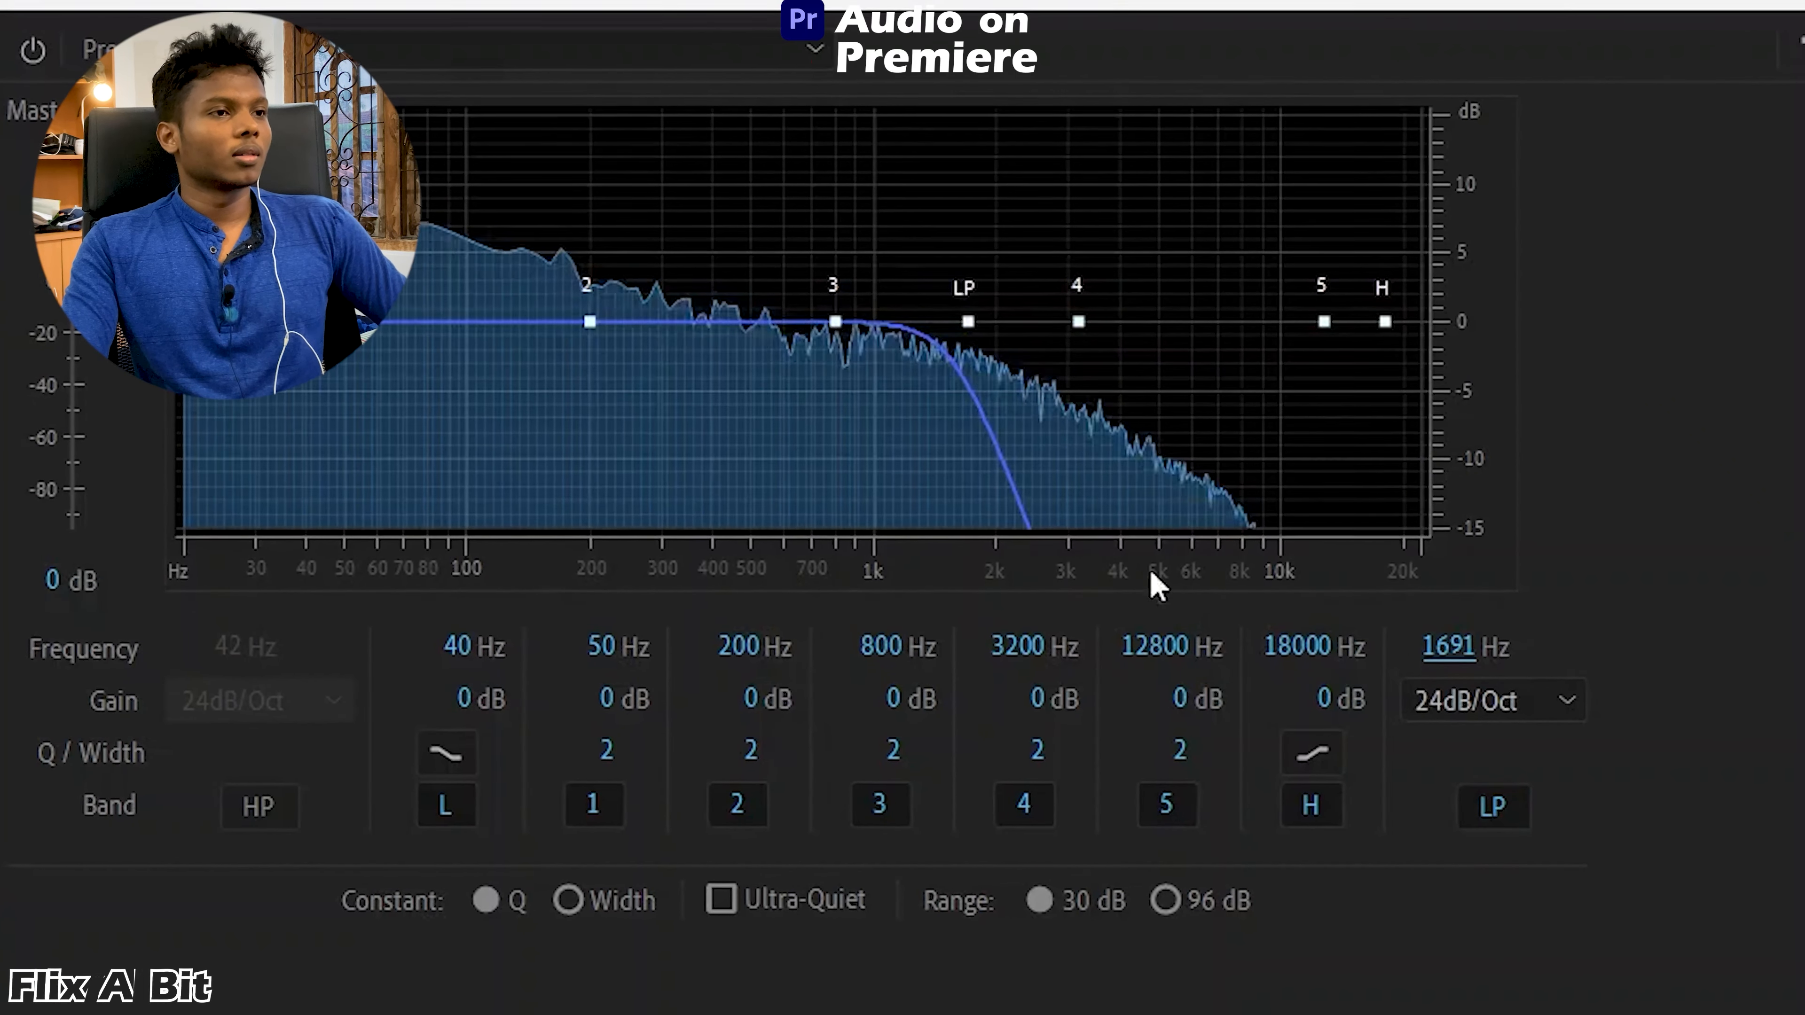
Fine-tune the equalizer's low-pass frequency to about 892 Hz while listening, stop playback and return to the timeline.
left_click_drag(1455, 647, 1381, 644)
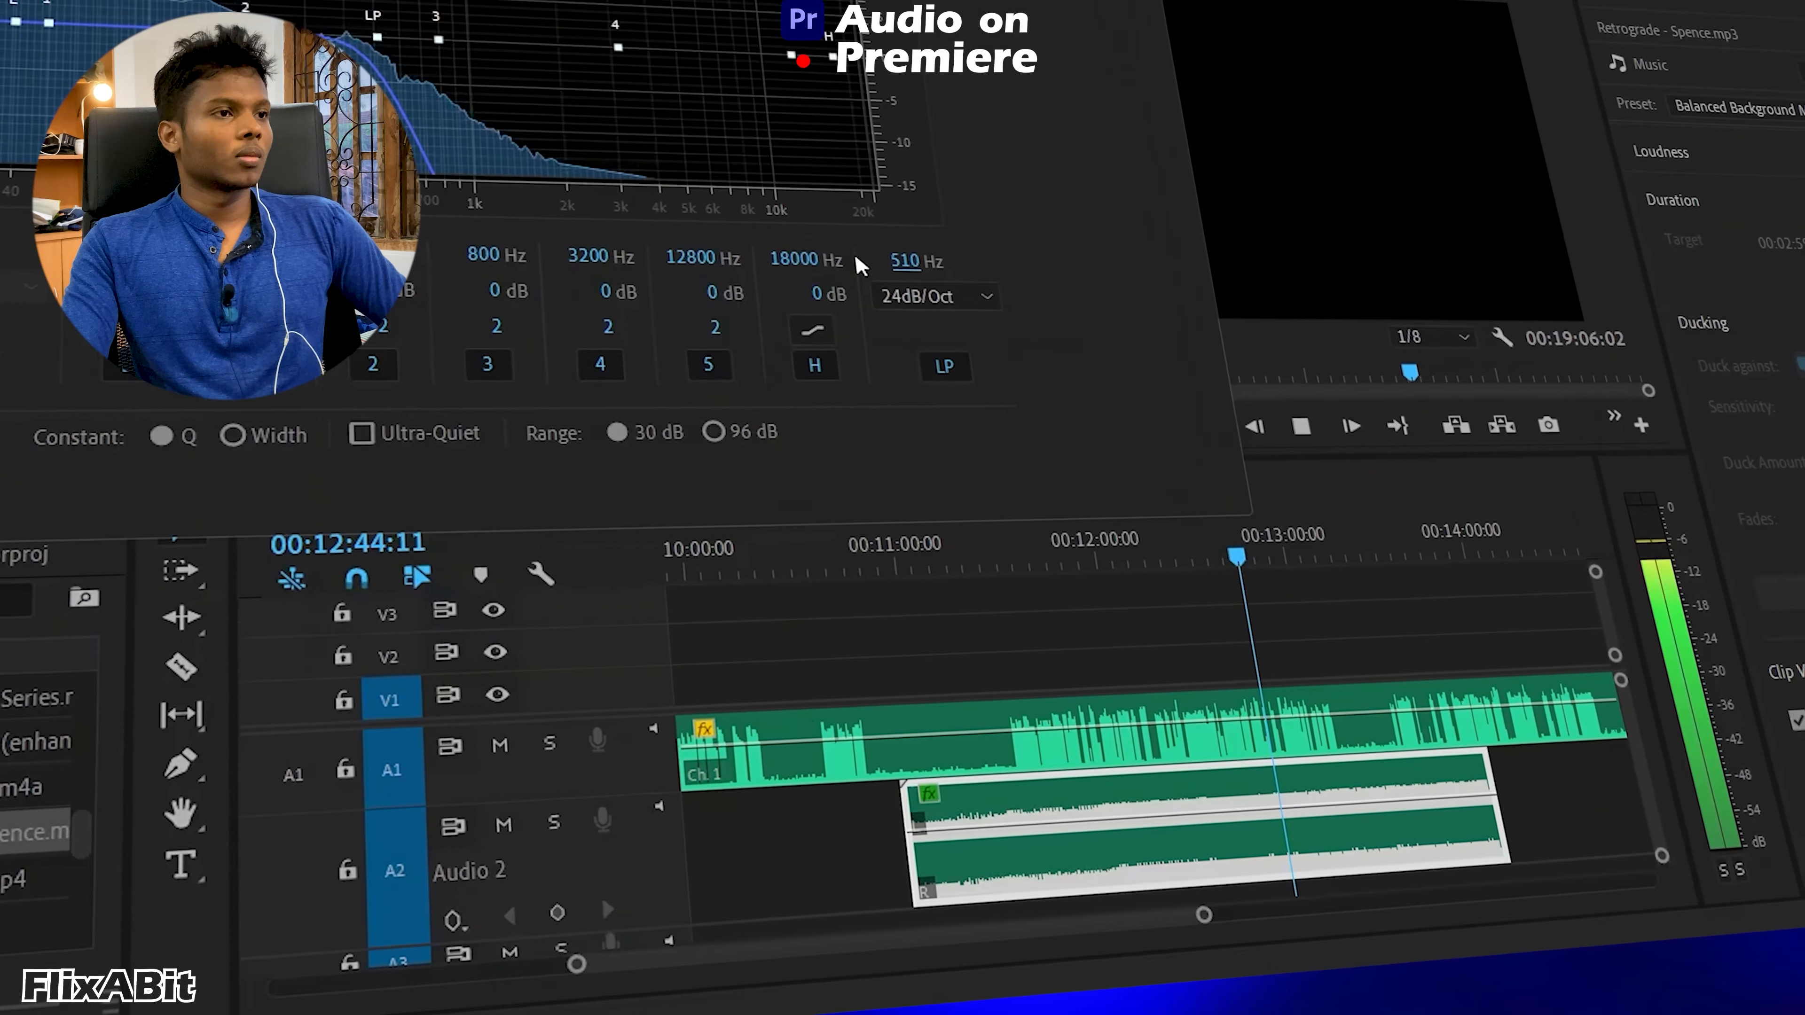
left_click_drag(902, 266, 968, 272)
left_click_drag(836, 251, 842, 255)
key("space")
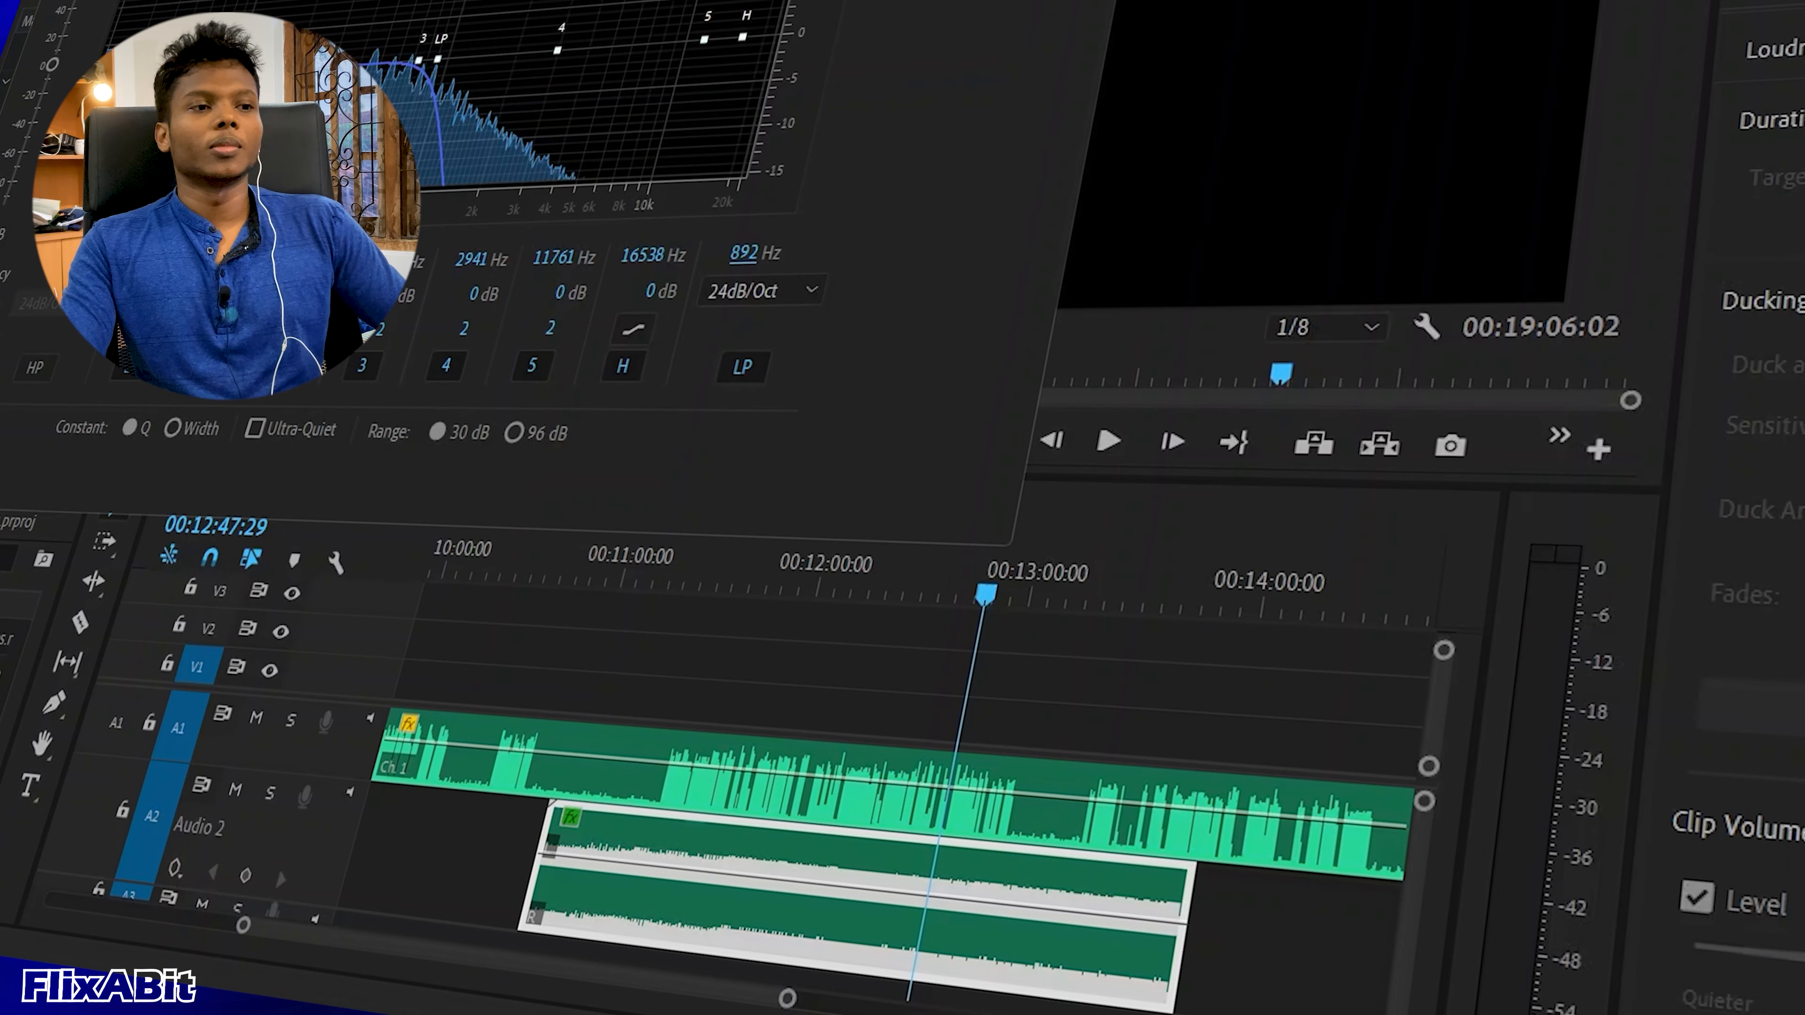
left_click(985, 633)
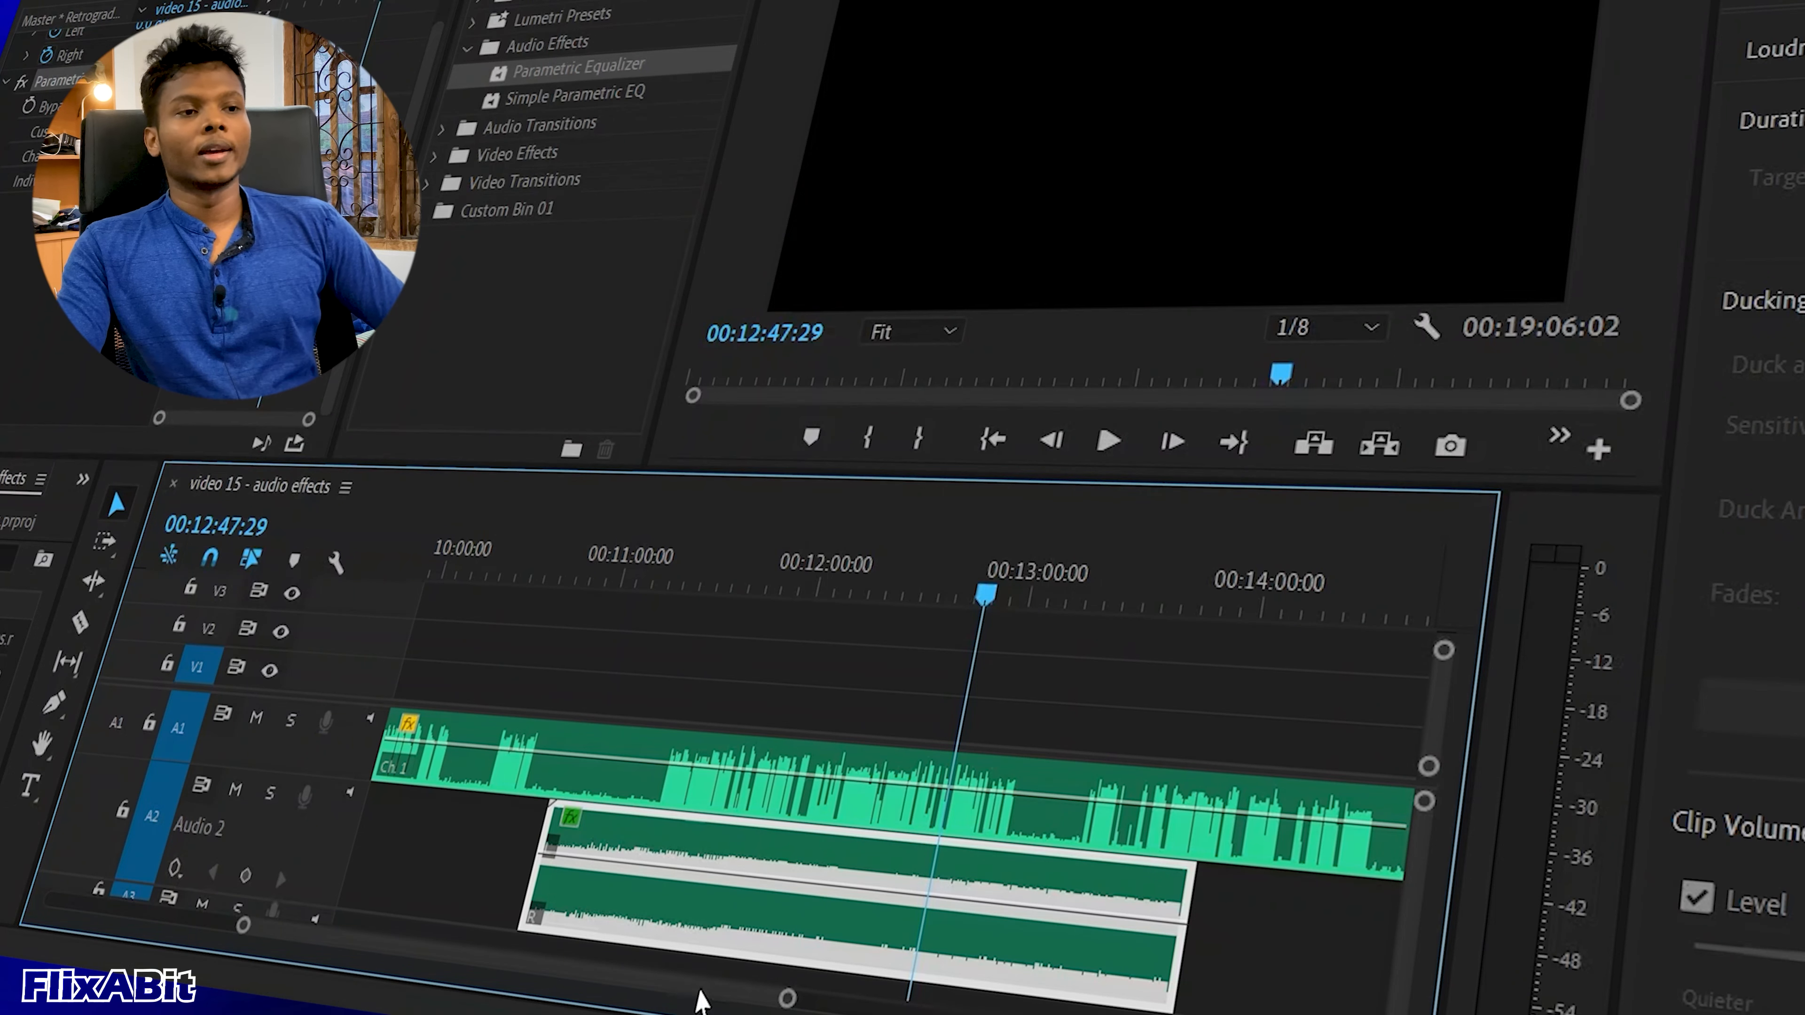
Try keyframing the music clip's volume Level in the effect settings with a 4.9 dB value, and reset the Level.
scroll(630, 805, "down", 3)
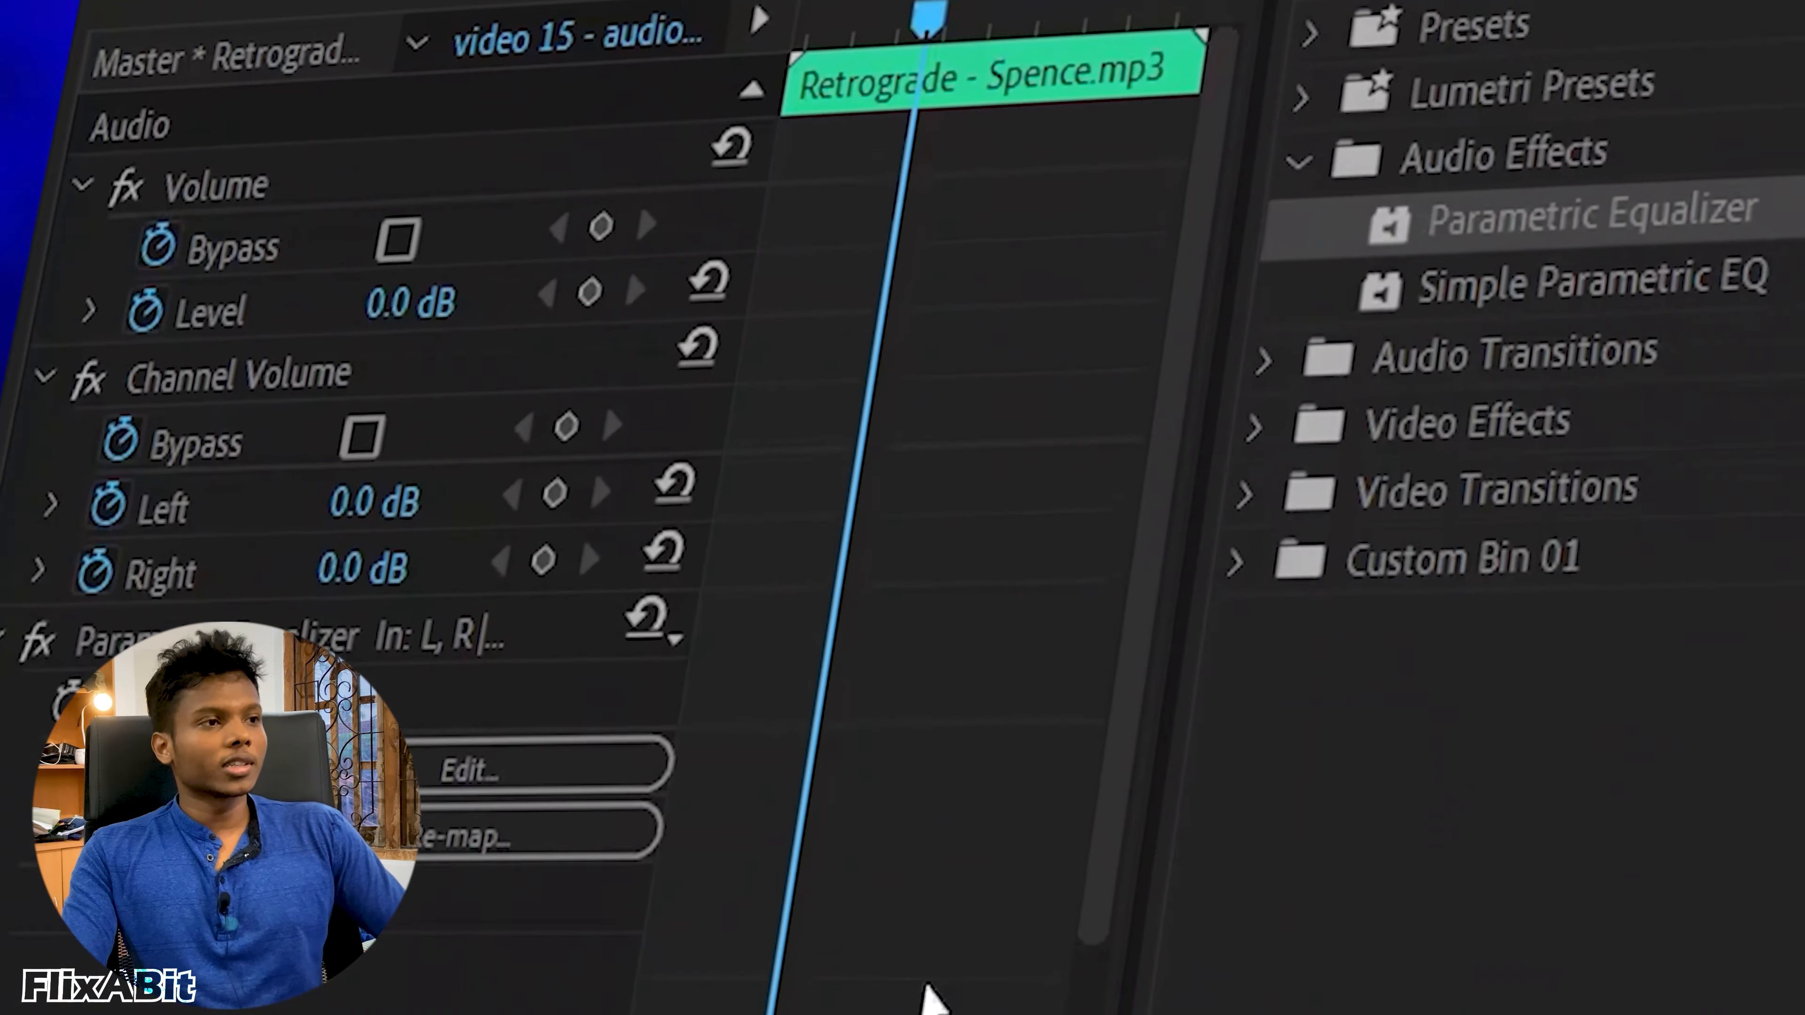
left_click(622, 299)
left_click_drag(965, 17, 1027, 14)
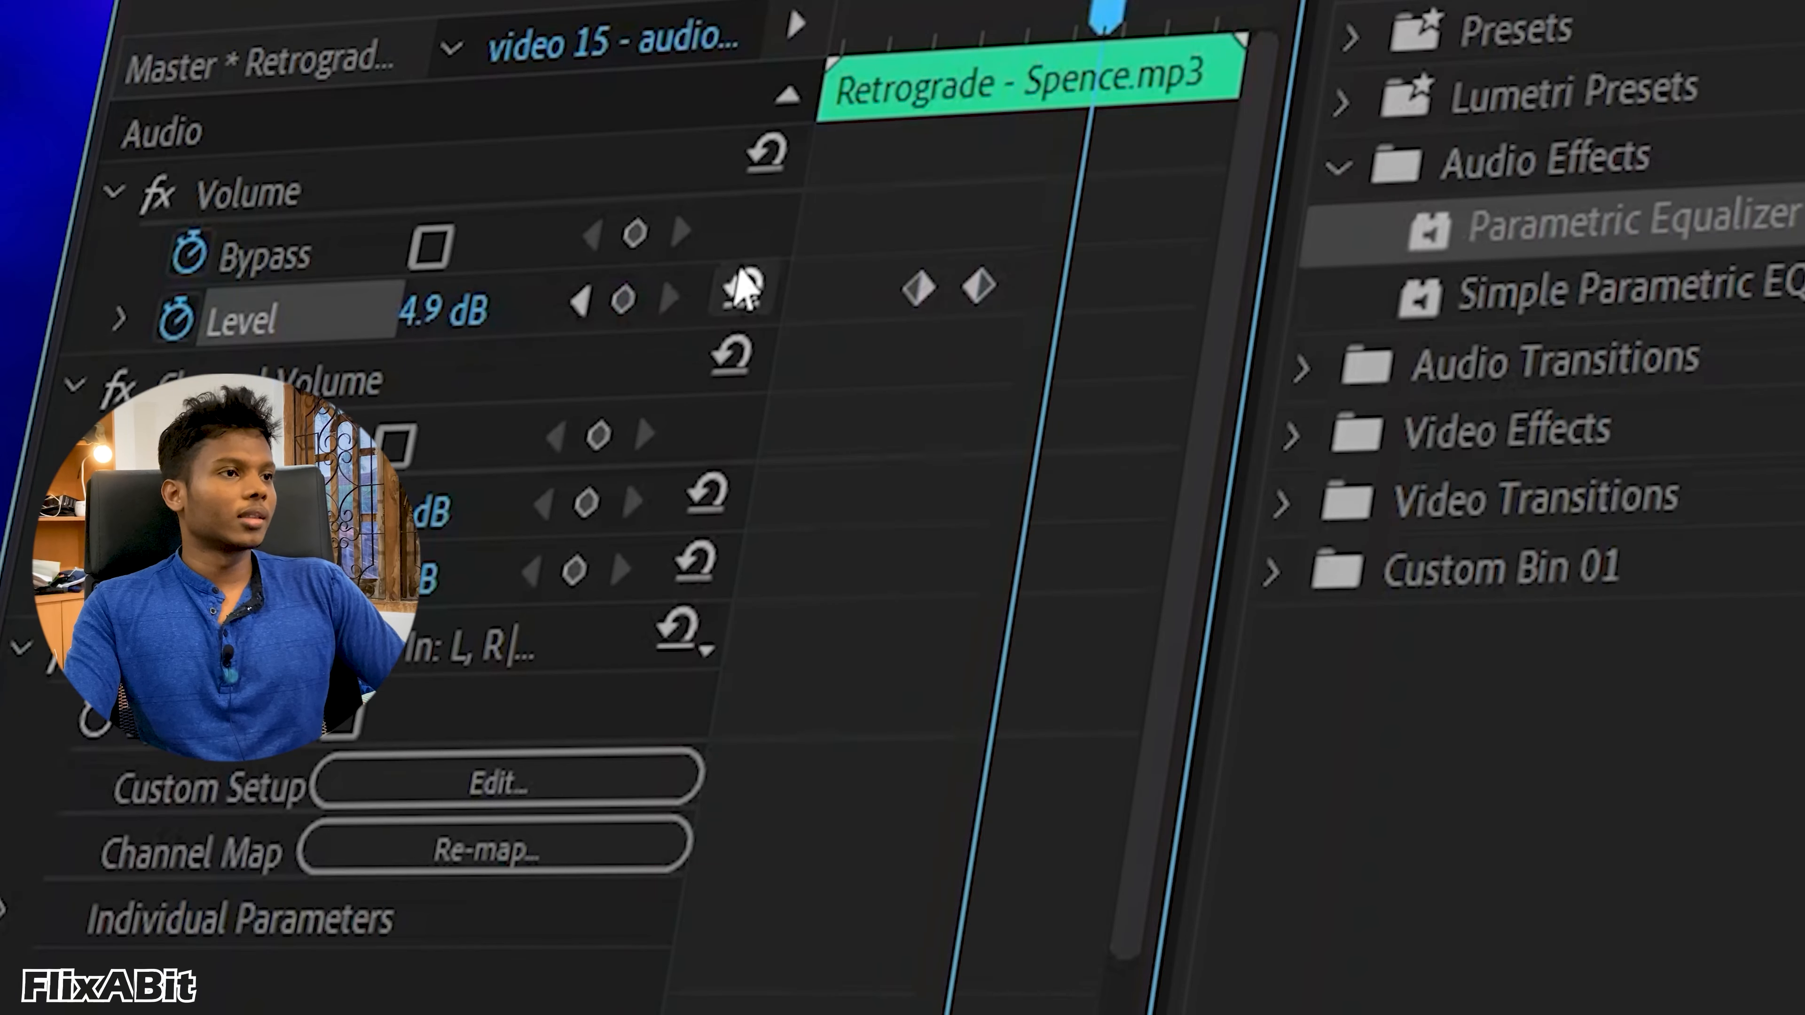
left_click(744, 288)
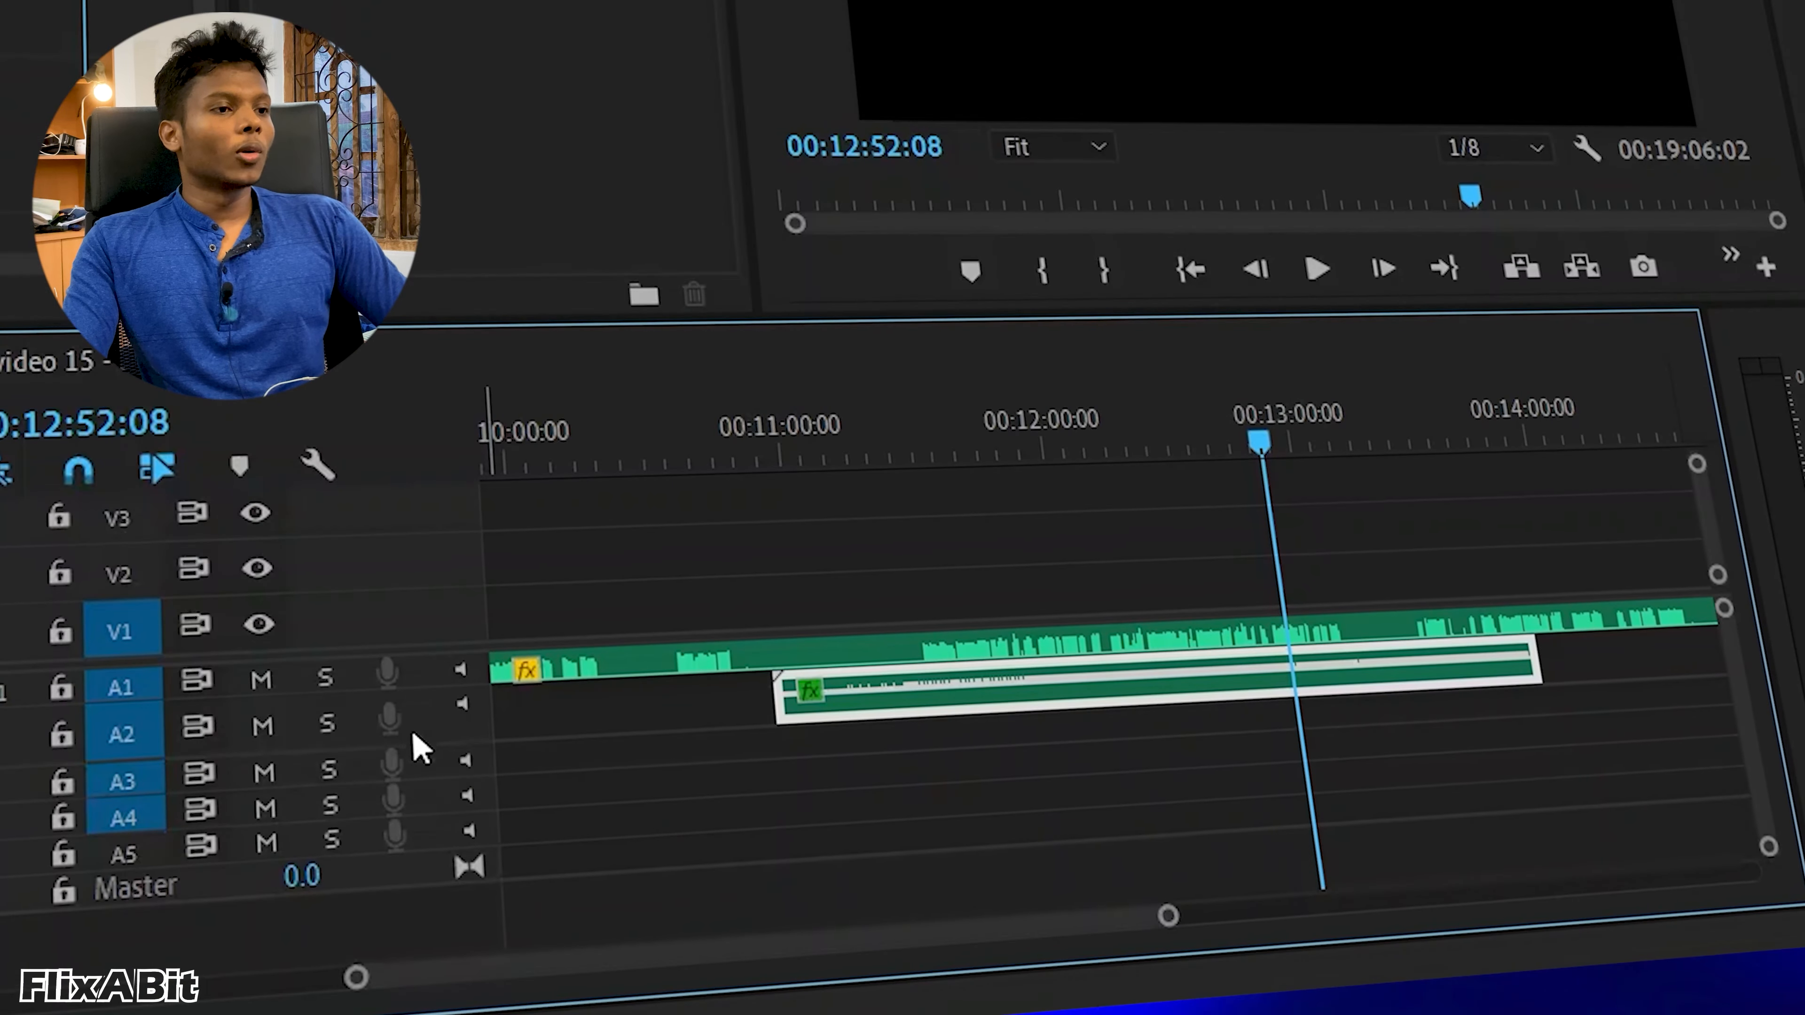
Add four volume keyframes to the music clip on track A2 and lower the level between the two middle ones.
scroll(423, 725, "up", 5, "alt")
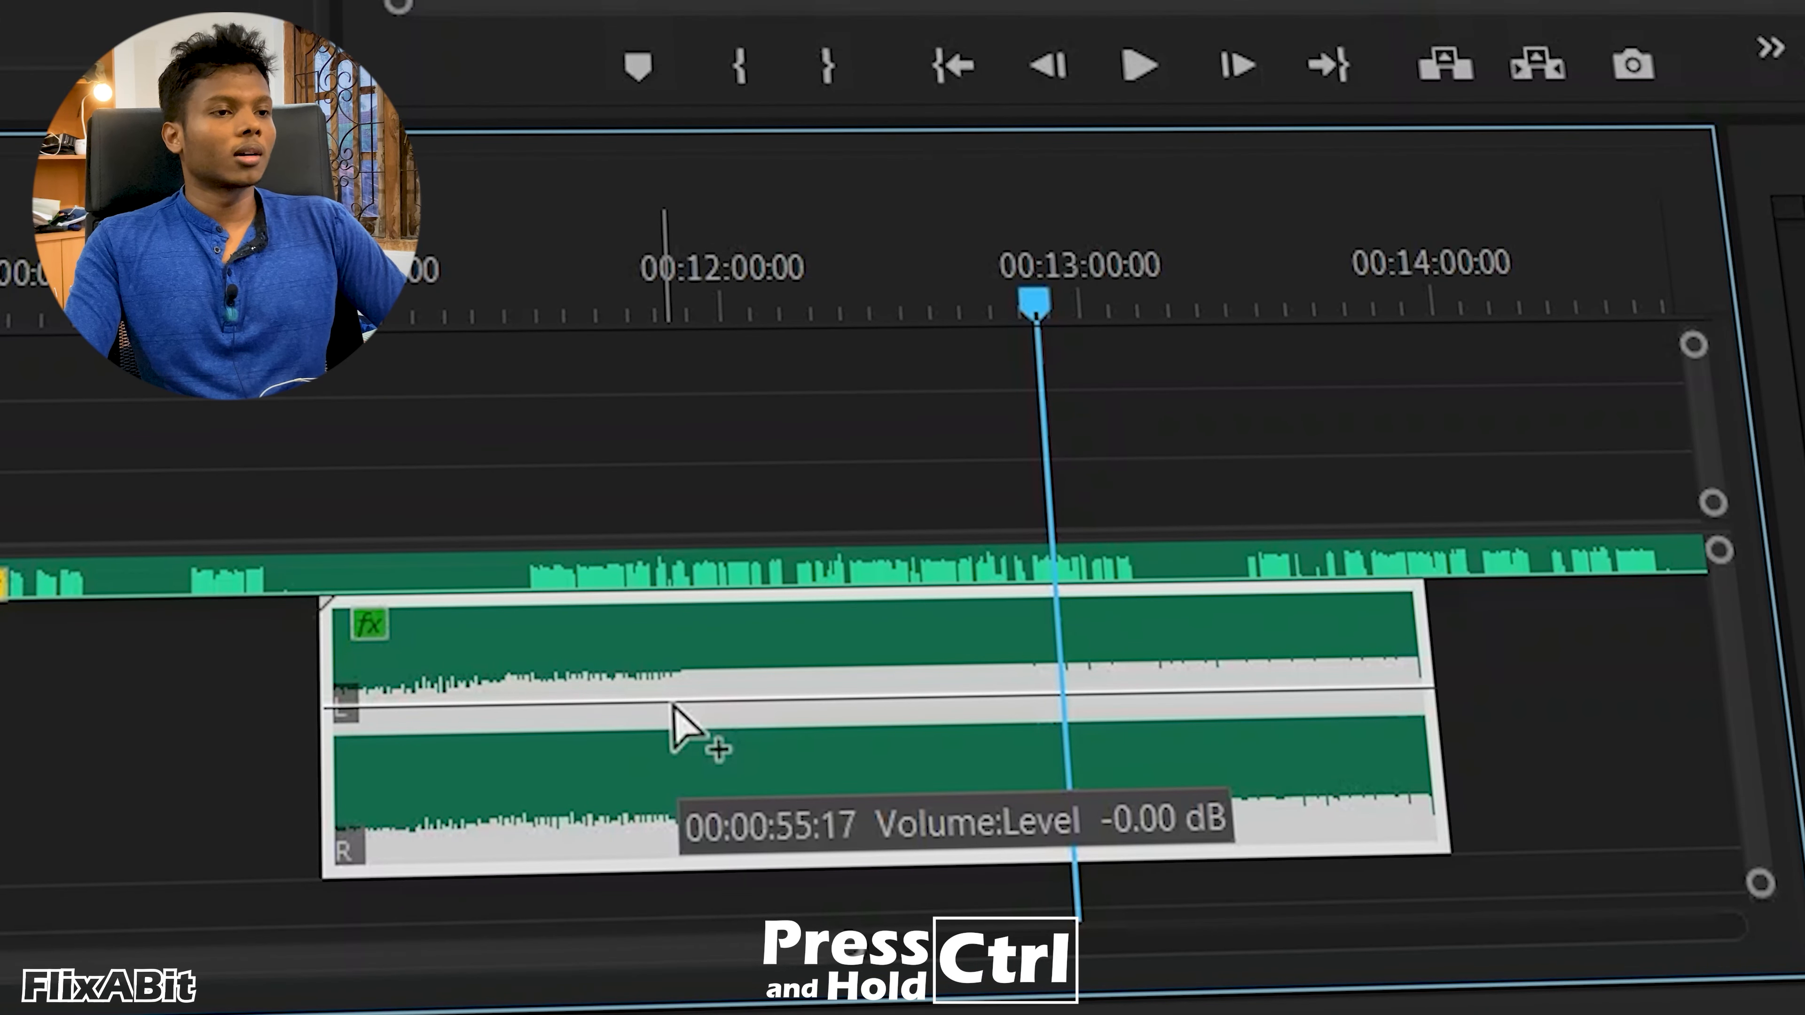
left_click(673, 703, "ctrl")
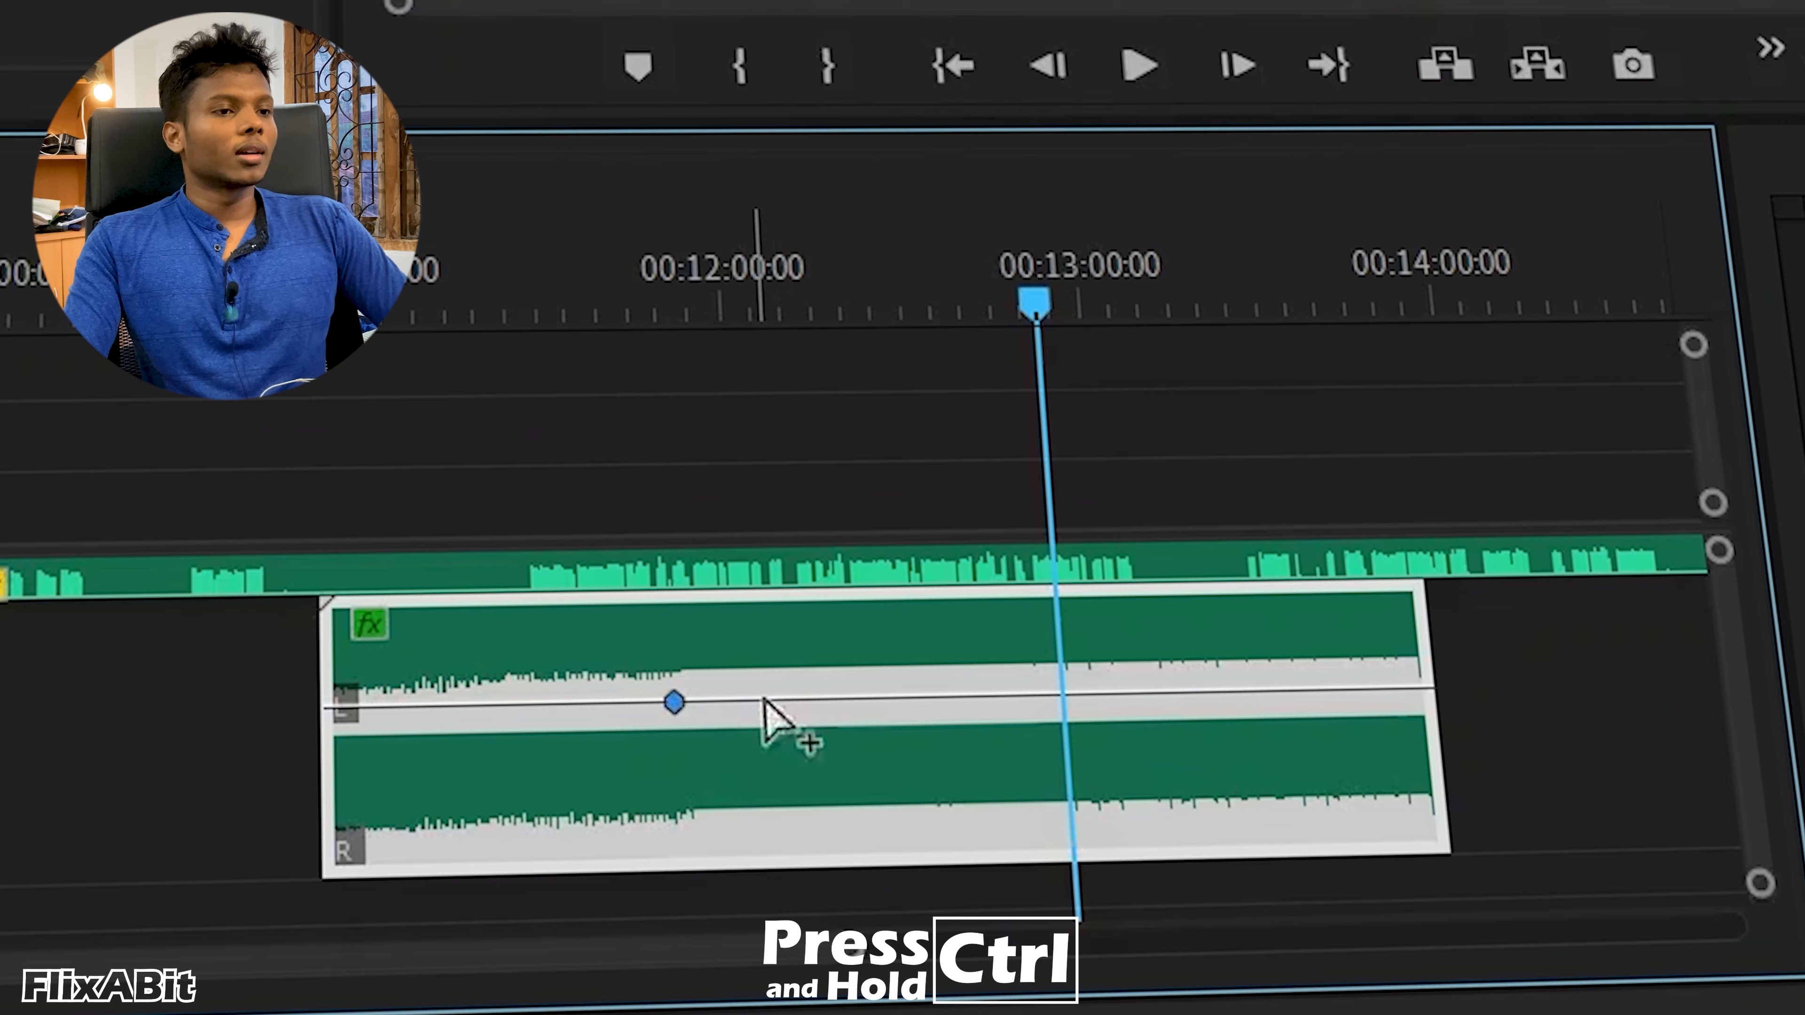
left_click(769, 701, "ctrl")
left_click(905, 699, "ctrl")
left_click(981, 698, "ctrl")
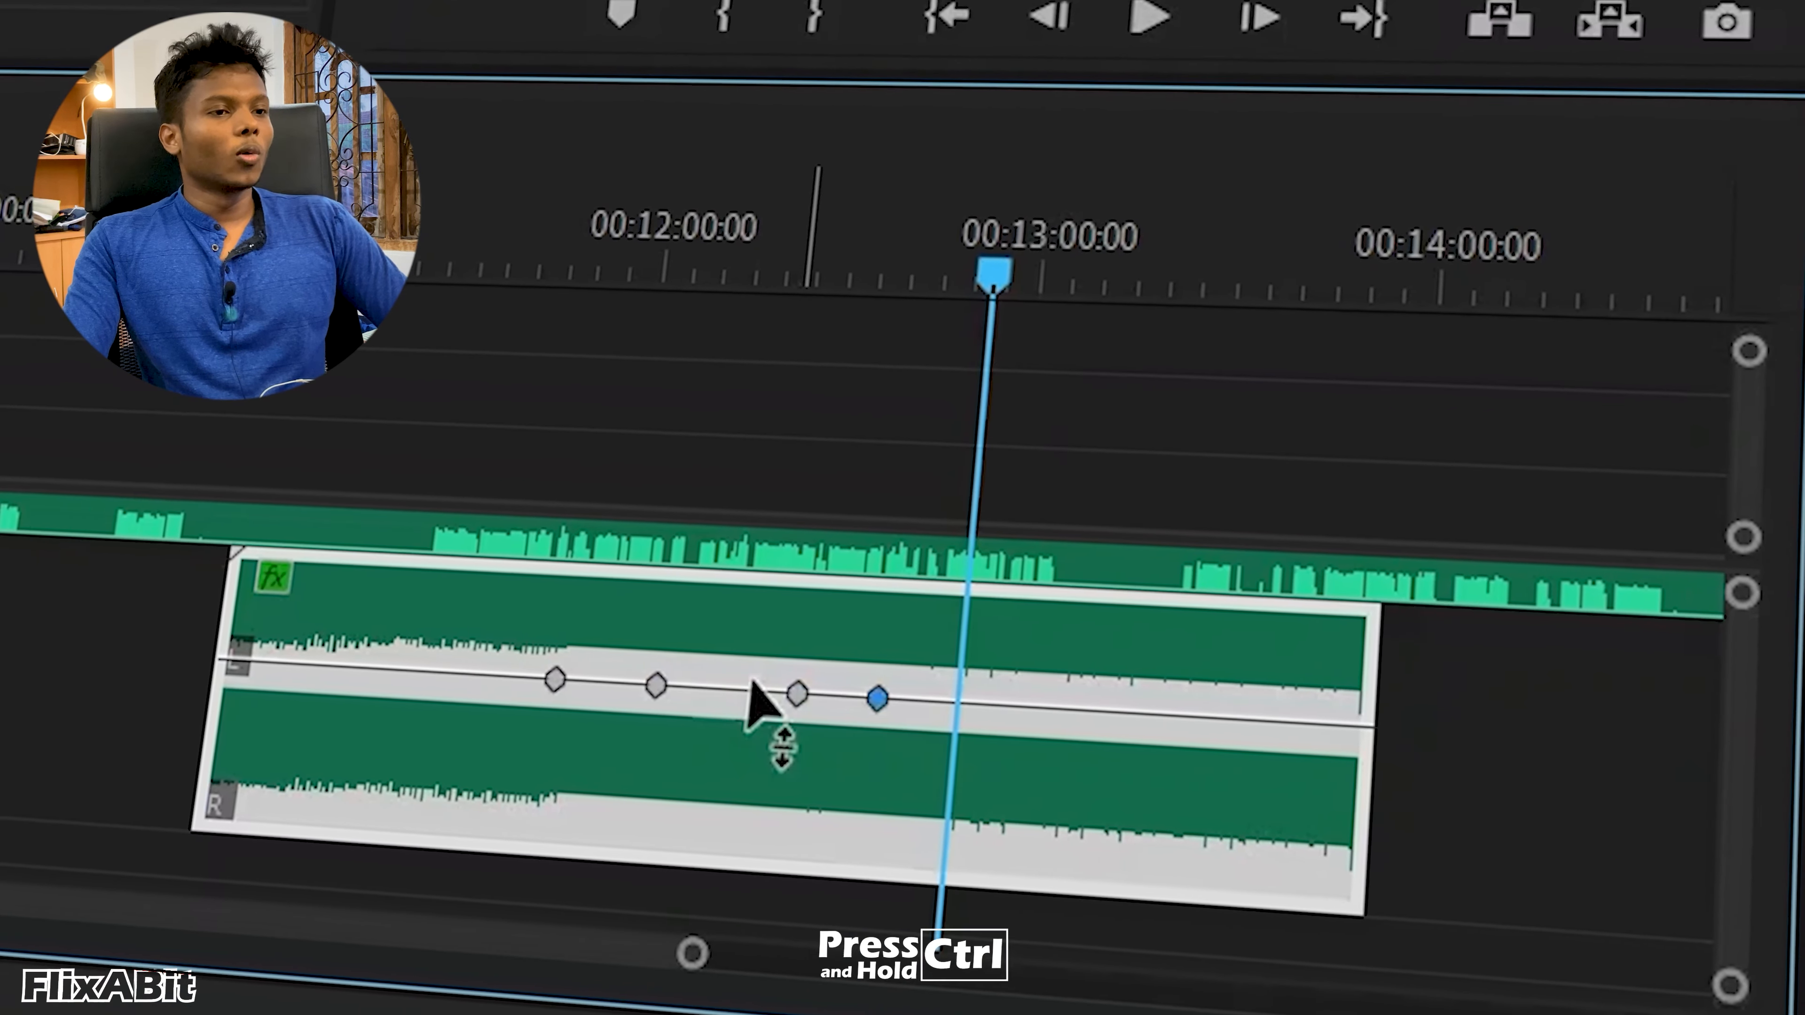
left_click_drag(736, 688, 721, 817)
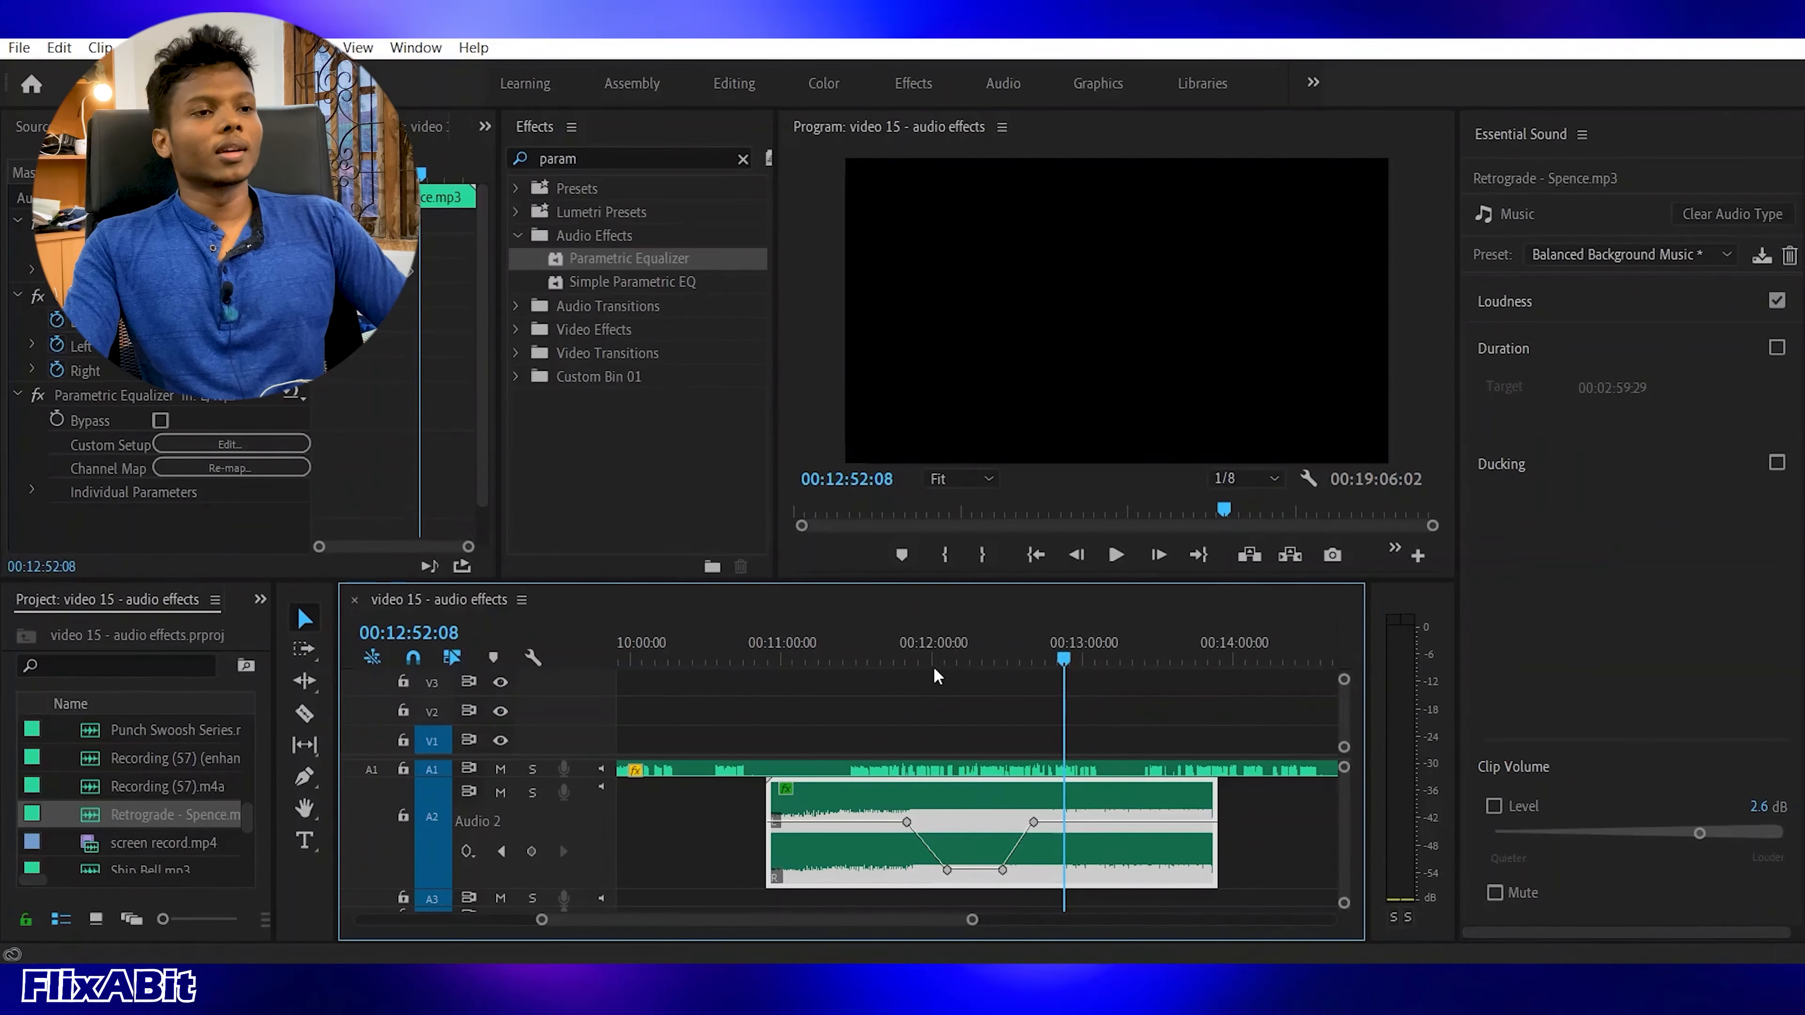
left_click_drag(934, 666, 886, 659)
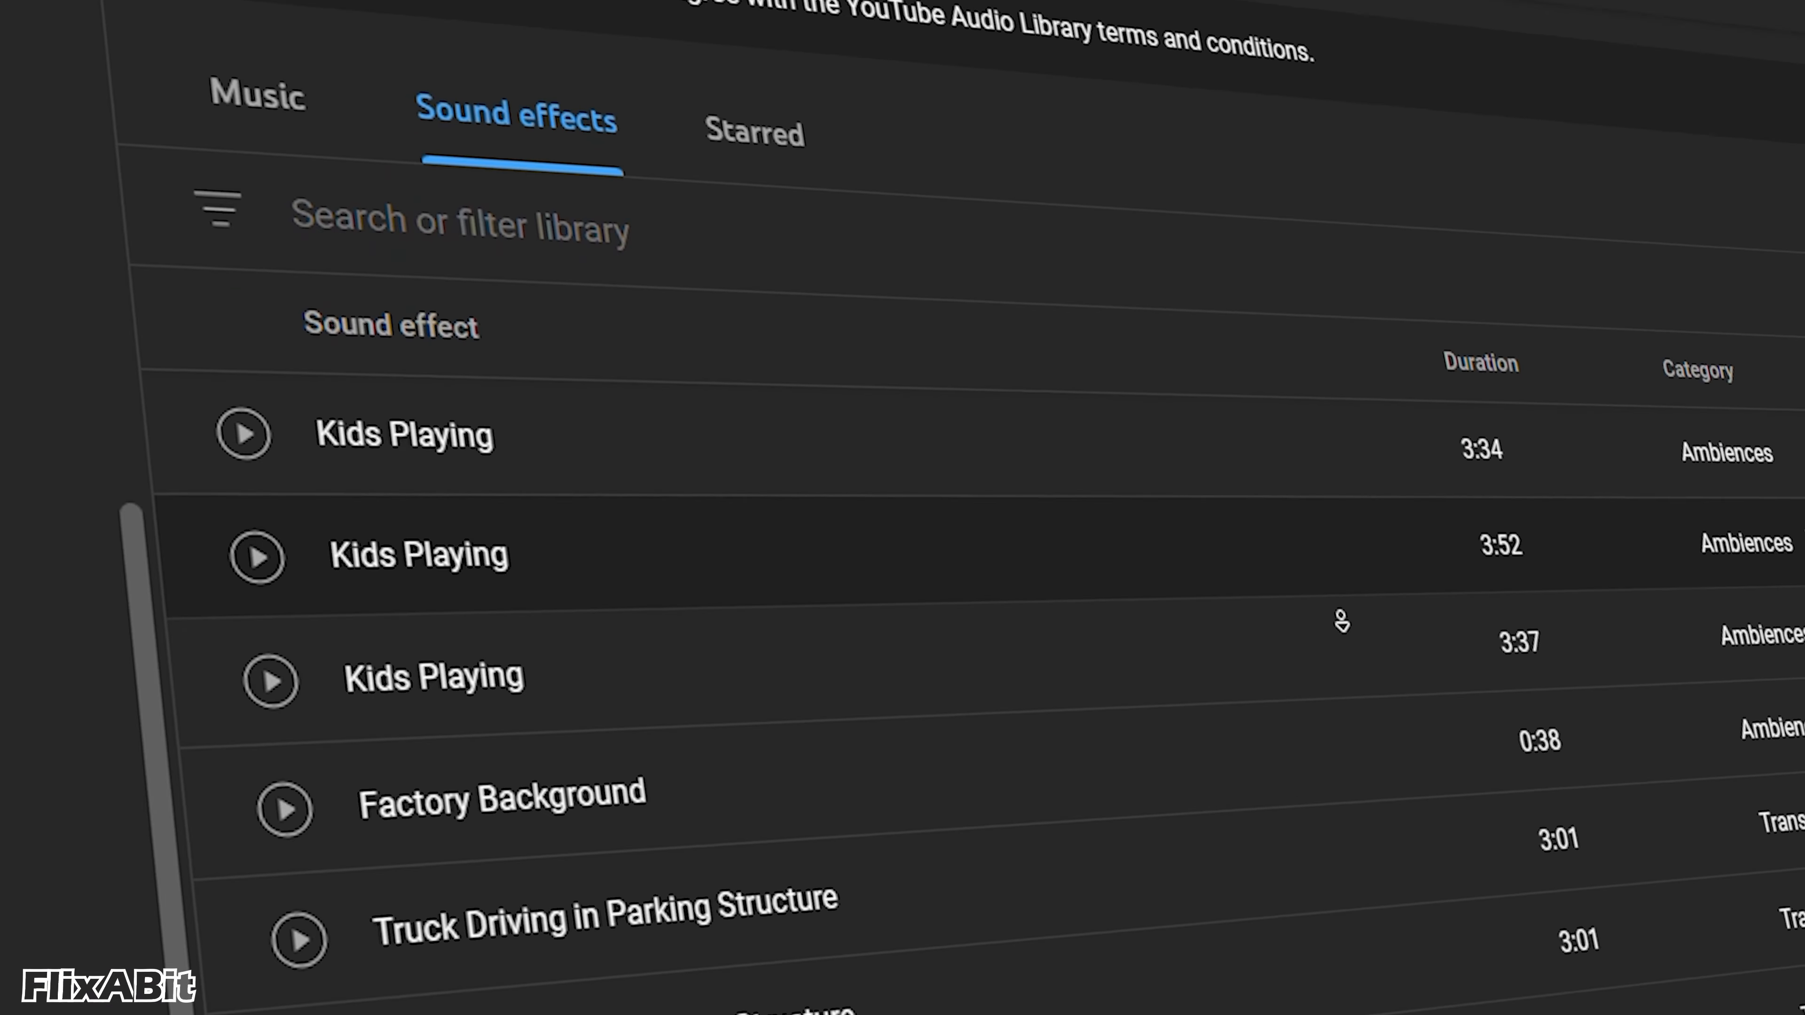
Browse the sound effects in the YouTube Audio Library and preview Swoosh.mp3 from the project's sound design bin.
scroll(1341, 621, "down", 3)
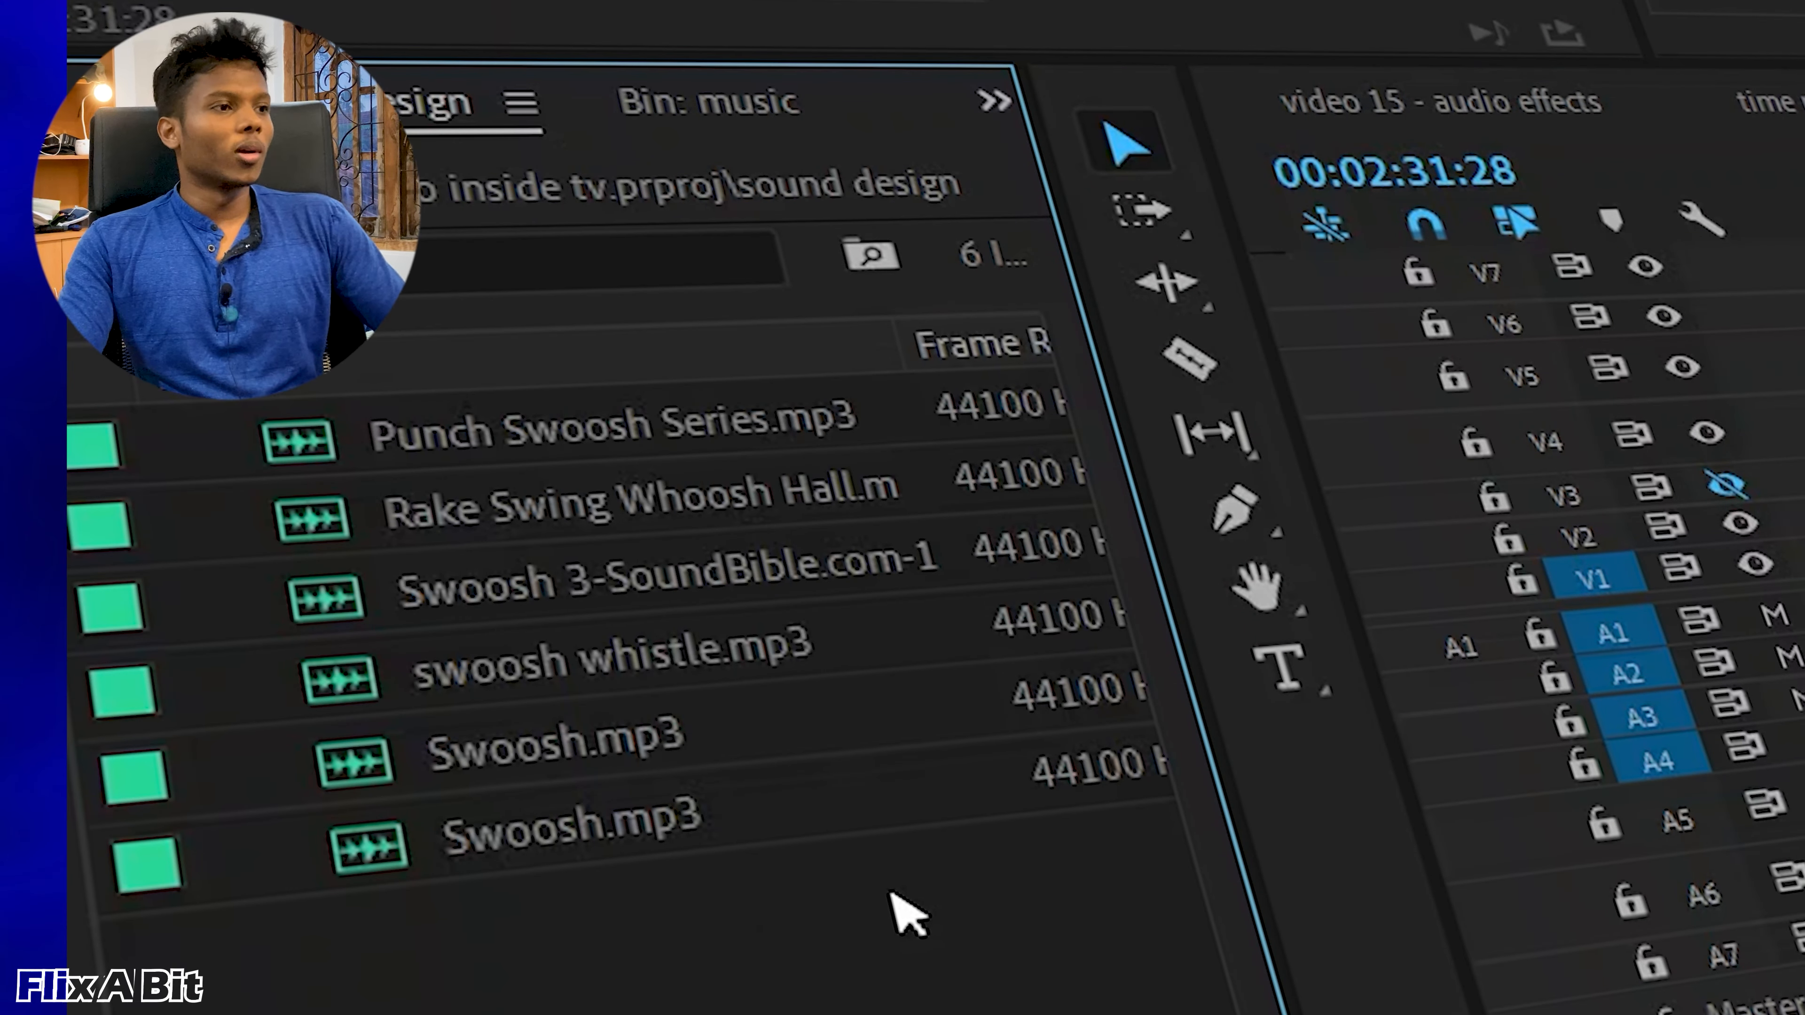
double_click(702, 832)
key("space")
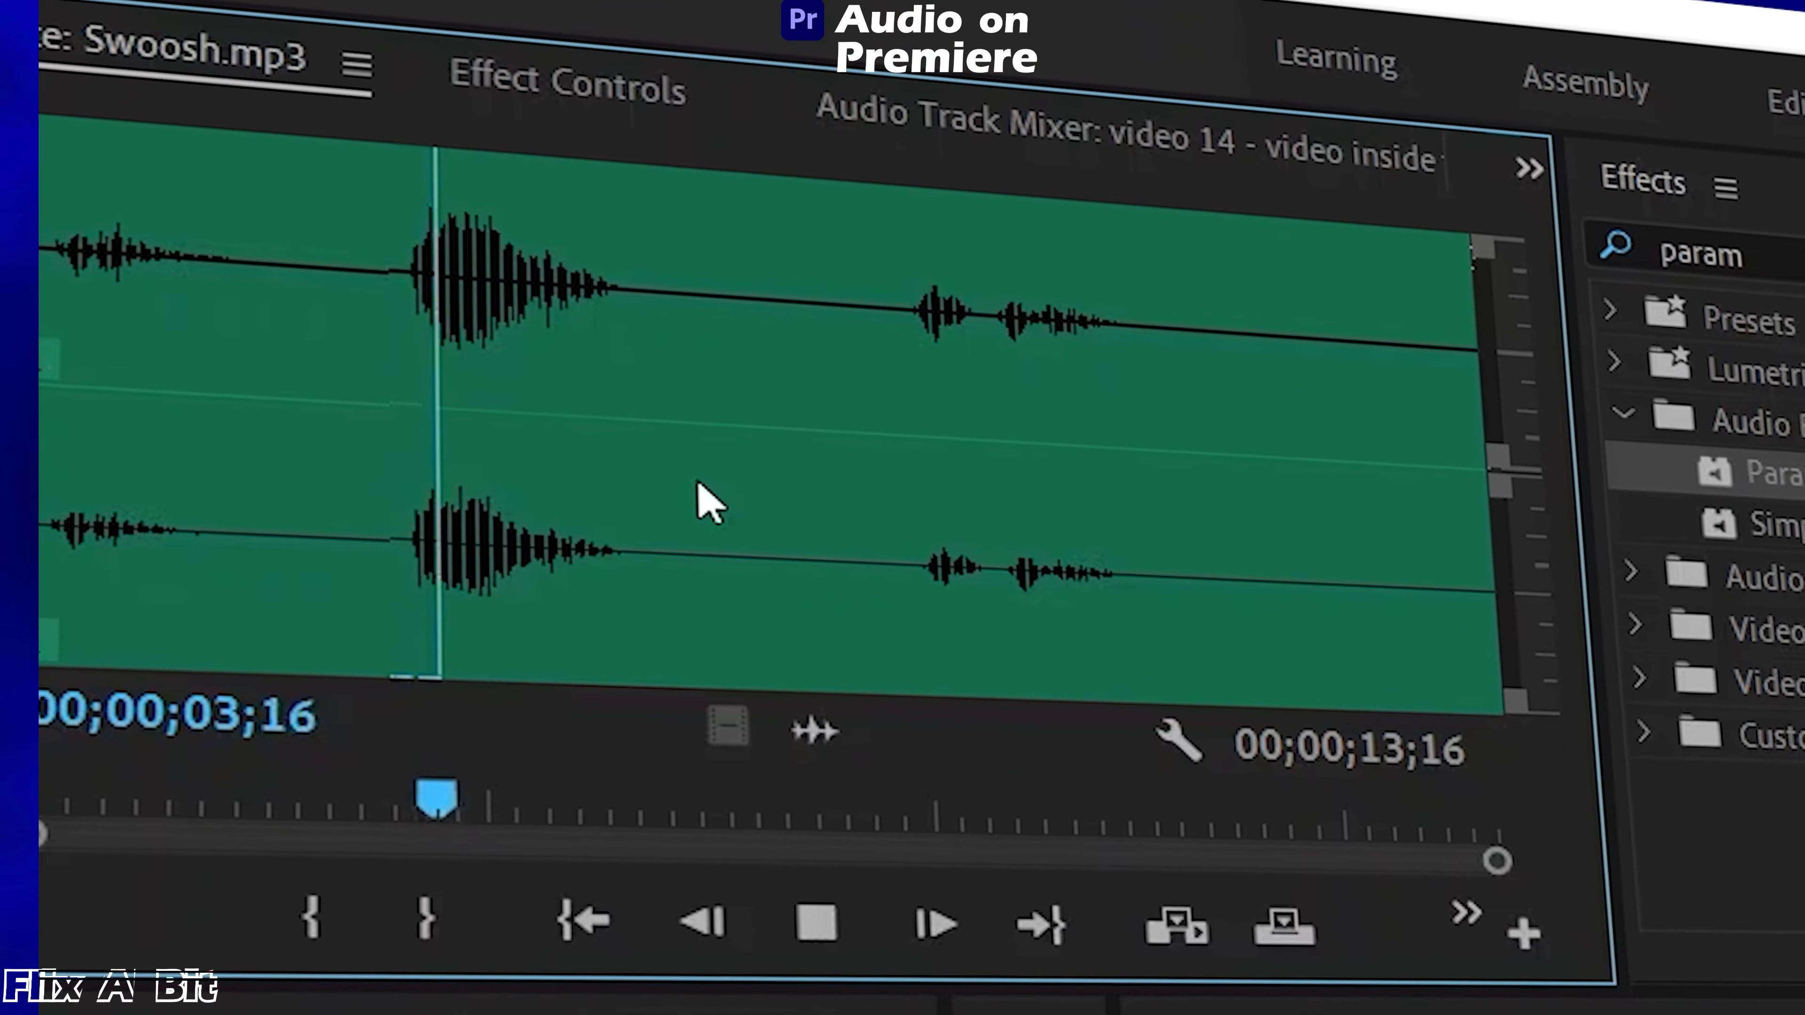
key("space")
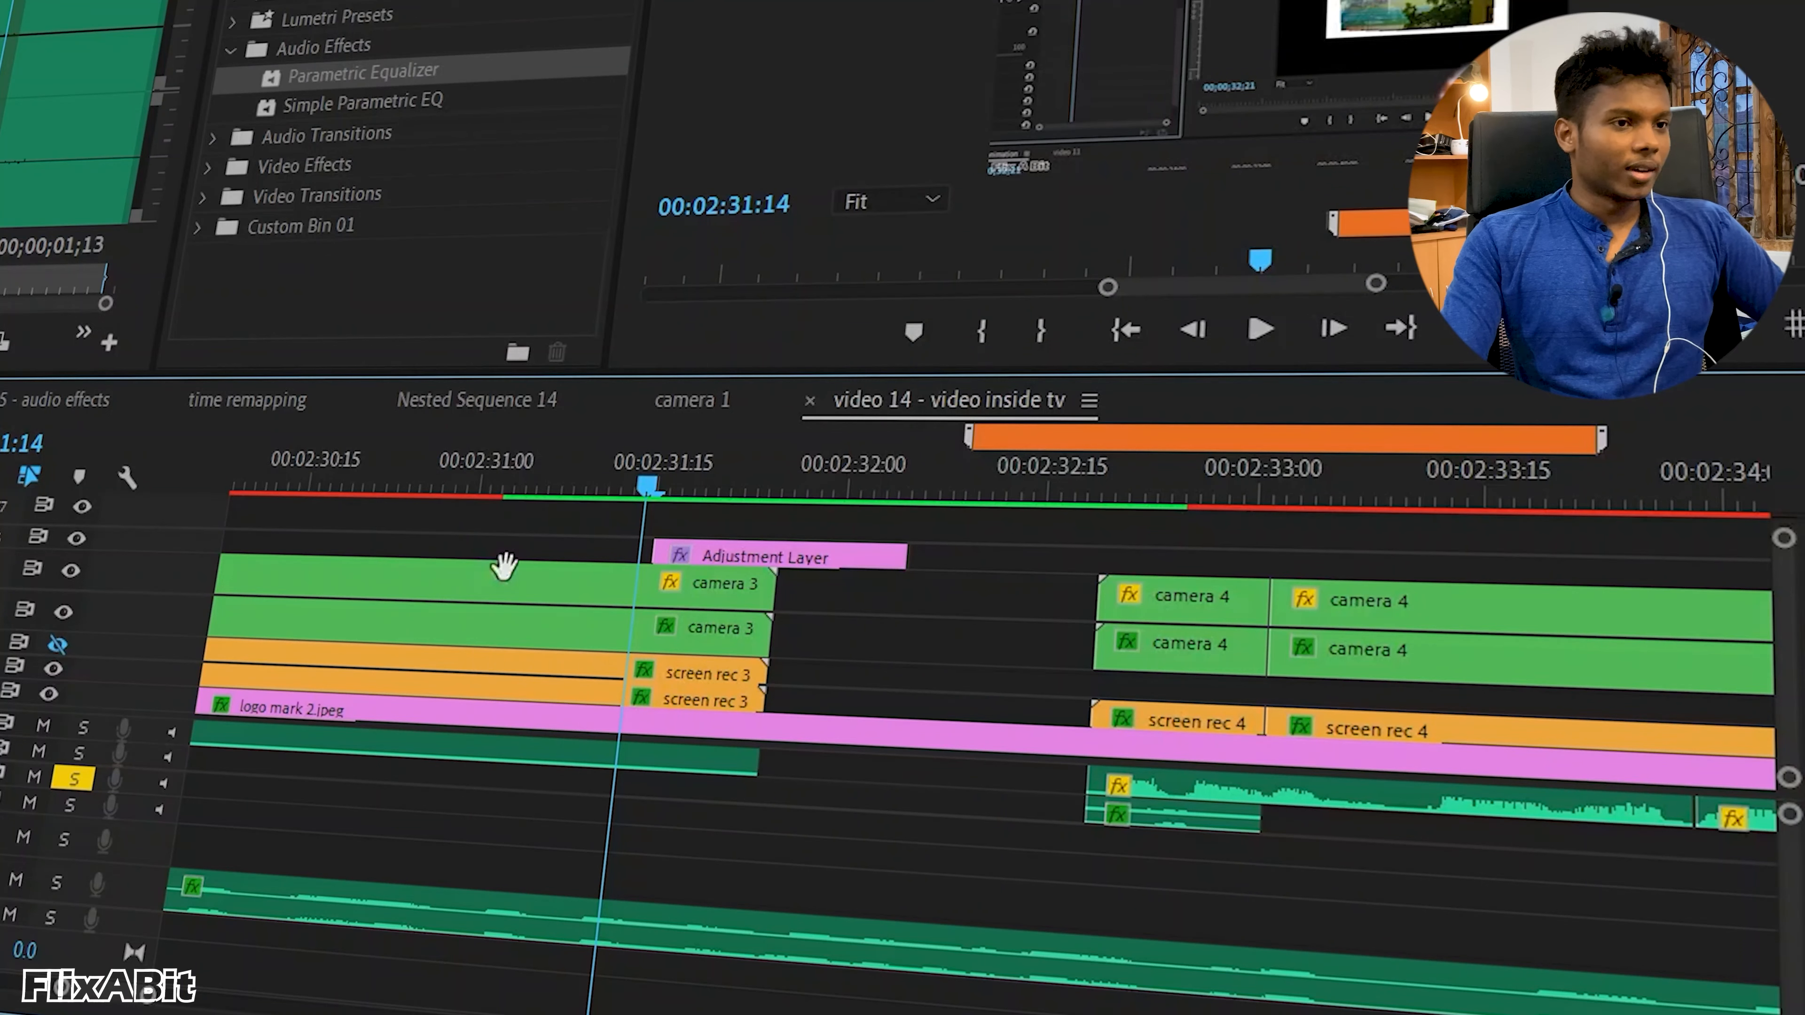
Place the swoosh sound effect on track A3 near 00:02:31:14, around the start of the Adjustment Layer, and play it back.
left_click_drag(503, 566, 643, 824)
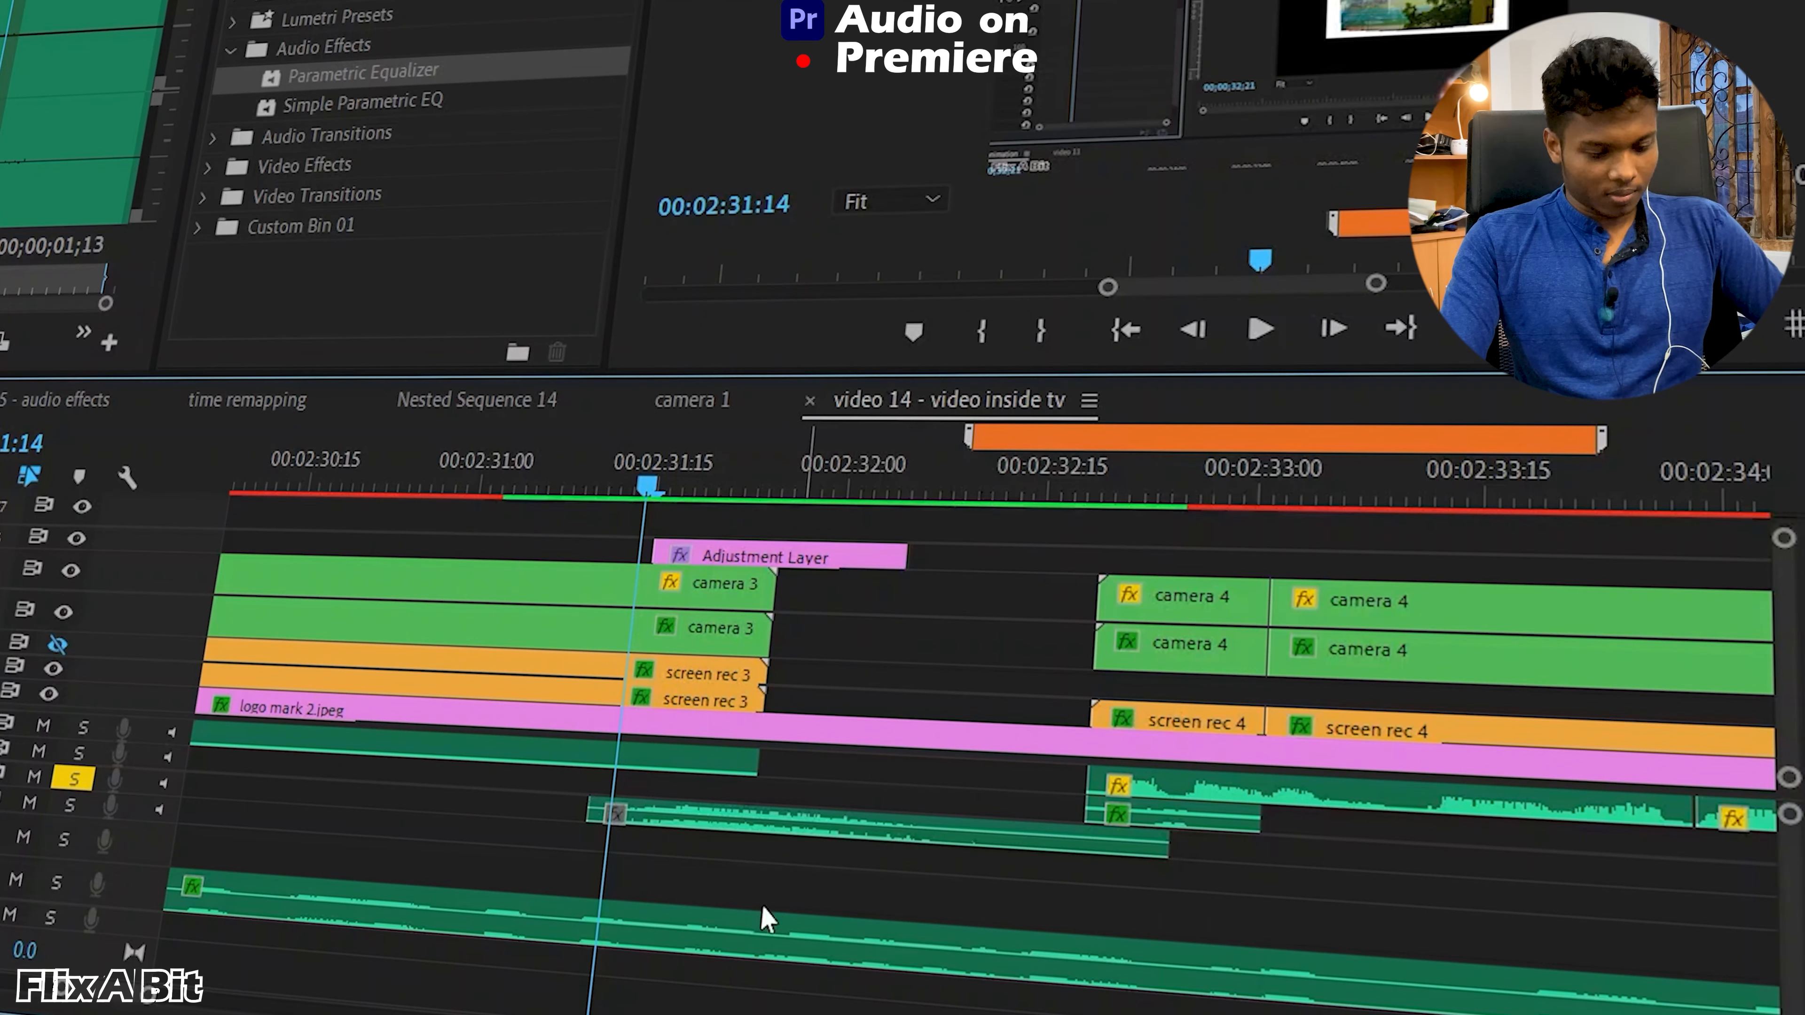
scroll(768, 917, "up", 3)
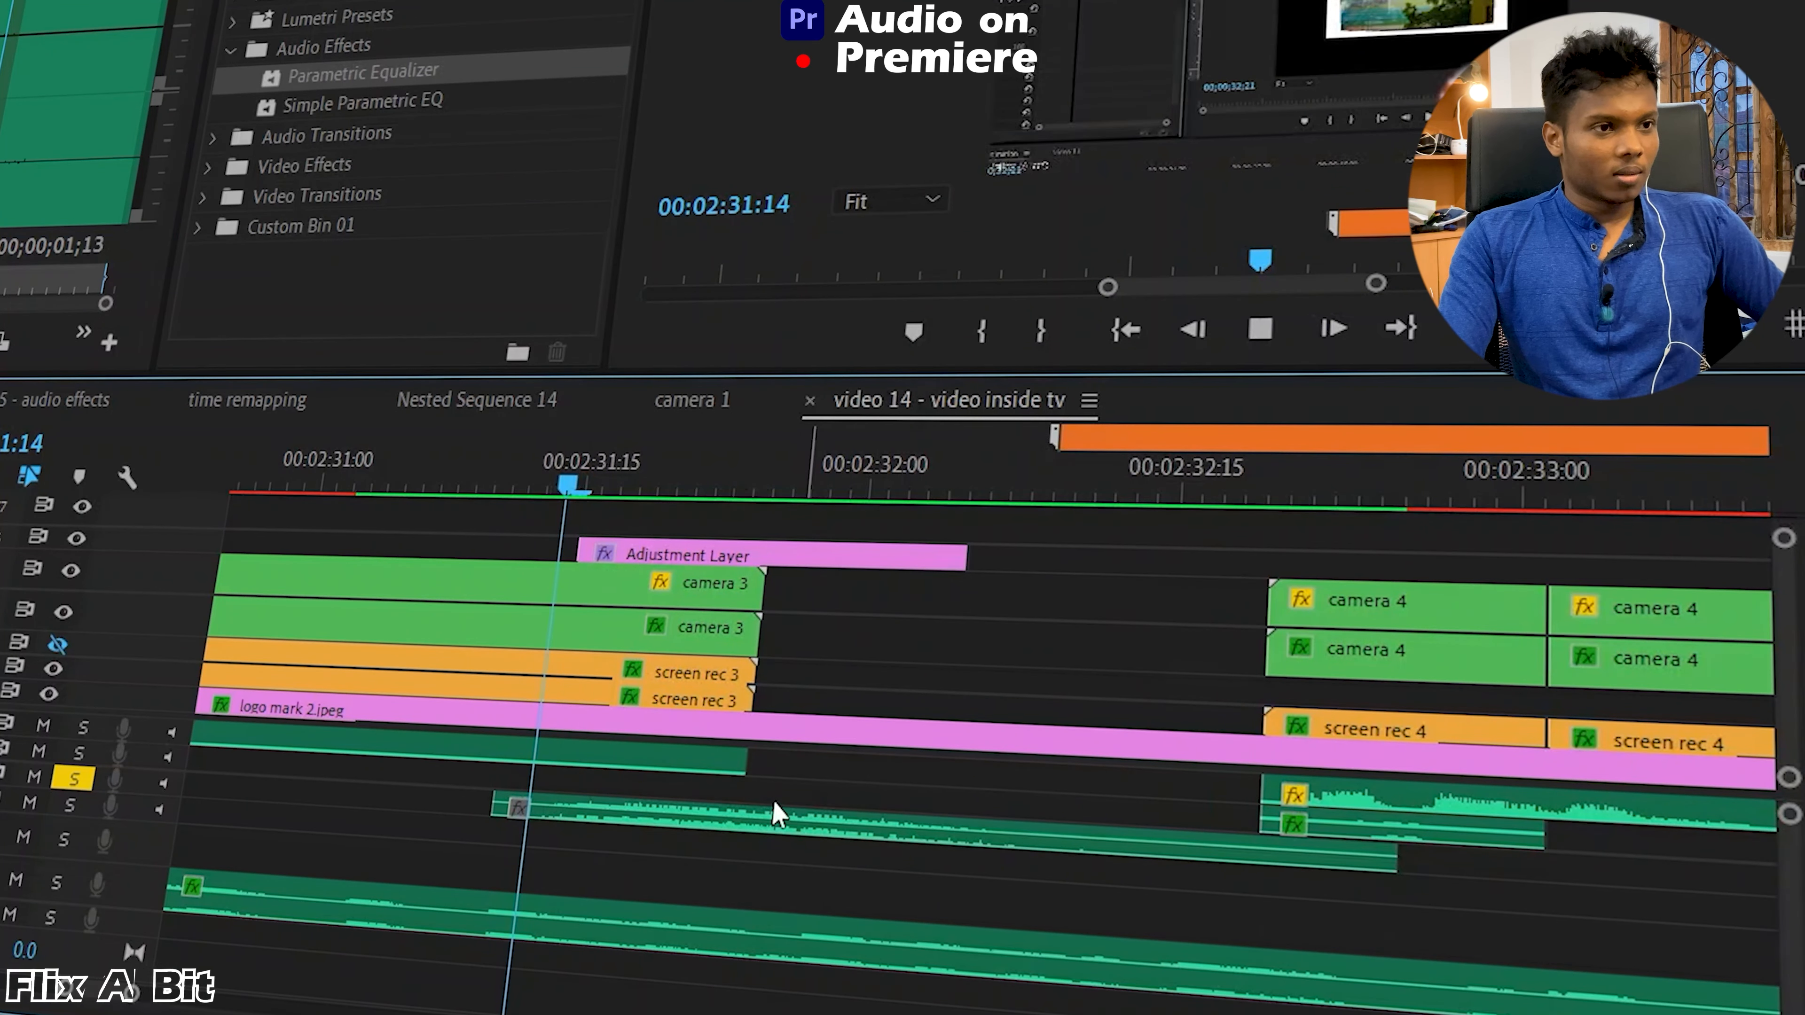
key("space")
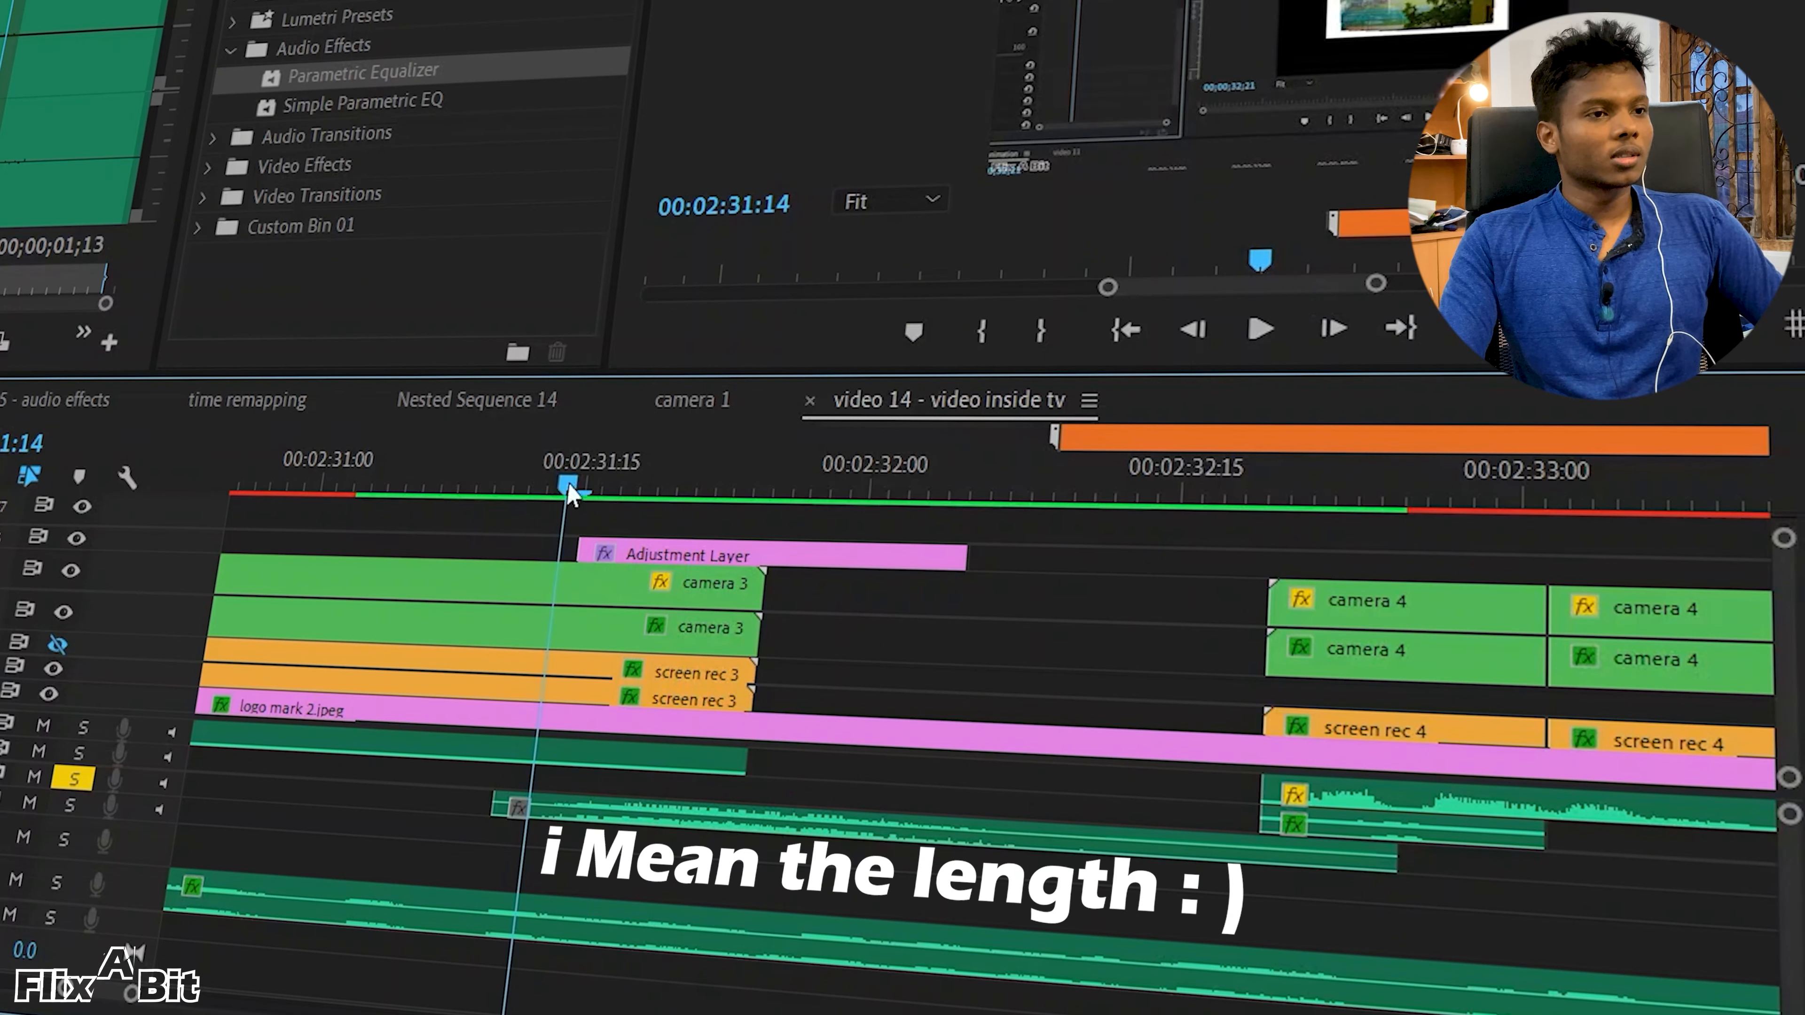
Move the playhead to 00:02:31:27 and shorten the swoosh clip on track A3 with the Rate Stretch tool, ending before the camera 4 clips.
left_click_drag(568, 493, 1030, 498)
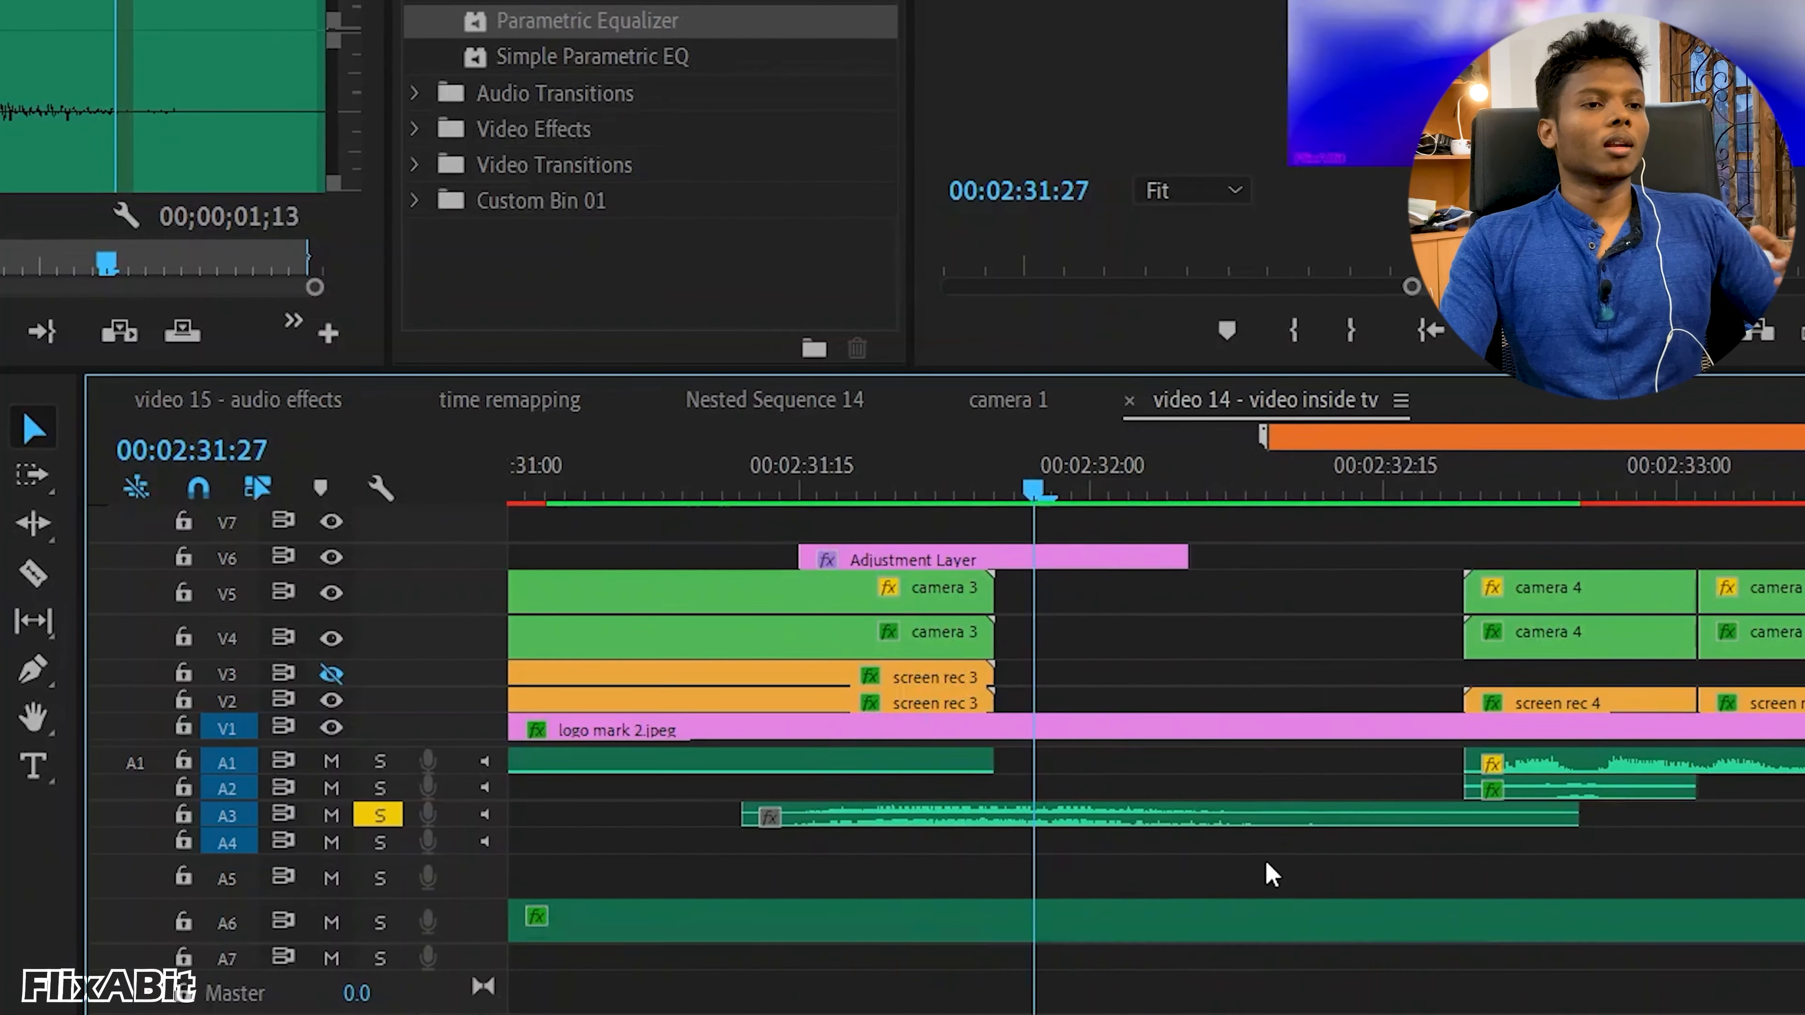
scroll(1272, 873, "down", 2)
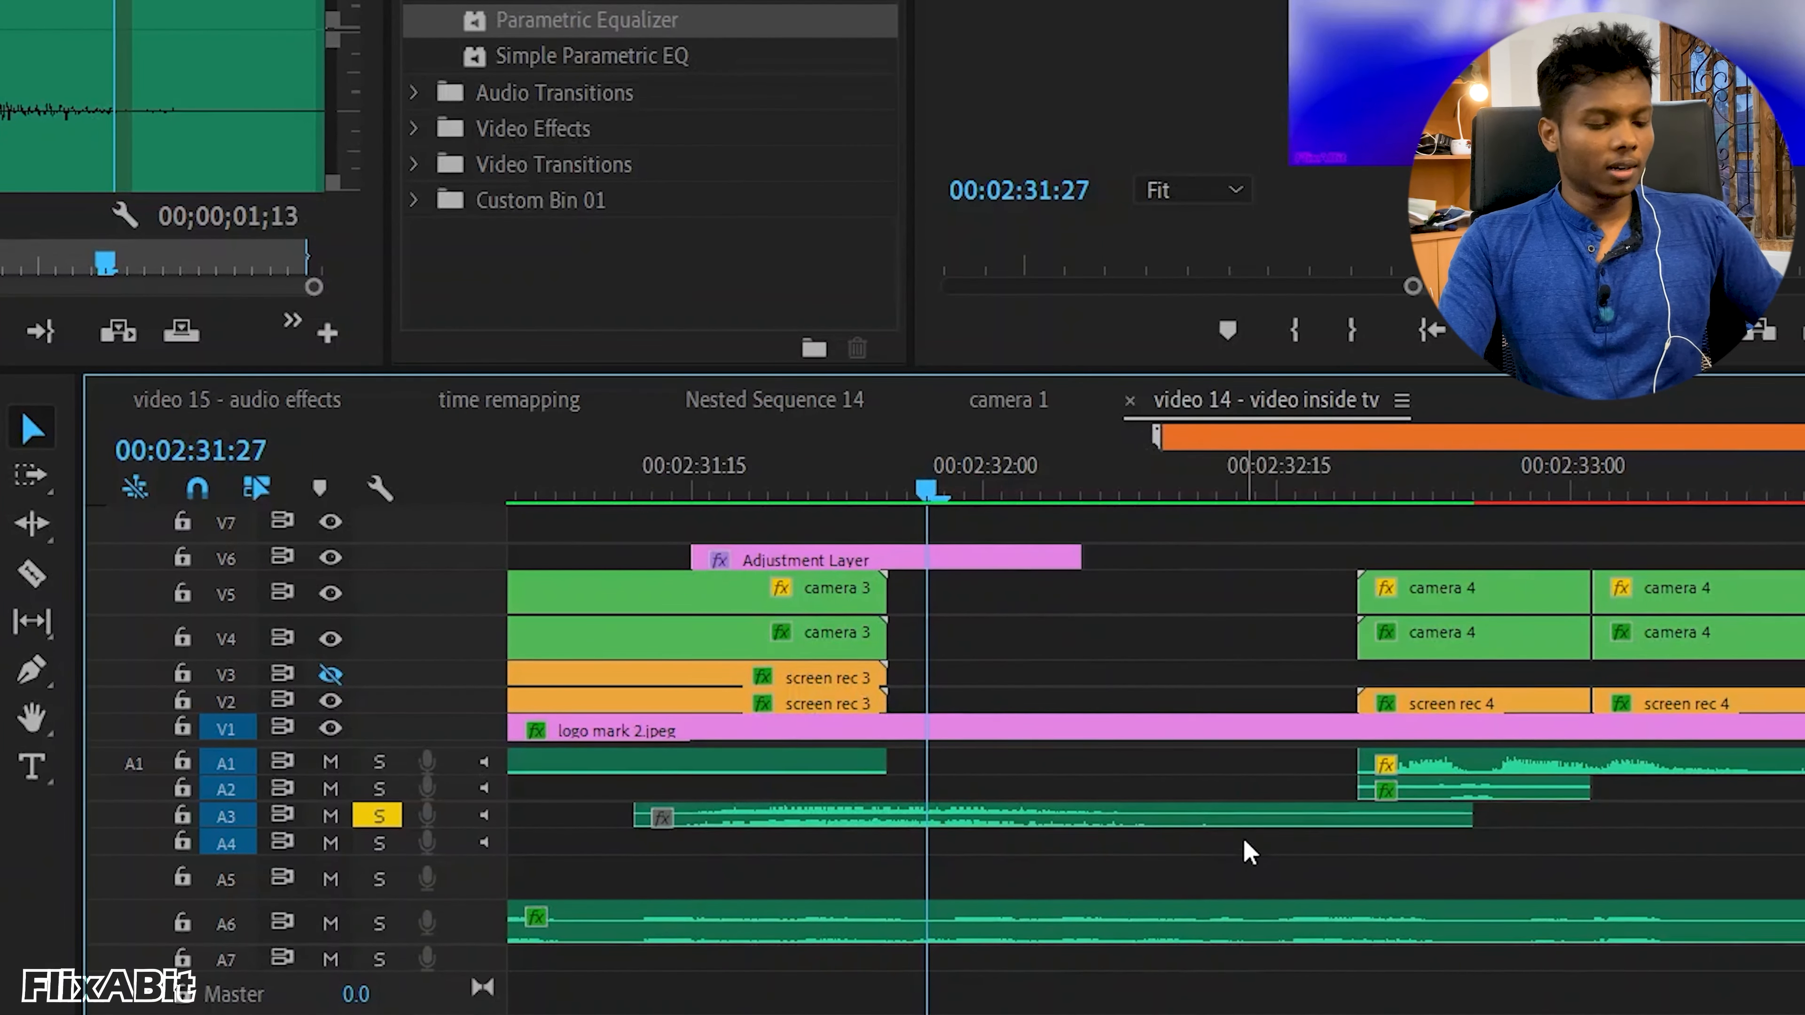
key("b")
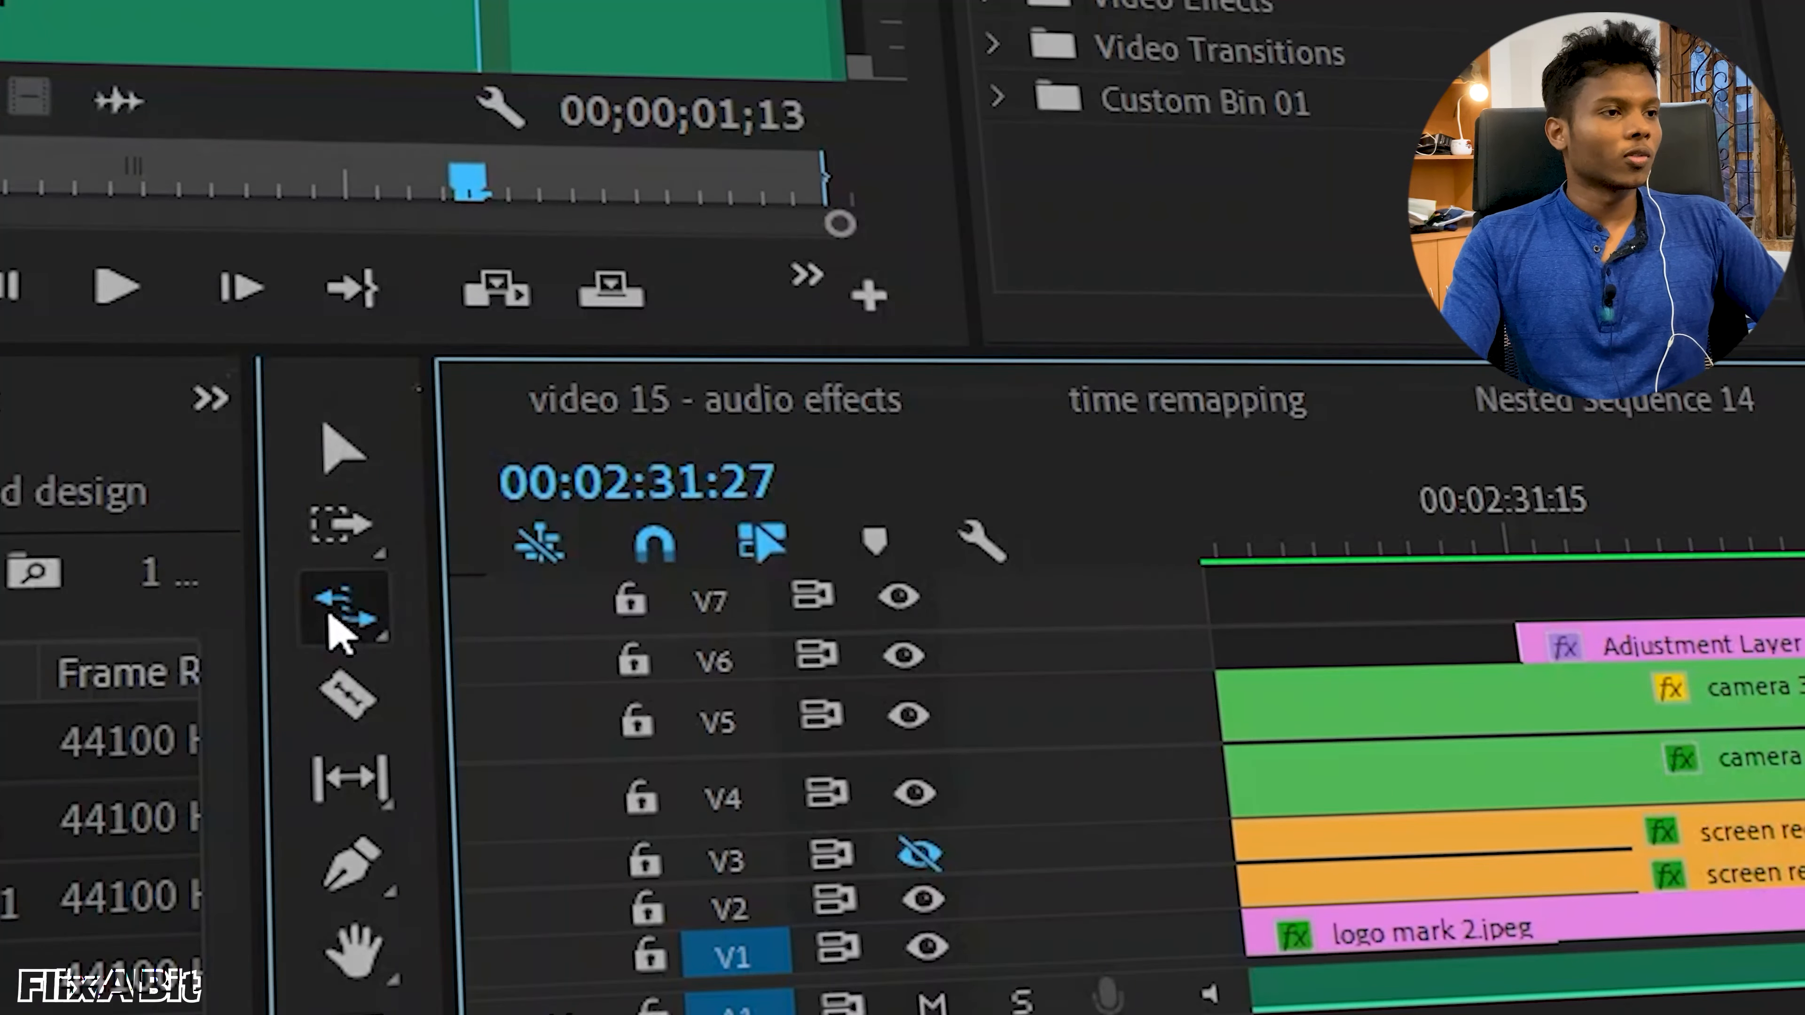
left_click(36, 531)
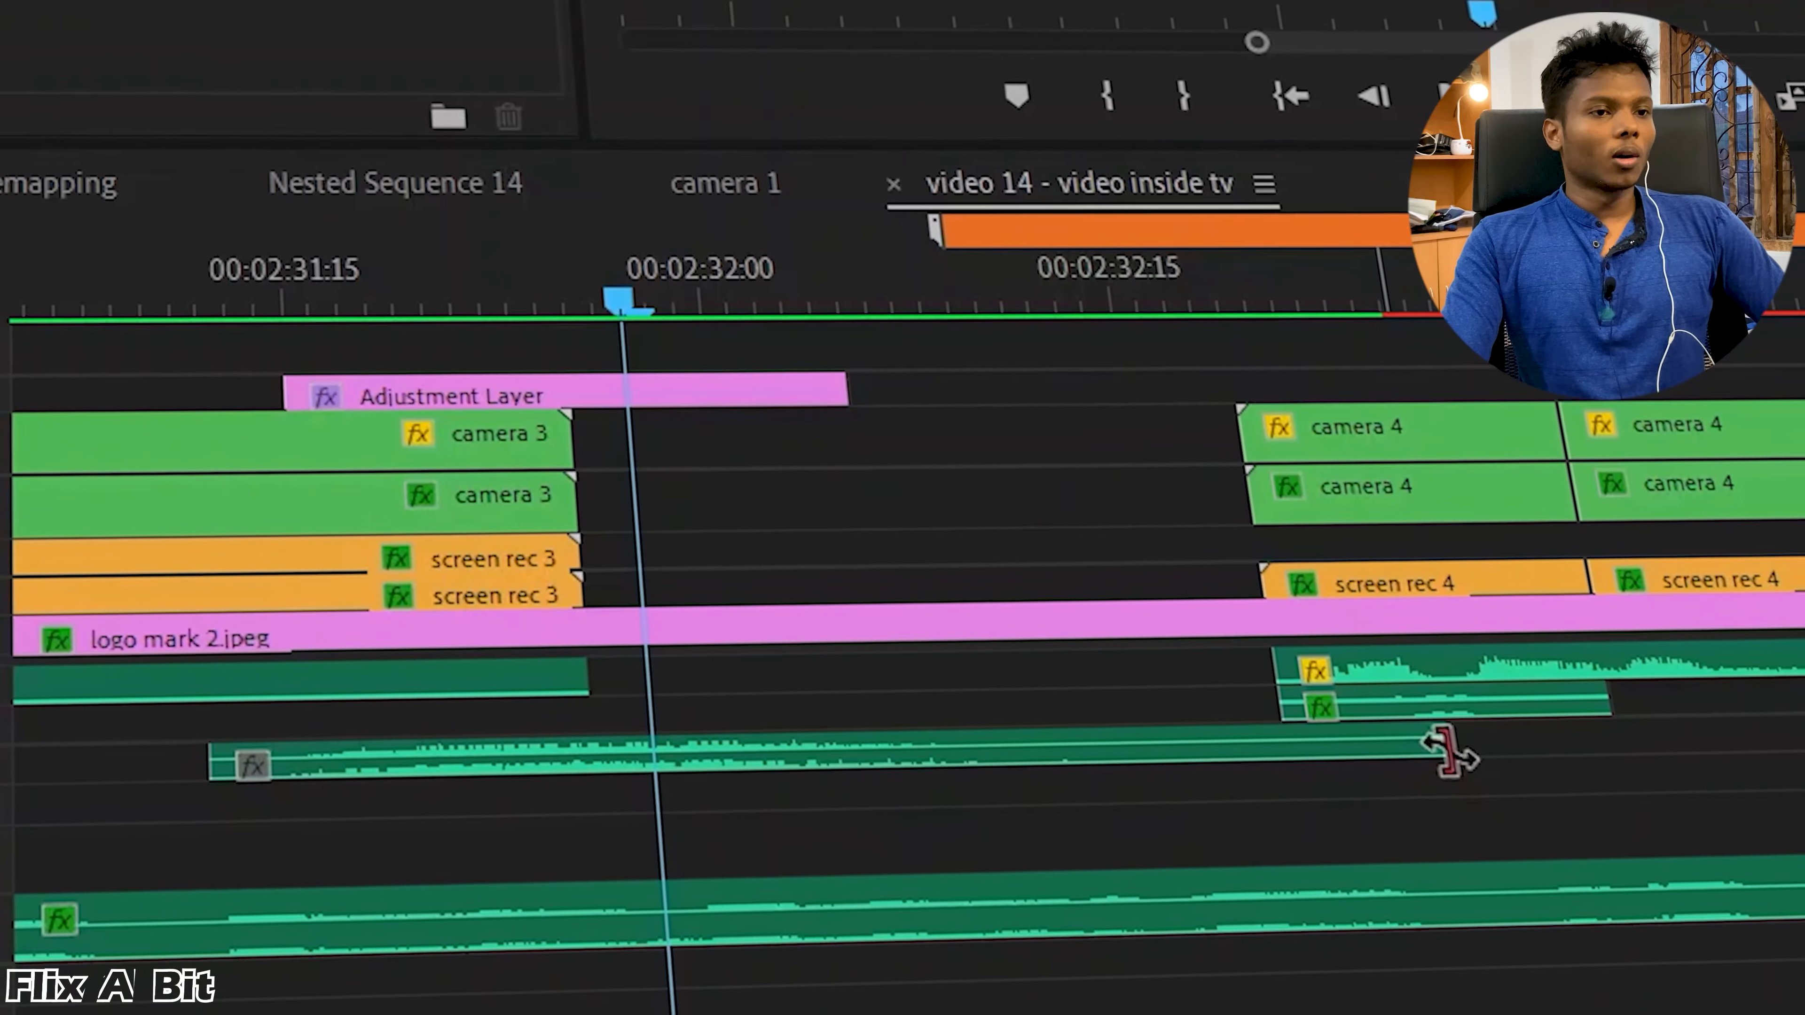
left_click_drag(1447, 750, 985, 729)
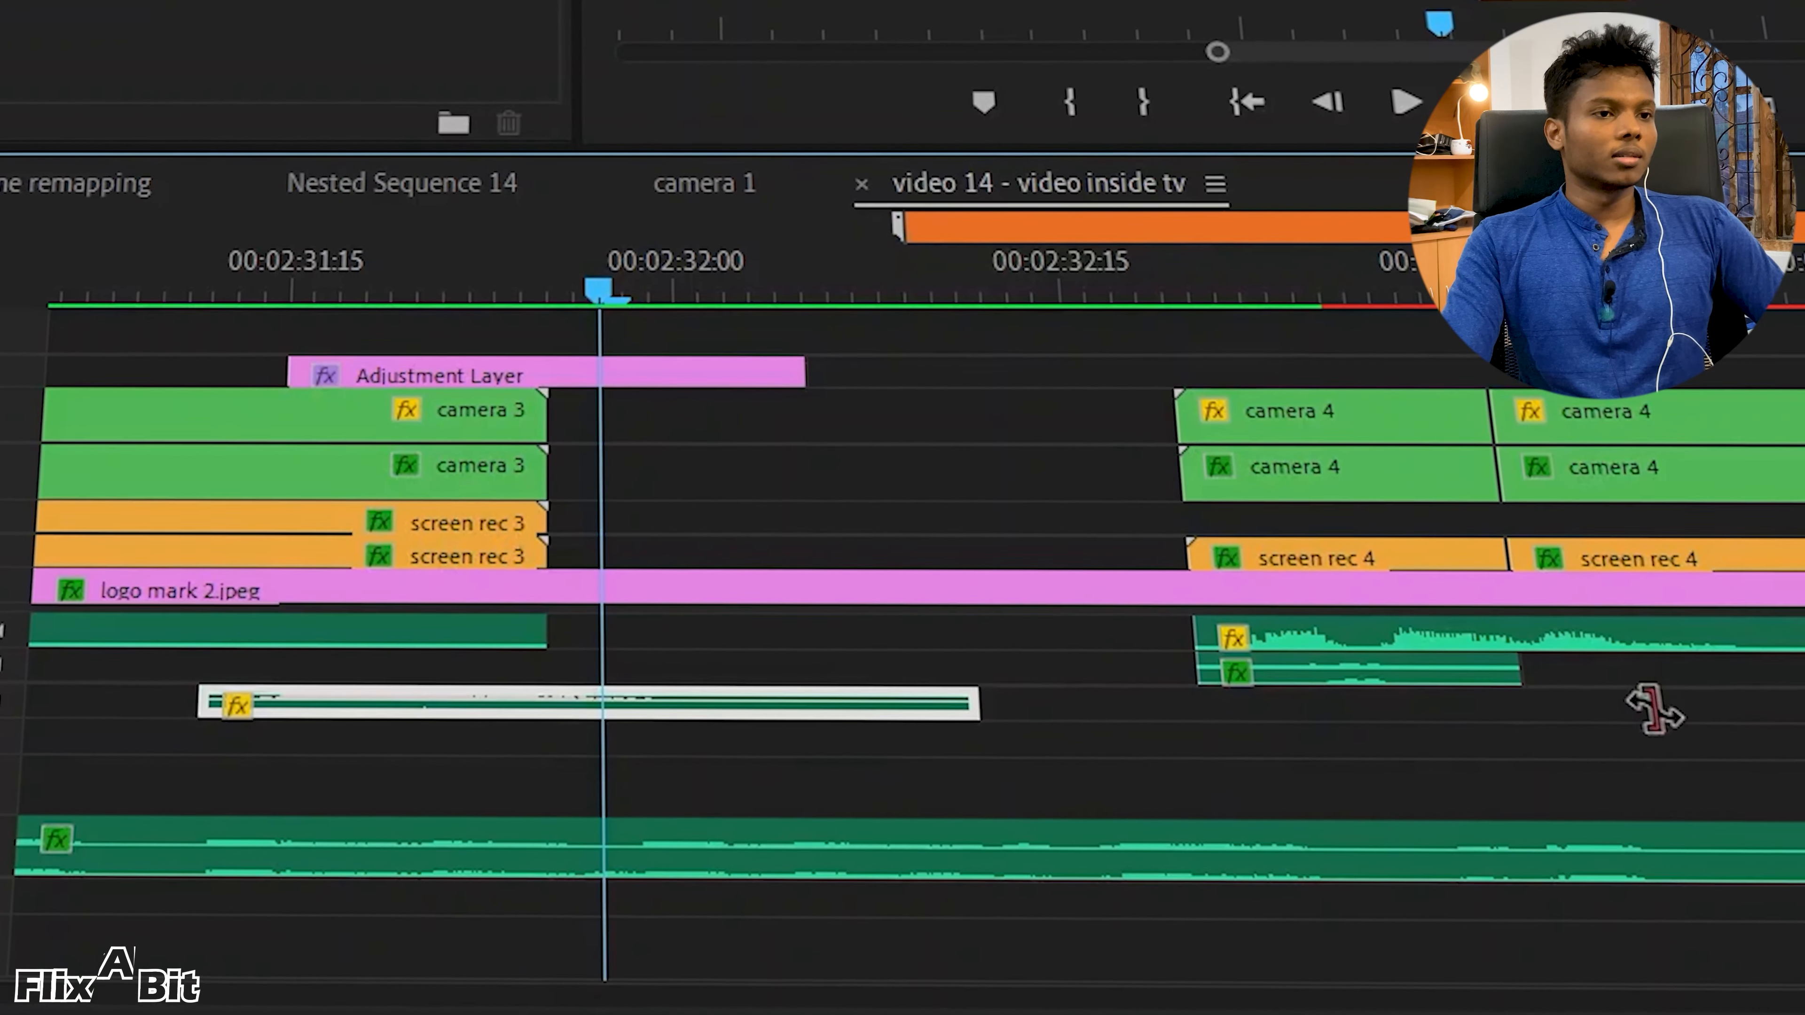
Rate-stretch the swoosh clip on A3 well past the start of the camera 4 clips and return to the Selection tool.
left_click_drag(975, 700, 1662, 760)
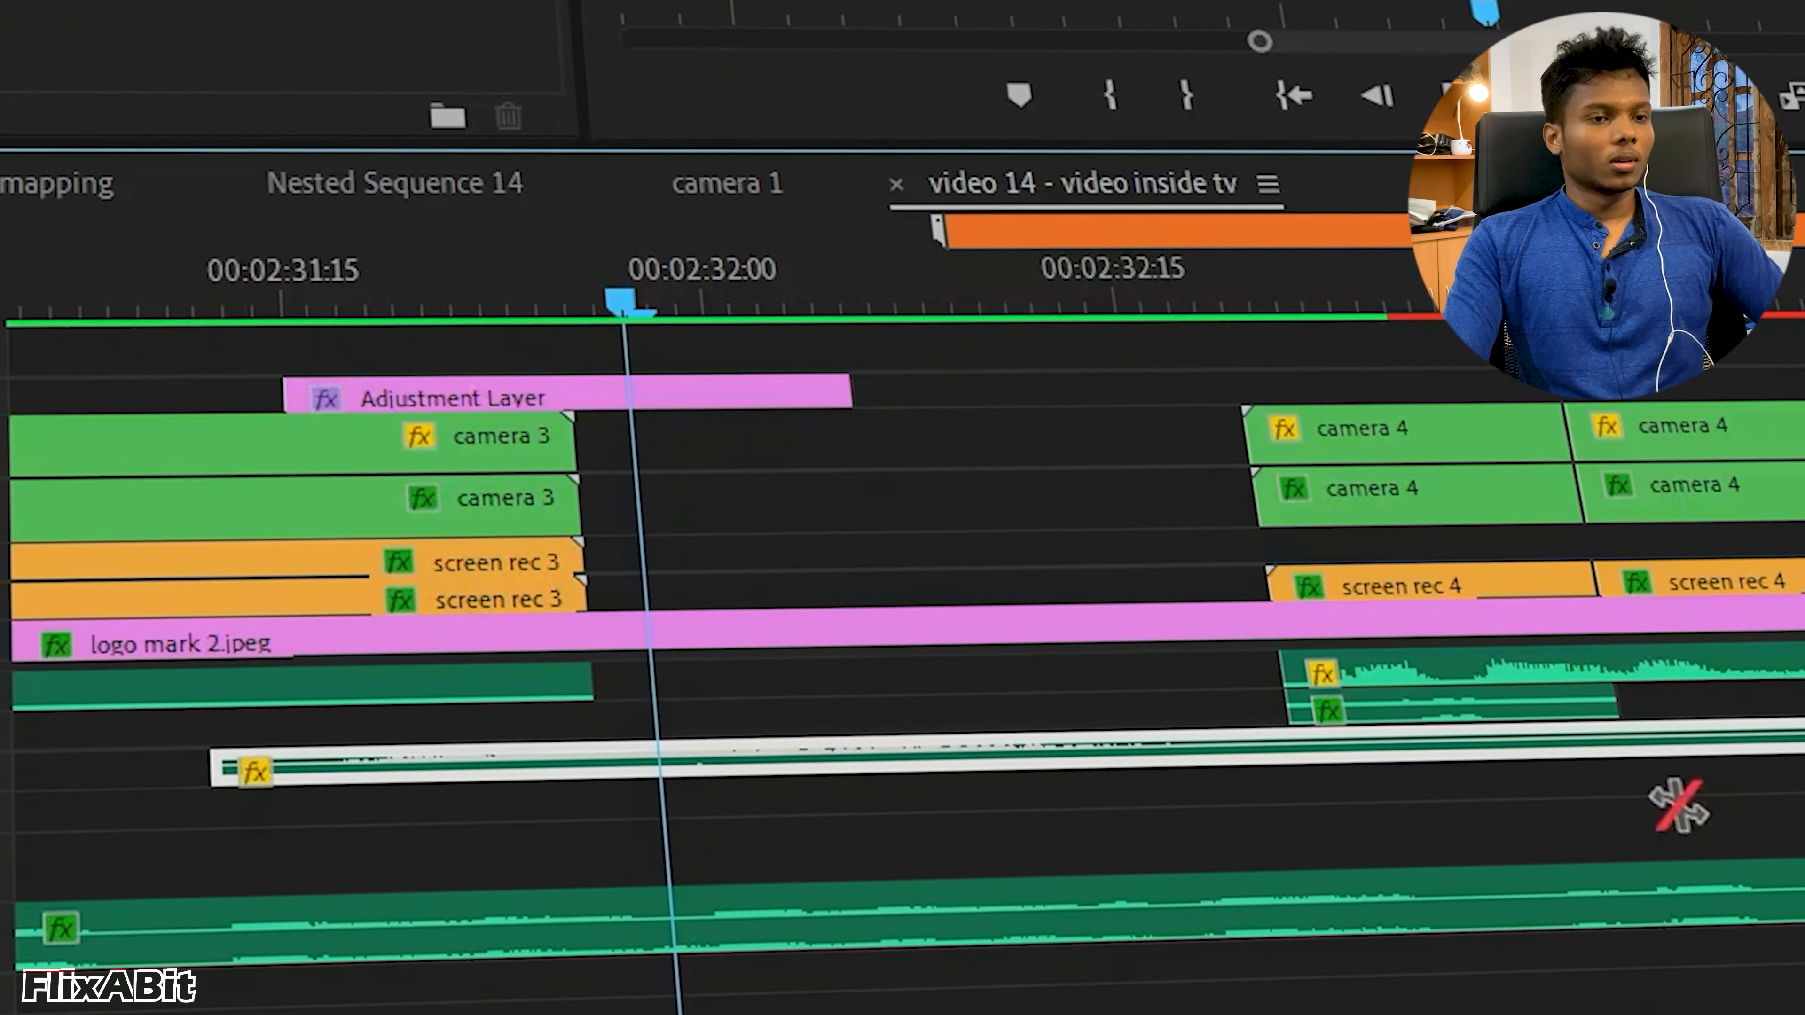
key("v")
left_click(1481, 779)
left_click(1252, 732)
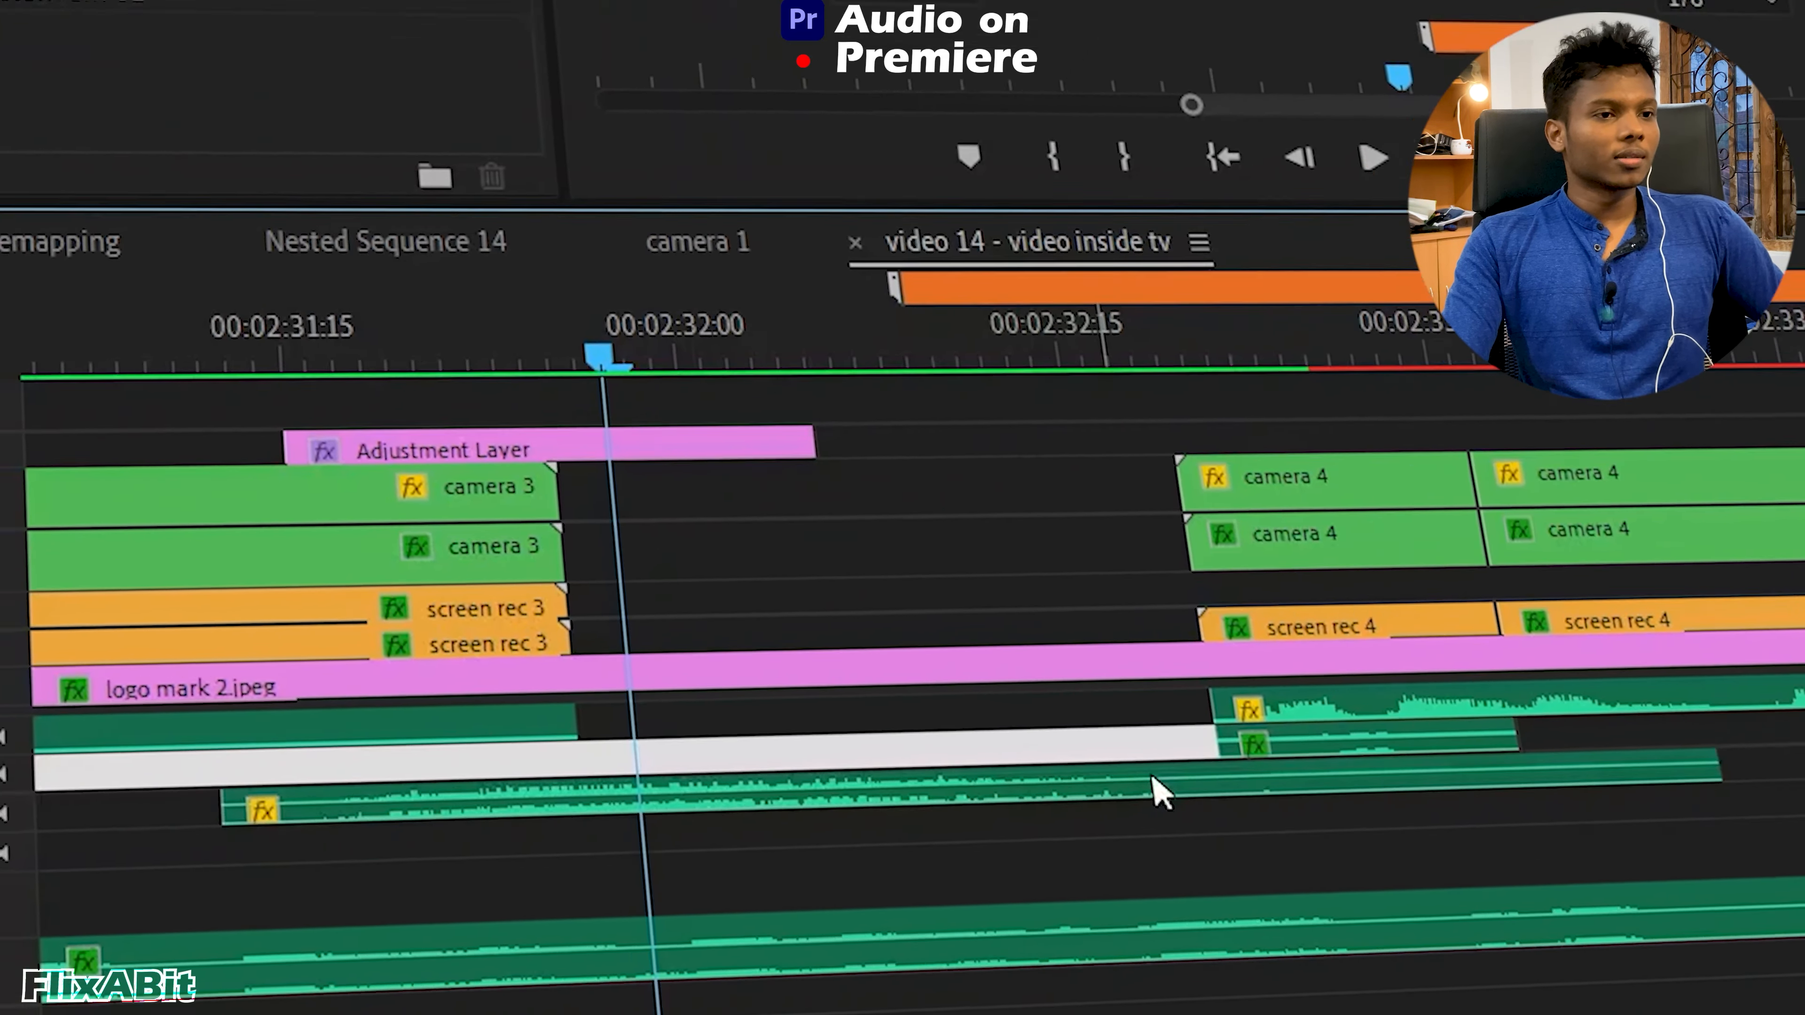
Play back the stretched swoosh on A3 from about 00:02:31:16 through the gap between the camera 3 and camera 4 clips.
left_click(1223, 751)
key("space")
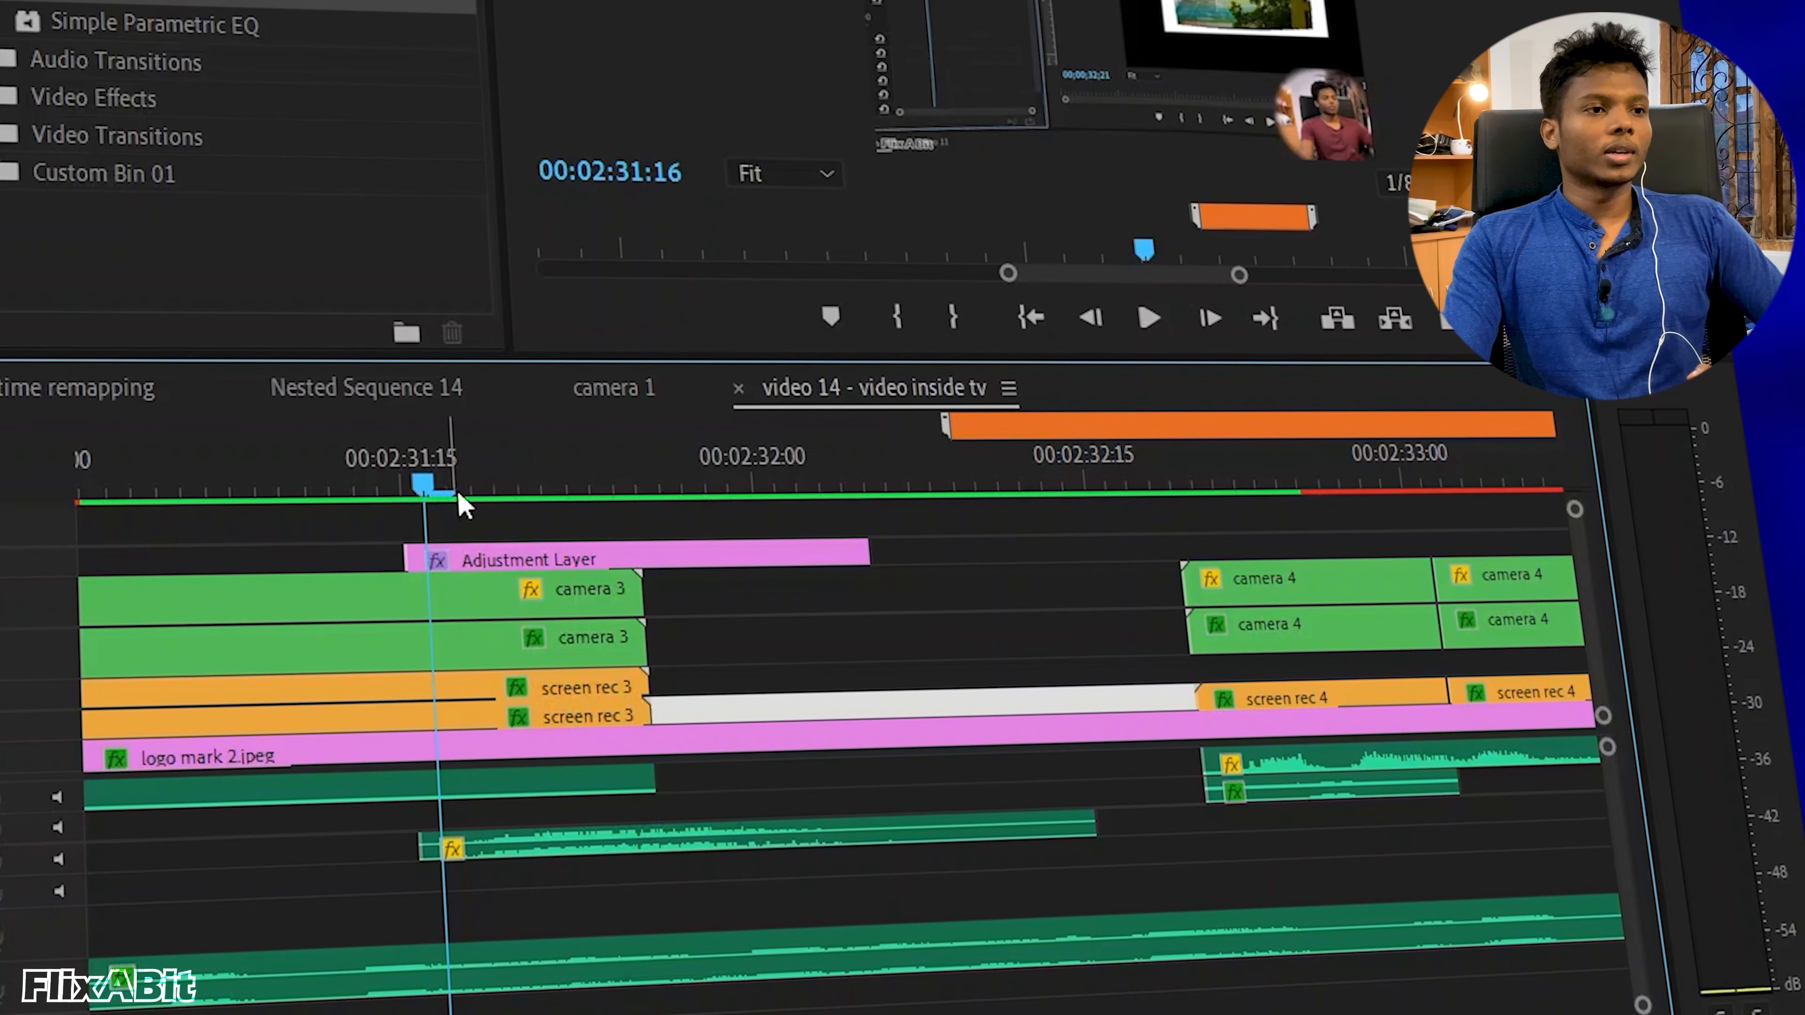
key("space")
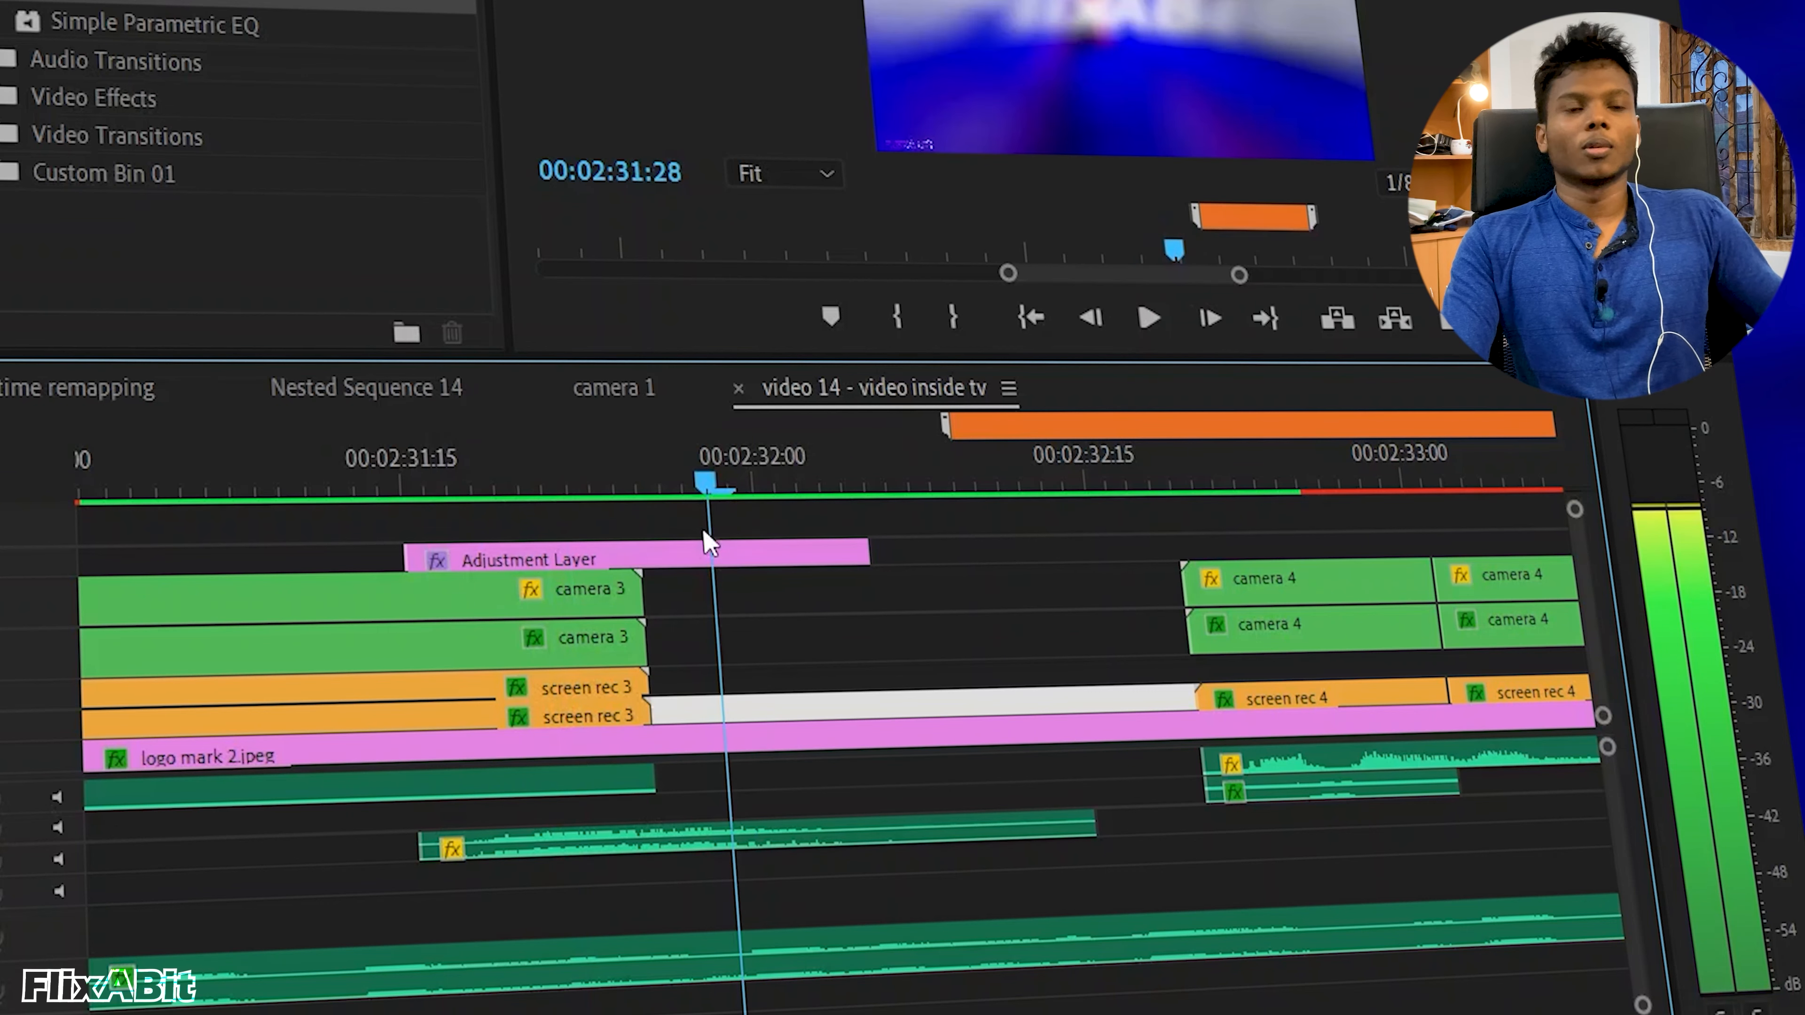
key("space")
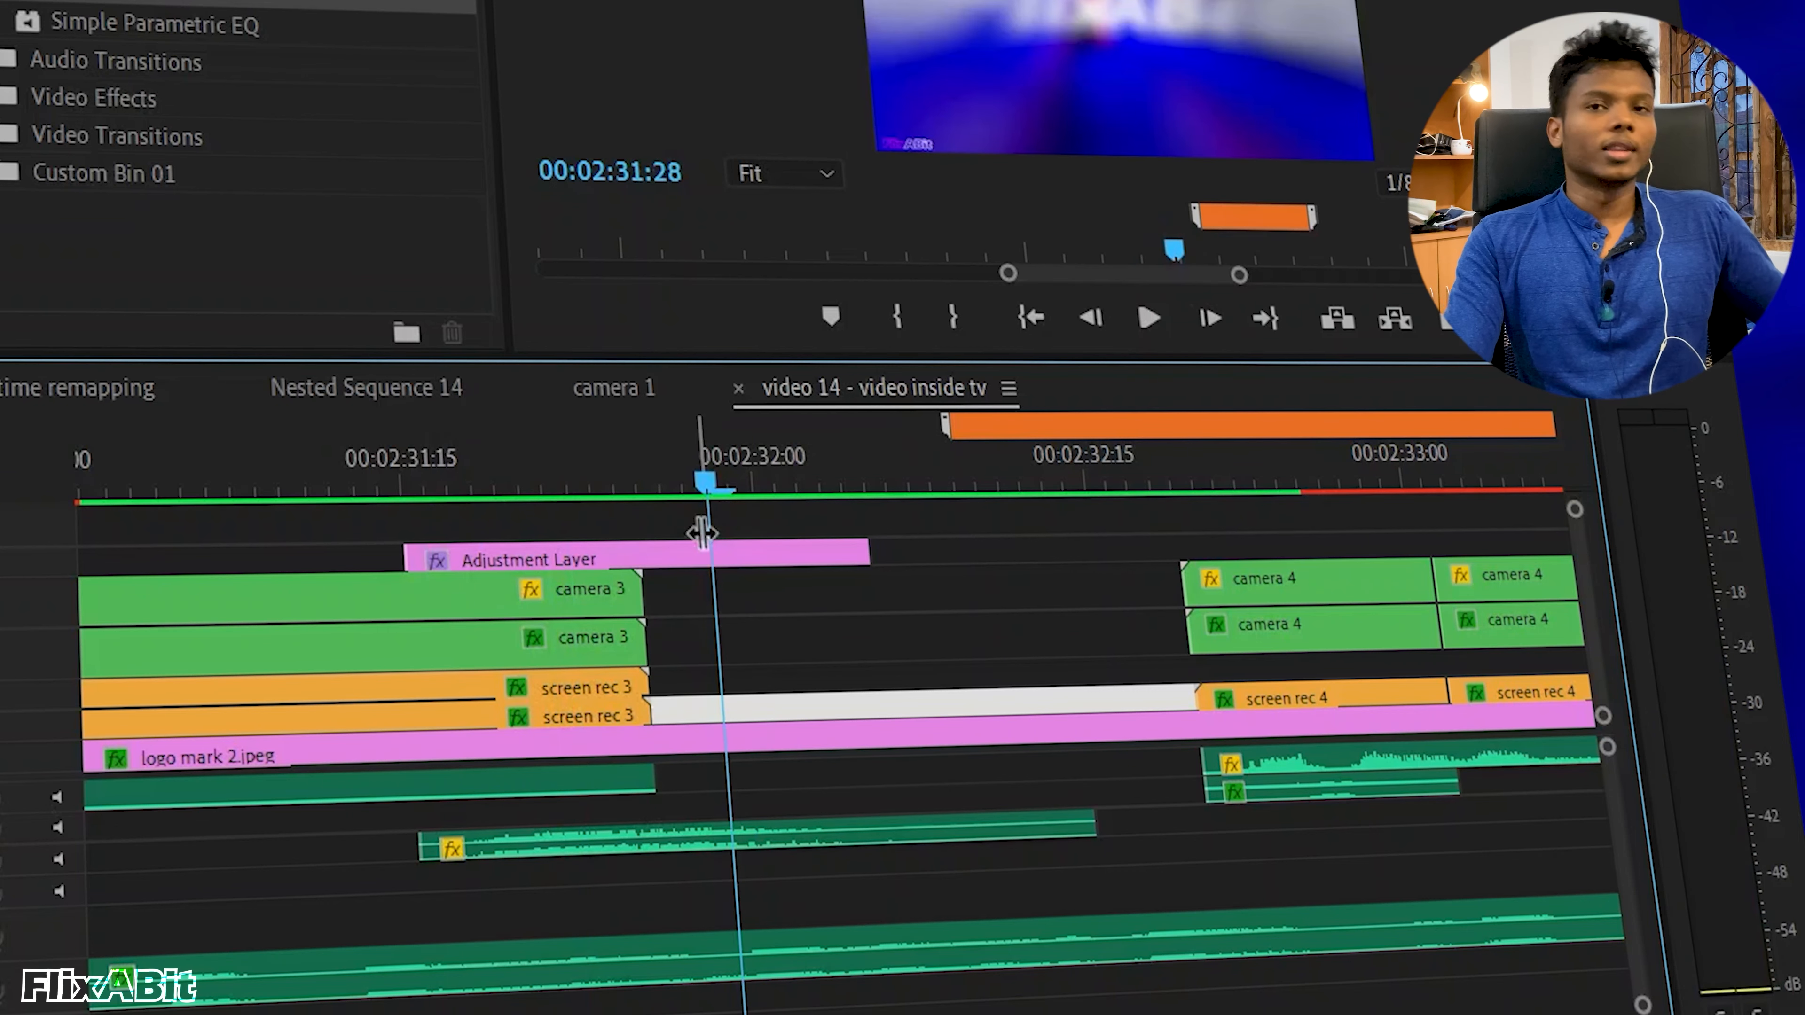
Rate-stretch the swoosh clip on A3 past 00:02:35:00, play it back, and return it to its shorter length.
left_click(645, 847)
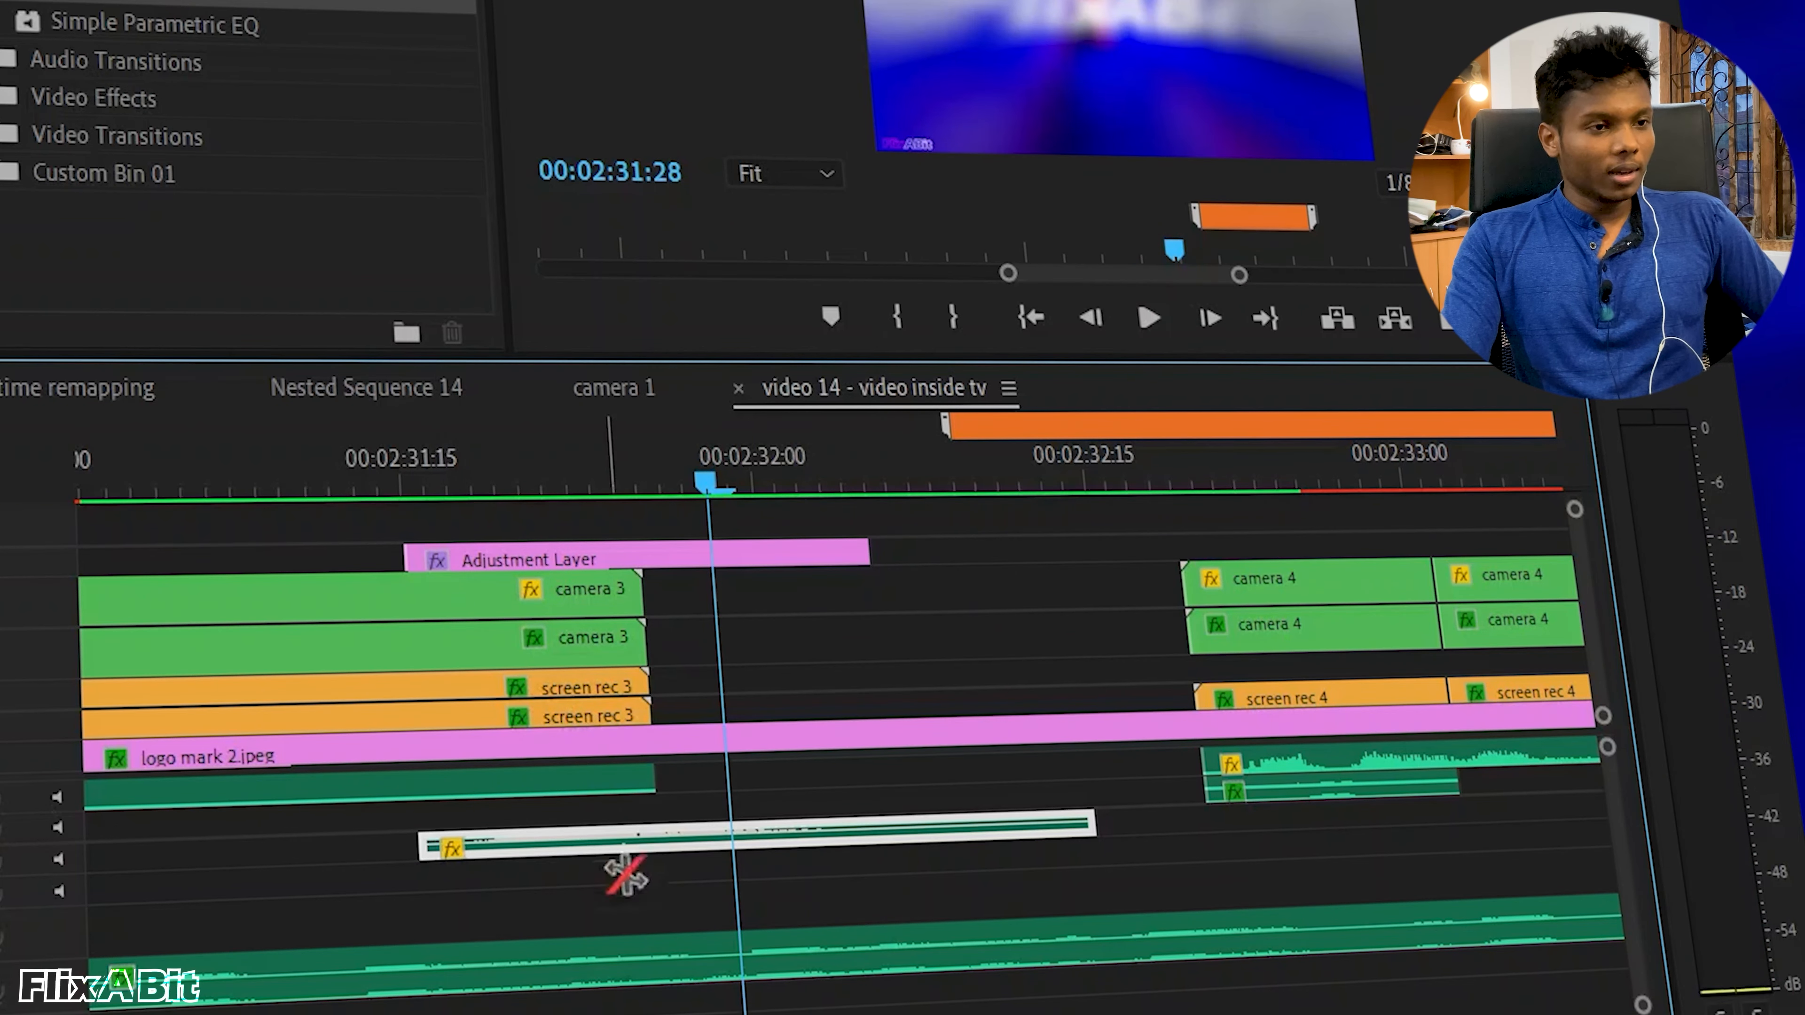
scroll(644, 853, "down", 2)
scroll(643, 862, "down", 1)
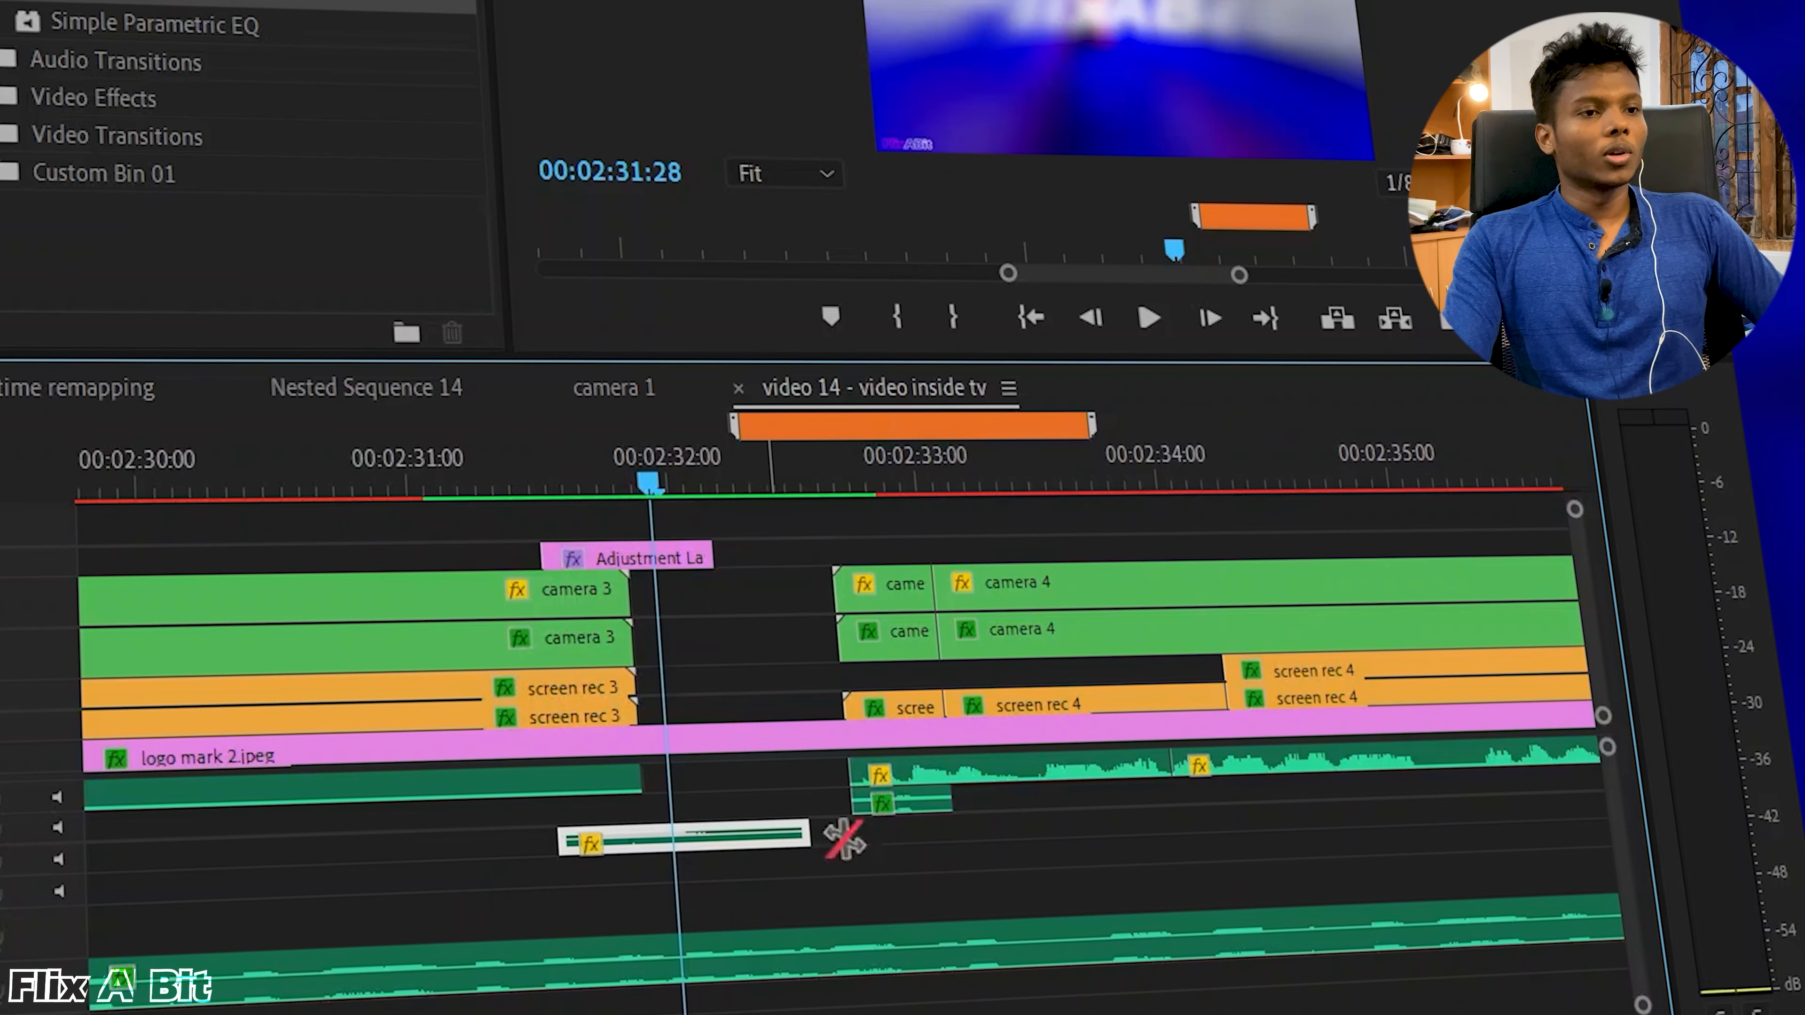
left_click_drag(809, 835, 1505, 823)
key("space")
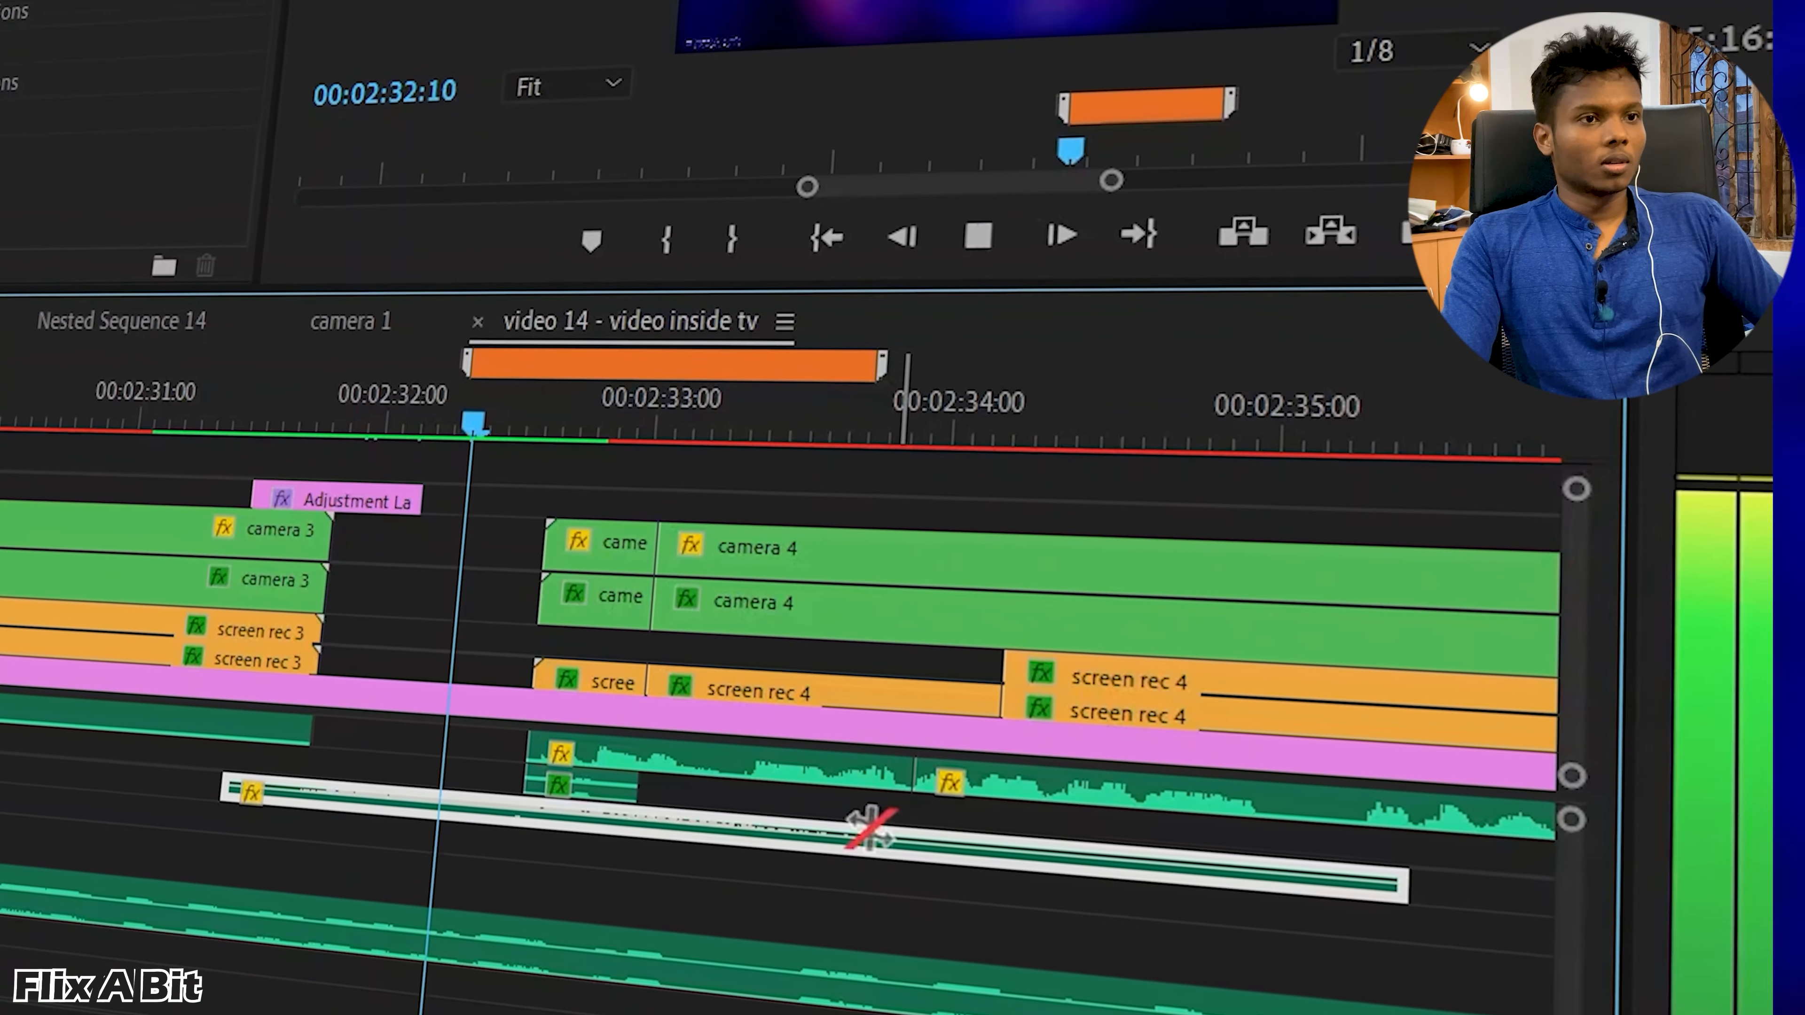
key("space")
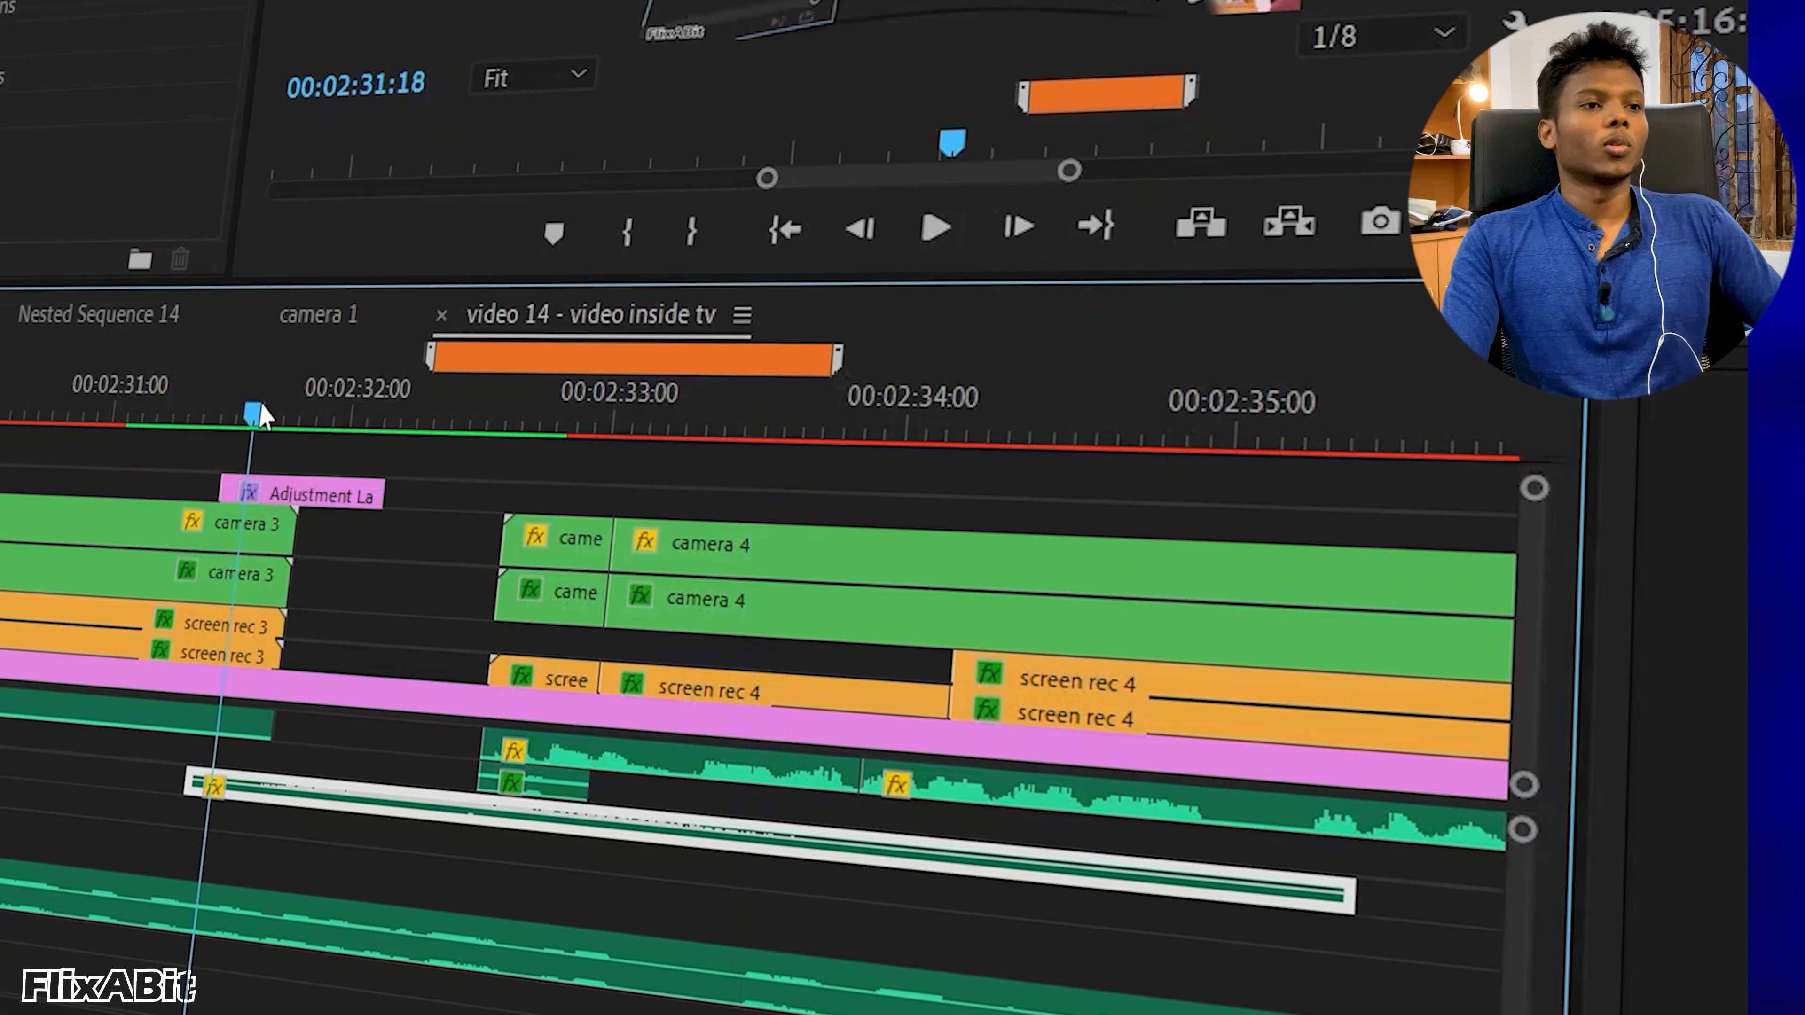
key("equal")
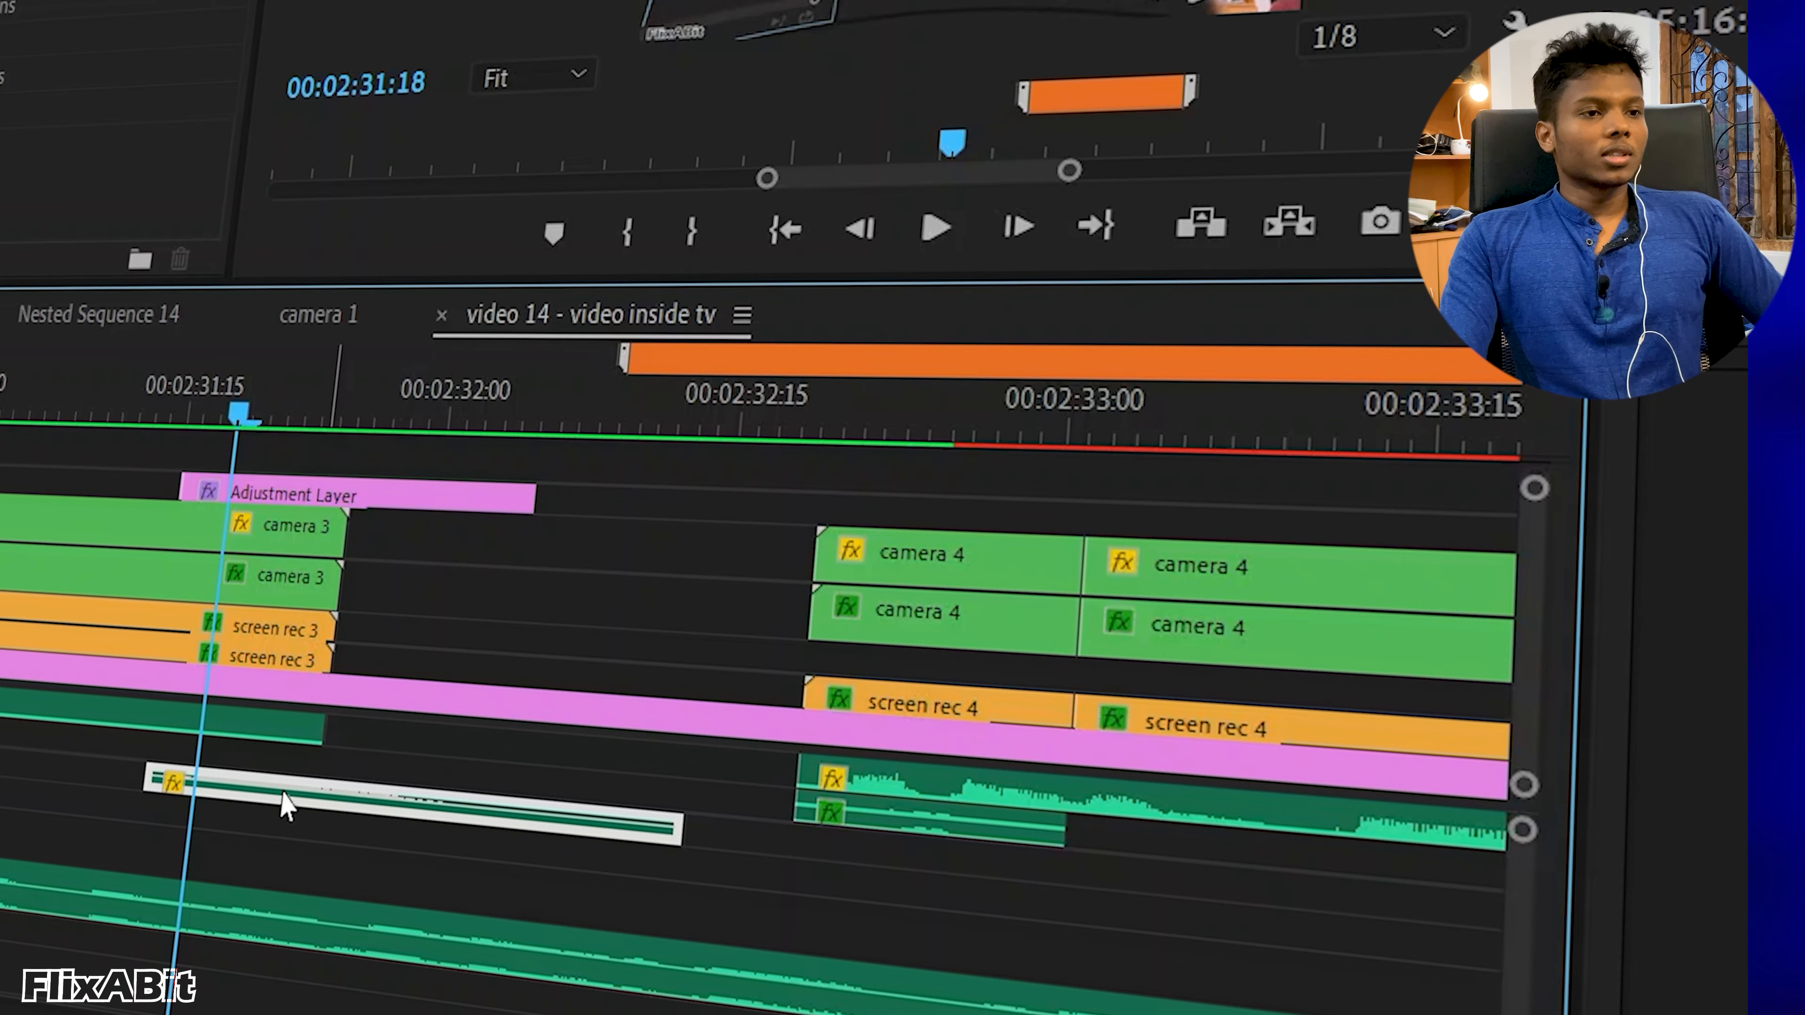
Move the playhead to 00:02:31:26, apply the Parametric Equalizer to the swoosh clip on A3, and open the effect's editor.
key("space")
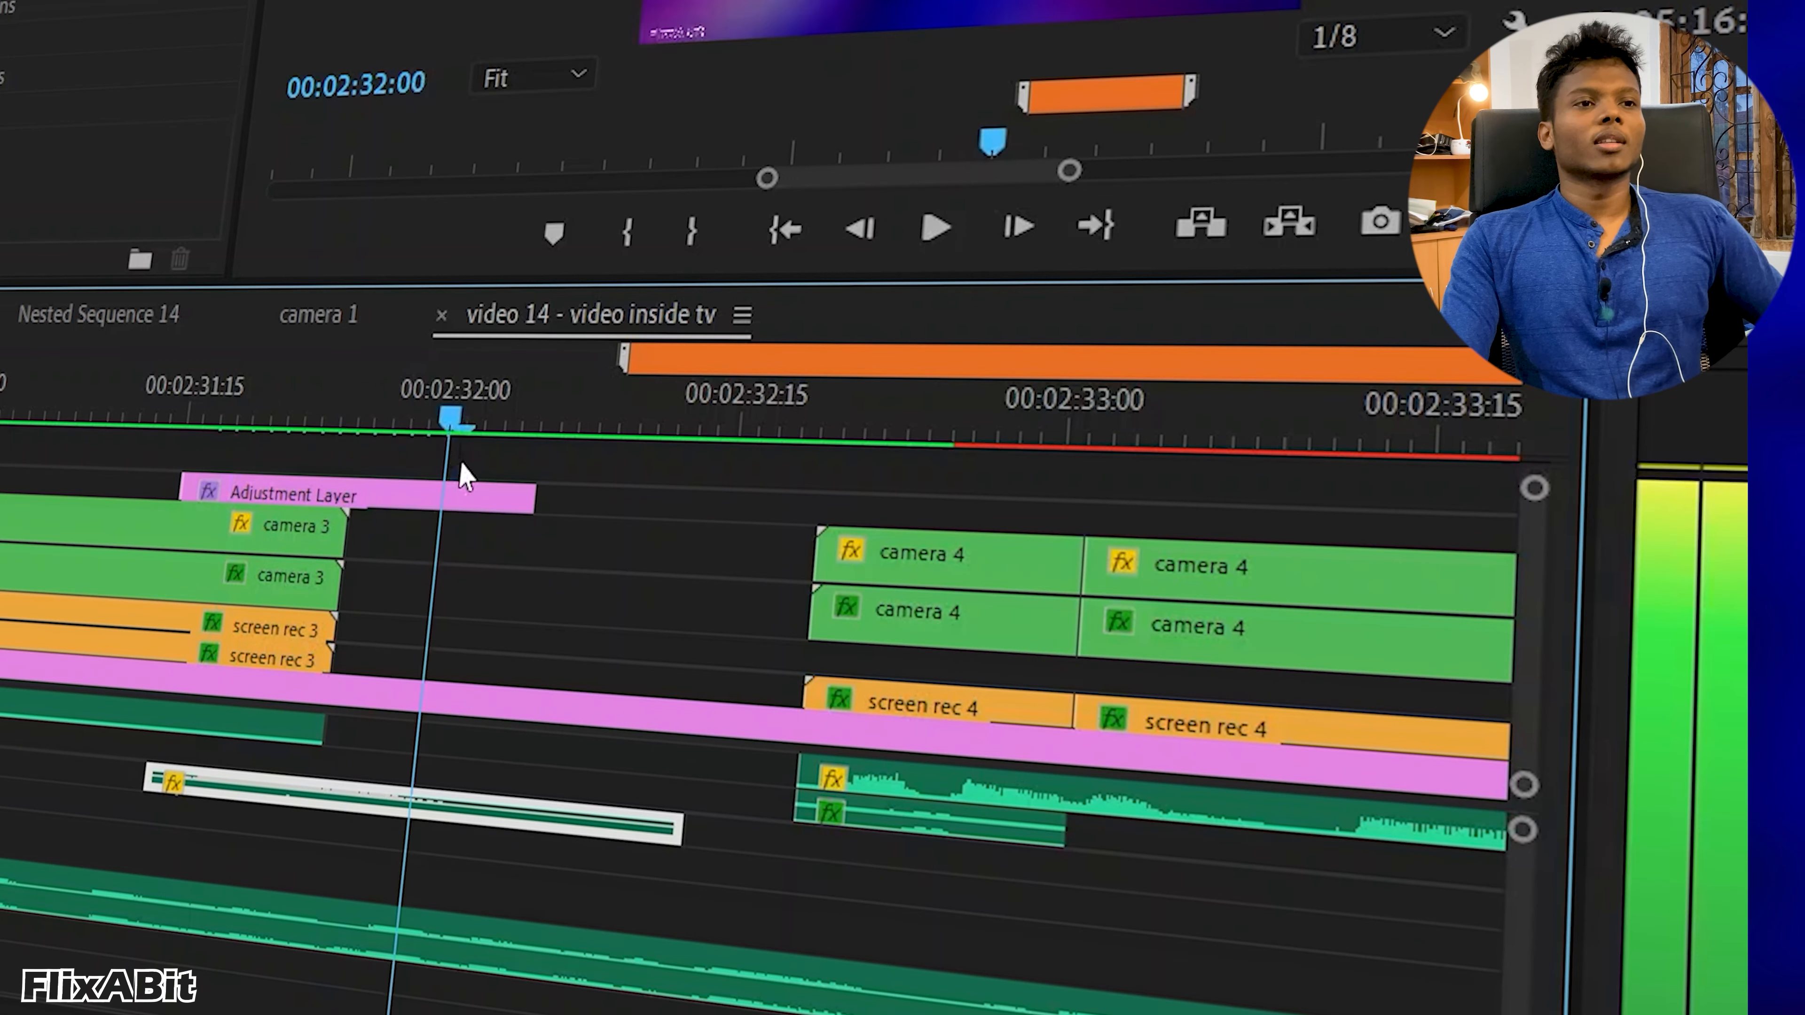
left_click_drag(378, 418, 263, 416)
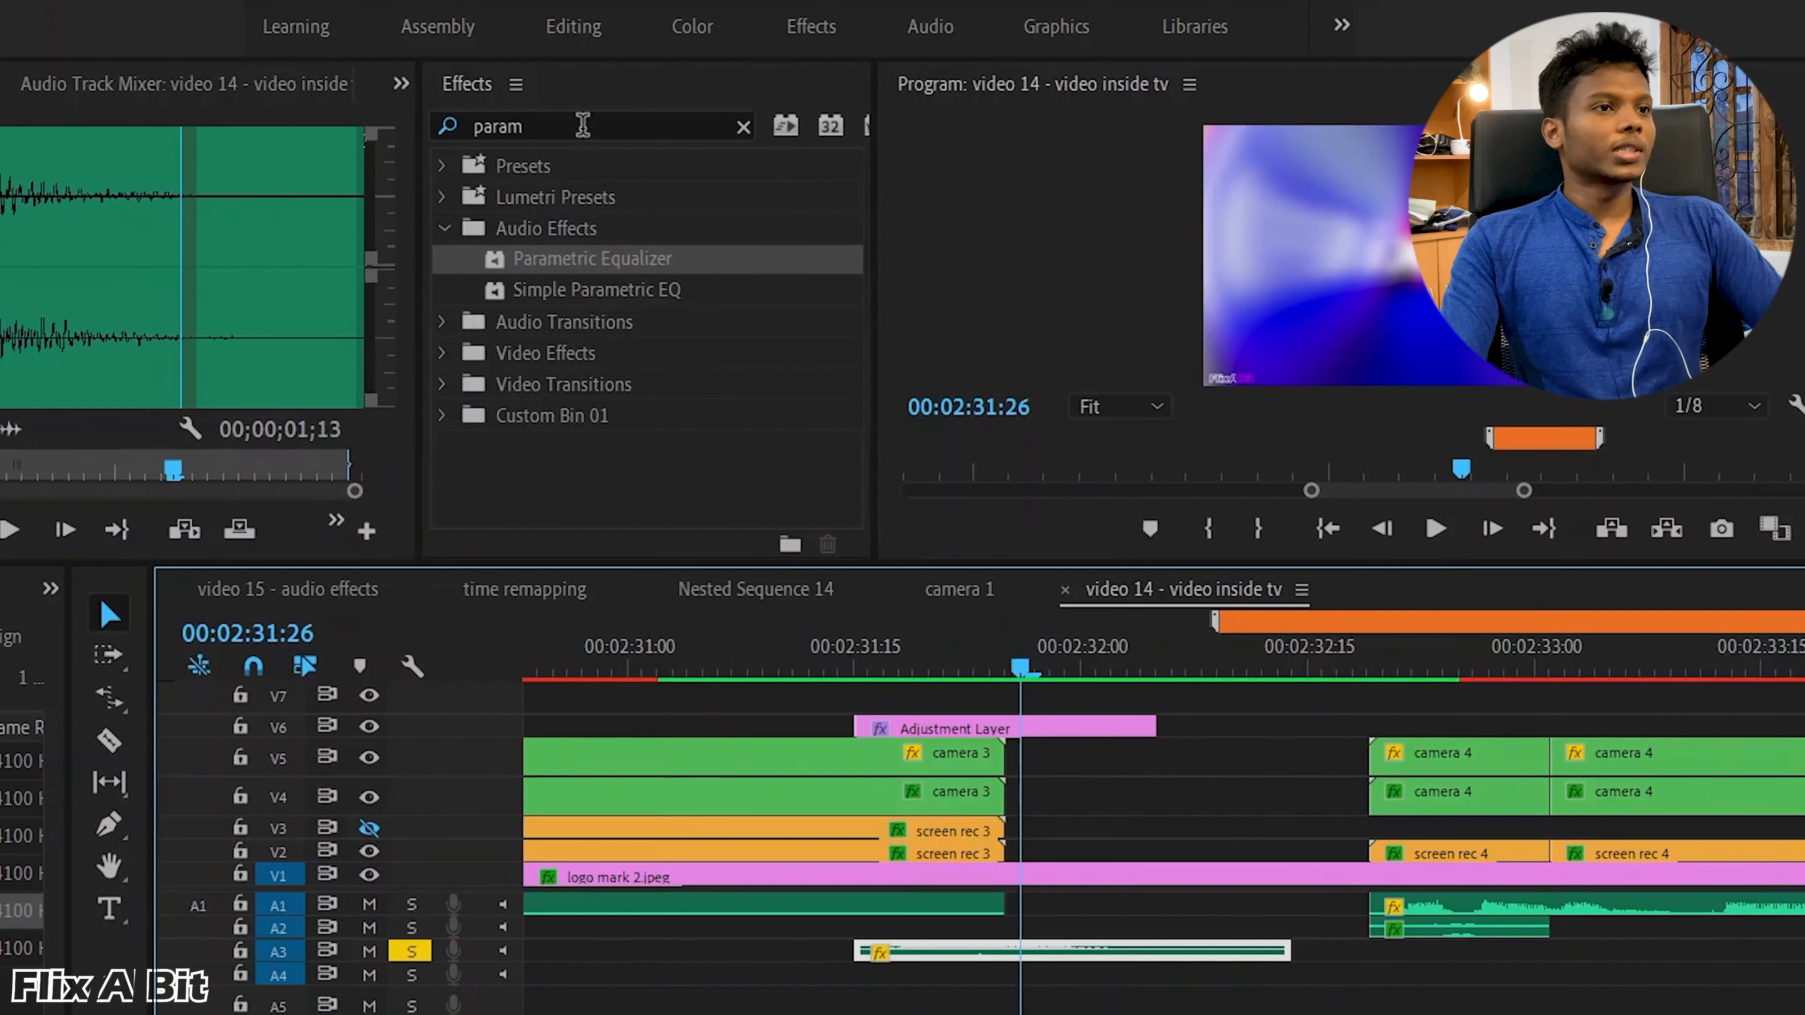
left_click(582, 125)
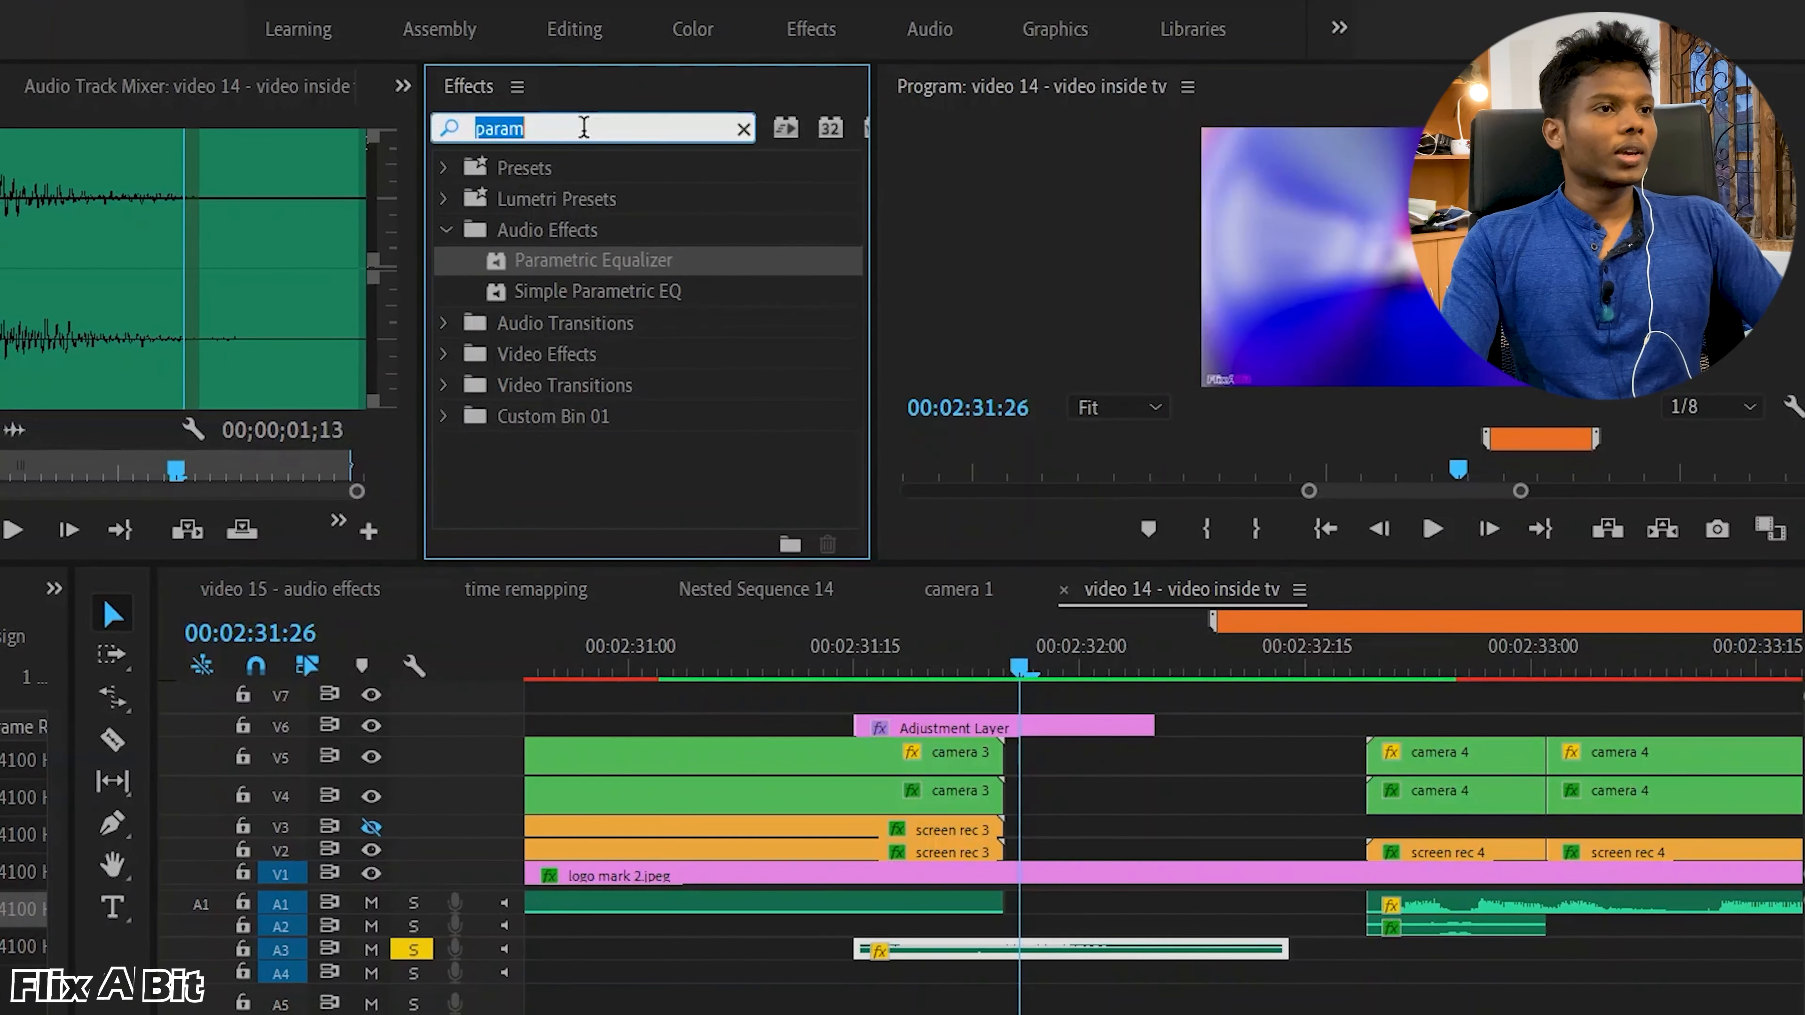
left_click_drag(596, 254, 1019, 961)
left_click(319, 9)
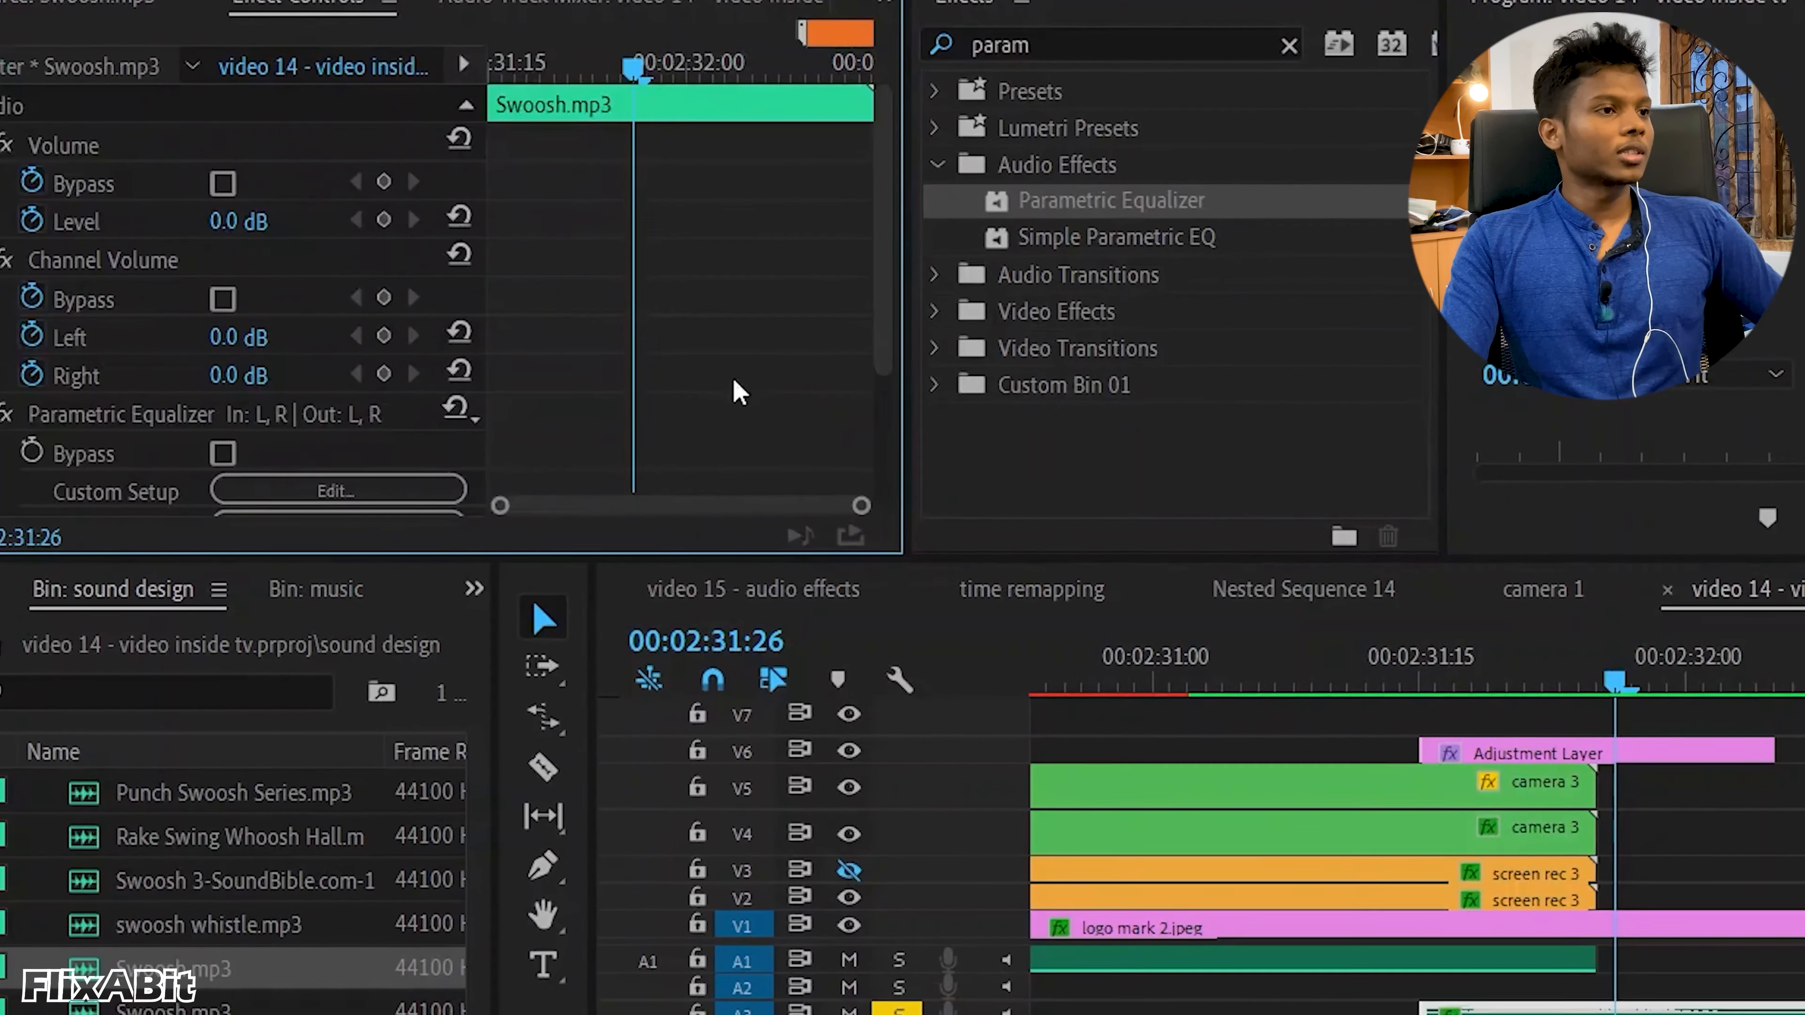
scroll(733, 387, "down", 3)
left_click(319, 355)
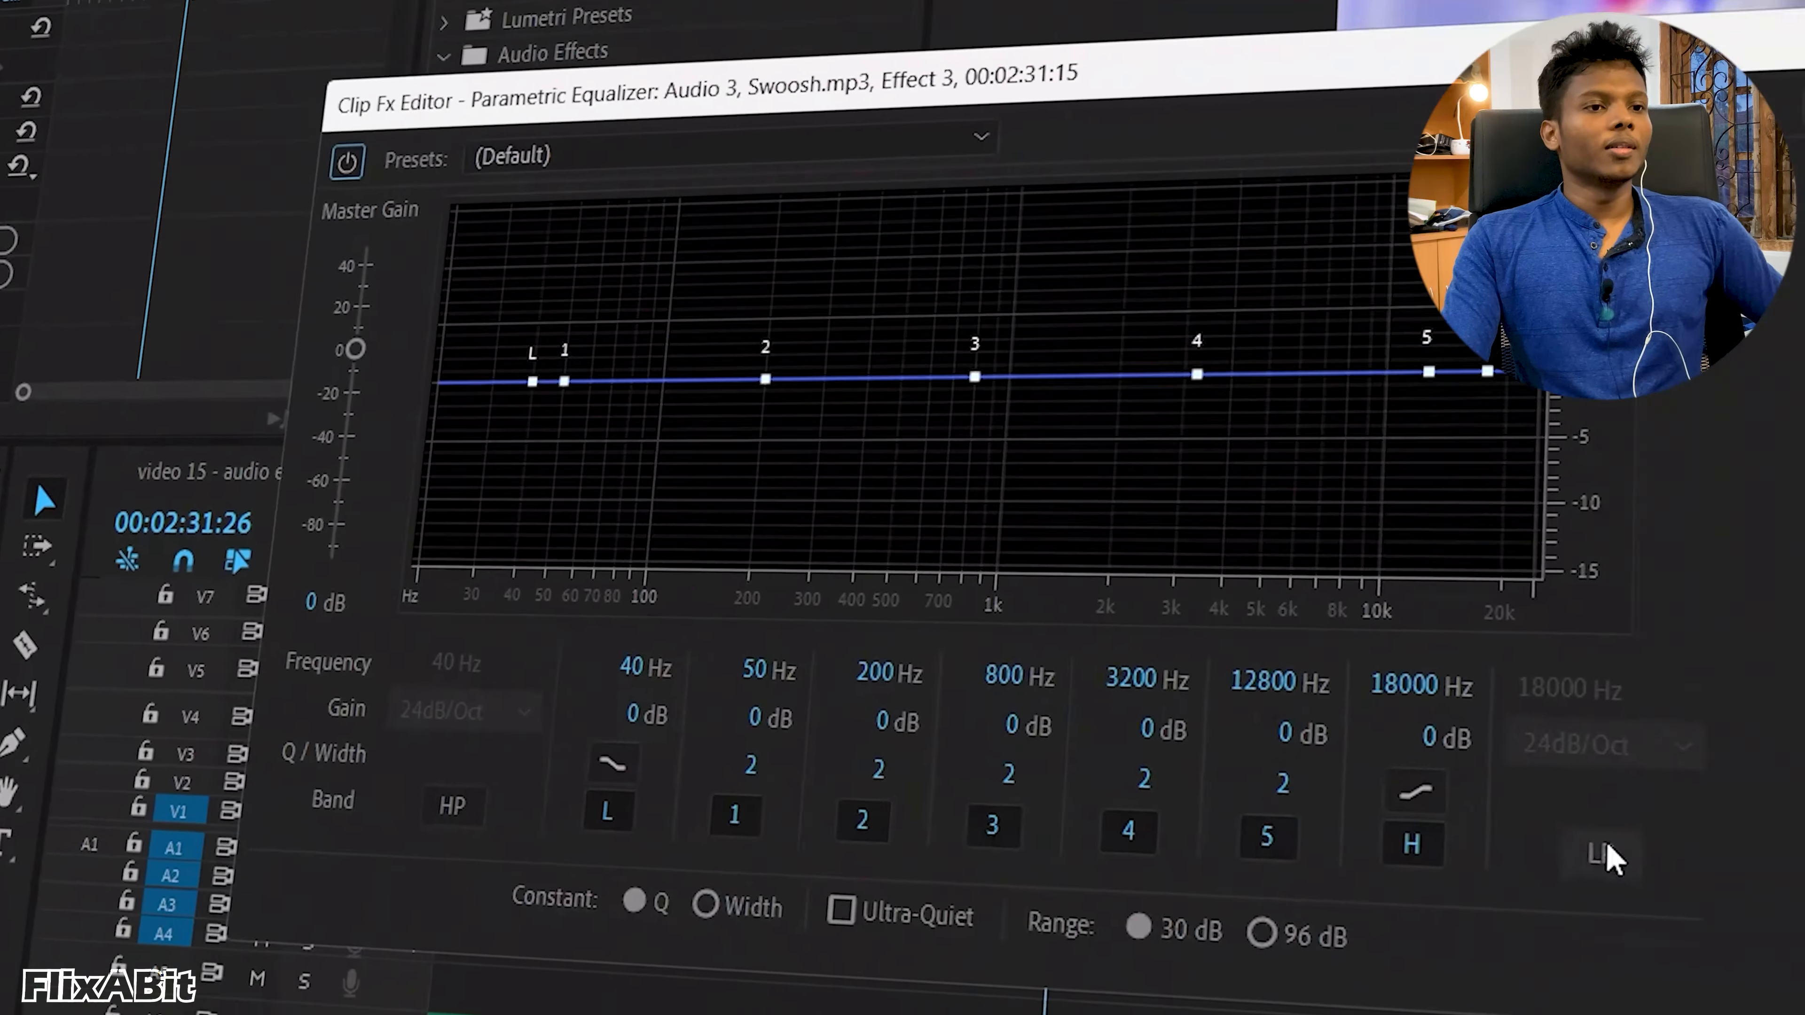
Enable the equalizer's low-pass filter for the swoosh and lower its cutoff frequency to 1306 Hz while listening to the clip.
left_click(1605, 855)
key("space")
left_click_drag(1279, 633, 1208, 637)
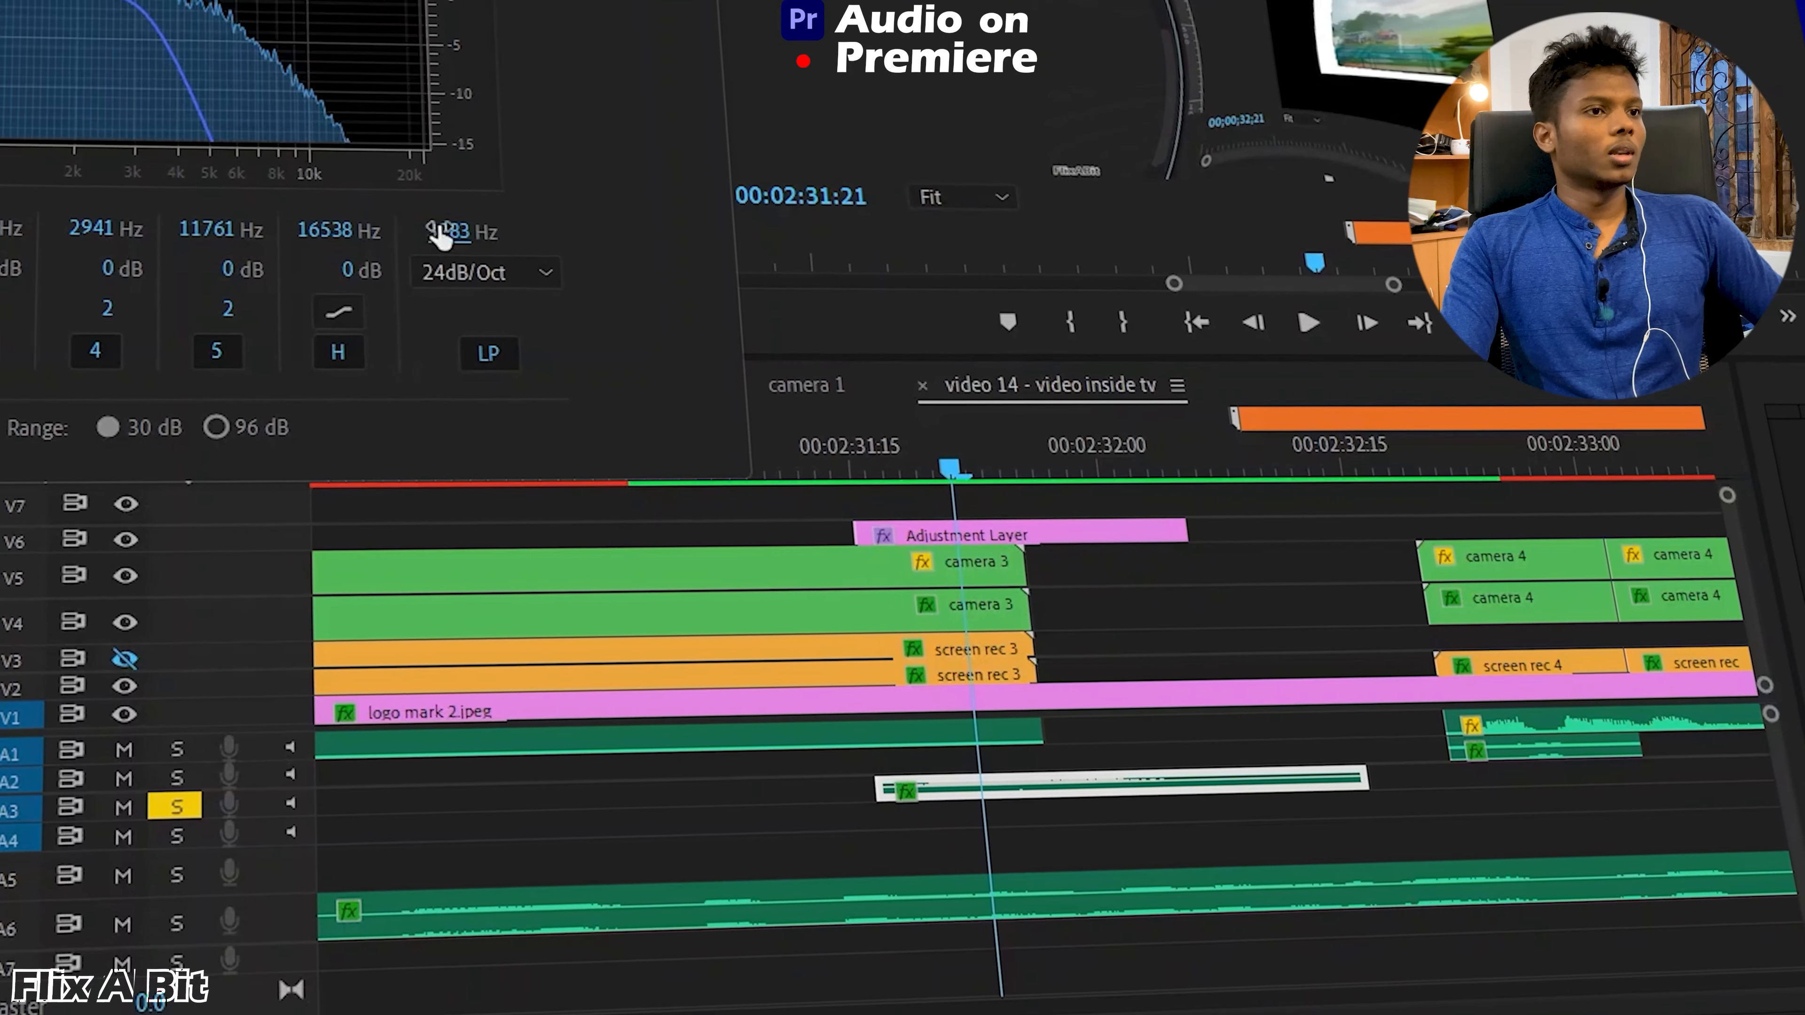
left_click_drag(346, 206, 321, 205)
key("space")
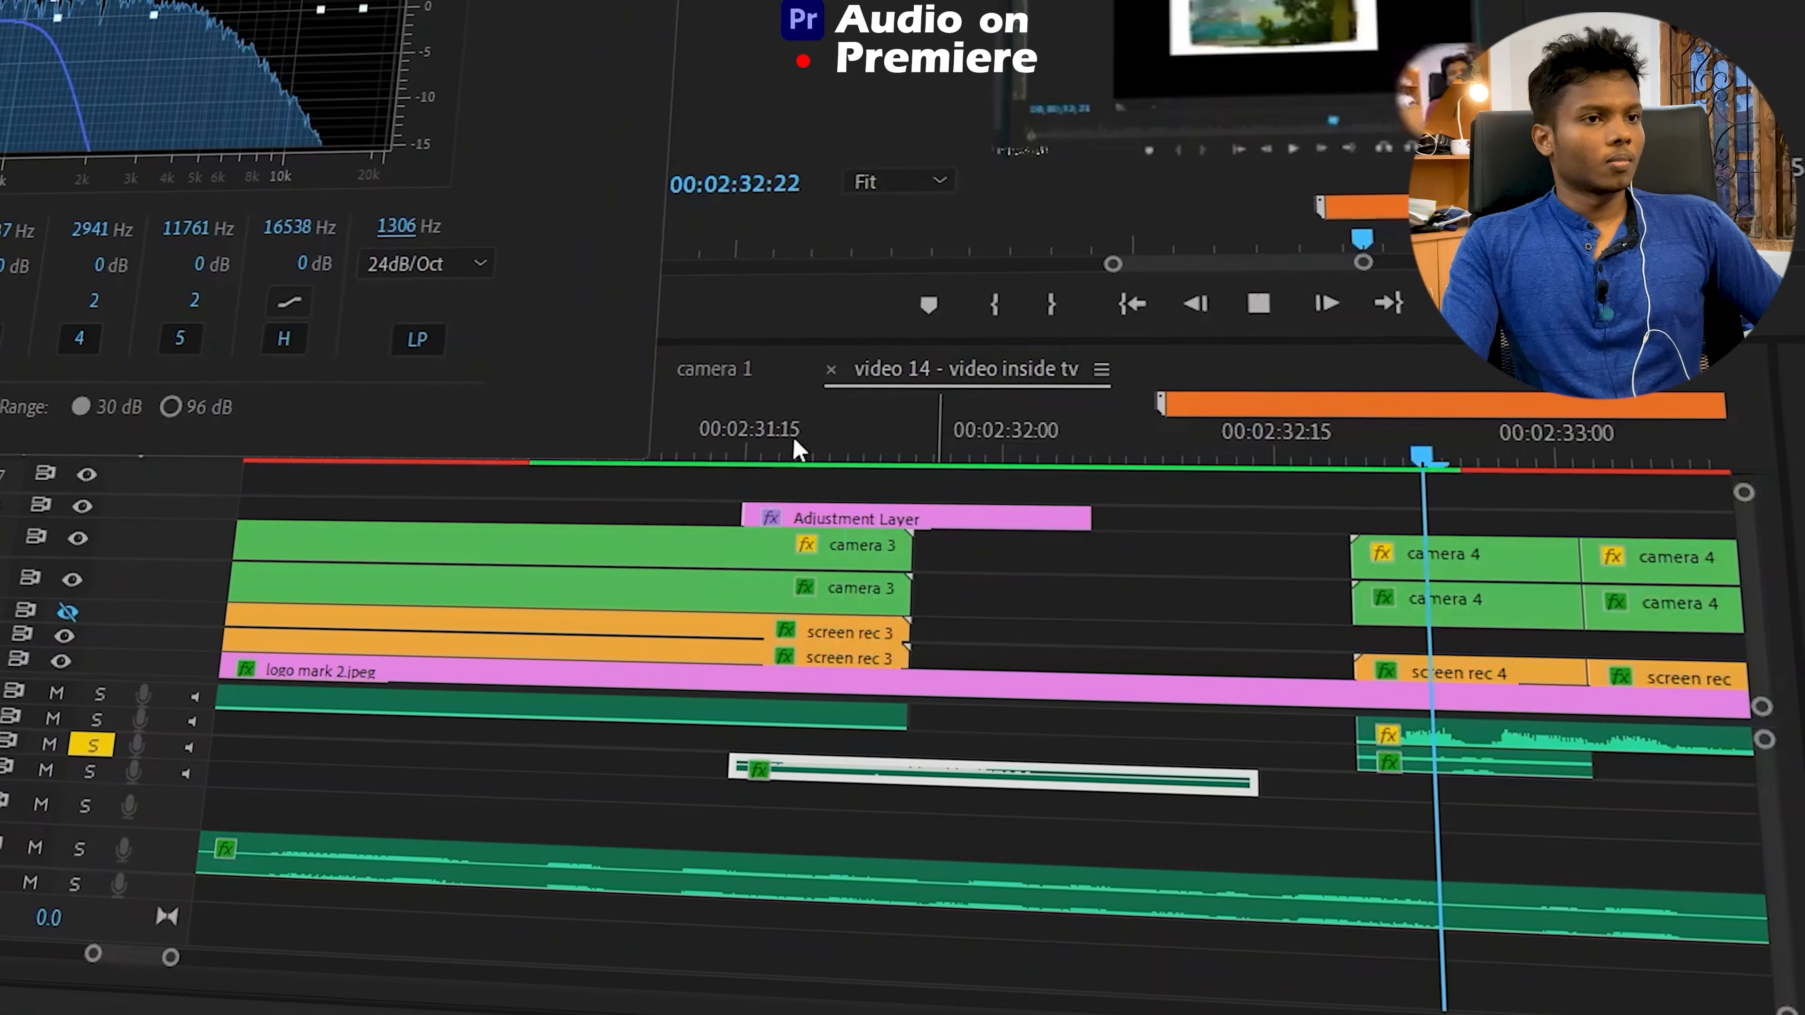
Play back the filtered swoosh on A3 several times from around 00:02:31:15 to judge its sound over the transition.
left_click(729, 440)
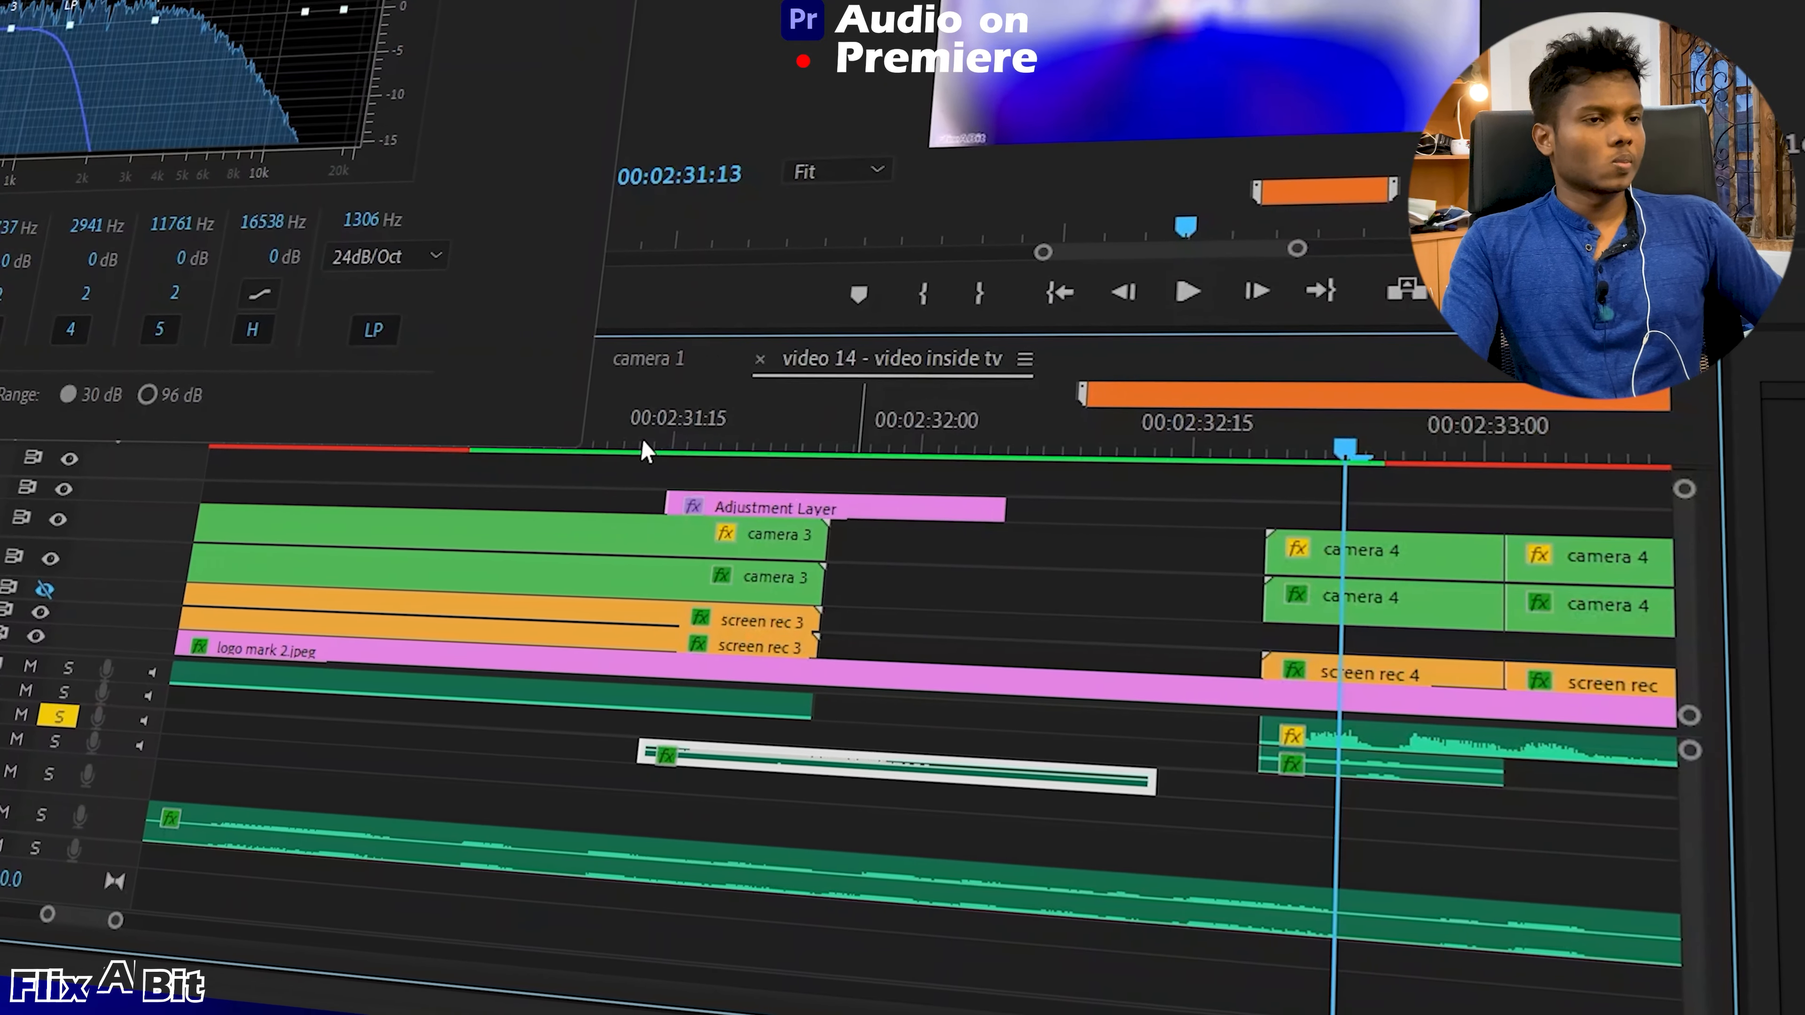
key("space")
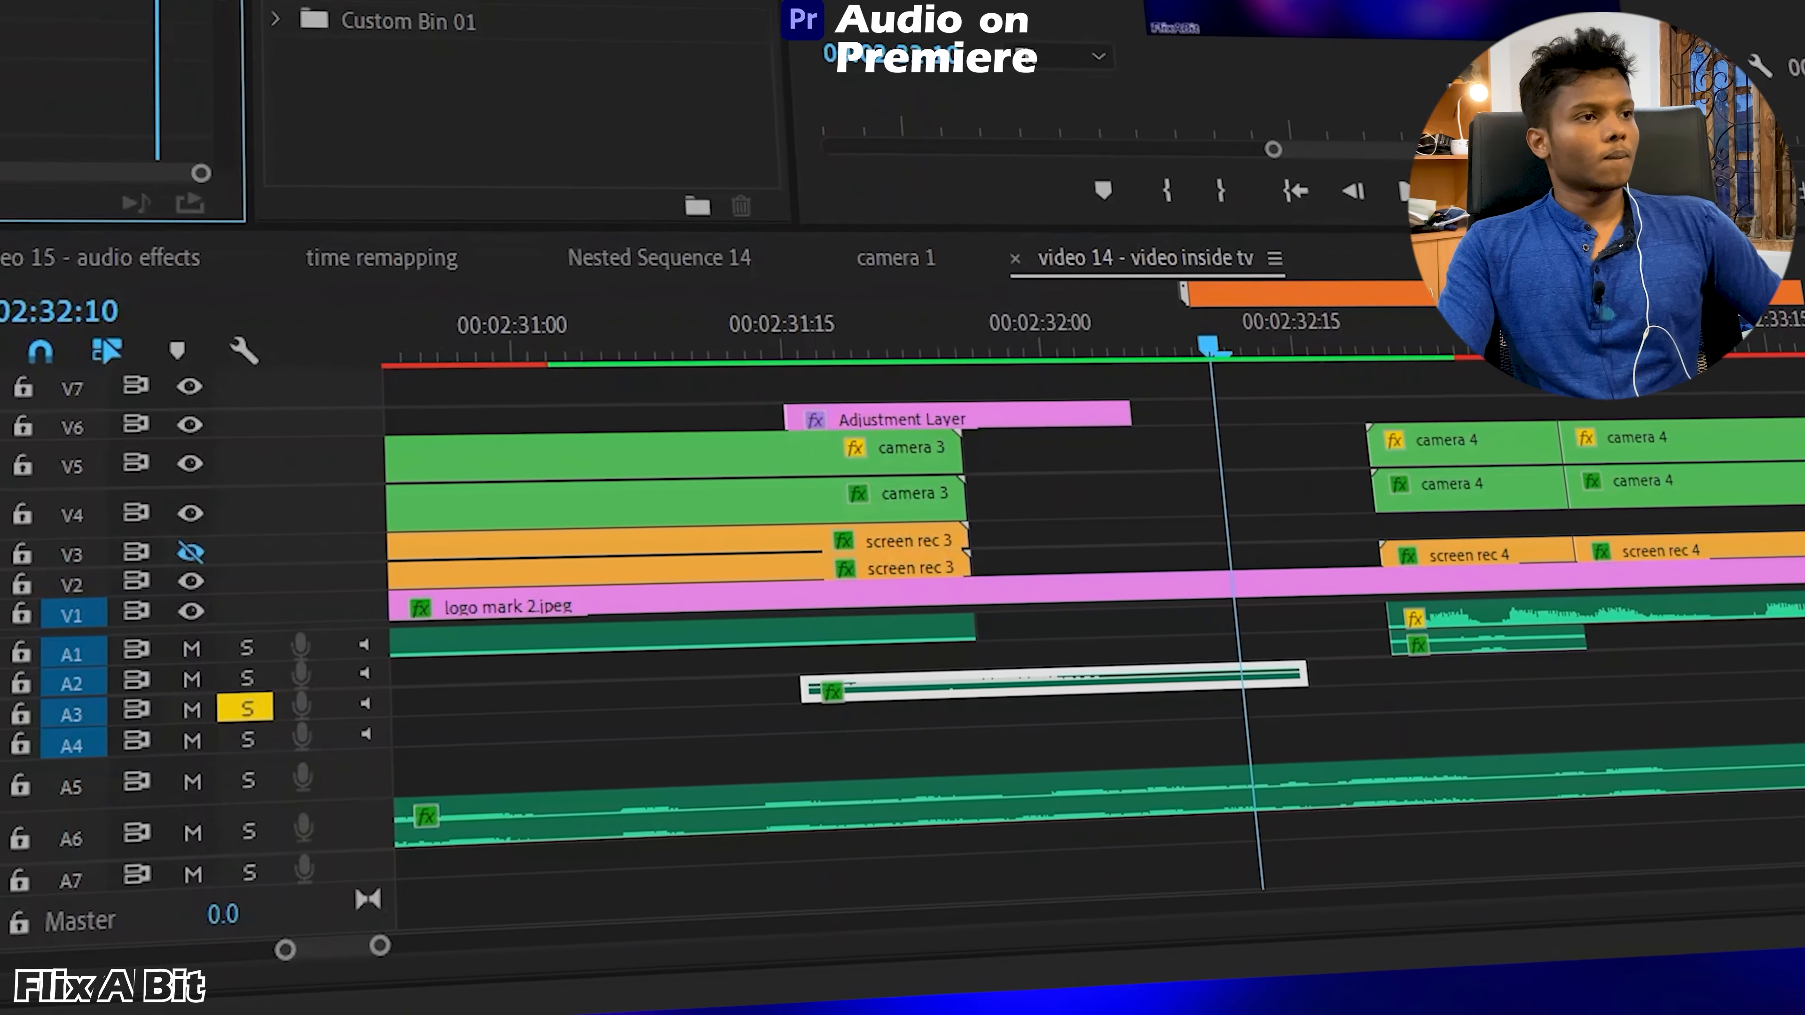
left_click(806, 348)
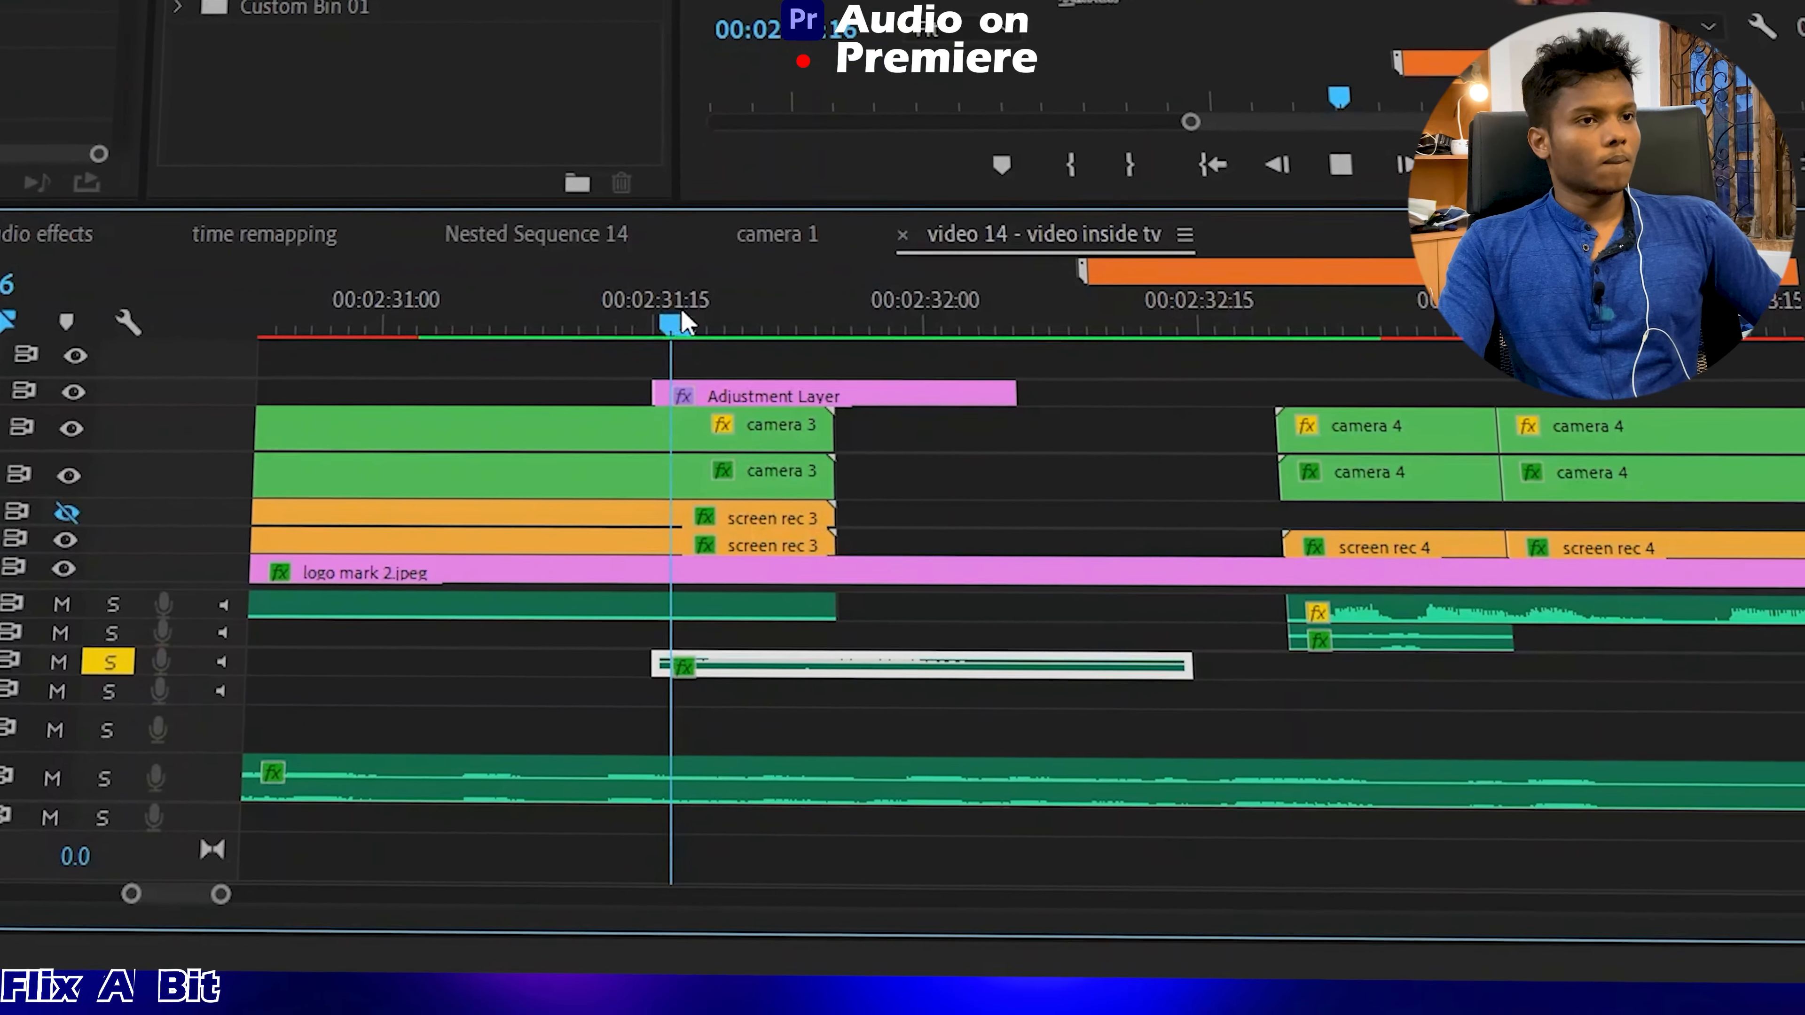
key("space")
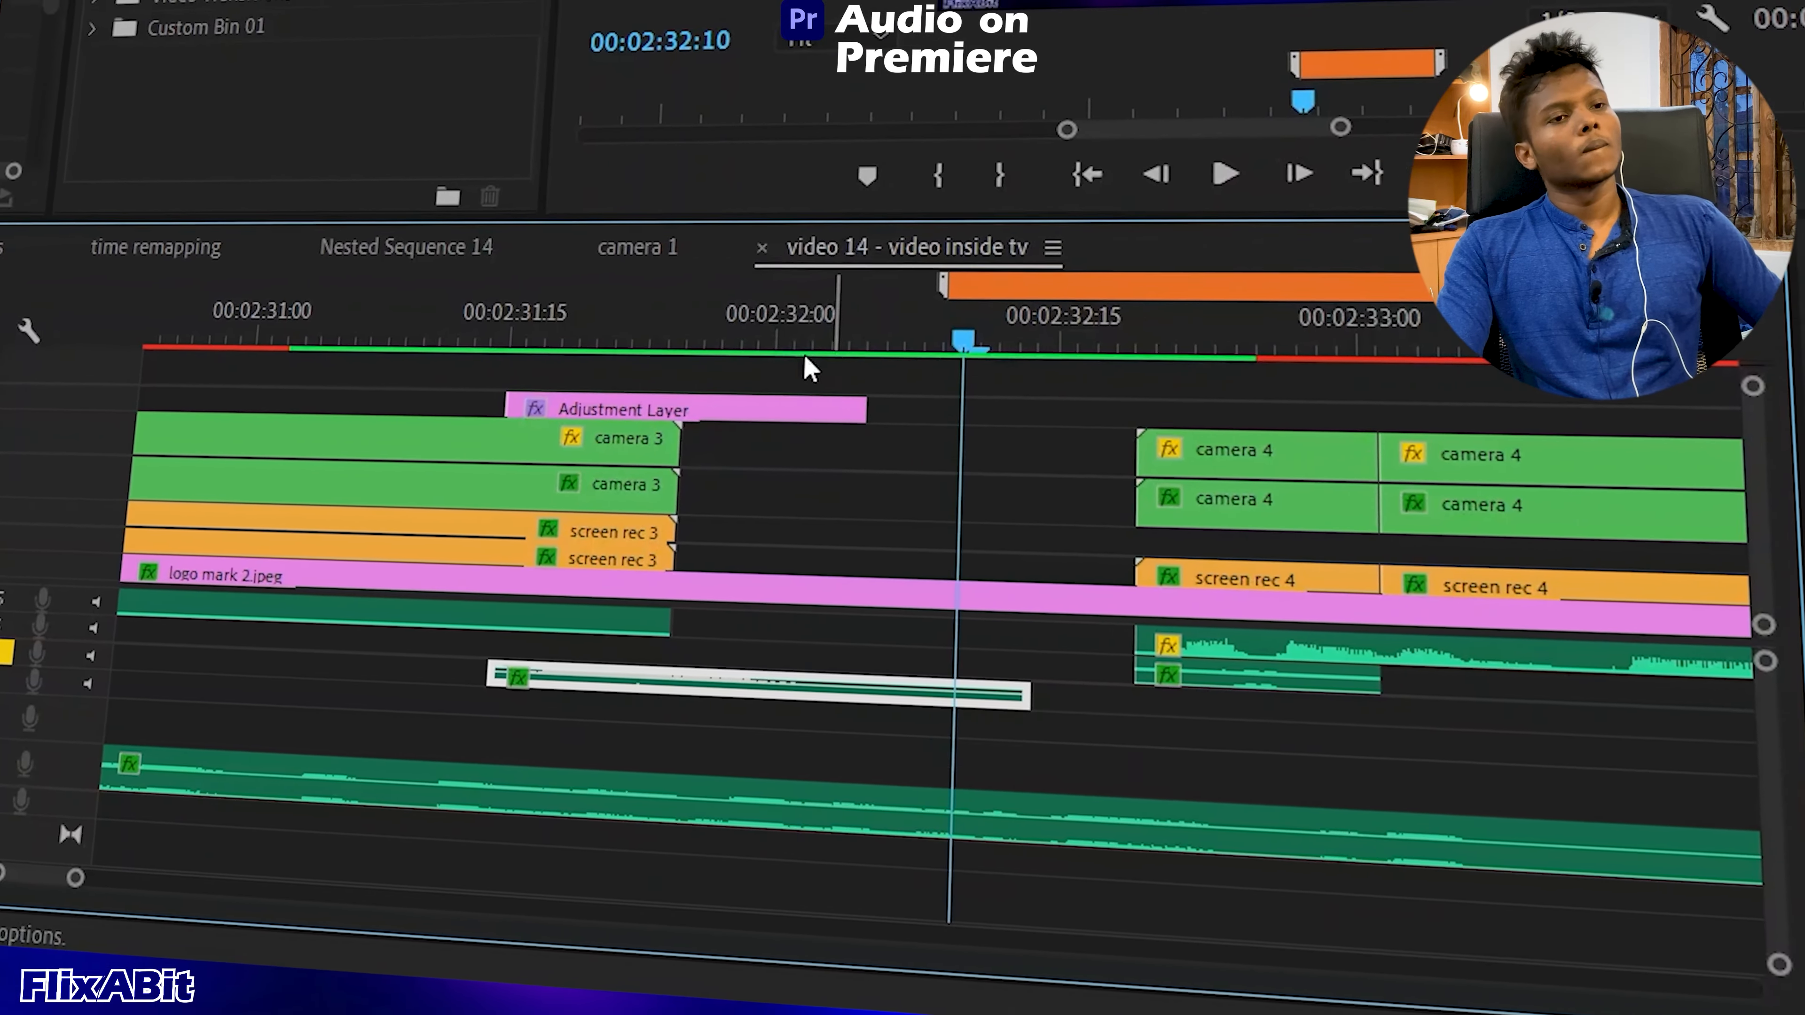
left_click(515, 343)
key("space")
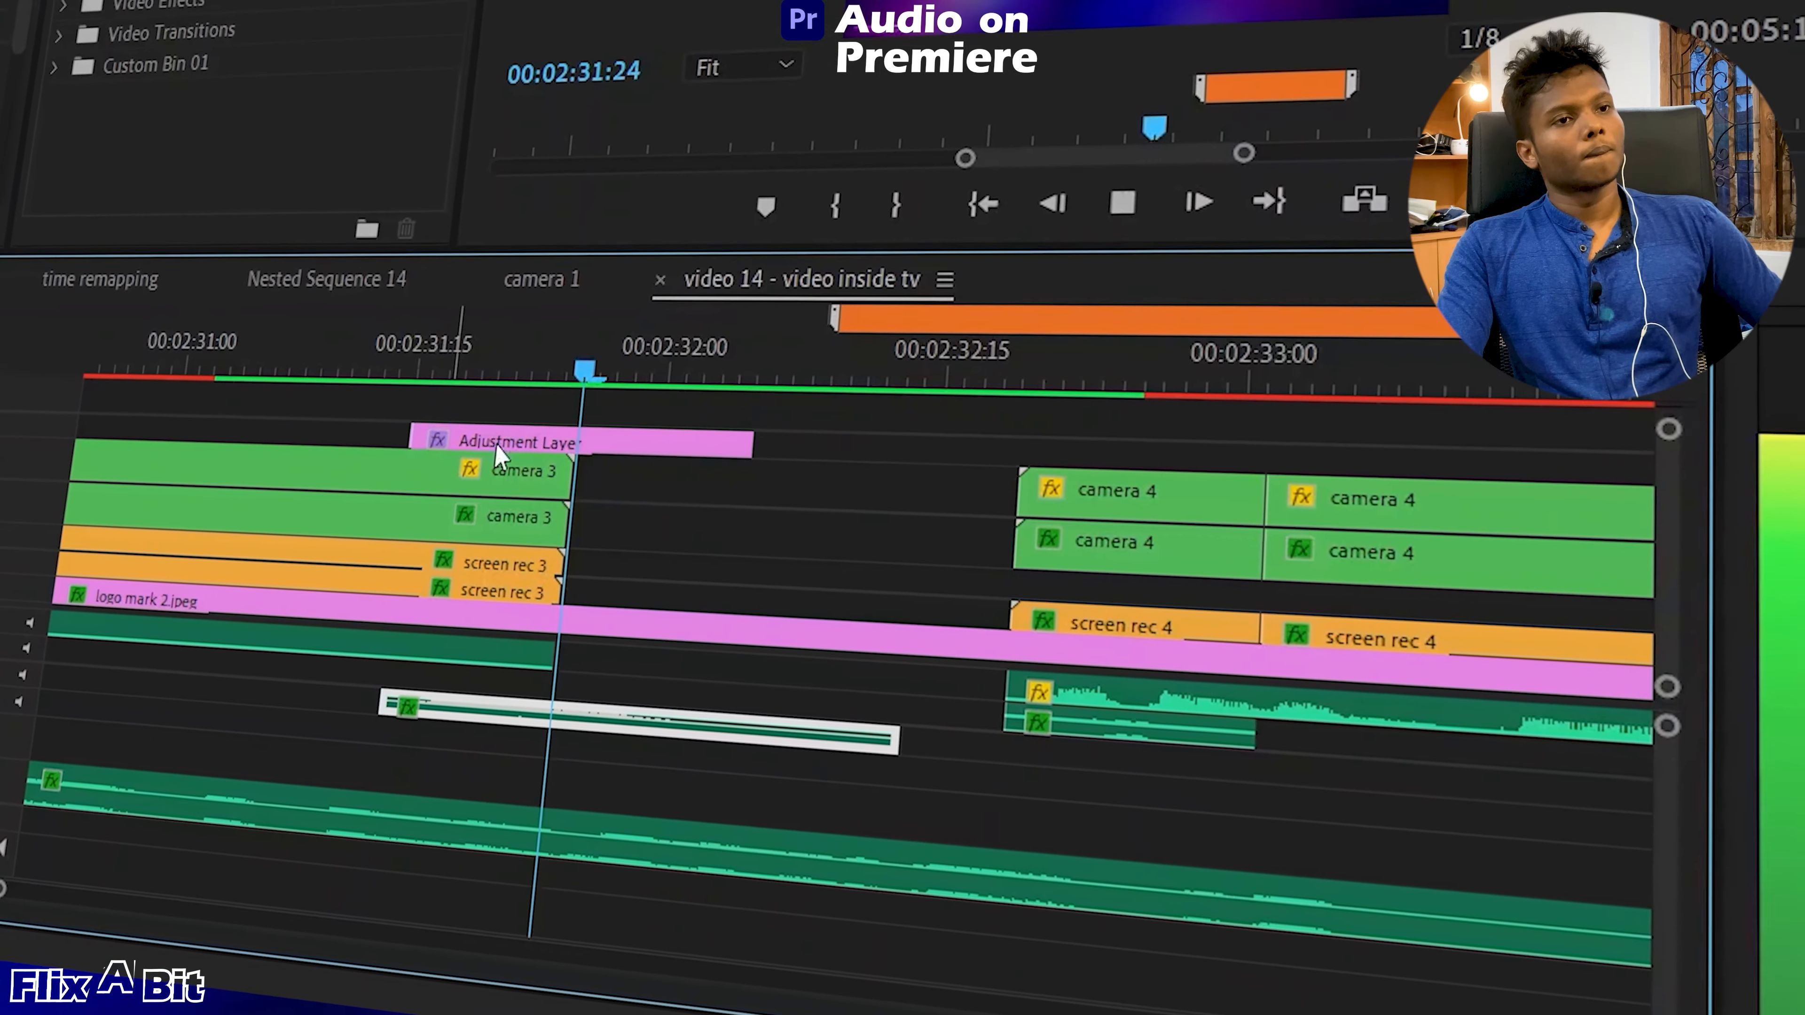
key("space")
scroll(757, 650, "down", 2)
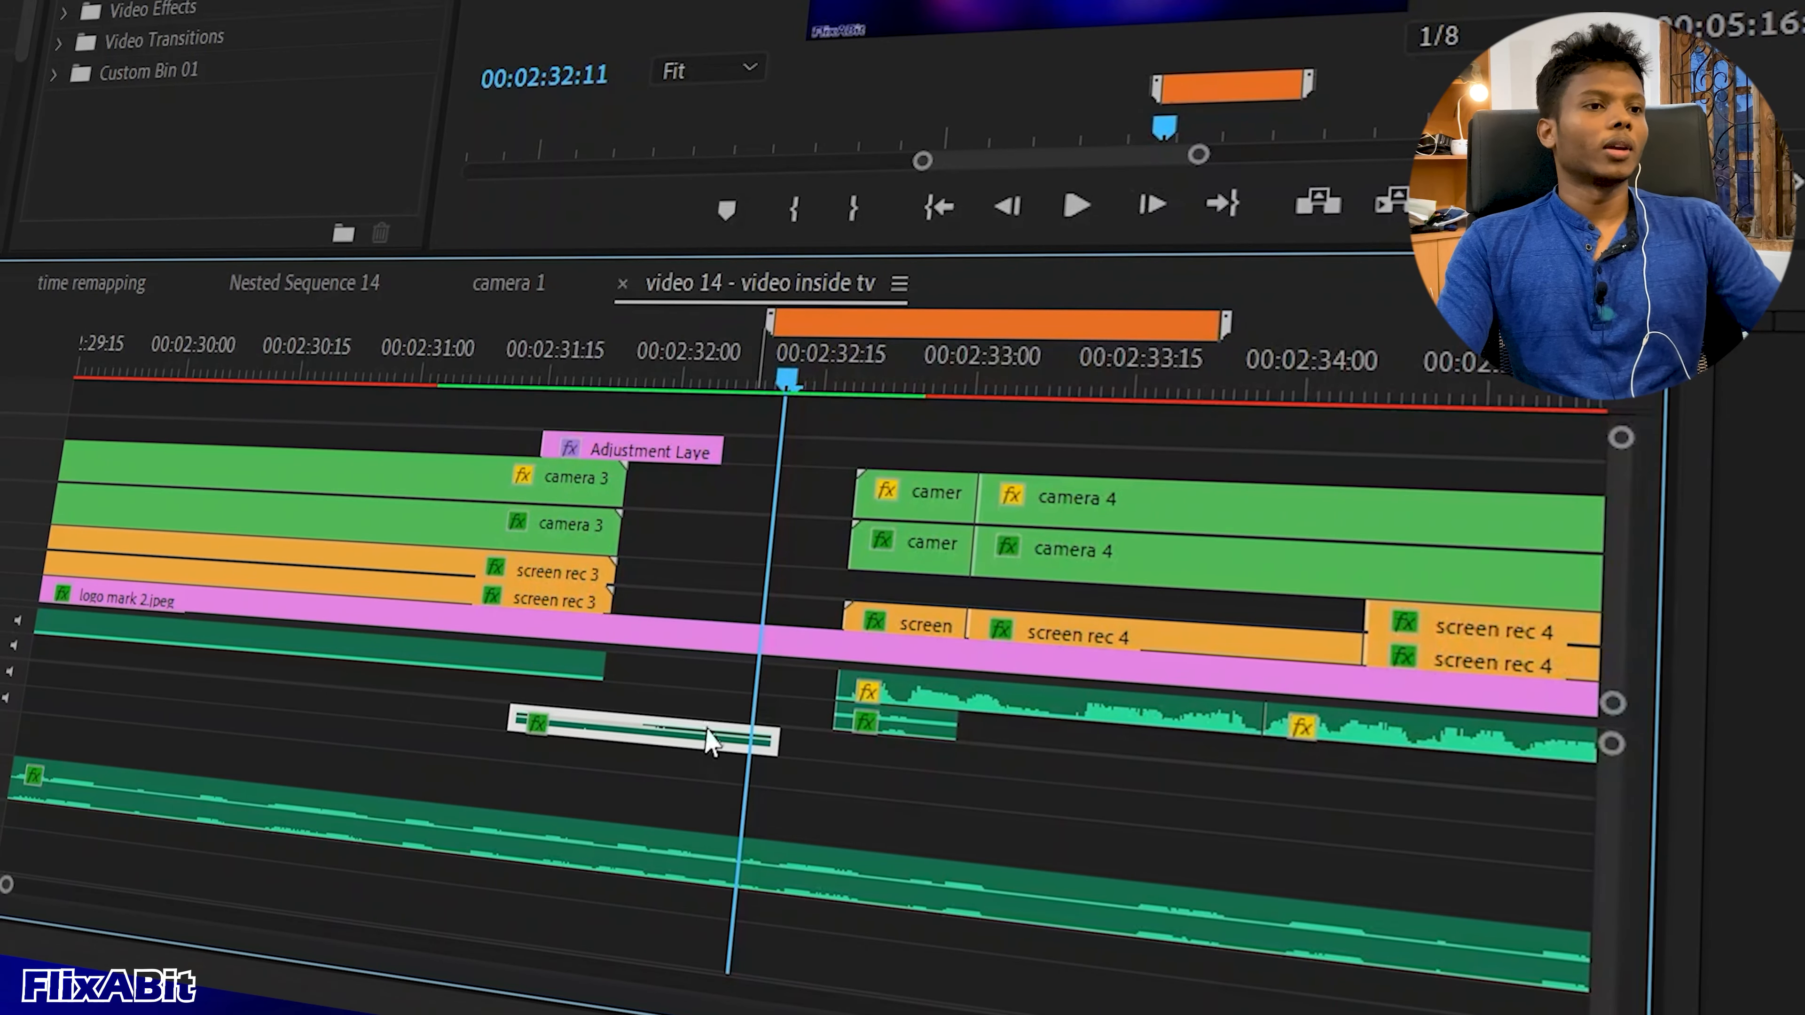
scroll(708, 736, "down", 3)
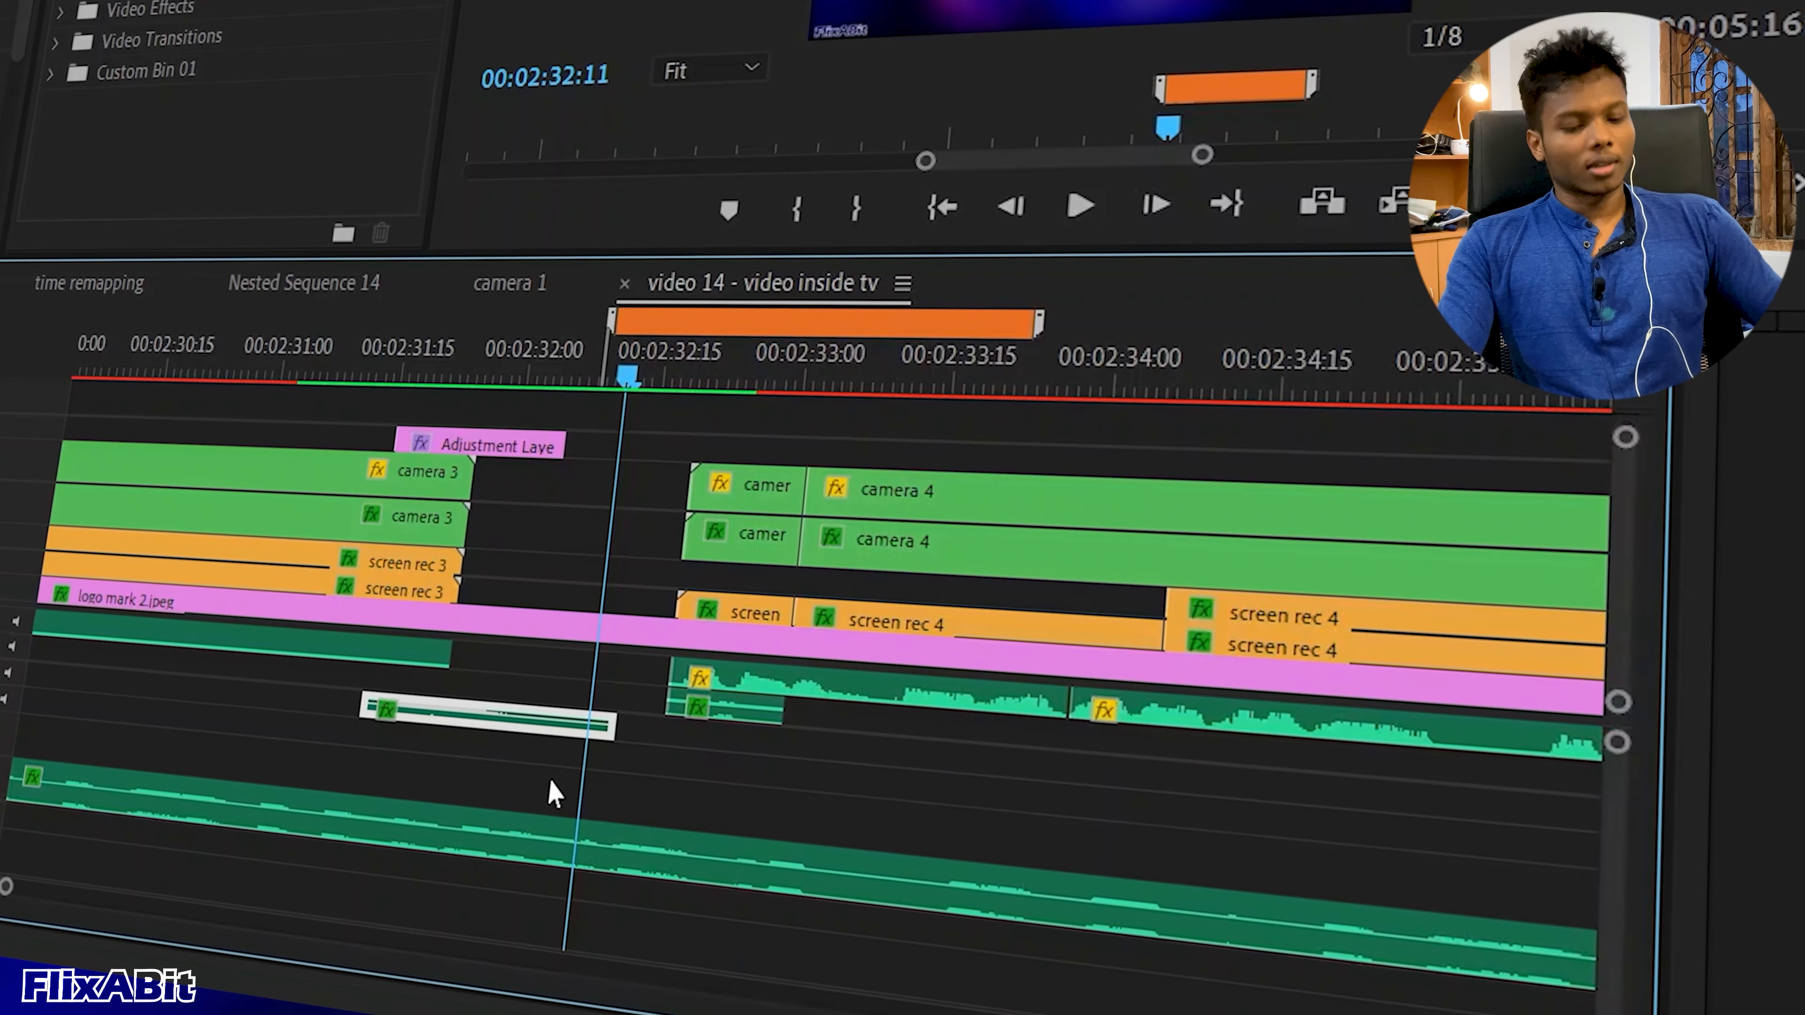